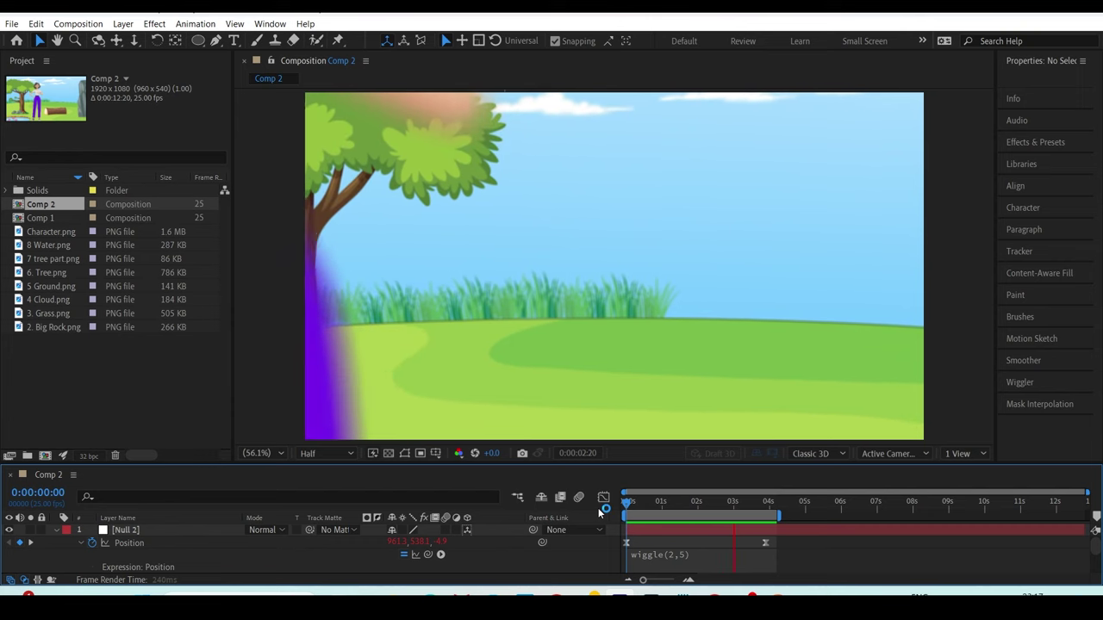
- Stop the preview and select both imported images, the PNG and the JPG, in the Project panel
{"action": "key", "text": "space"}
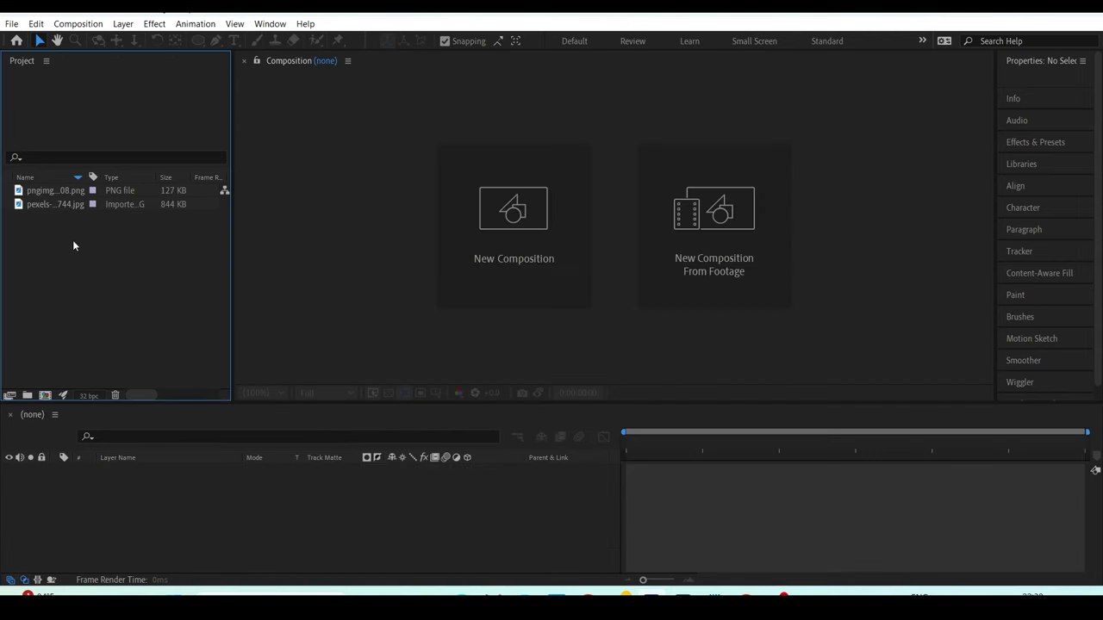
{"action": "left_click_drag", "start_coordinate": [105, 226], "coordinate": [50, 200]}
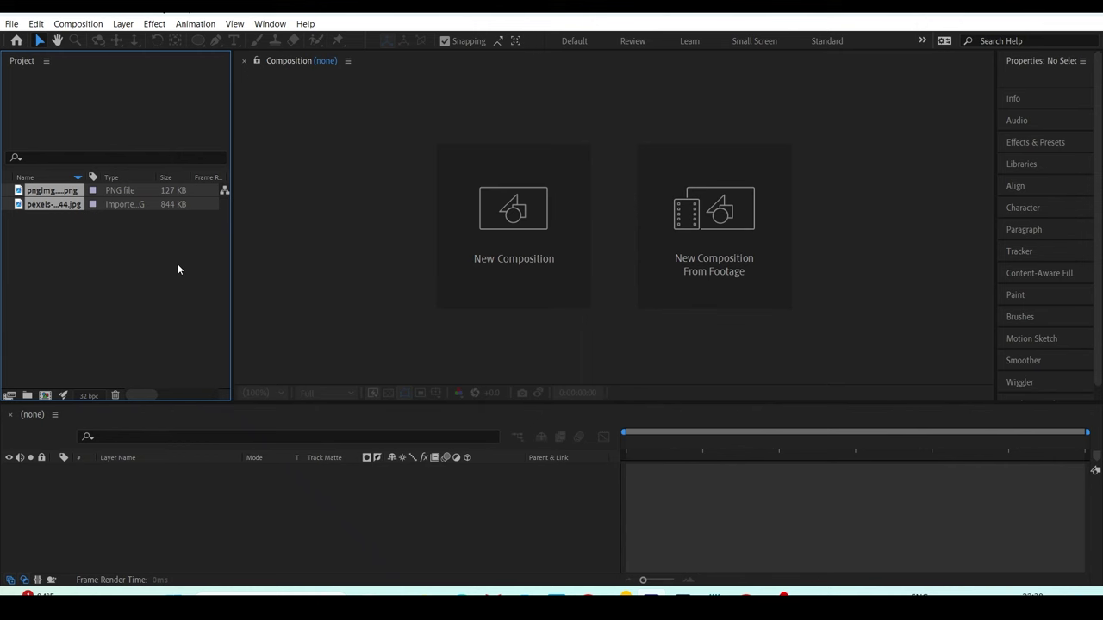
- Create a composition named Camera at 1920×1080 and 25 fps
{"action": "left_click", "coordinate": [546, 297]}
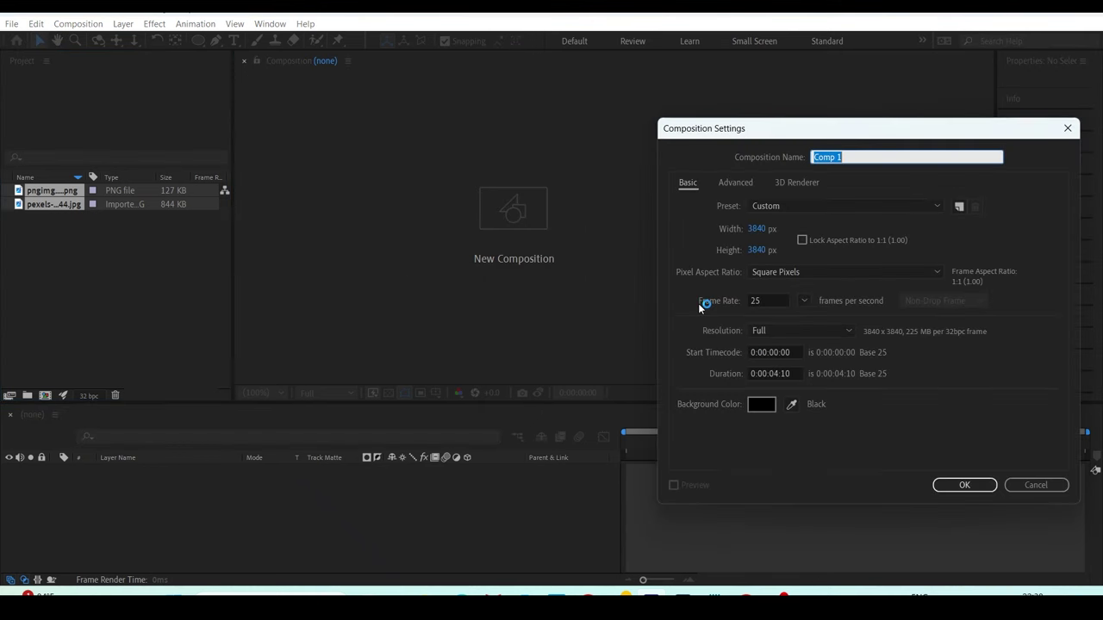
{"action": "type", "text": "Camera"}
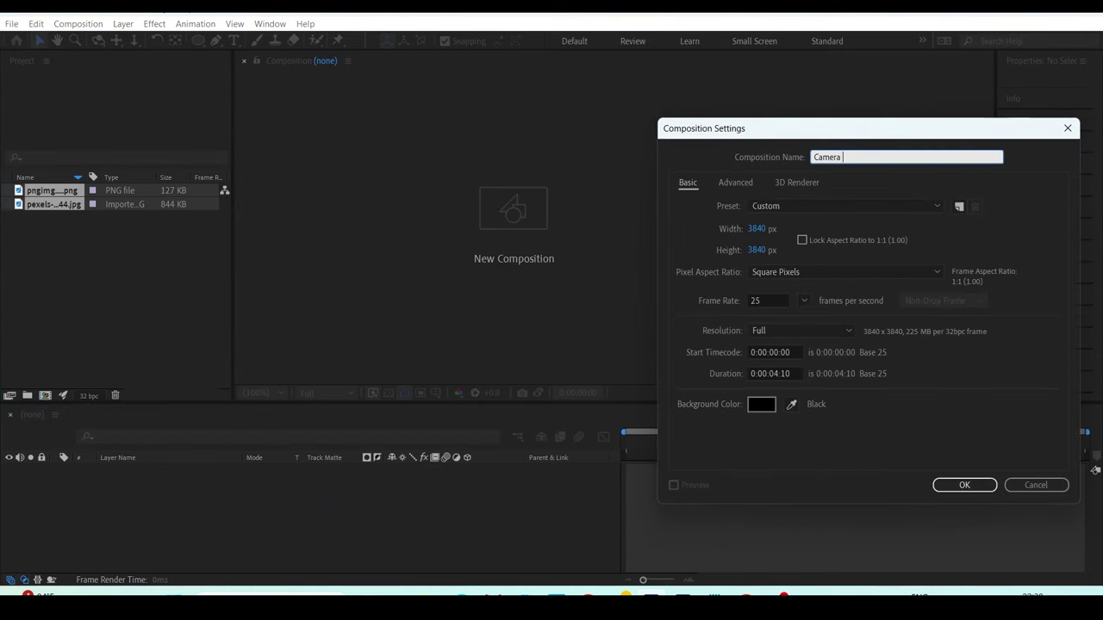
{"action": "left_click", "coordinate": [758, 229]}
{"action": "type", "text": "1920"}
{"action": "key", "text": "Tab"}
{"action": "type", "text": "1080"}
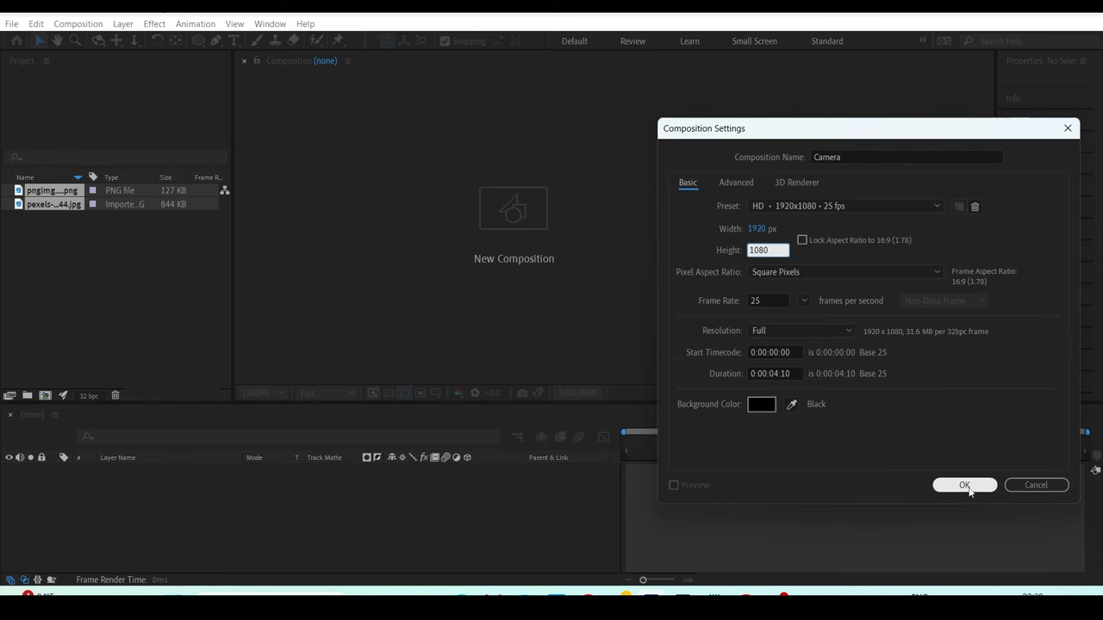
{"action": "left_click", "coordinate": [962, 486]}
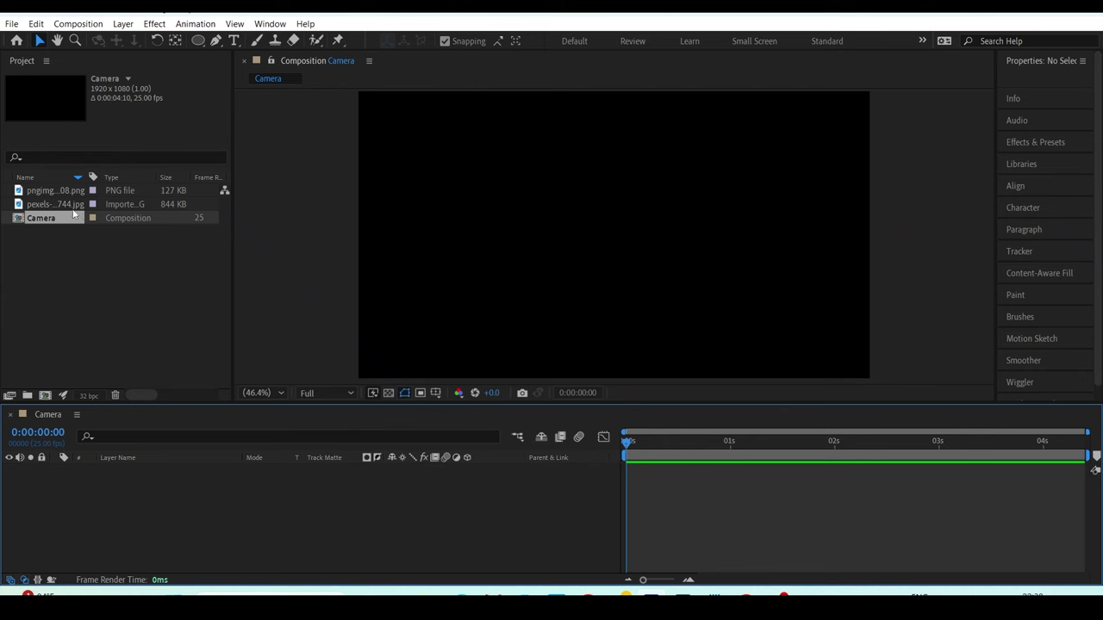
- Add the aurora mountain JPG and, above it, the dove PNG to the Camera composition
{"action": "left_click_drag", "start_coordinate": [69, 213], "coordinate": [197, 505]}
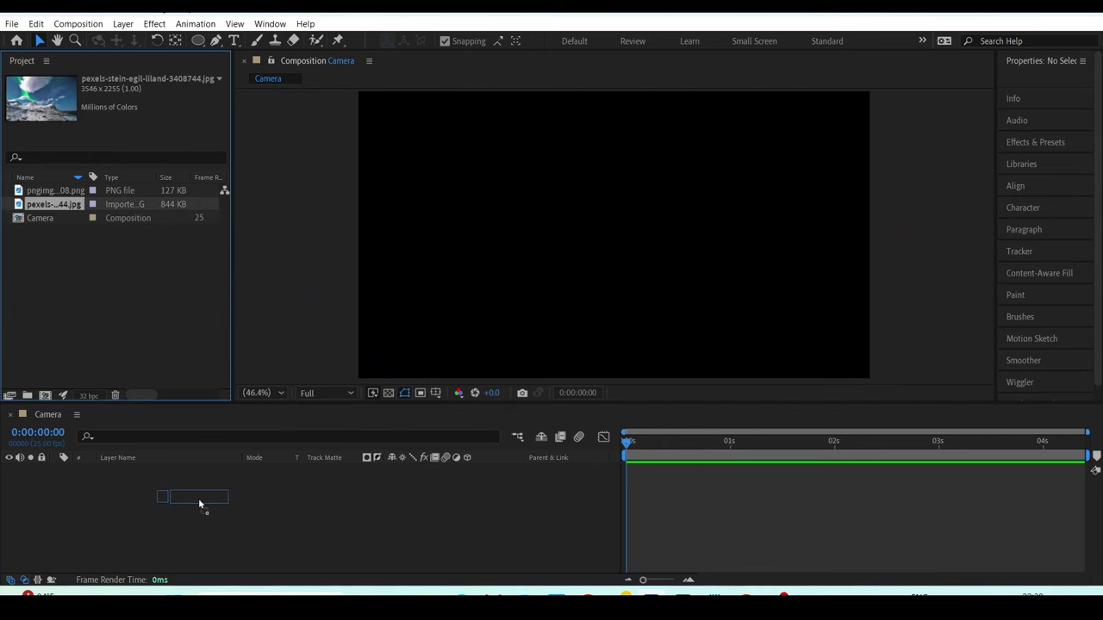
{"action": "left_click_drag", "start_coordinate": [52, 190], "coordinate": [120, 415]}
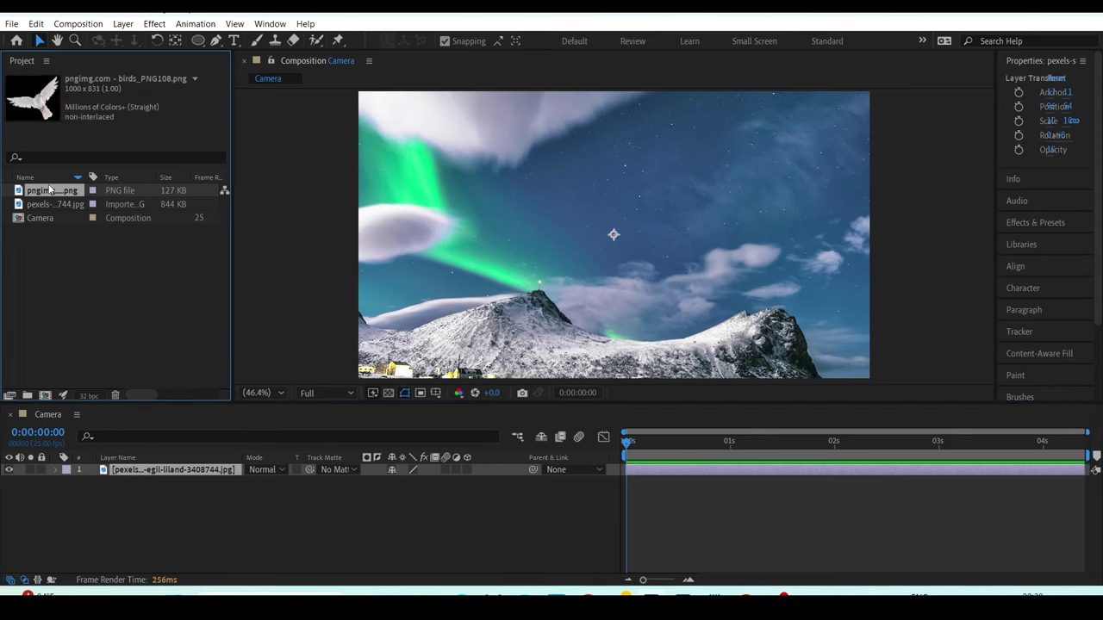
{"action": "left_click_drag", "start_coordinate": [120, 414], "coordinate": [133, 470]}
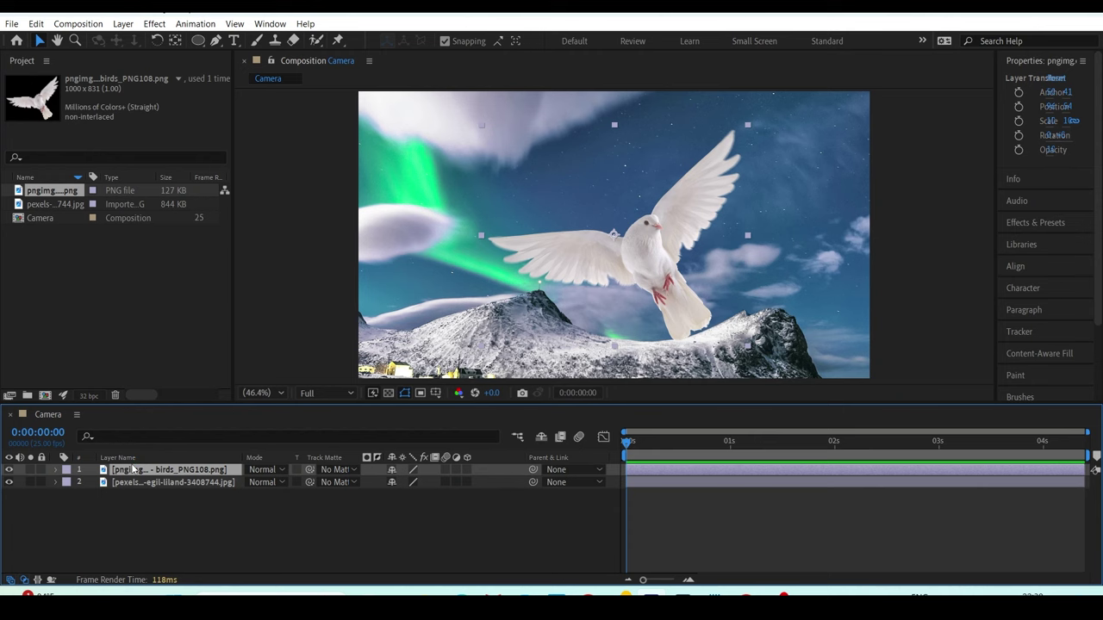
- Scale the mountain photo layer to 54% and keep the viewer at Fit up to 100%
{"action": "left_click", "coordinate": [143, 482]}
{"action": "key", "text": "s"}
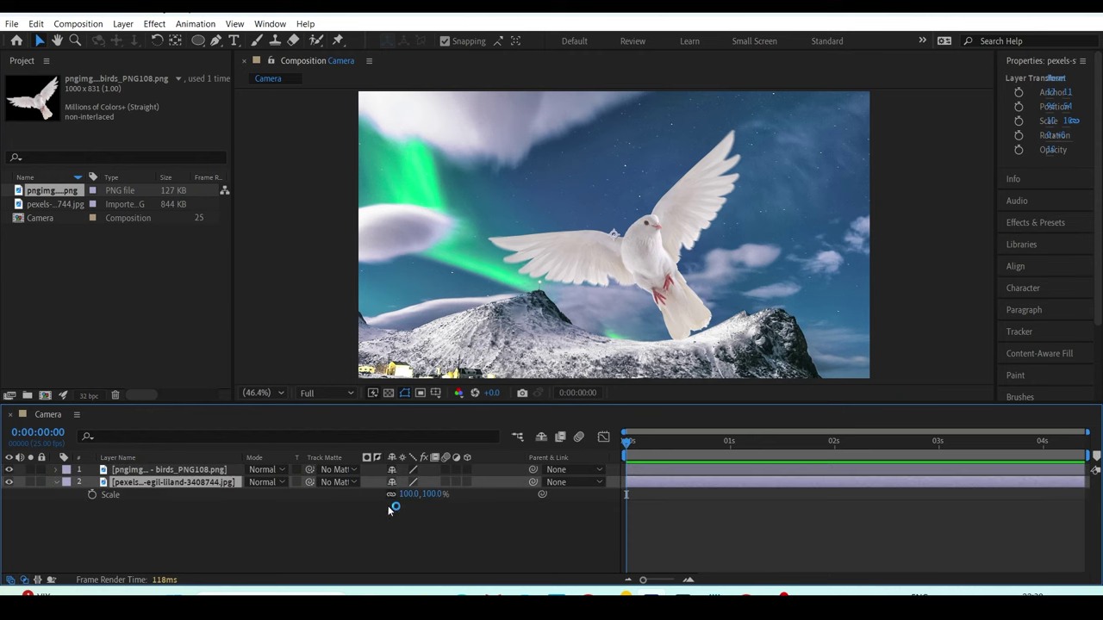
{"action": "left_click_drag", "start_coordinate": [409, 500], "coordinate": [388, 508]}
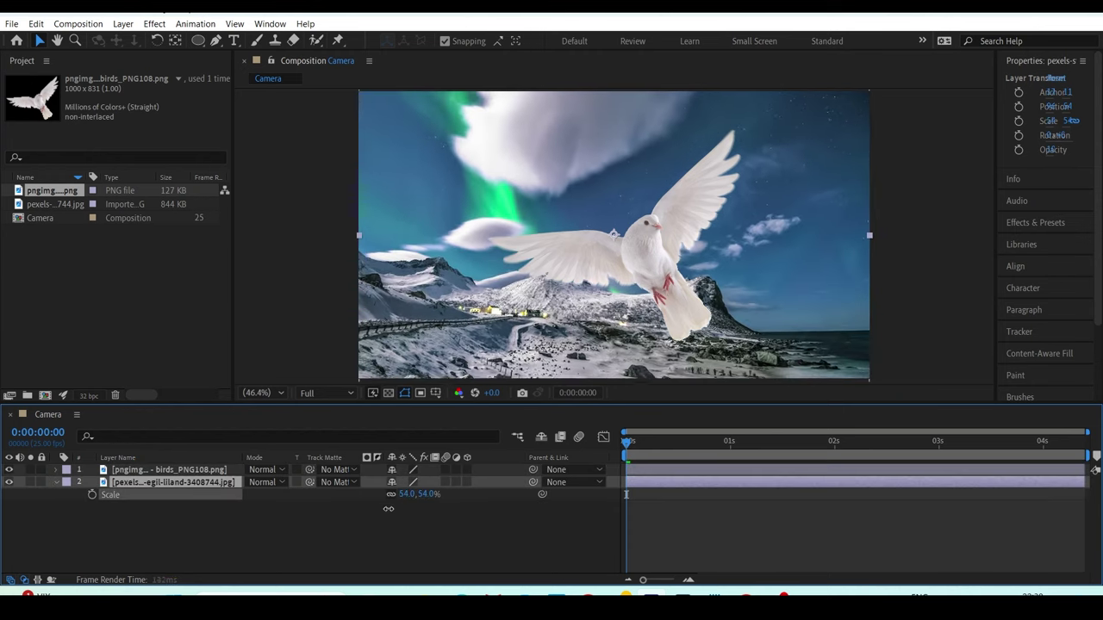
{"action": "left_click", "coordinate": [263, 393]}
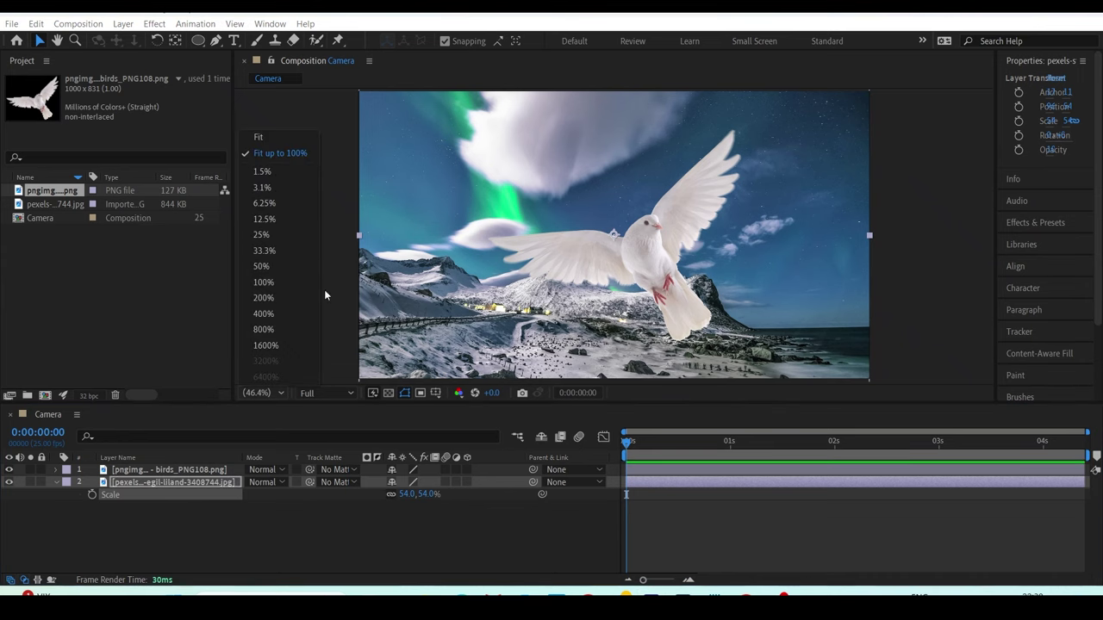
{"action": "left_click", "coordinate": [277, 155]}
{"action": "left_click", "coordinate": [80, 517]}
- Add a new camera, Camera 1, with Enable Depth of Field kept on
{"action": "right_click", "coordinate": [220, 528]}
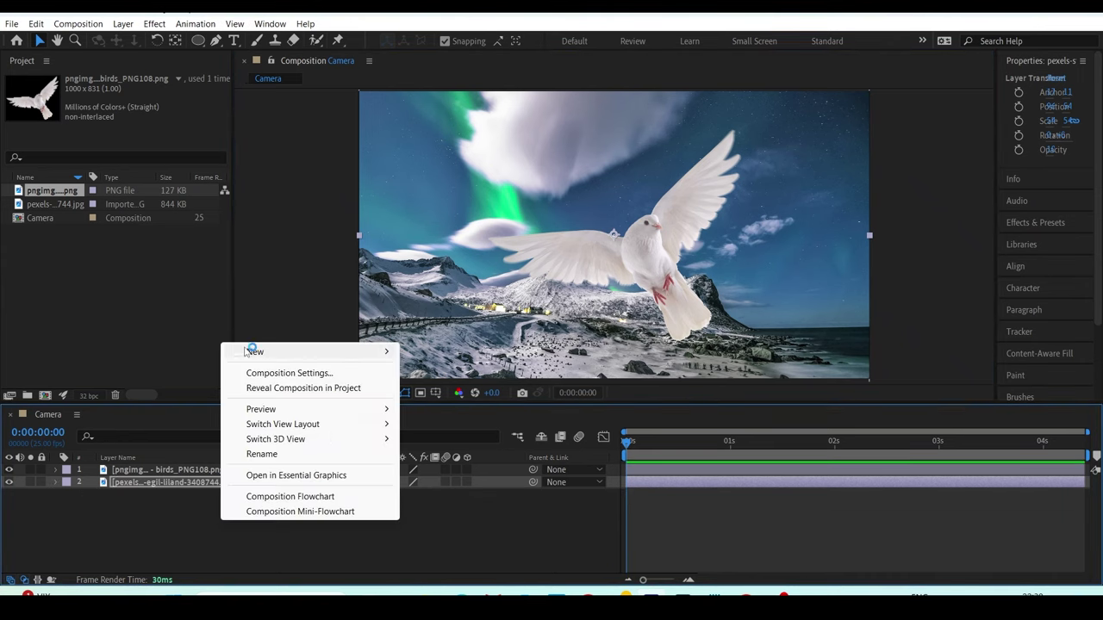
{"action": "mouse_move", "coordinate": [255, 351]}
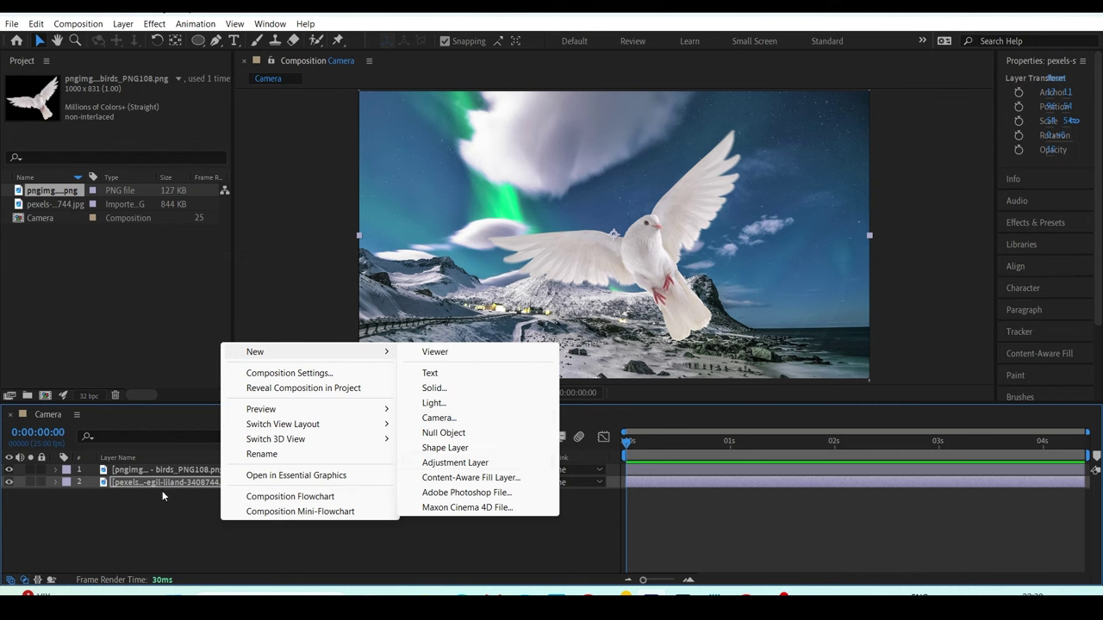
{"action": "left_click", "coordinate": [173, 500]}
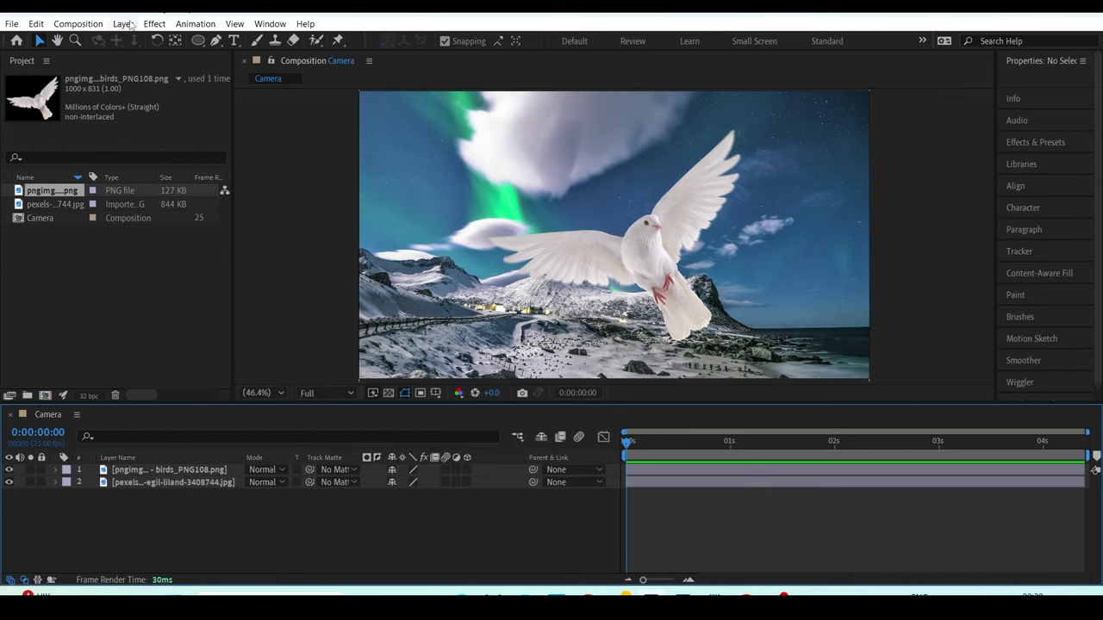
{"action": "left_click", "coordinate": [125, 24]}
{"action": "mouse_move", "coordinate": [142, 39]}
{"action": "left_click", "coordinate": [376, 84]}
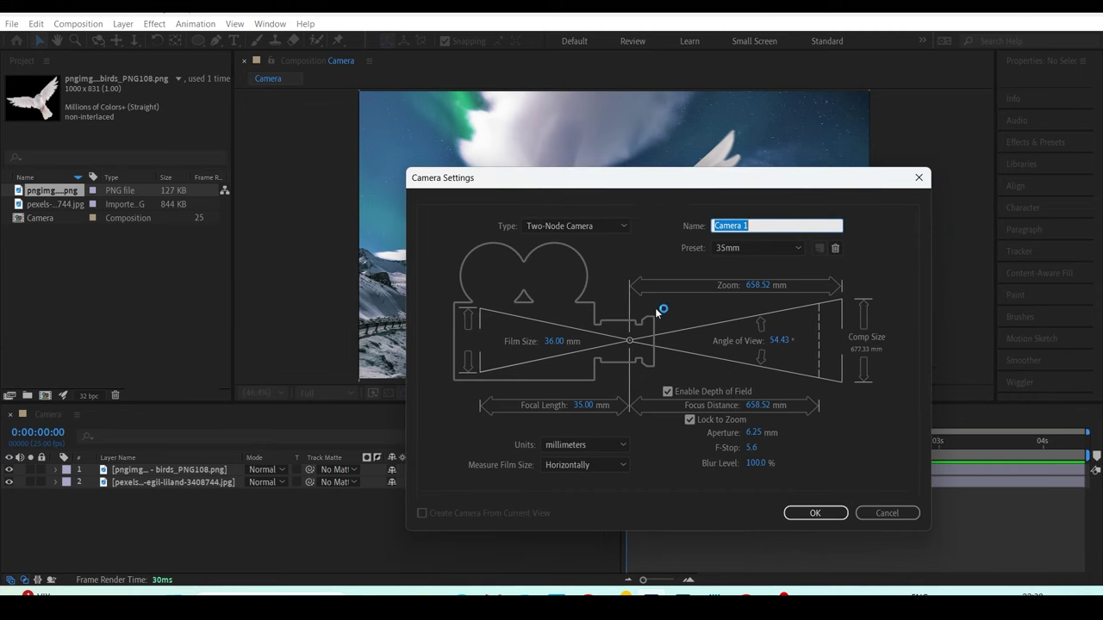
{"action": "left_click", "coordinate": [817, 511]}
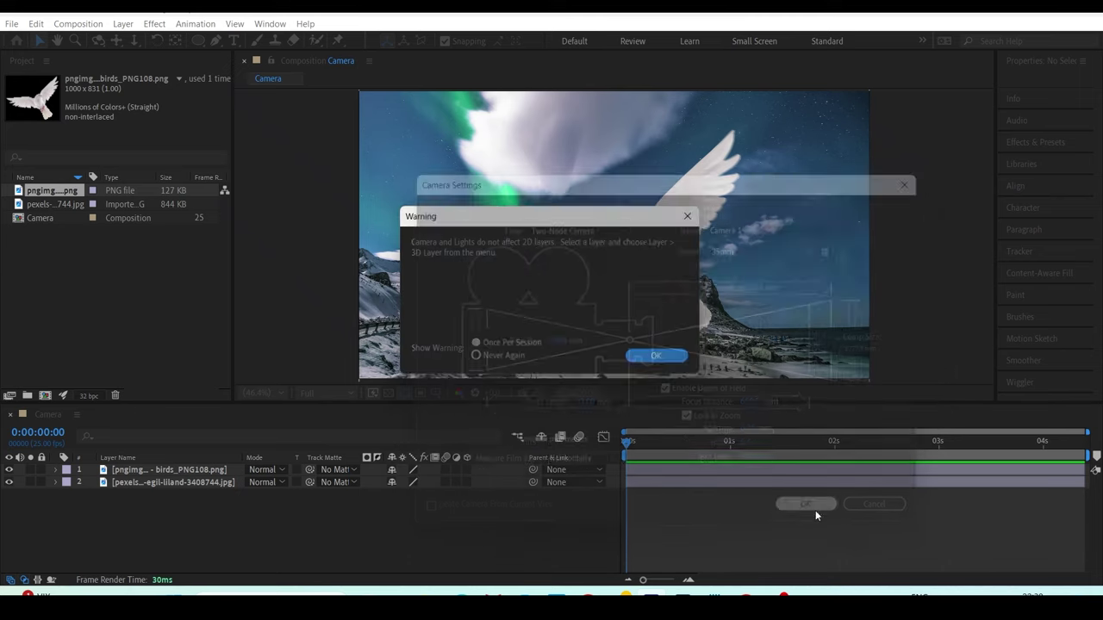
- Dismiss the 2D-layer warning and turn the dove layer into a 3D layer
{"action": "left_click_drag", "start_coordinate": [465, 233], "coordinate": [491, 224]}
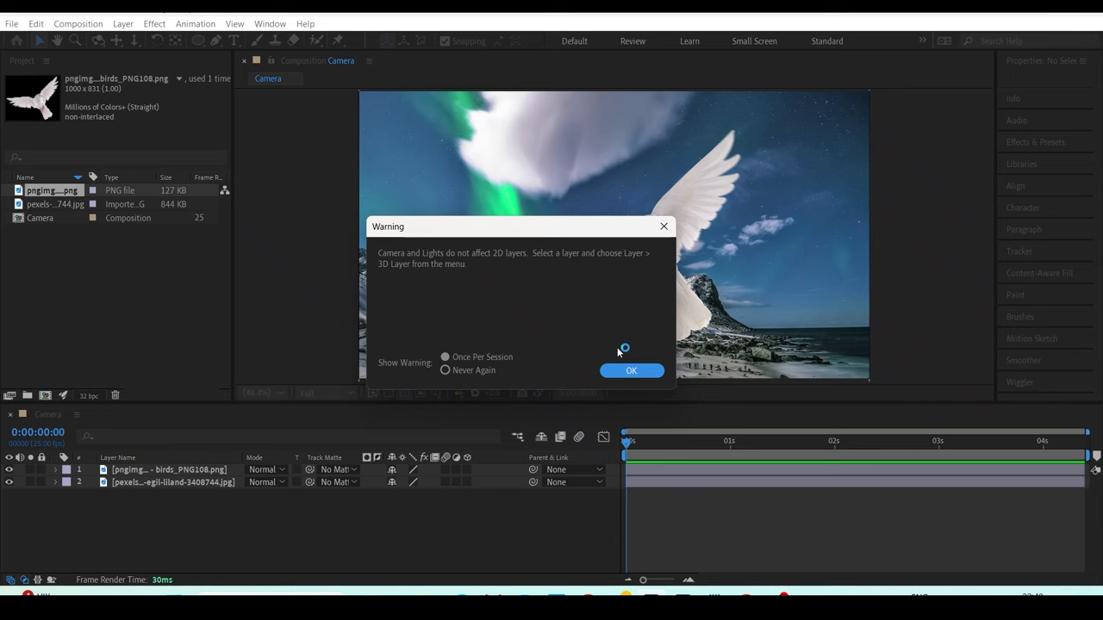
{"action": "key", "text": "Return"}
{"action": "left_click", "coordinate": [466, 482]}
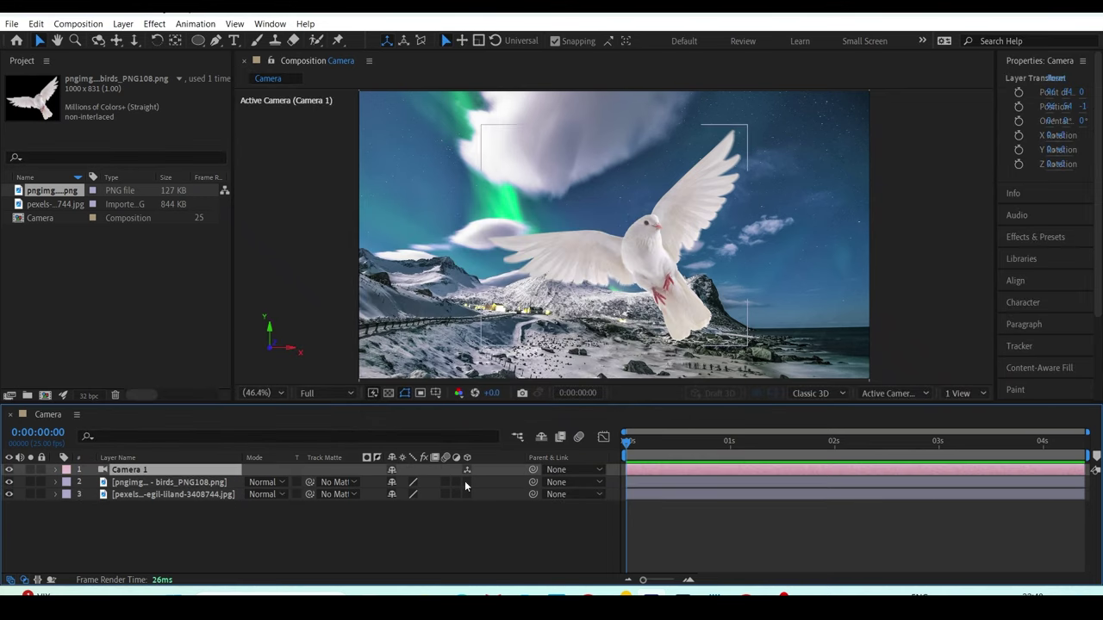
- Make the mountain photo layer 3D as well, leaving the timeline Columns unchanged
{"action": "left_click", "coordinate": [466, 493]}
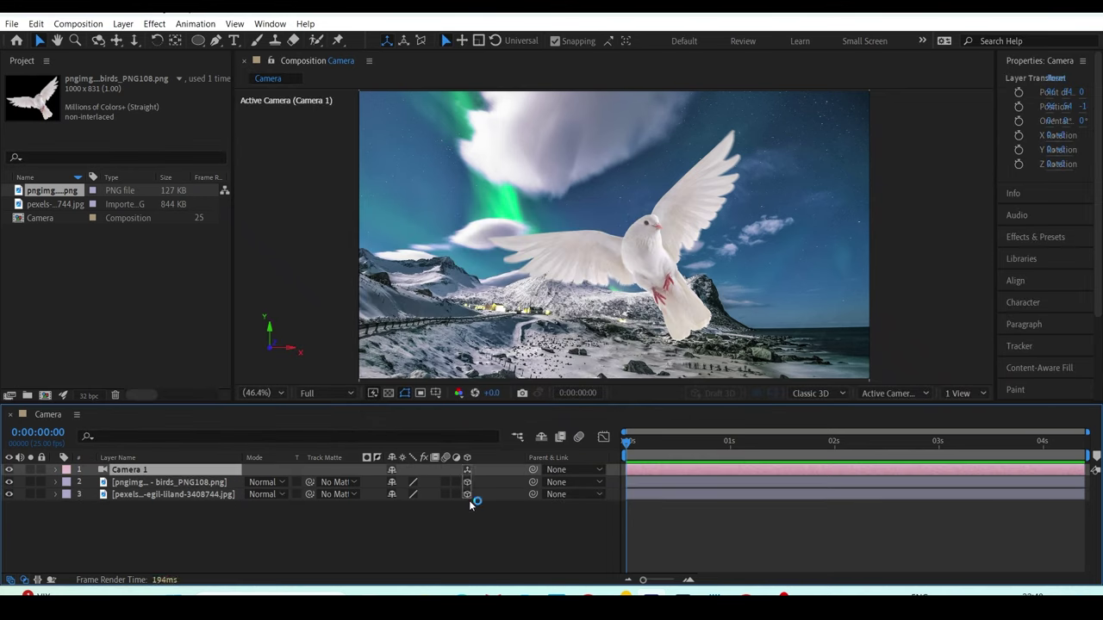
{"action": "left_click", "coordinate": [469, 501]}
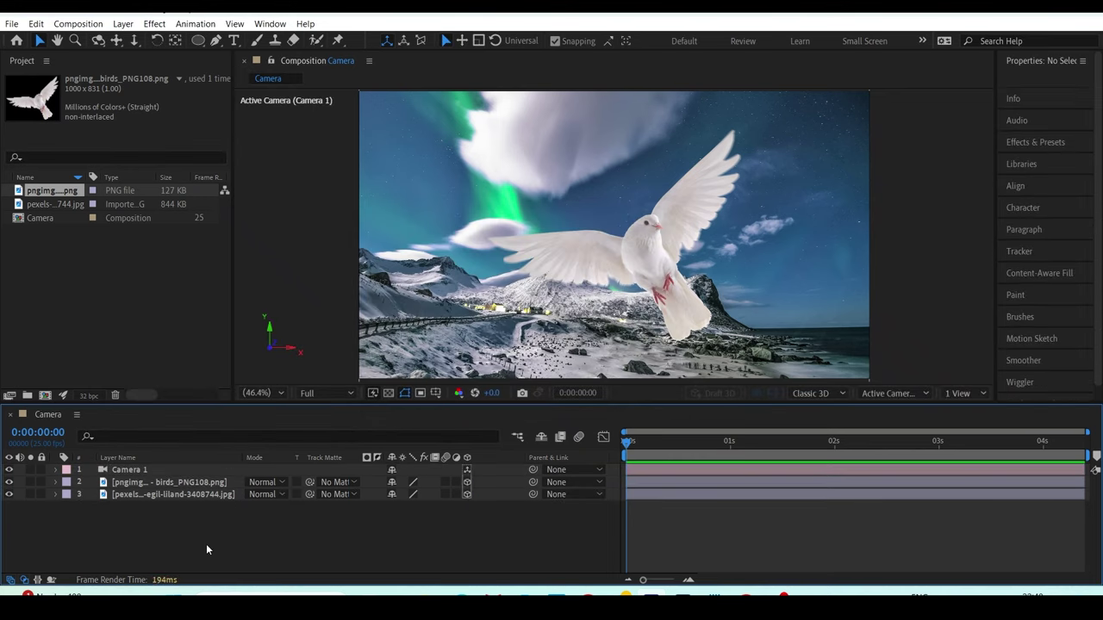
{"action": "left_click_drag", "start_coordinate": [466, 505], "coordinate": [448, 480]}
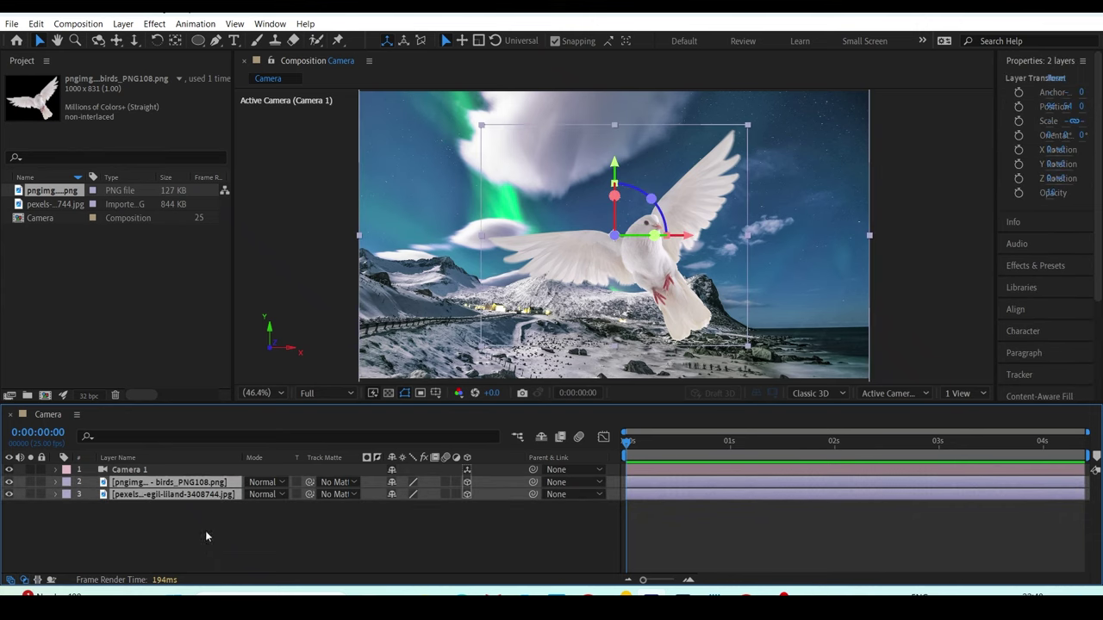
{"action": "left_click", "coordinate": [151, 535]}
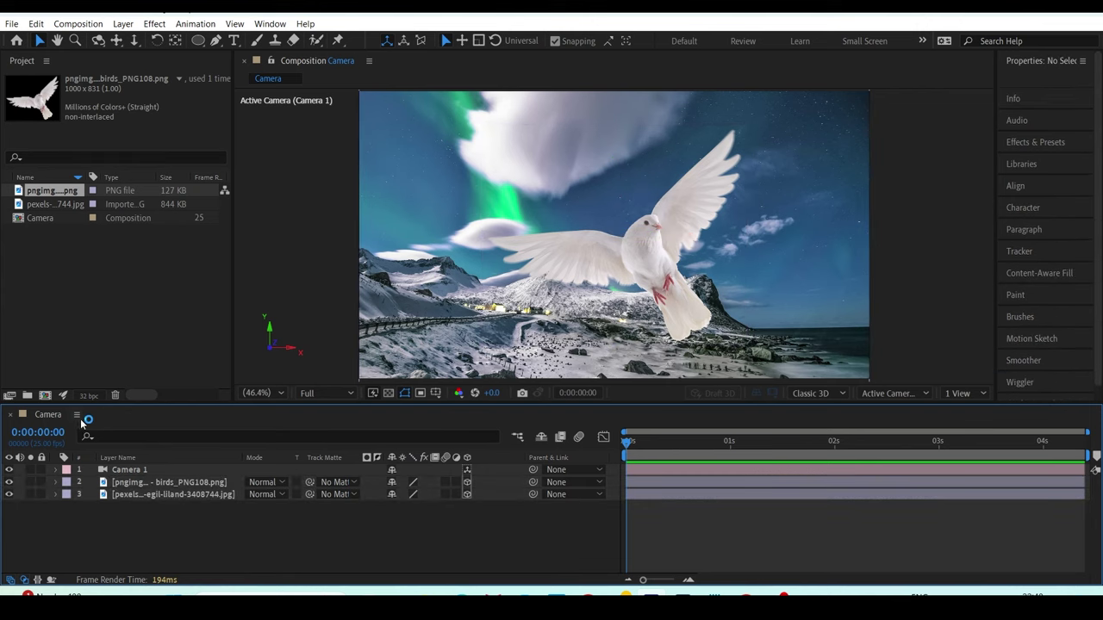
{"action": "left_click", "coordinate": [77, 415]}
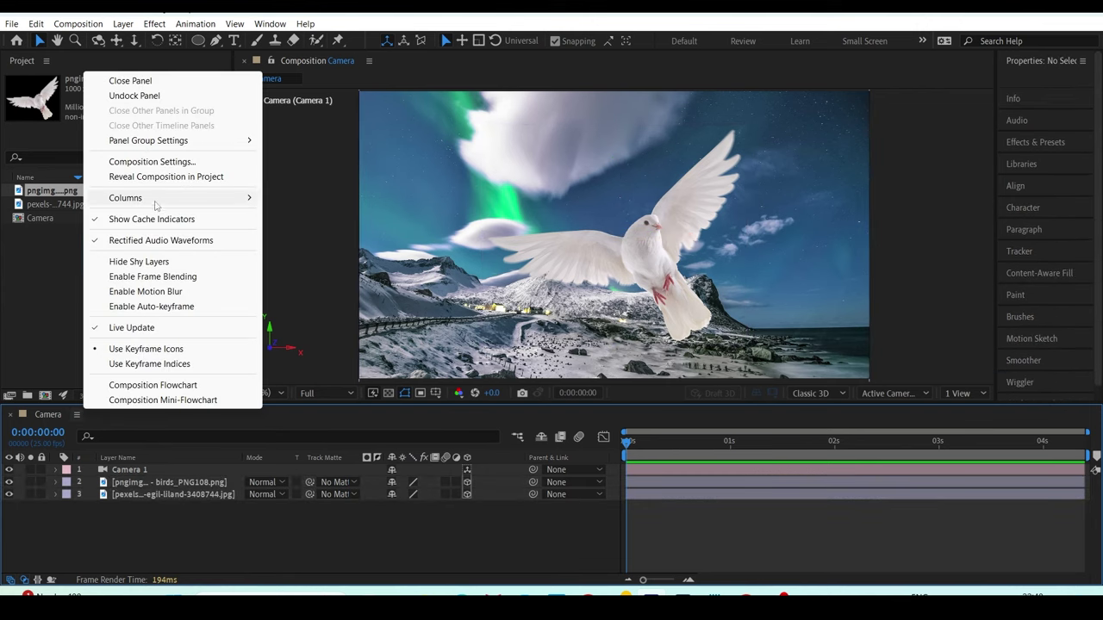
{"action": "mouse_move", "coordinate": [159, 200]}
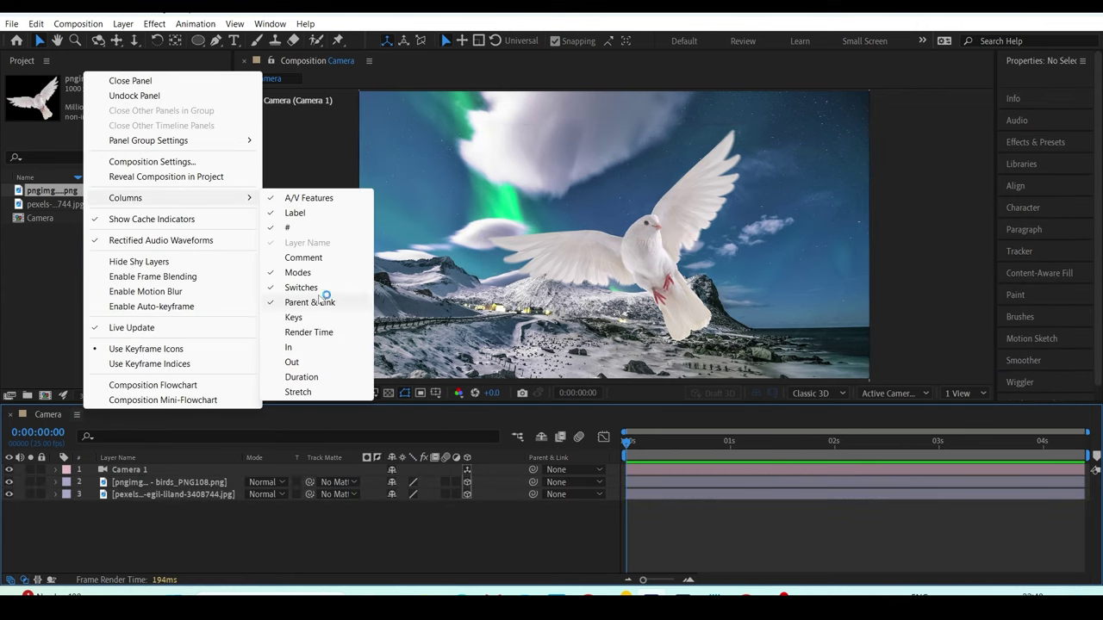
{"action": "left_click", "coordinate": [323, 520]}
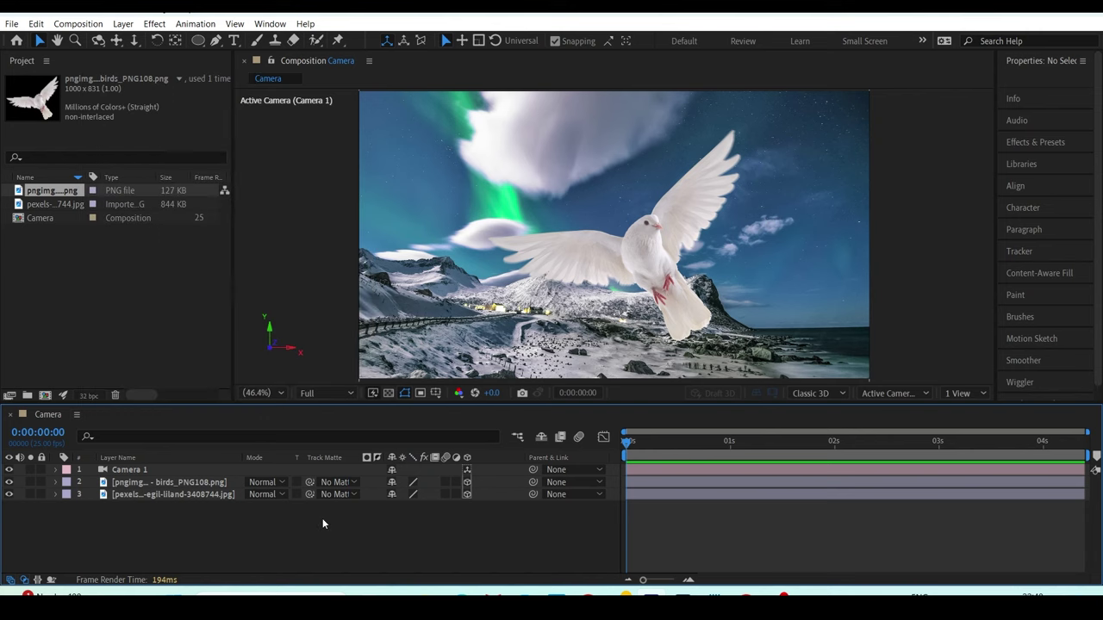
- Delete Camera 1 and add a new Camera 1 with depth of field enabled
{"action": "left_click", "coordinate": [161, 469]}
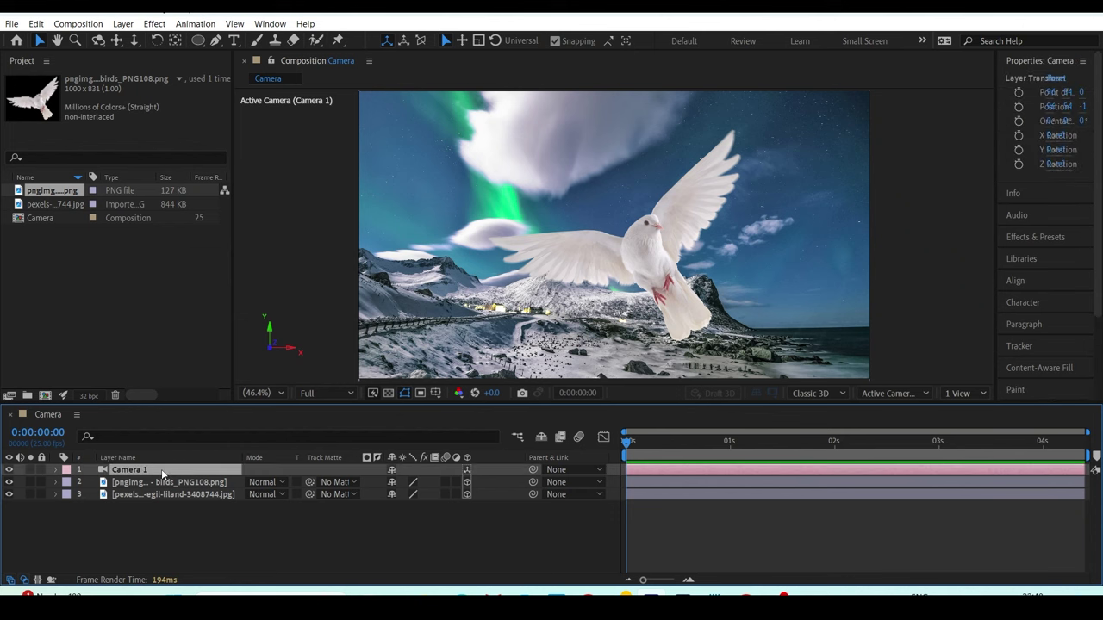
{"action": "key", "text": "Delete"}
{"action": "right_click", "coordinate": [207, 514]}
{"action": "mouse_move", "coordinate": [263, 349]}
{"action": "left_click", "coordinate": [419, 411]}
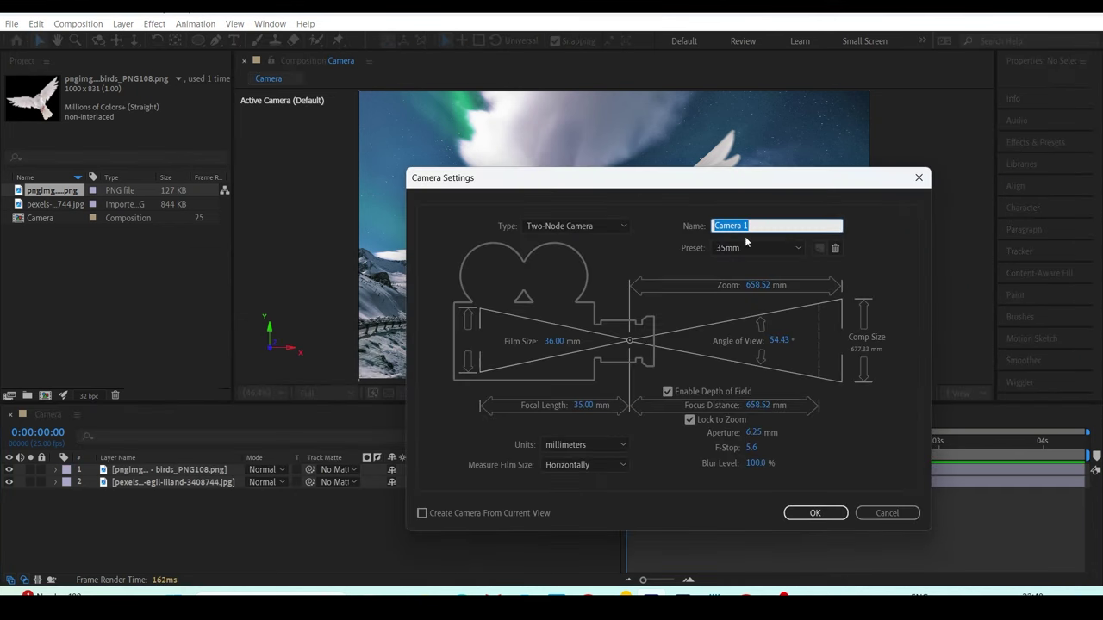
{"action": "left_click", "coordinate": [814, 512]}
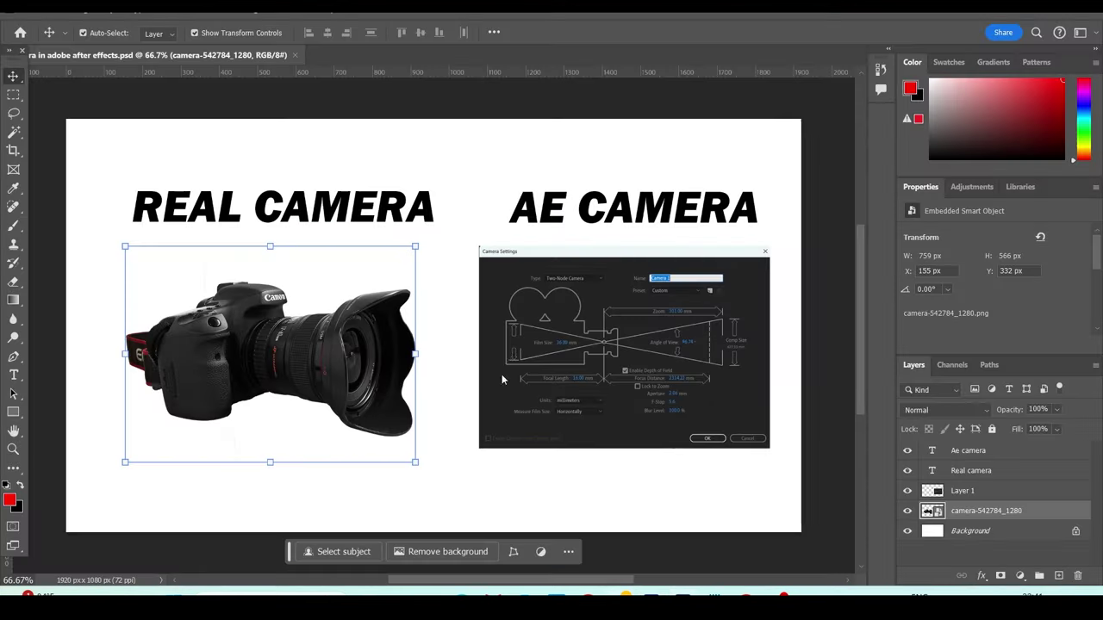
- Try nudging the real camera photo, undoing the moves so it stays in place
{"action": "left_click", "coordinate": [464, 202]}
{"action": "left_click", "coordinate": [382, 172]}
{"action": "mouse_move", "coordinate": [283, 350]}
{"action": "left_mouse_down"}
{"action": "mouse_move", "coordinate": [292, 348]}
{"action": "mouse_move", "coordinate": [281, 351]}
{"action": "left_mouse_up"}
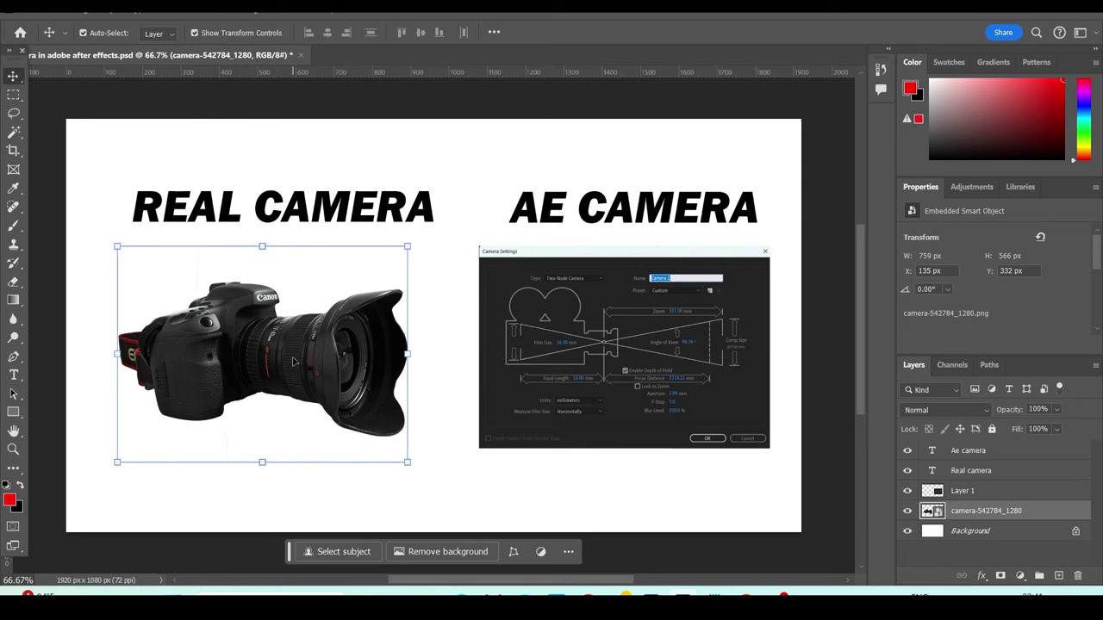
{"action": "left_click_drag", "start_coordinate": [318, 389], "coordinate": [294, 363]}
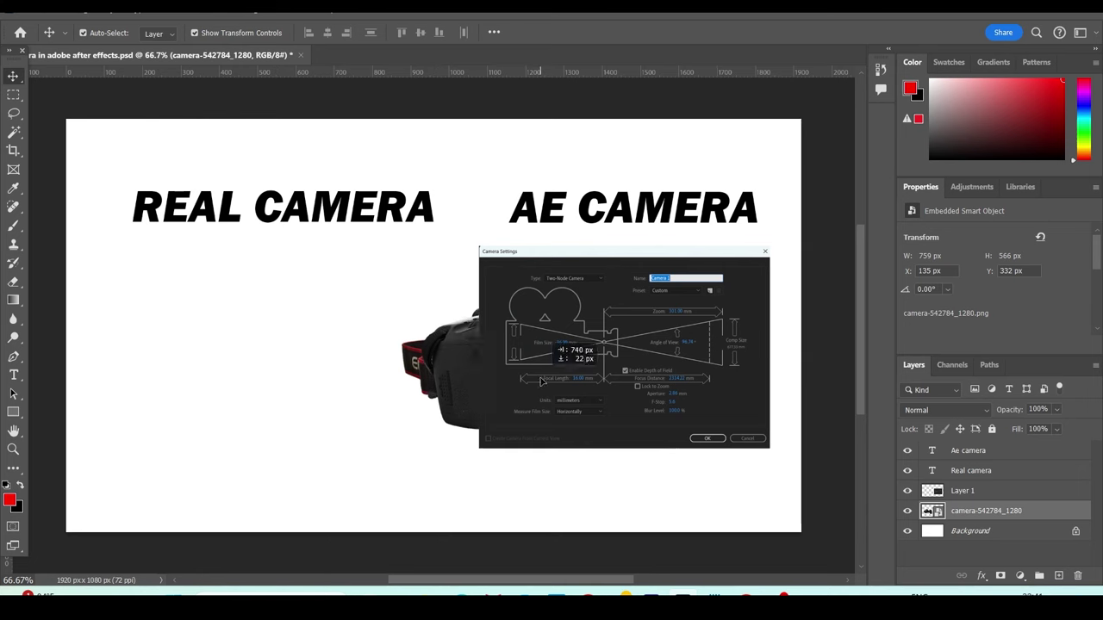
{"action": "key", "text": "ctrl+z"}
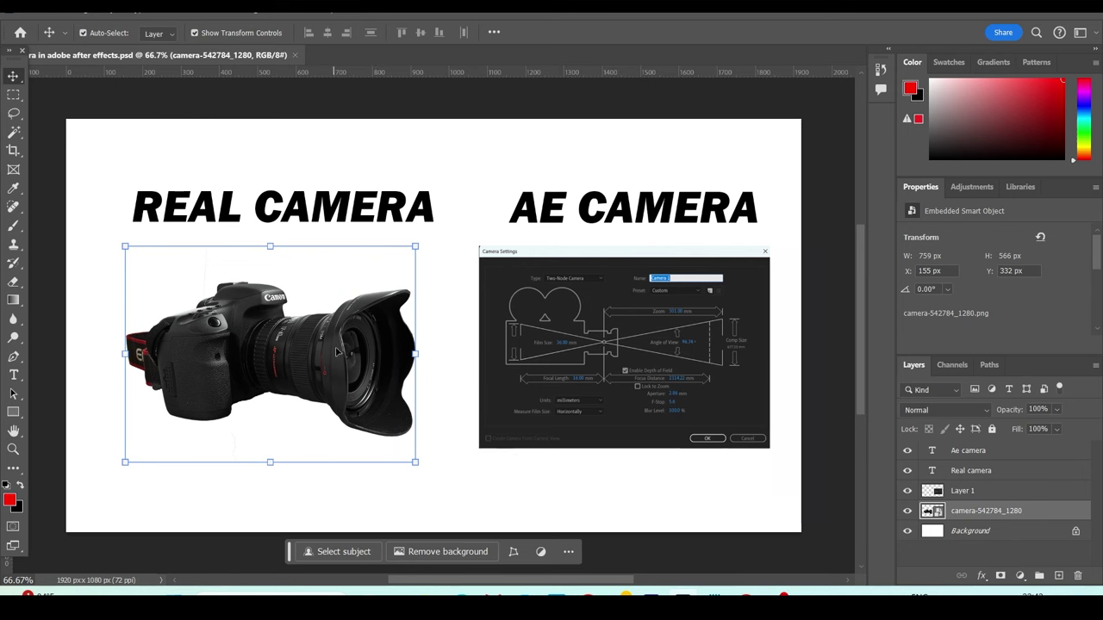
{"action": "left_click_drag", "start_coordinate": [300, 357], "coordinate": [300, 346]}
{"action": "key", "text": "ctrl+z"}
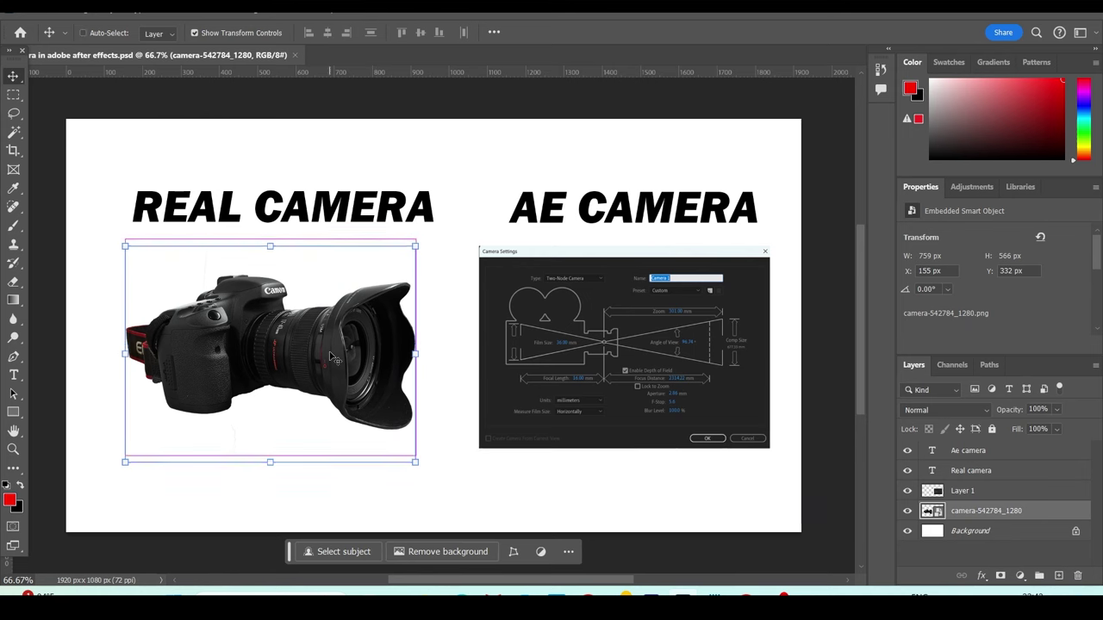
- Position the Camera Settings screenshot under AE CAMERA, level with the camera photo at Y 332 px
{"action": "left_click_drag", "start_coordinate": [594, 362], "coordinate": [623, 362]}
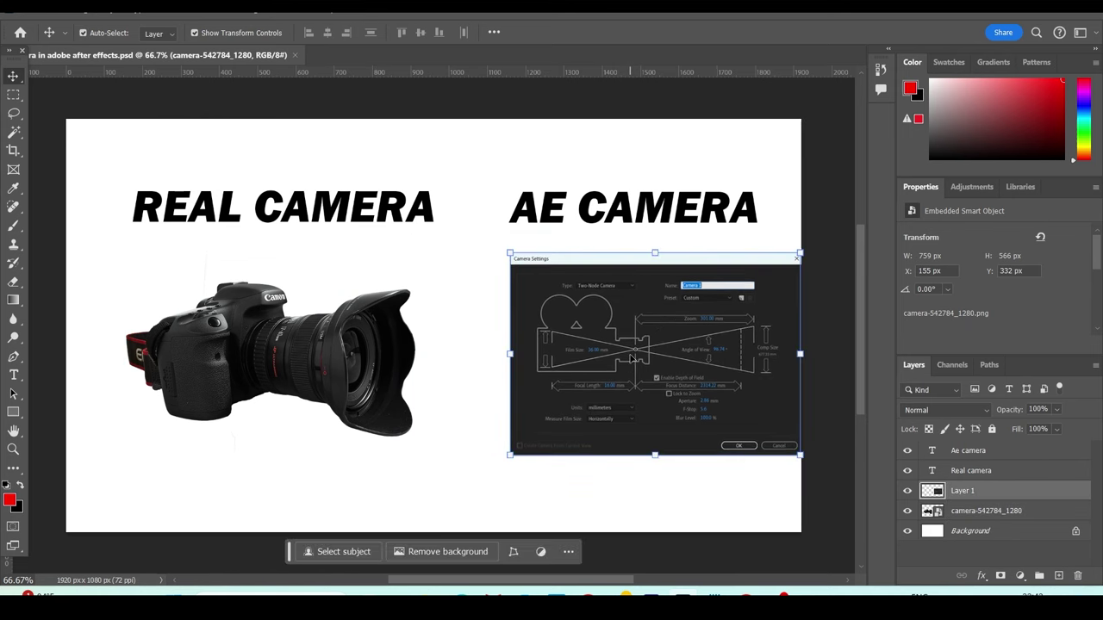
{"action": "left_click_drag", "start_coordinate": [644, 299], "coordinate": [592, 296]}
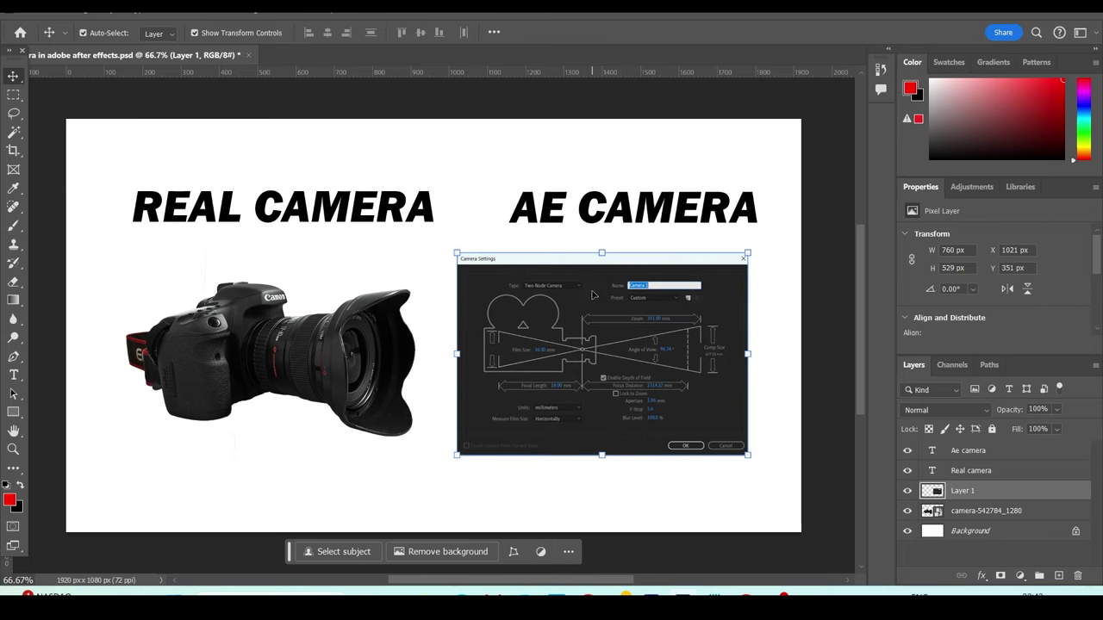
{"action": "left_click_drag", "start_coordinate": [560, 349], "coordinate": [582, 342]}
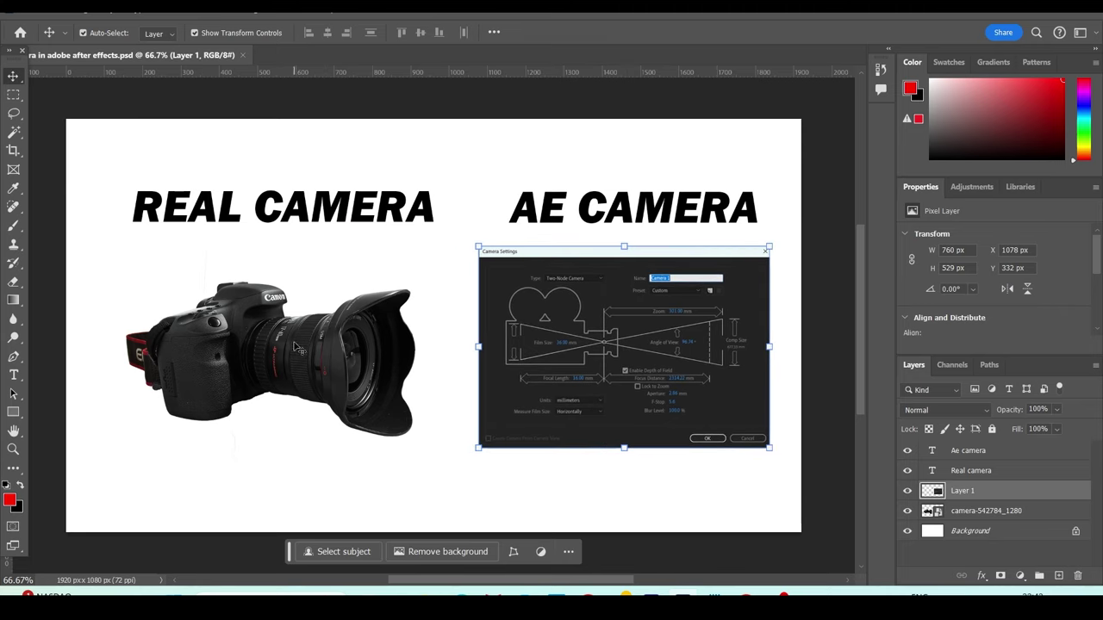
{"action": "left_click_drag", "start_coordinate": [299, 349], "coordinate": [296, 351]}
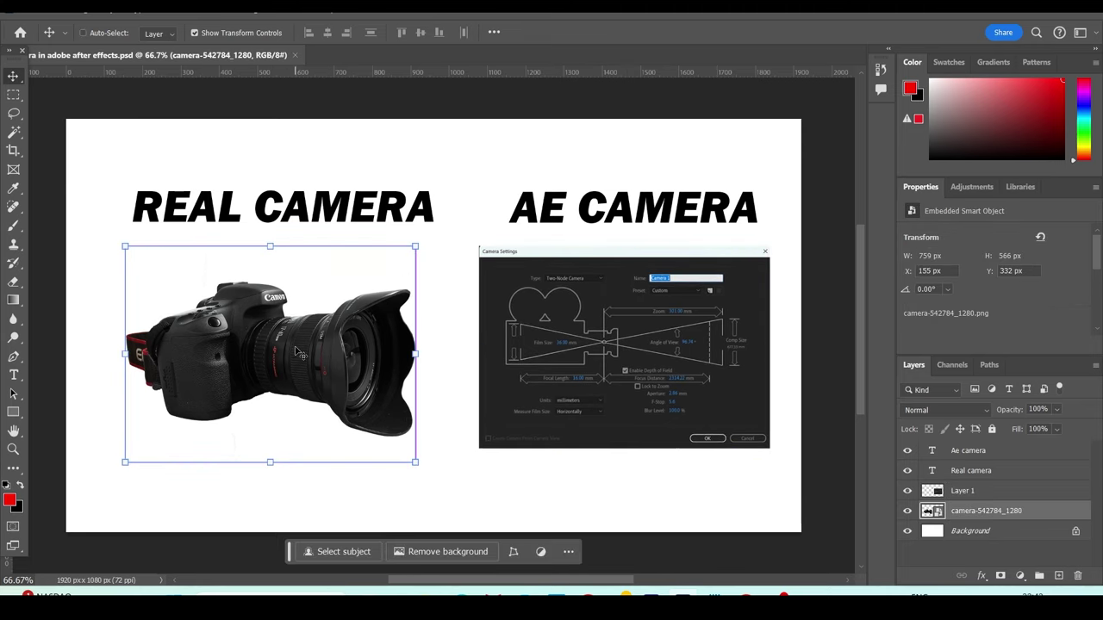
{"action": "left_click_drag", "start_coordinate": [638, 341], "coordinate": [657, 355]}
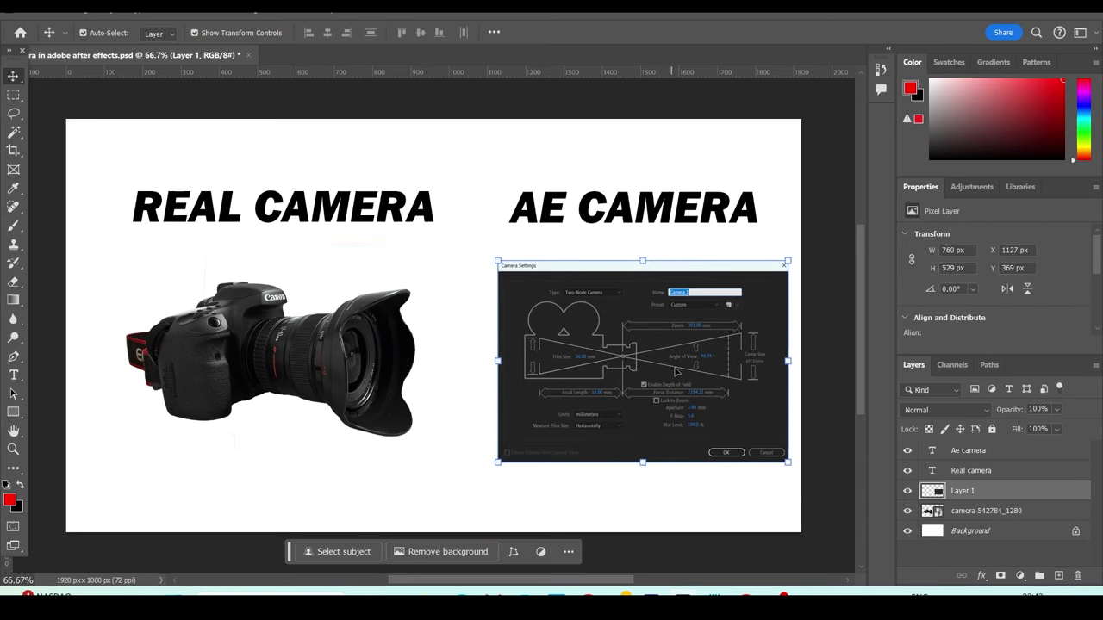
{"action": "left_click_drag", "start_coordinate": [674, 372], "coordinate": [656, 358]}
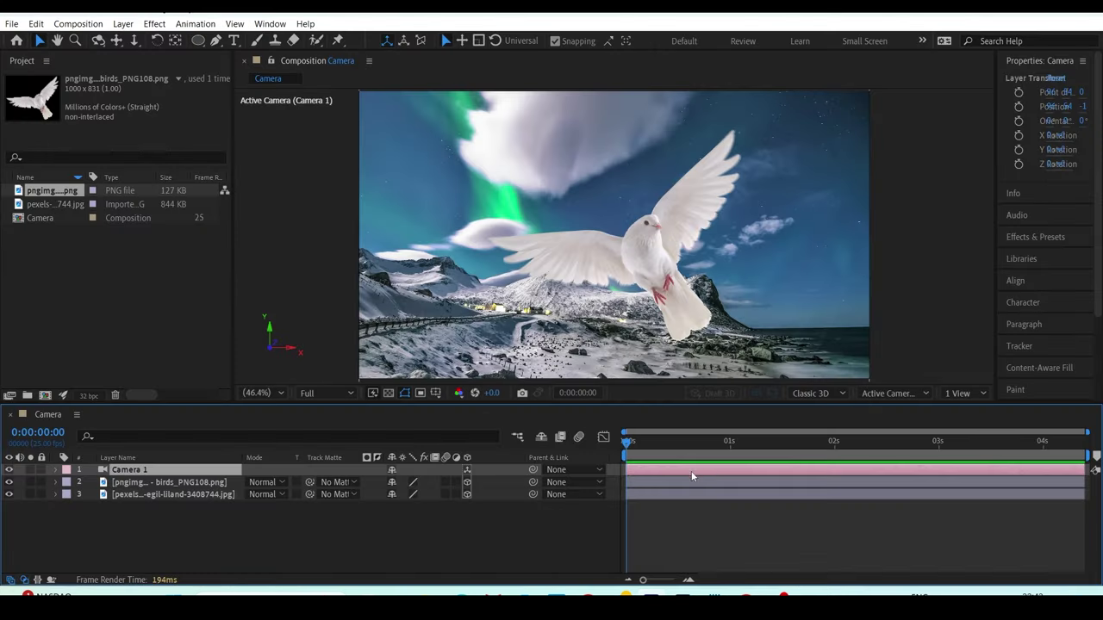
- Enlarge the composition viewer above the timeline and bring up the 3D View list
{"action": "left_click_drag", "start_coordinate": [692, 405], "coordinate": [677, 421]}
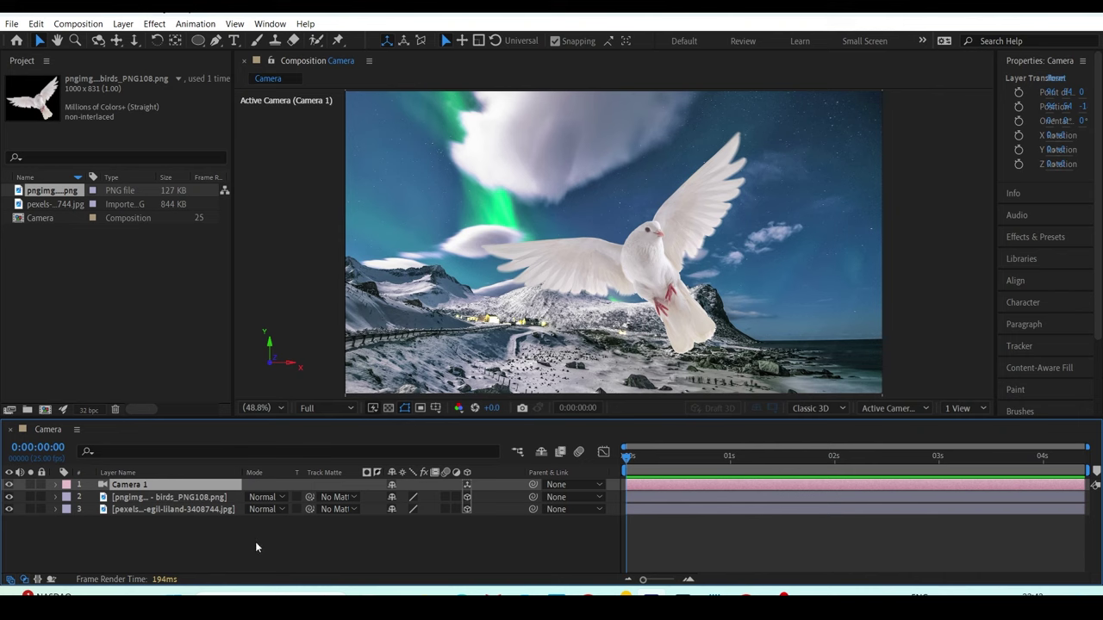
{"action": "left_click", "coordinate": [155, 497]}
{"action": "left_click", "coordinate": [310, 548]}
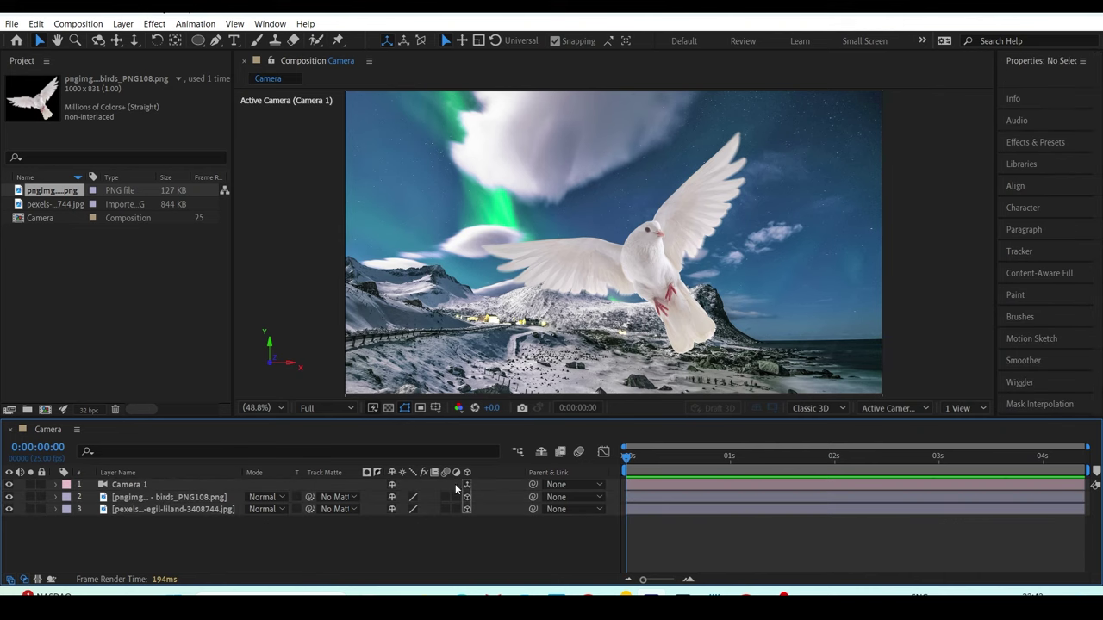
{"action": "left_click", "coordinate": [893, 408]}
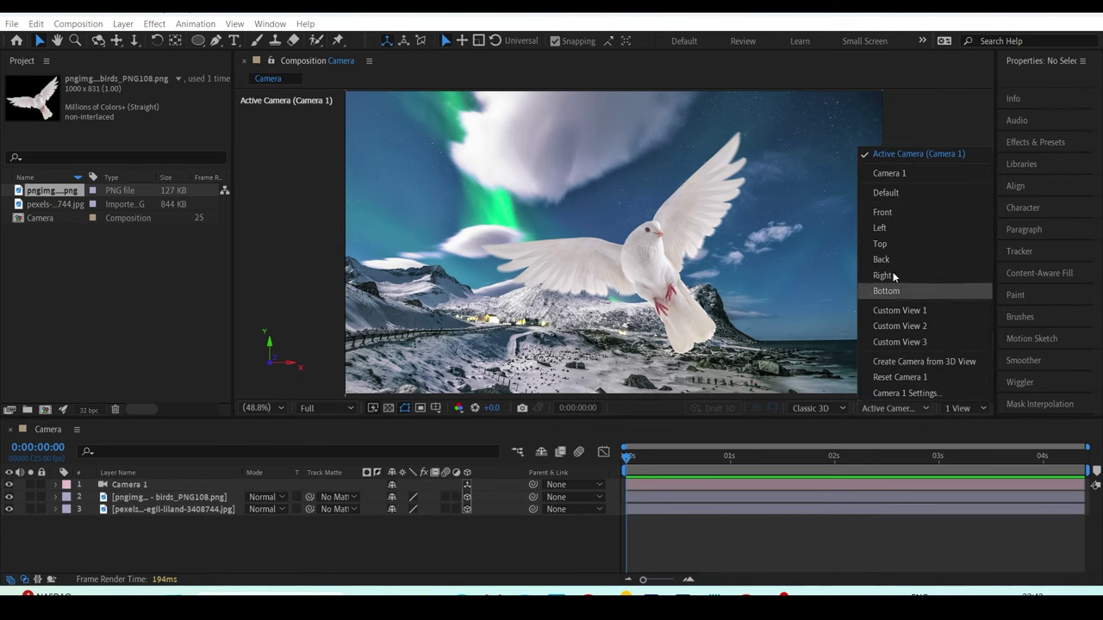
- Switch the viewer to the Left 3D view and fit it to the panel
{"action": "left_click", "coordinate": [925, 333]}
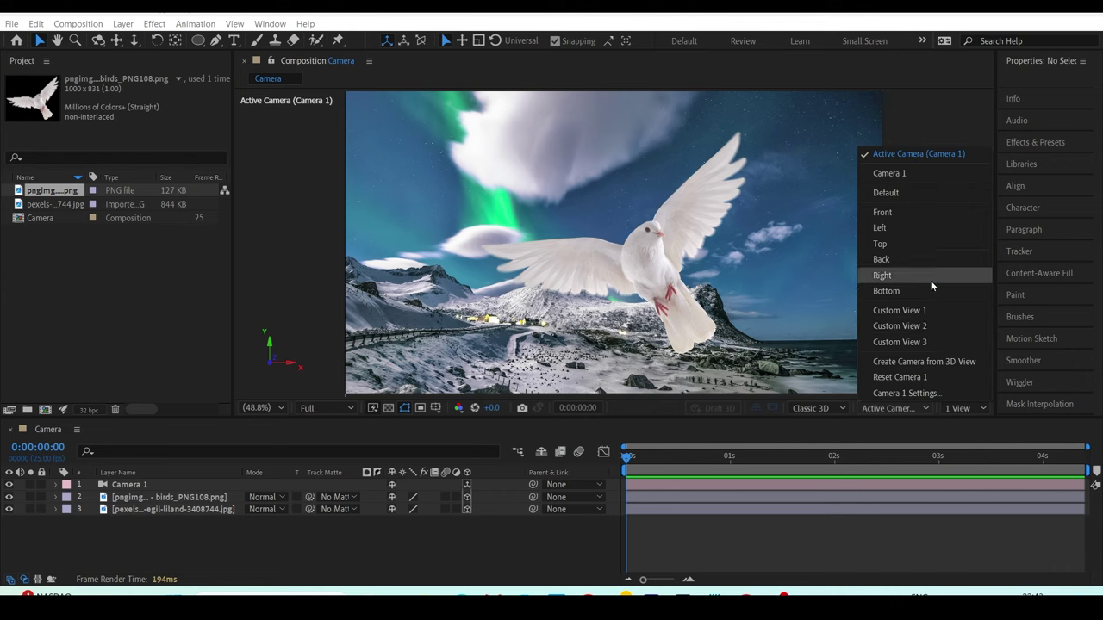
{"action": "left_click", "coordinate": [880, 227]}
{"action": "key", "text": "comma"}
{"action": "key", "text": "comma"}
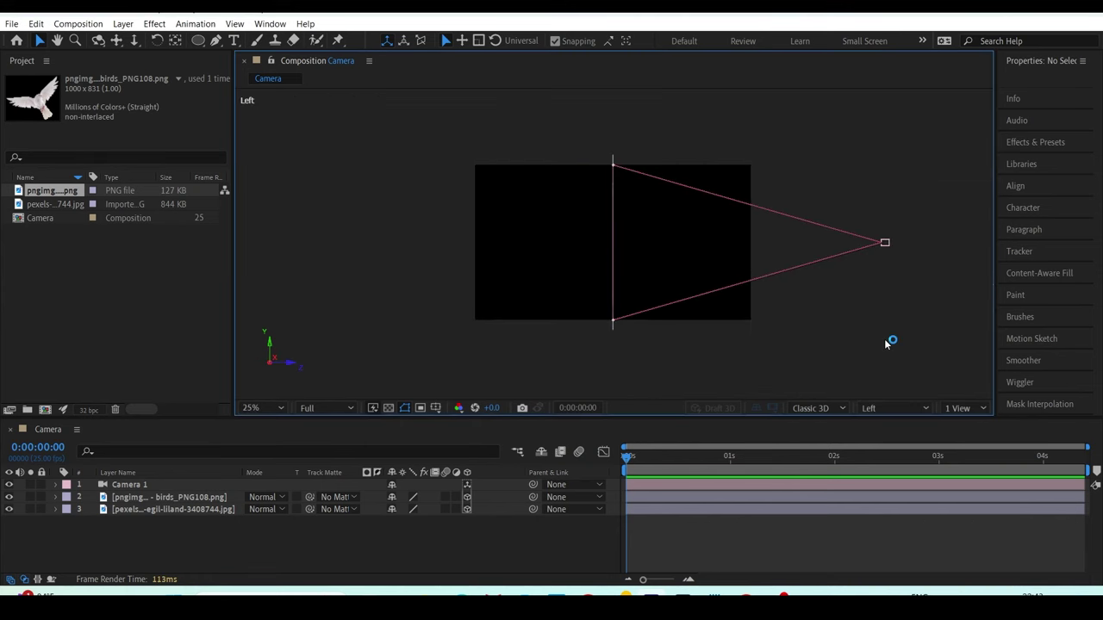
{"action": "left_click", "coordinate": [263, 408]}
{"action": "left_click", "coordinate": [300, 174]}
- Check the Top and Front views, then settle on Custom View 1, panned and orbited
{"action": "left_click", "coordinate": [896, 408]}
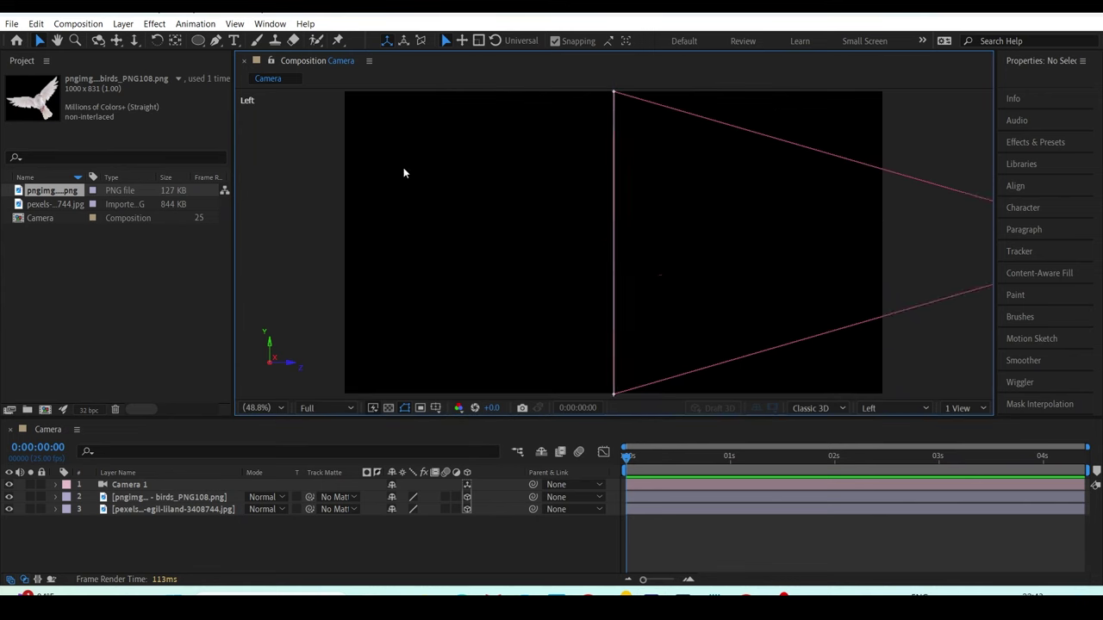
{"action": "left_click", "coordinate": [898, 247]}
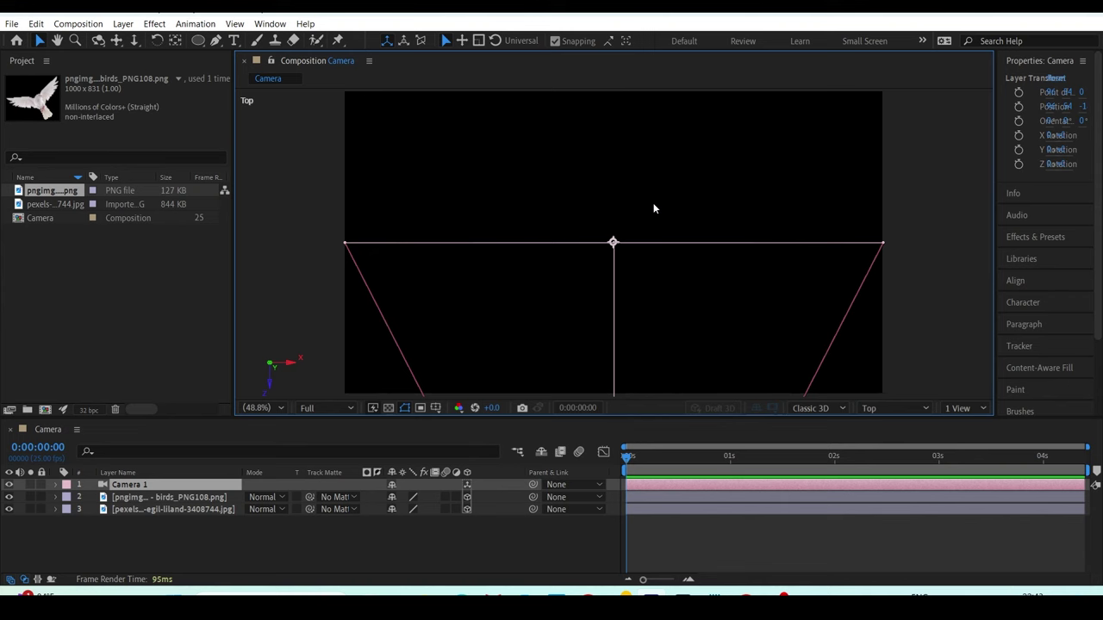
{"action": "left_click", "coordinate": [925, 405]}
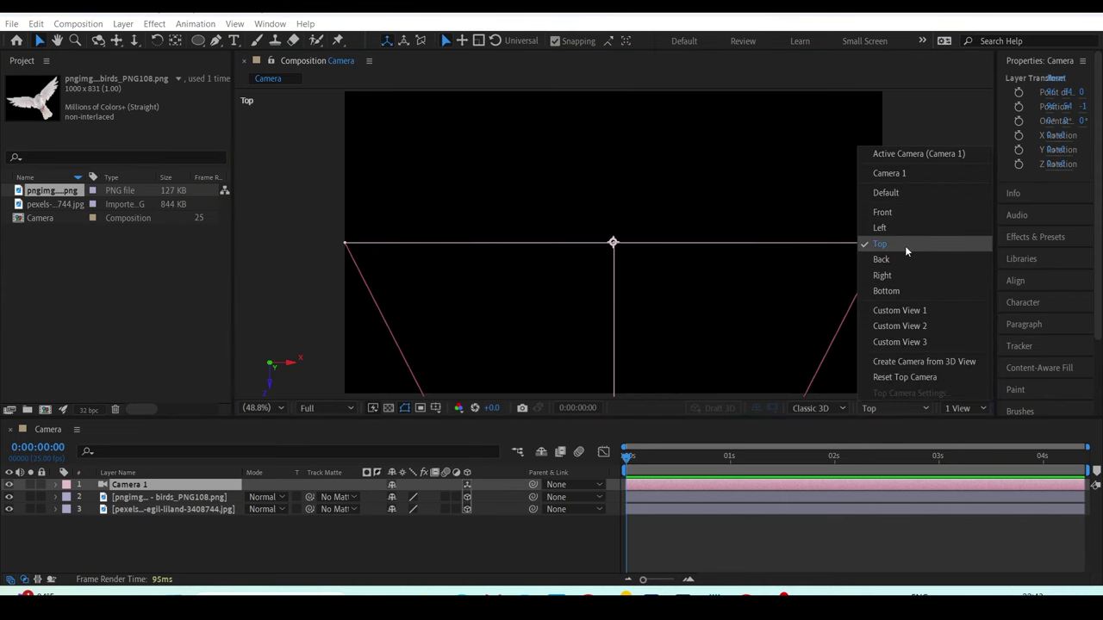
{"action": "left_click", "coordinate": [892, 214]}
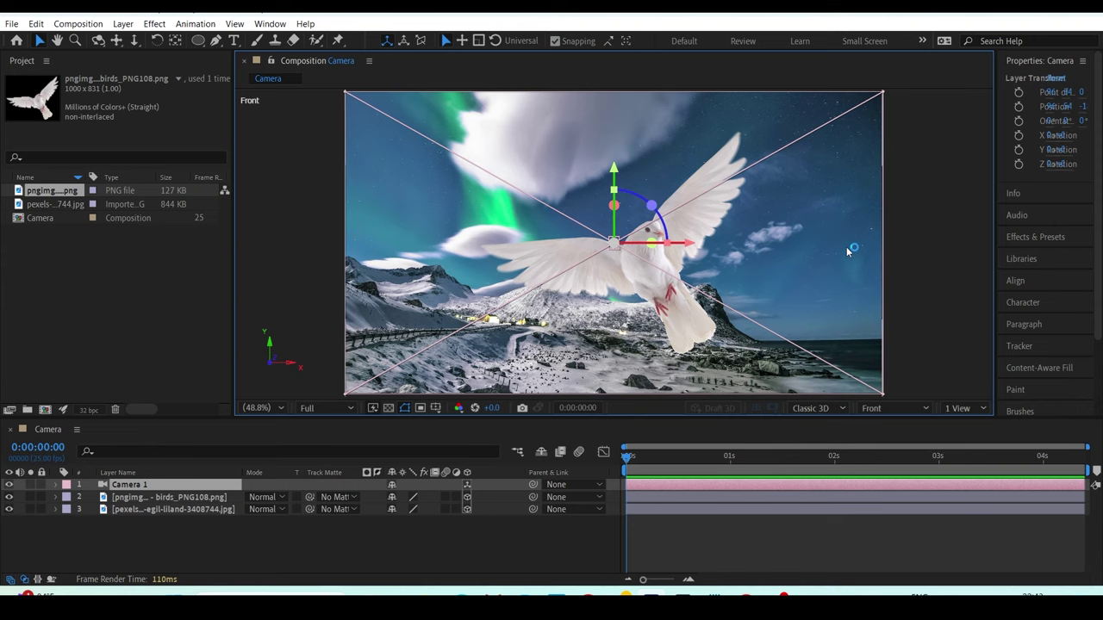
{"action": "left_click", "coordinate": [905, 408]}
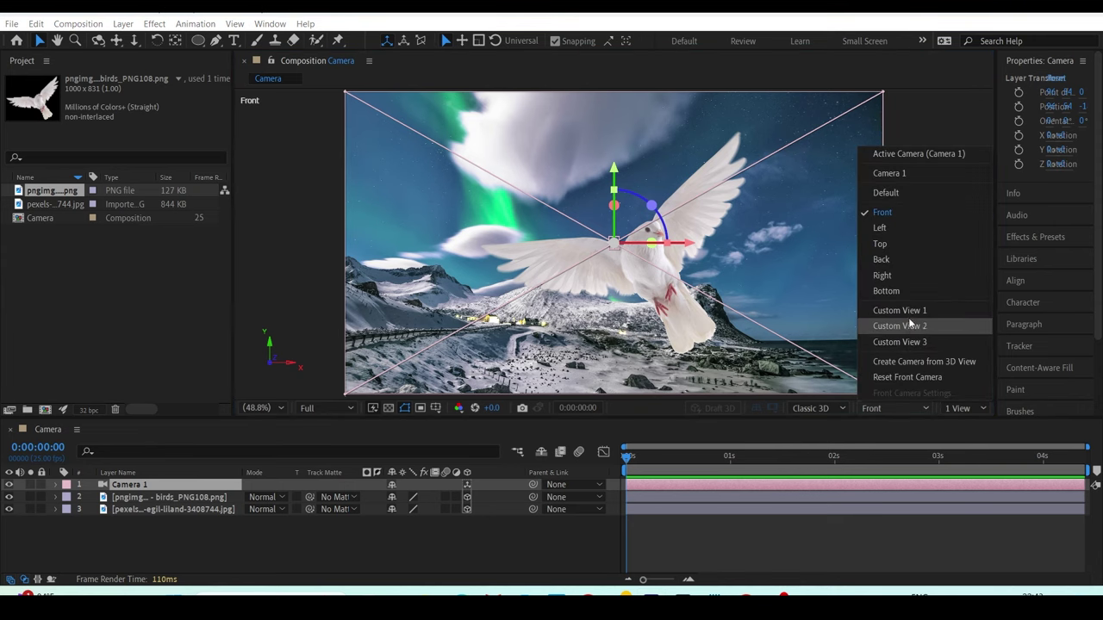
{"action": "left_click", "coordinate": [904, 312]}
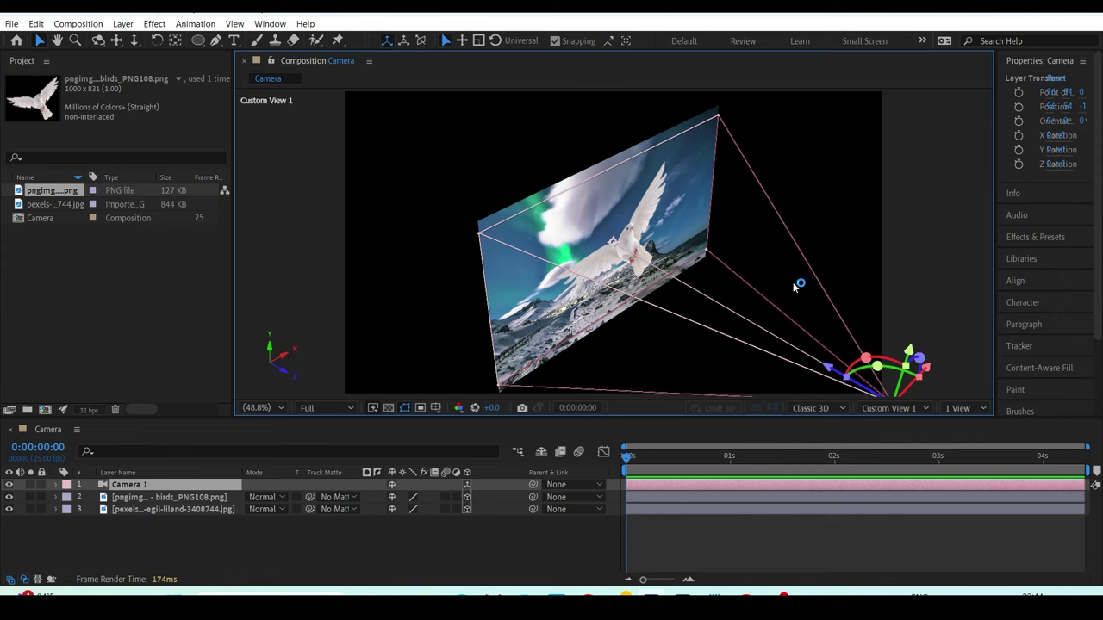
{"action": "left_click_drag", "start_coordinate": [795, 285], "coordinate": [650, 344]}
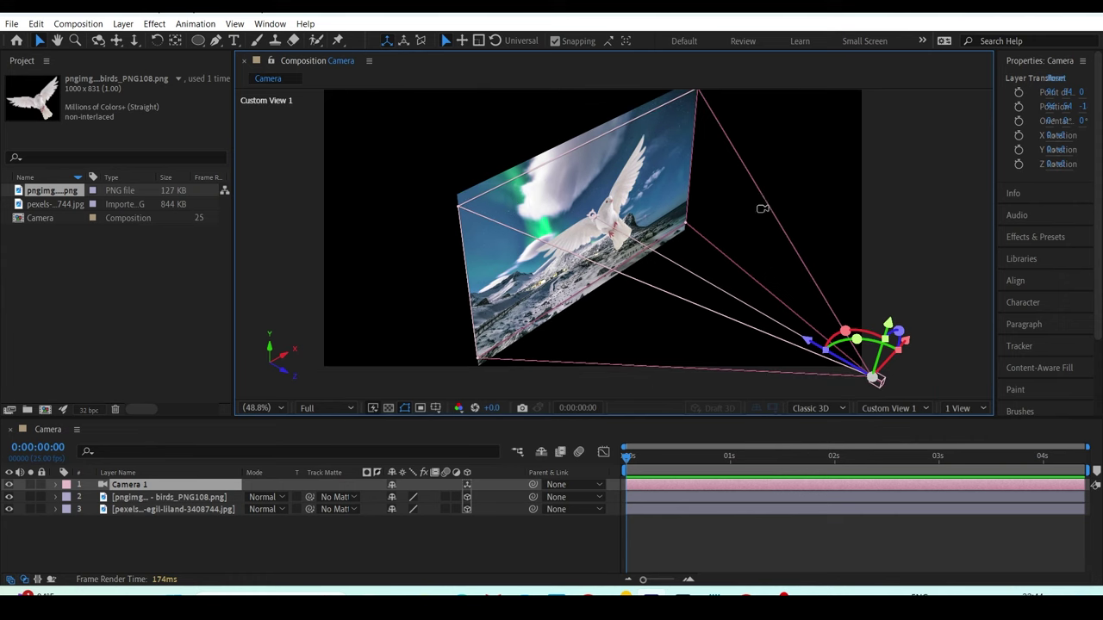
{"action": "mouse_move", "coordinate": [818, 201]}
{"action": "left_mouse_down"}
{"action": "mouse_move", "coordinate": [751, 191]}
{"action": "mouse_move", "coordinate": [802, 140]}
{"action": "mouse_move", "coordinate": [840, 194]}
{"action": "mouse_move", "coordinate": [768, 216]}
{"action": "mouse_move", "coordinate": [733, 204]}
{"action": "mouse_move", "coordinate": [776, 172]}
{"action": "mouse_move", "coordinate": [739, 217]}
{"action": "mouse_move", "coordinate": [727, 195]}
{"action": "mouse_move", "coordinate": [787, 184]}
{"action": "mouse_move", "coordinate": [802, 214]}
{"action": "mouse_move", "coordinate": [743, 226]}
{"action": "mouse_move", "coordinate": [724, 175]}
{"action": "mouse_move", "coordinate": [800, 173]}
{"action": "mouse_move", "coordinate": [776, 234]}
{"action": "mouse_move", "coordinate": [727, 190]}
{"action": "mouse_move", "coordinate": [793, 156]}
{"action": "mouse_move", "coordinate": [776, 181]}
{"action": "mouse_move", "coordinate": [892, 334]}
{"action": "left_mouse_up"}
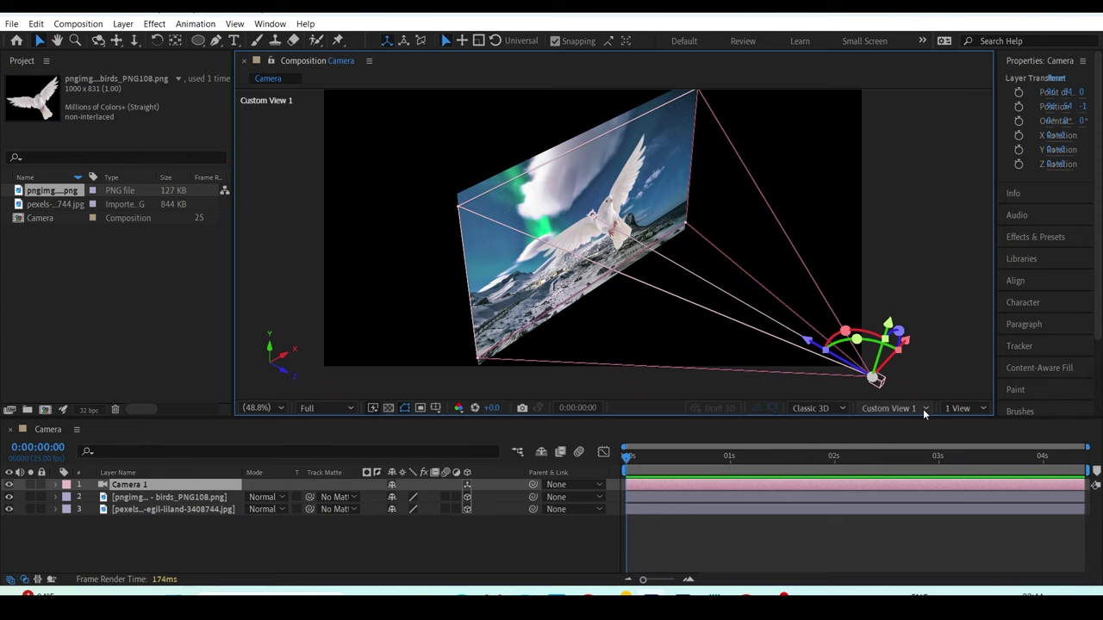
- Split the viewer into a 2 Views side-by-side layout
{"action": "left_click", "coordinate": [959, 409]}
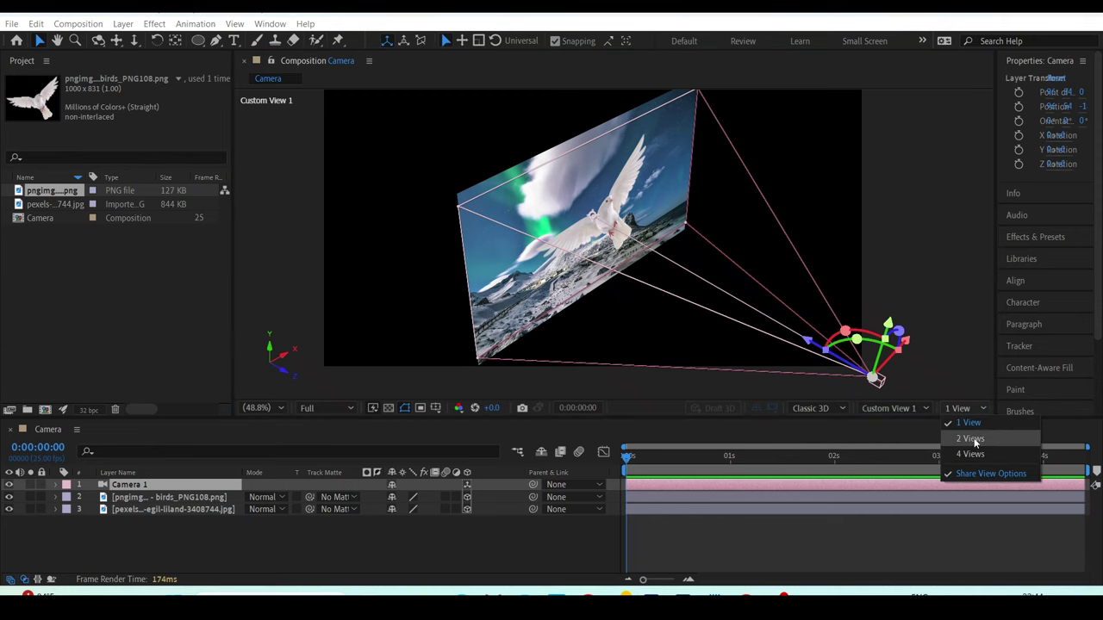
{"action": "left_click", "coordinate": [305, 146]}
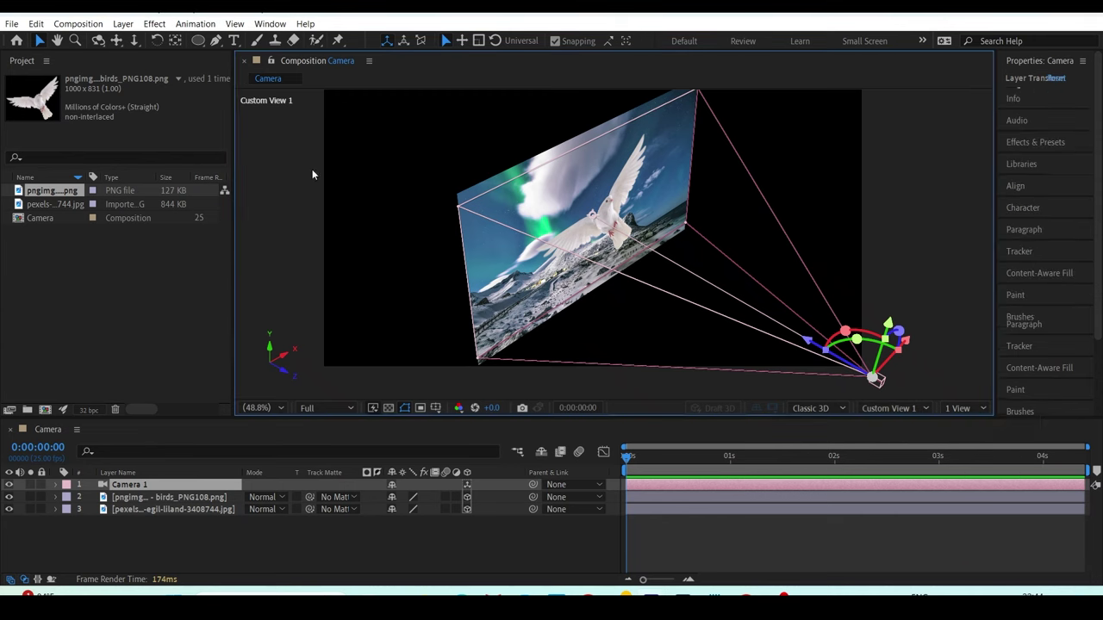
{"action": "left_click_drag", "start_coordinate": [306, 146], "coordinate": [888, 328]}
{"action": "left_click", "coordinate": [962, 410]}
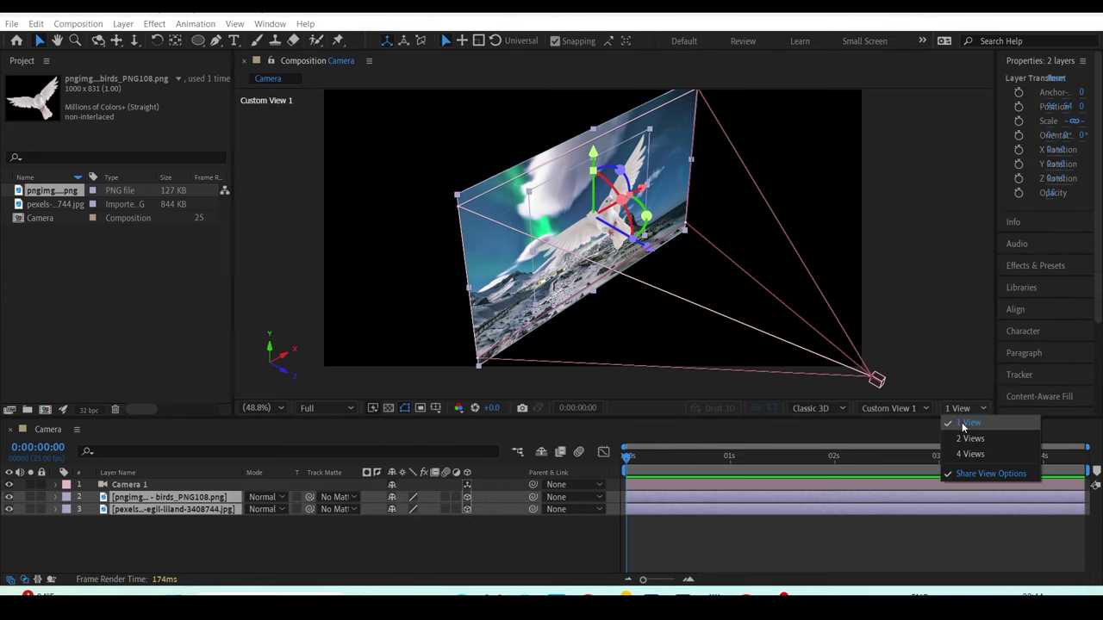
{"action": "left_click", "coordinate": [969, 438]}
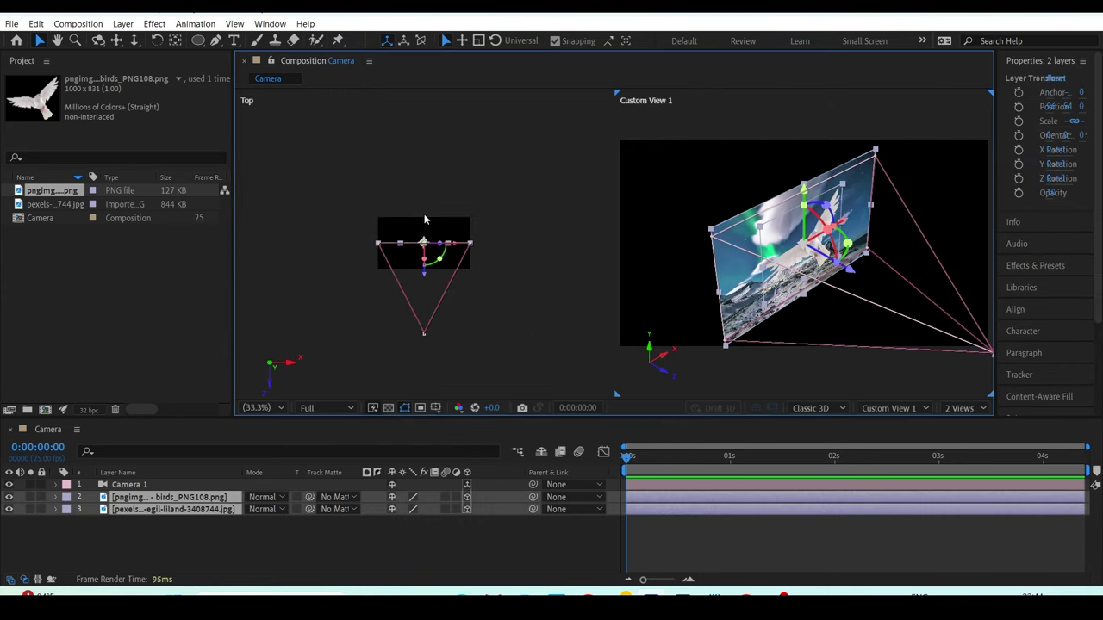
- Set the left panel to the Top view at Fit magnification
{"action": "left_click", "coordinate": [418, 187]}
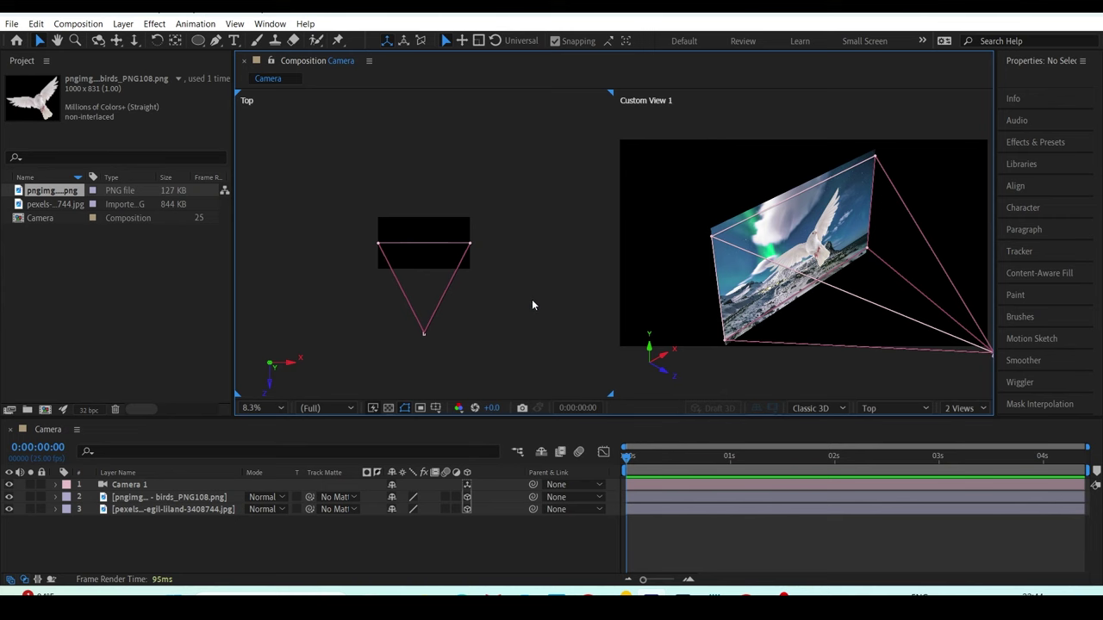
{"action": "left_click", "coordinate": [894, 408]}
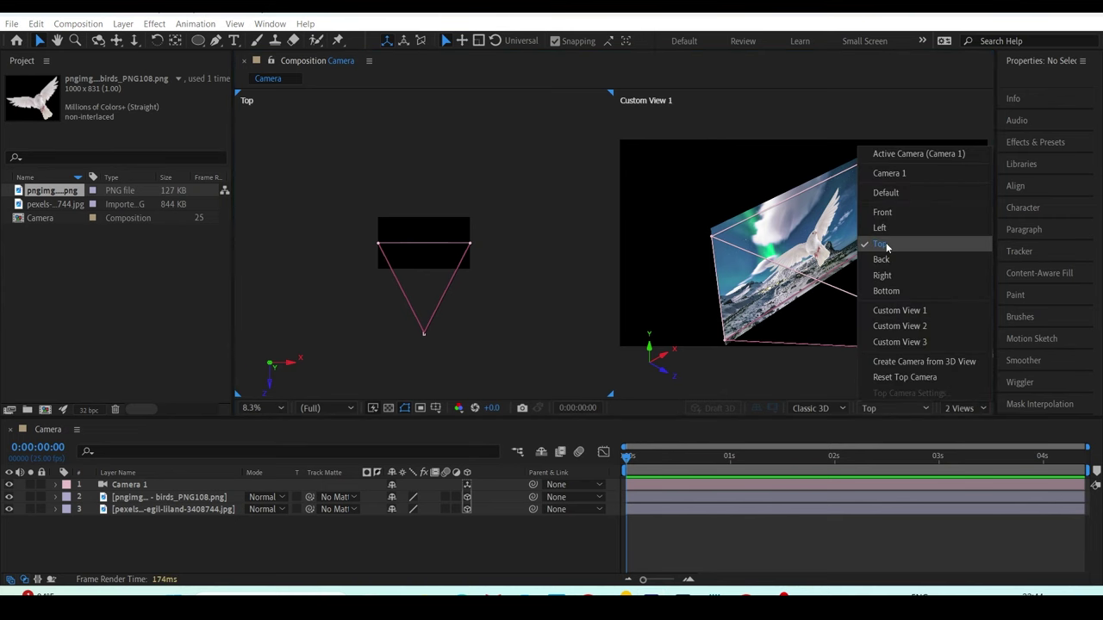
{"action": "left_click", "coordinate": [394, 379]}
{"action": "left_click", "coordinate": [263, 408]}
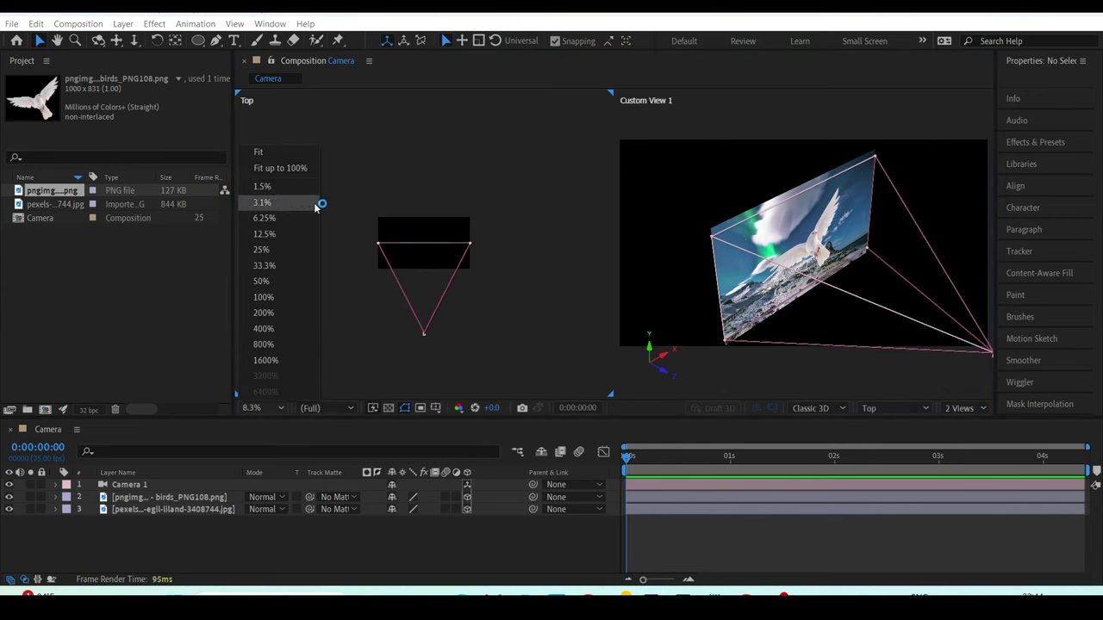
{"action": "left_click", "coordinate": [297, 171]}
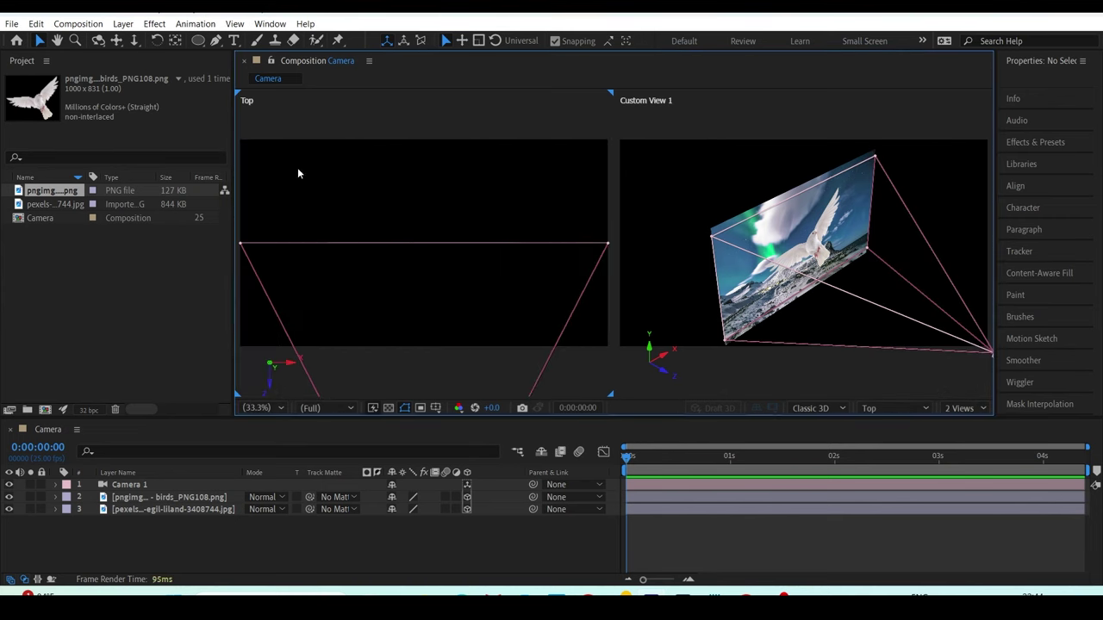
- Test-move Camera 1 along its depth axis, undo it, and show the left panel through Active Camera
{"action": "left_click", "coordinate": [129, 486]}
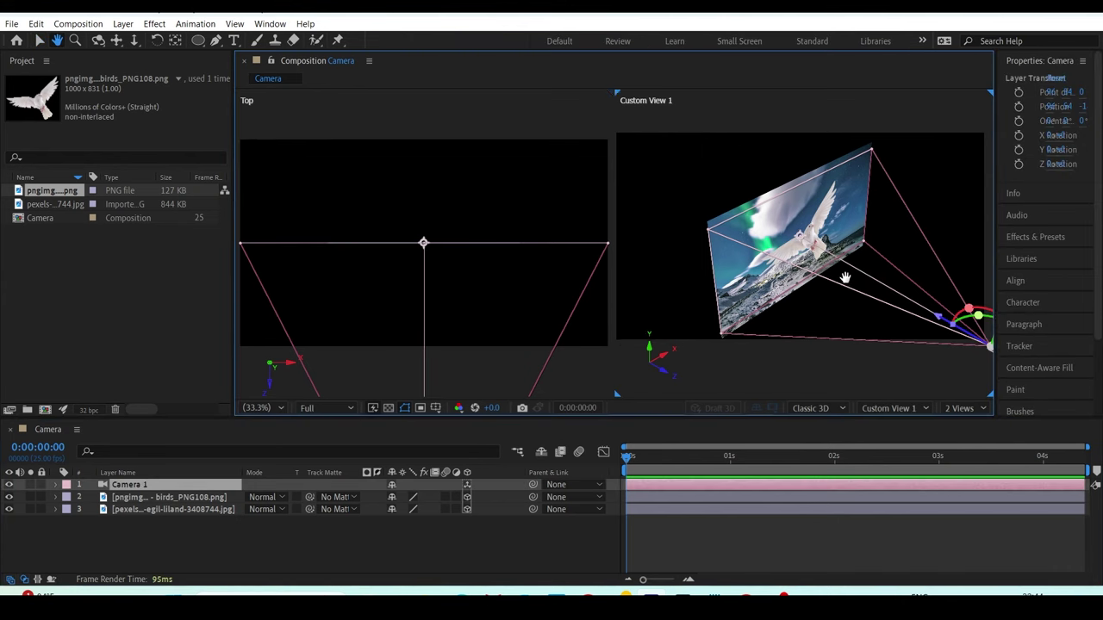
{"action": "left_click_drag", "start_coordinate": [806, 299], "coordinate": [737, 237]}
{"action": "left_click_drag", "start_coordinate": [876, 261], "coordinate": [935, 298]}
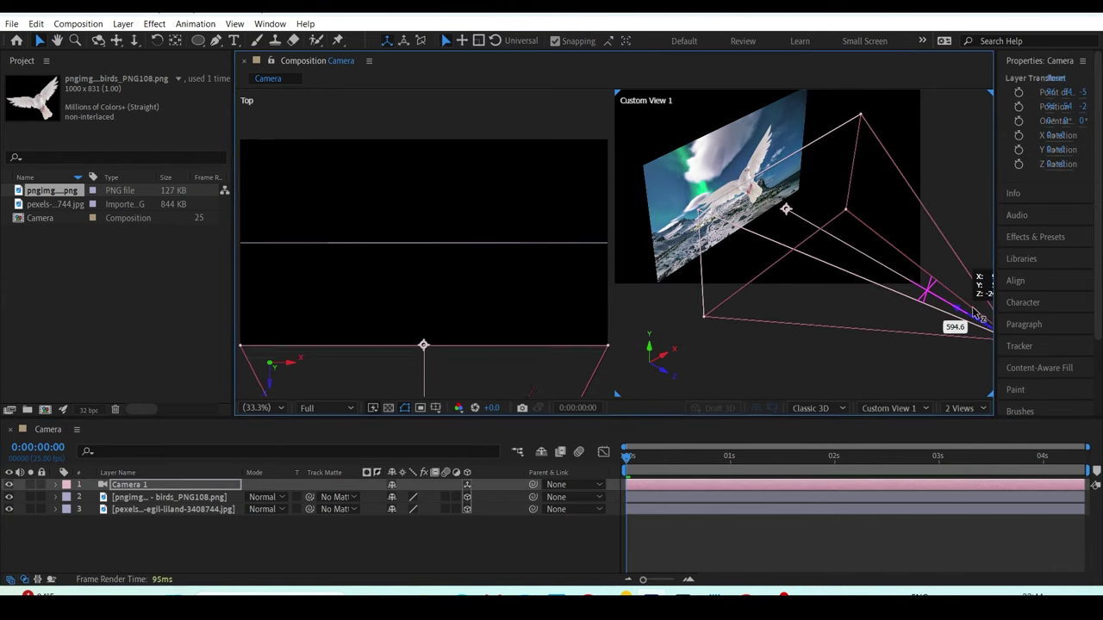
{"action": "key", "text": "ctrl+z"}
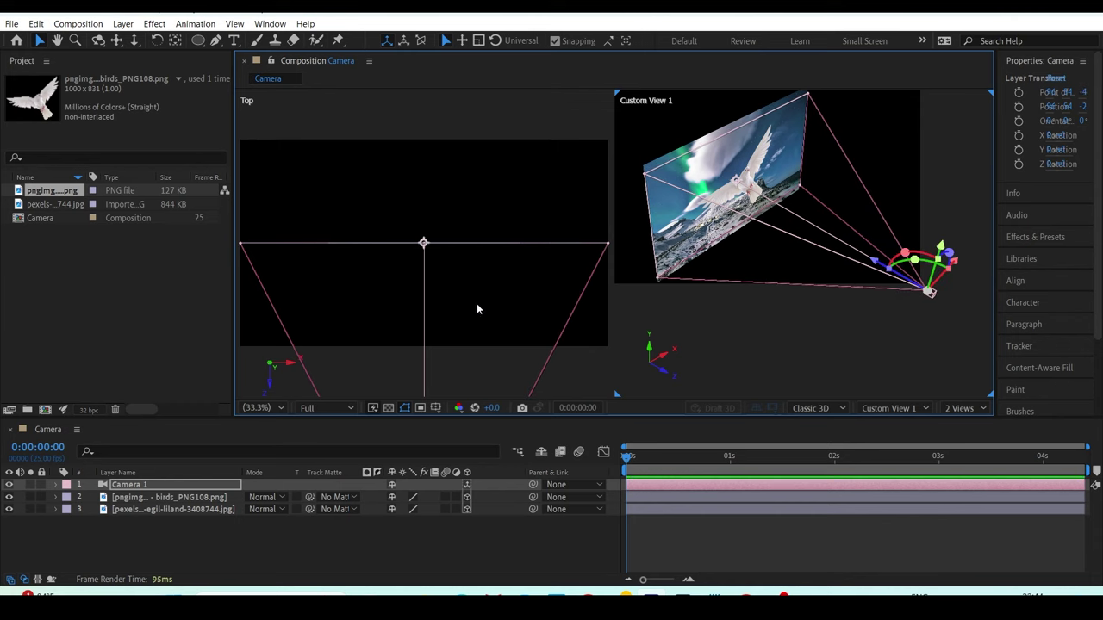
{"action": "left_click", "coordinate": [552, 273]}
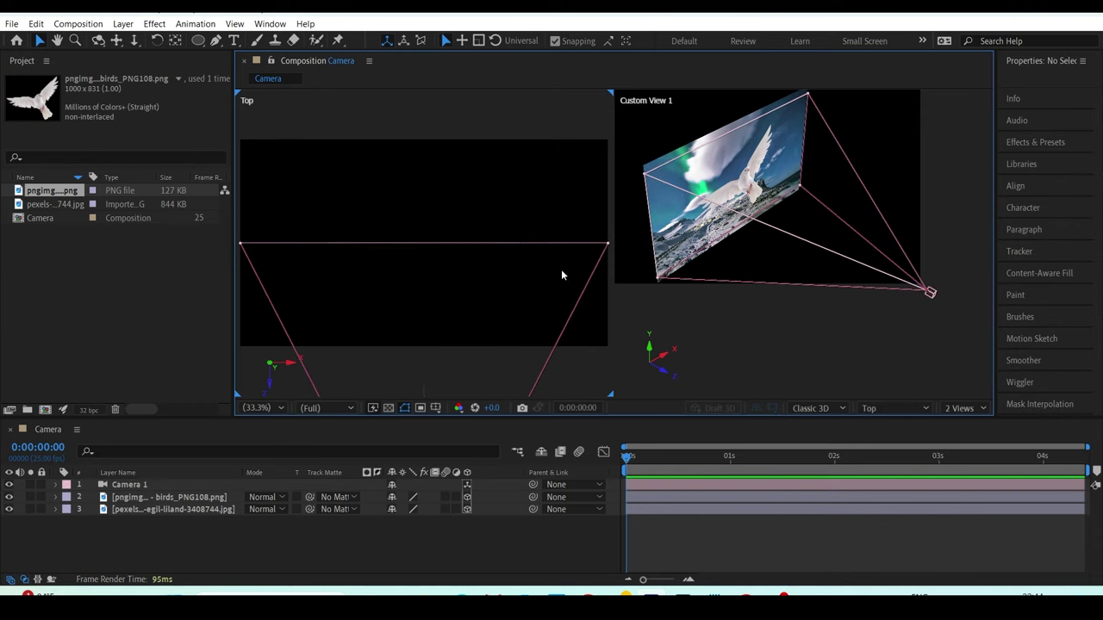
{"action": "left_click", "coordinate": [925, 408]}
{"action": "left_click", "coordinate": [891, 154]}
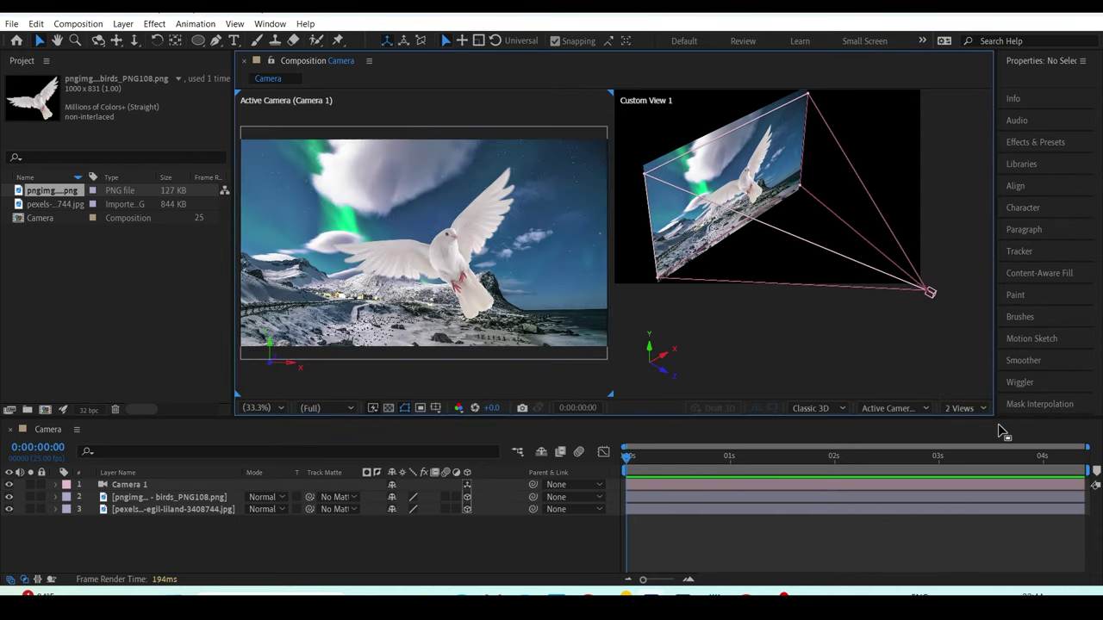
- Pull Camera 1 back by scrubbing its Transform Position Z to about -2831, then reselect the camera
{"action": "left_click", "coordinate": [933, 295]}
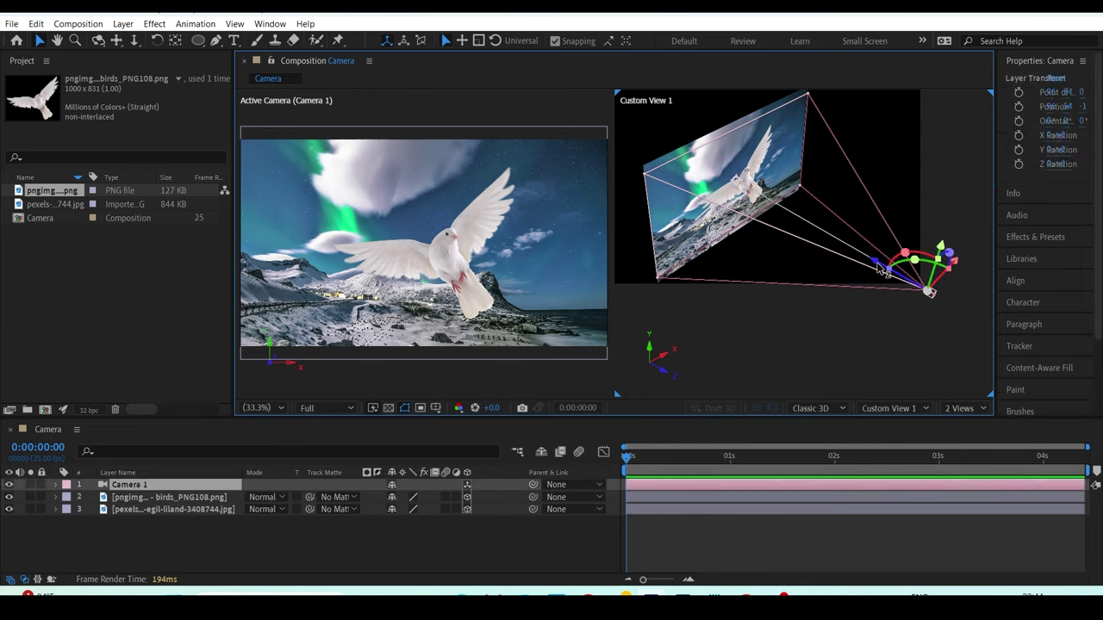
{"action": "mouse_move", "coordinate": [868, 274]}
{"action": "left_mouse_down"}
{"action": "mouse_move", "coordinate": [903, 294]}
{"action": "mouse_move", "coordinate": [867, 275]}
{"action": "left_mouse_up"}
{"action": "left_click", "coordinate": [57, 484]}
{"action": "left_click", "coordinate": [86, 506]}
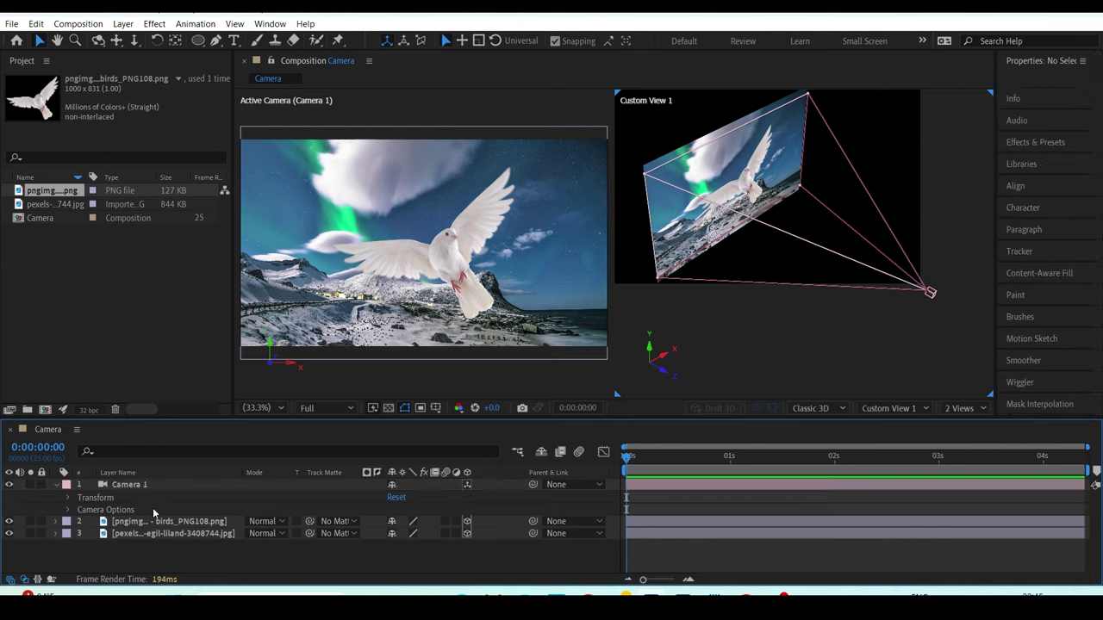
{"action": "left_click", "coordinate": [69, 497]}
{"action": "left_click", "coordinate": [115, 518]}
{"action": "left_click_drag", "start_coordinate": [444, 517], "coordinate": [269, 569]}
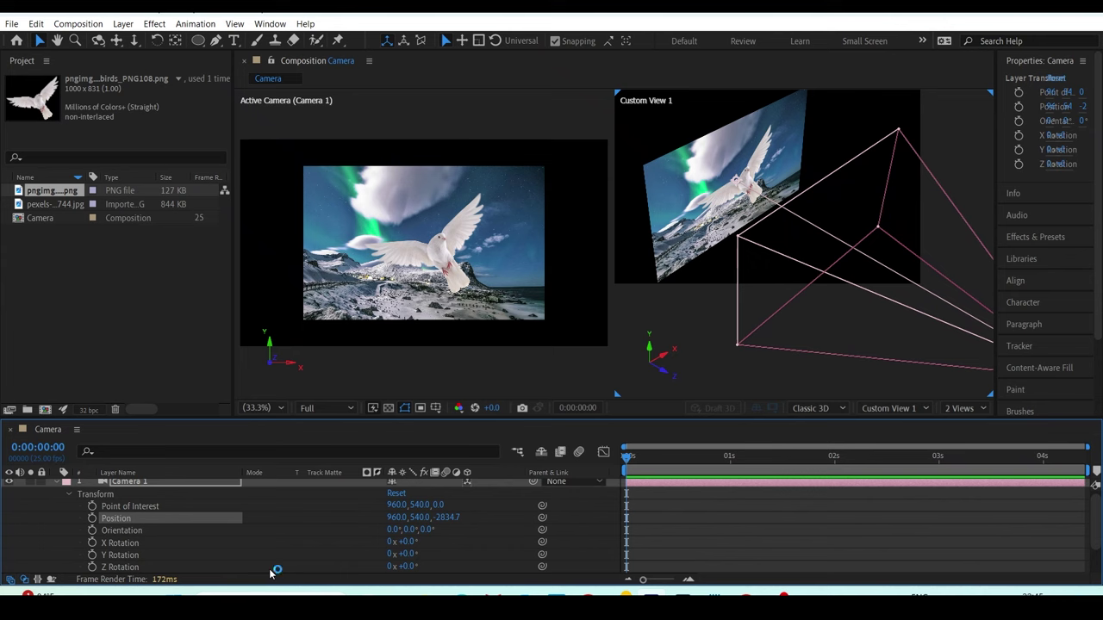
{"action": "mouse_move", "coordinate": [455, 518]}
{"action": "left_mouse_down"}
{"action": "mouse_move", "coordinate": [485, 511]}
{"action": "mouse_move", "coordinate": [411, 521]}
{"action": "left_mouse_up"}
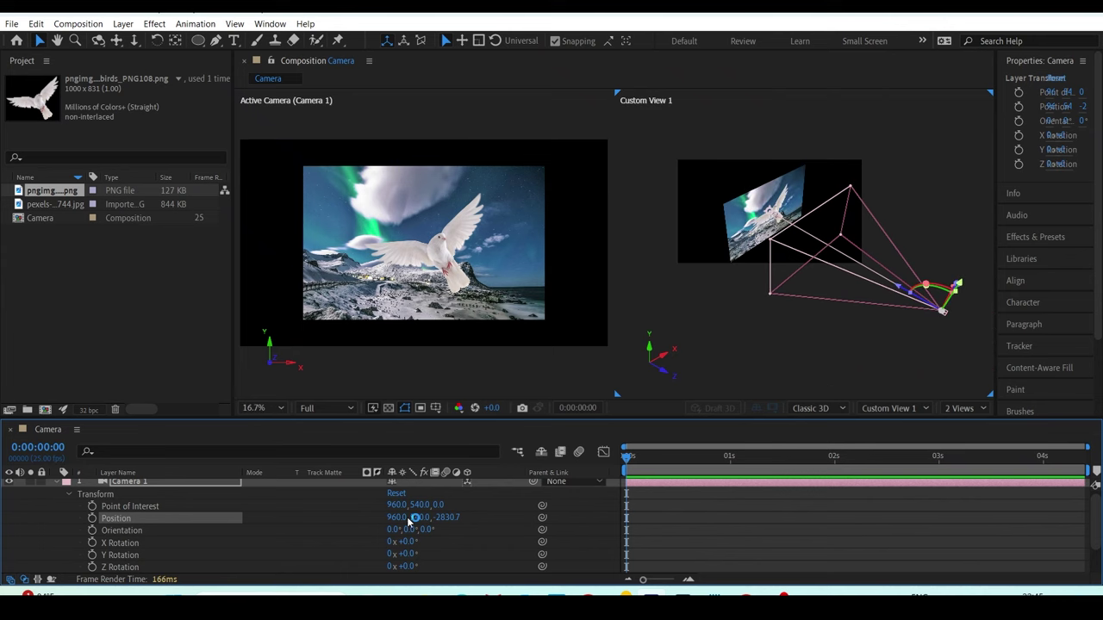
{"action": "left_click", "coordinate": [767, 202]}
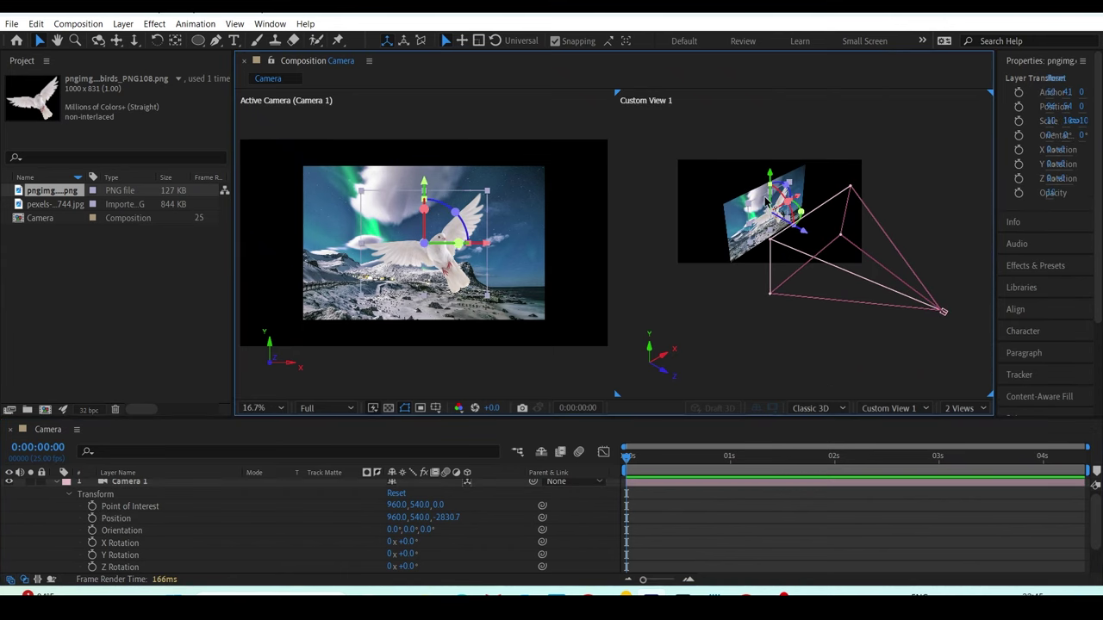
{"action": "left_click", "coordinate": [912, 310]}
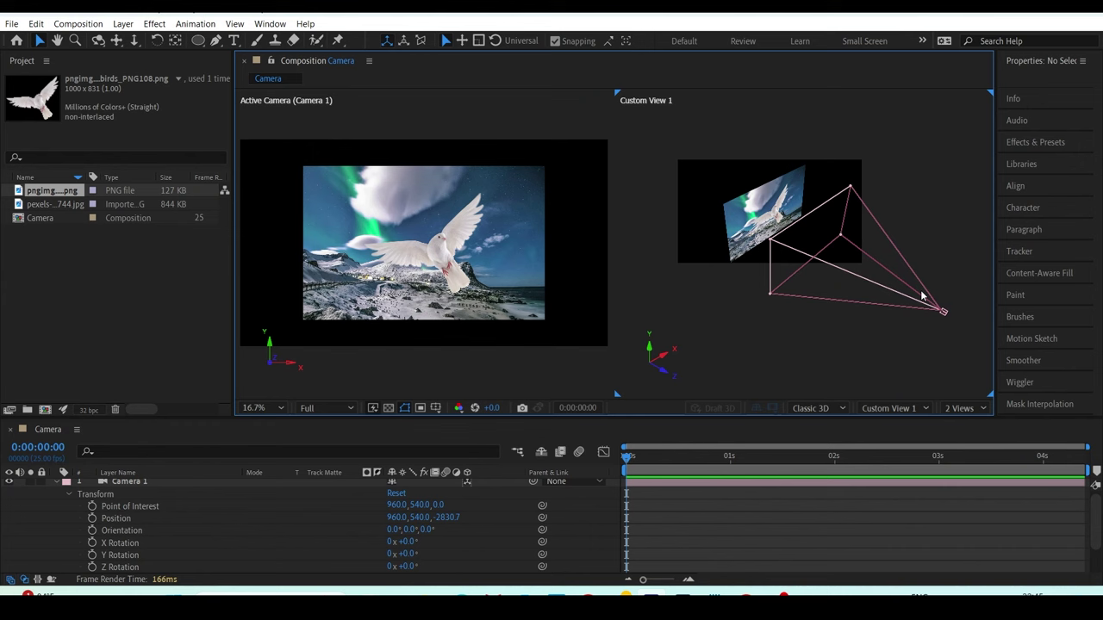
{"action": "left_click", "coordinate": [944, 311]}
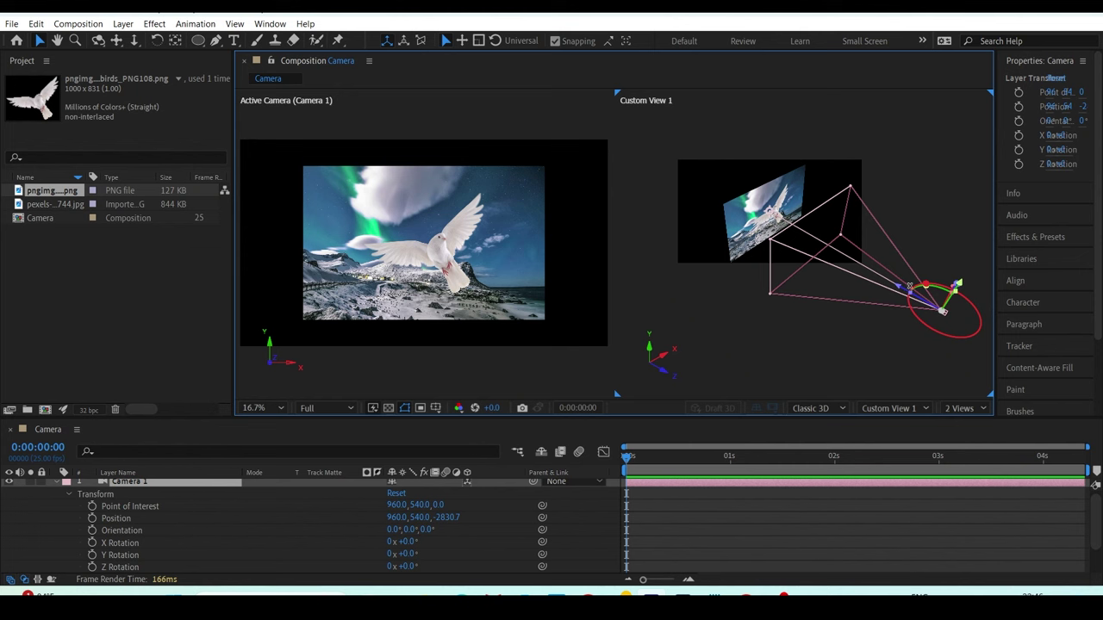
- Drag Camera 1's Z-axis handle back until Position Z reads about -4317.8
{"action": "left_click_drag", "start_coordinate": [909, 286], "coordinate": [1100, 369]}
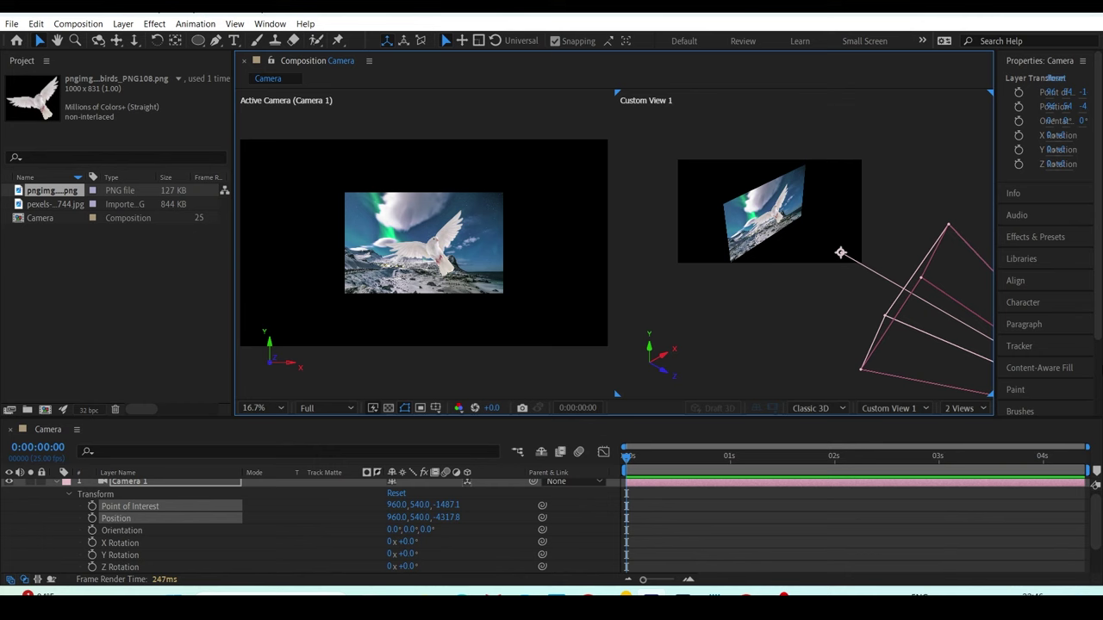
{"action": "left_click", "coordinate": [892, 408]}
- Switch the viewer to a 1 View layout and raise the divider to enlarge the timeline
{"action": "left_click", "coordinate": [965, 408]}
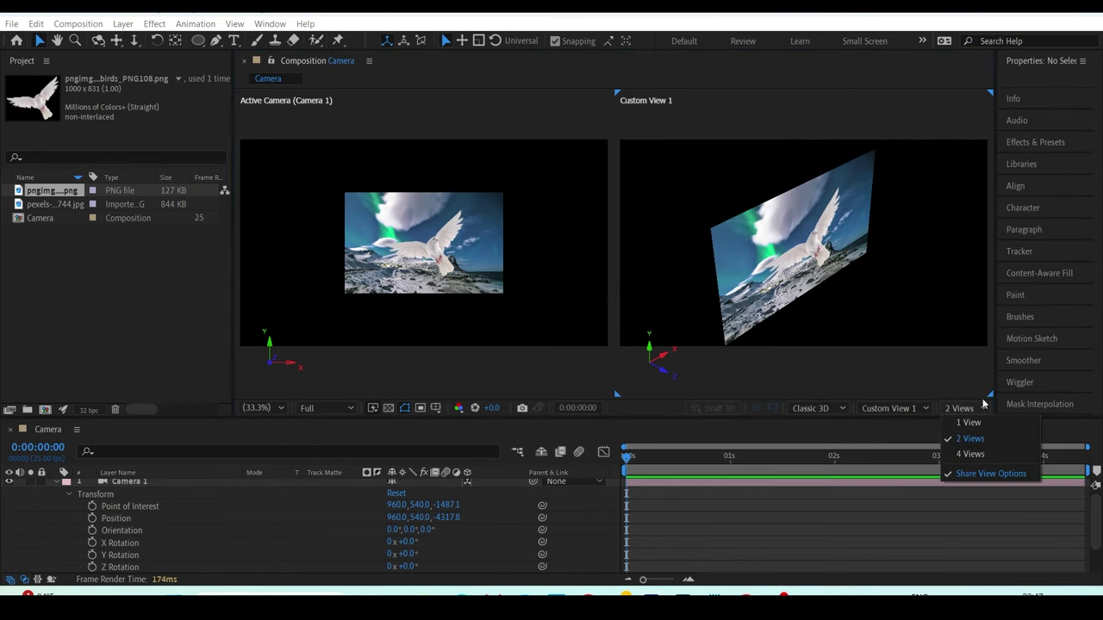
{"action": "left_click", "coordinate": [968, 422]}
{"action": "left_click", "coordinate": [889, 408]}
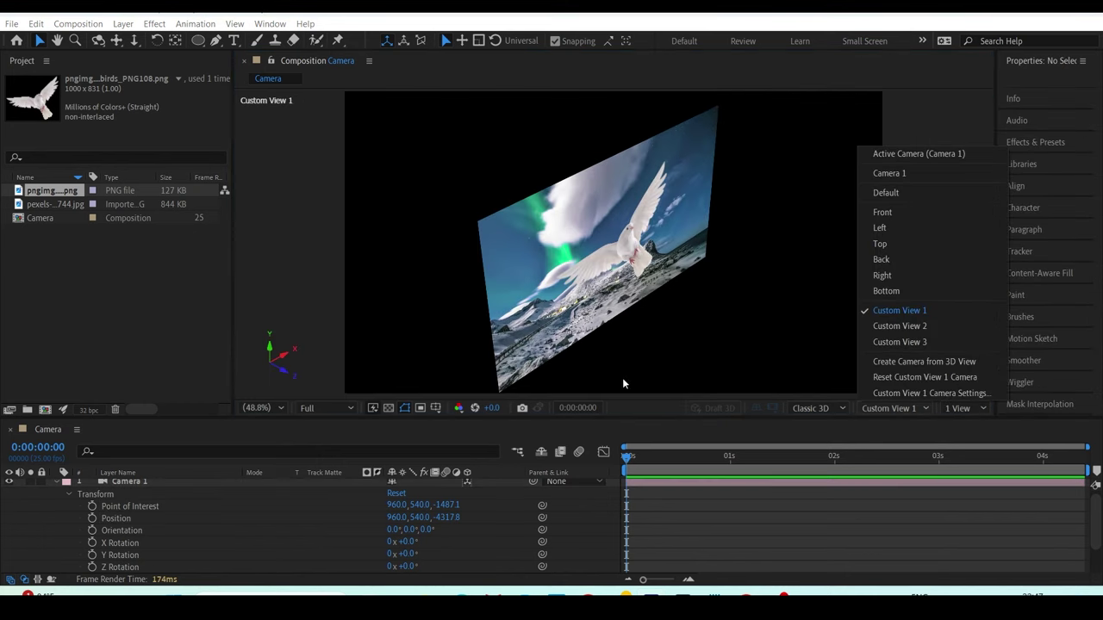
{"action": "key", "text": "Escape"}
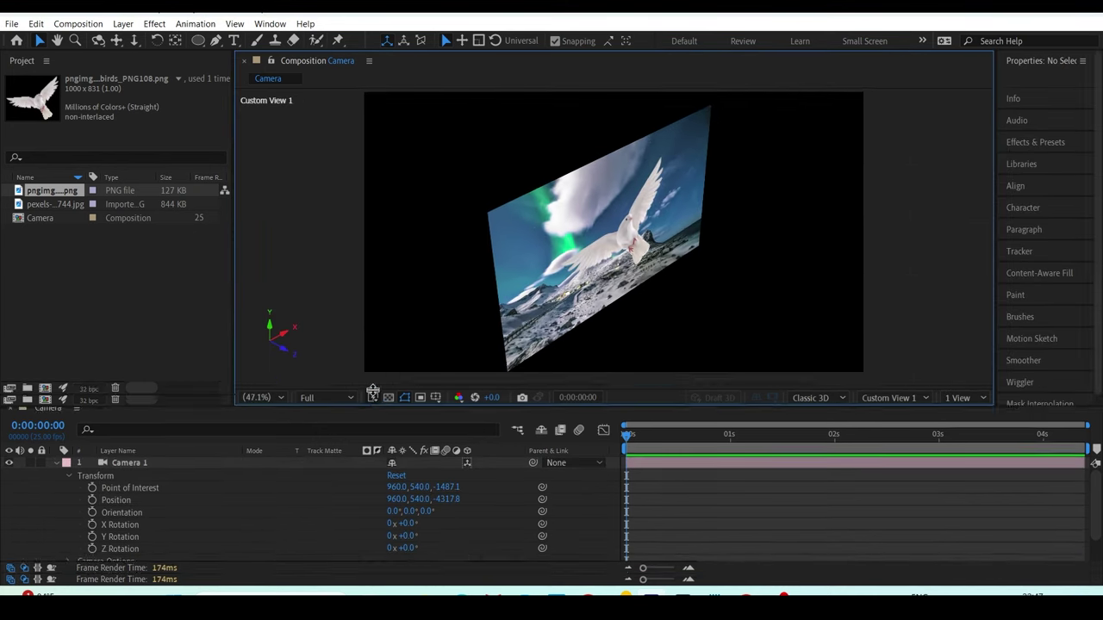
{"action": "left_click_drag", "start_coordinate": [376, 420], "coordinate": [372, 380]}
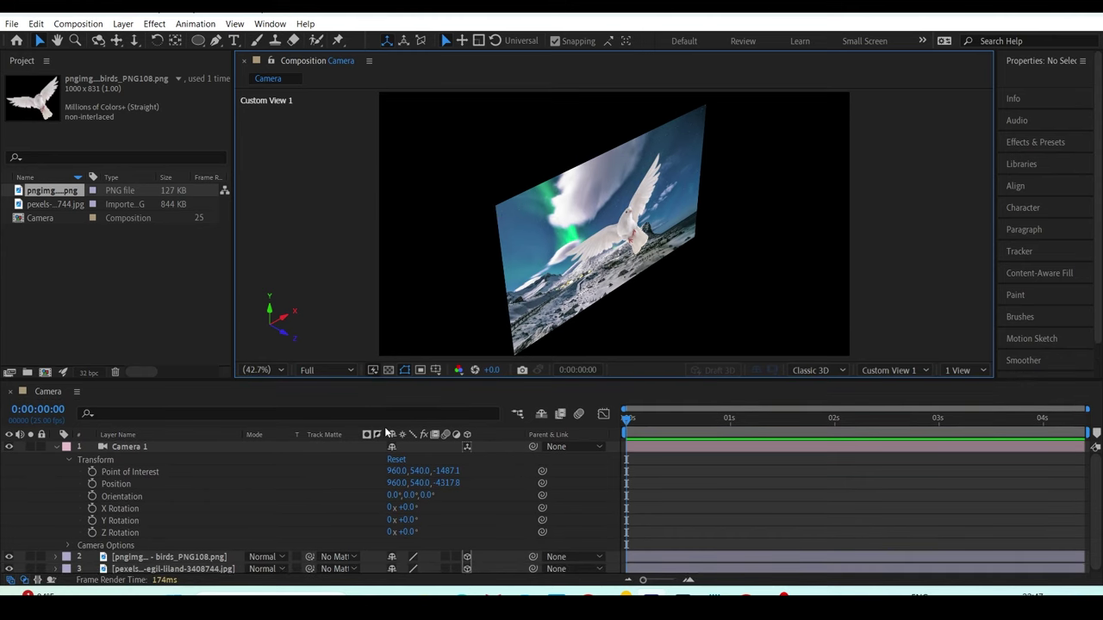
- Set the 3D view to look through Camera 1
{"action": "left_click", "coordinate": [138, 450]}
{"action": "left_click", "coordinate": [892, 370]}
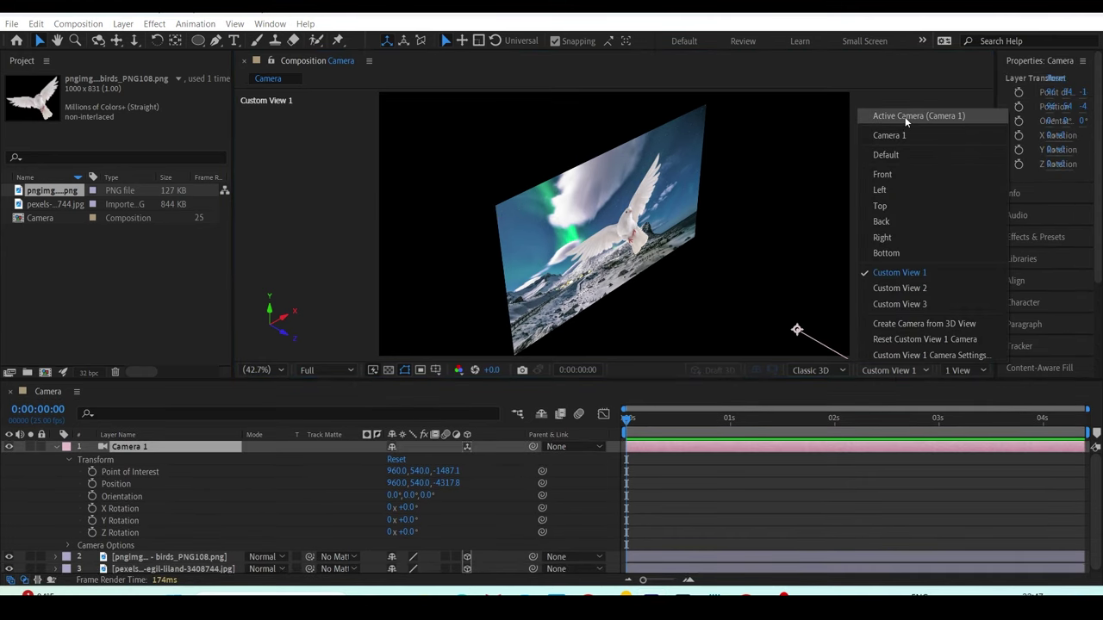
{"action": "left_click", "coordinate": [905, 116]}
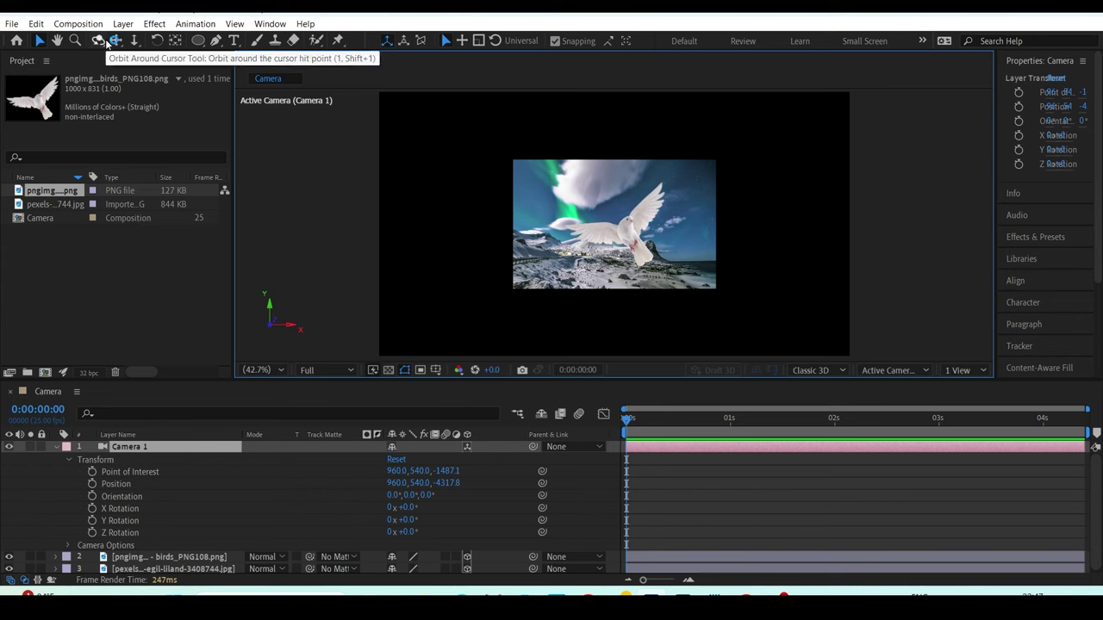
{"action": "left_click", "coordinate": [101, 43]}
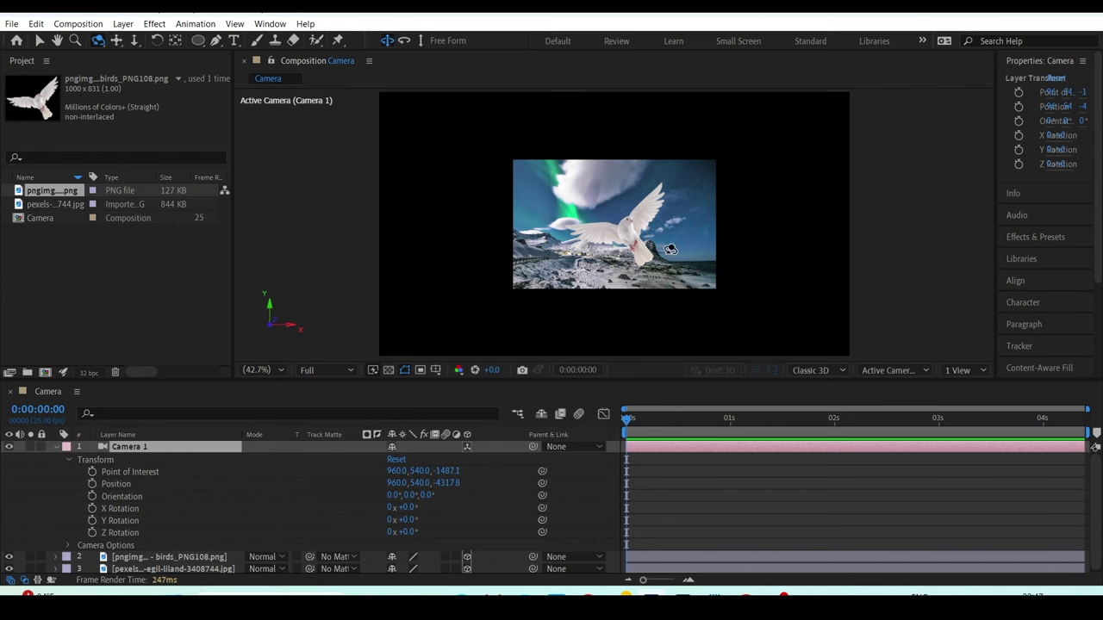
{"action": "mouse_move", "coordinate": [684, 248]}
{"action": "left_mouse_down"}
{"action": "mouse_move", "coordinate": [646, 256]}
{"action": "mouse_move", "coordinate": [701, 239]}
{"action": "mouse_move", "coordinate": [500, 222]}
{"action": "left_mouse_up"}
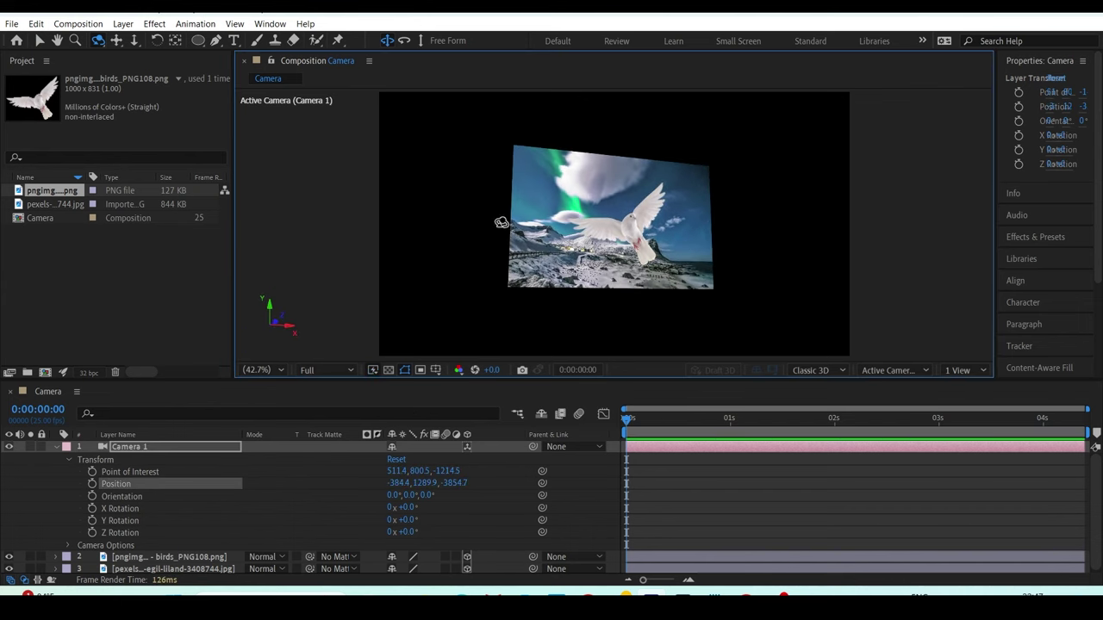
{"action": "left_click_drag", "start_coordinate": [542, 181], "coordinate": [572, 186]}
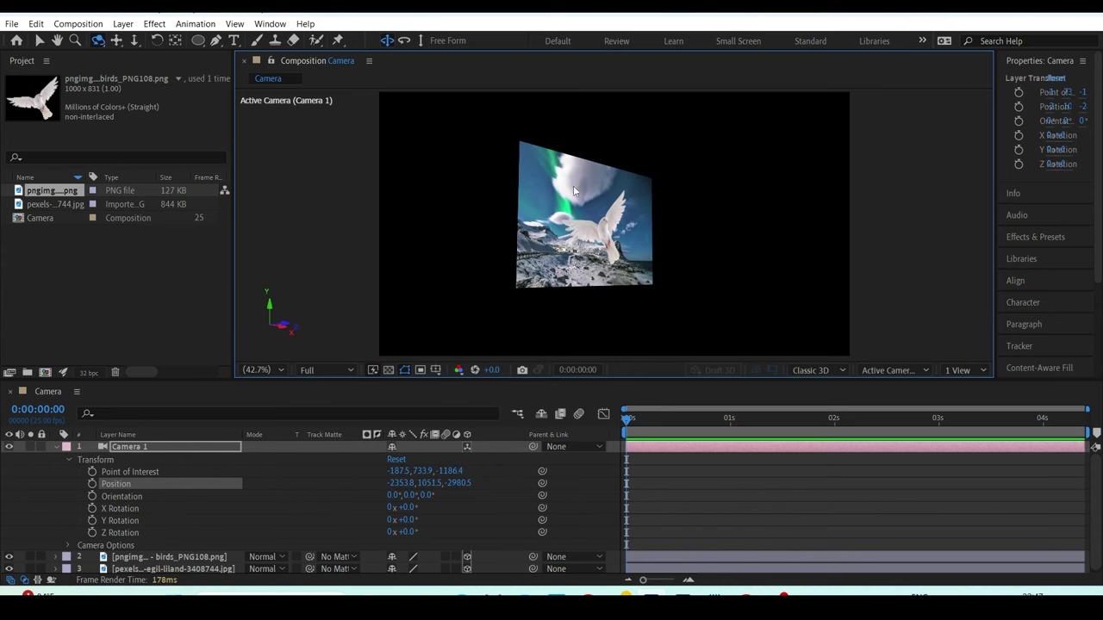
{"action": "key", "text": "ctrl+z"}
{"action": "key", "text": "ctrl+z"}
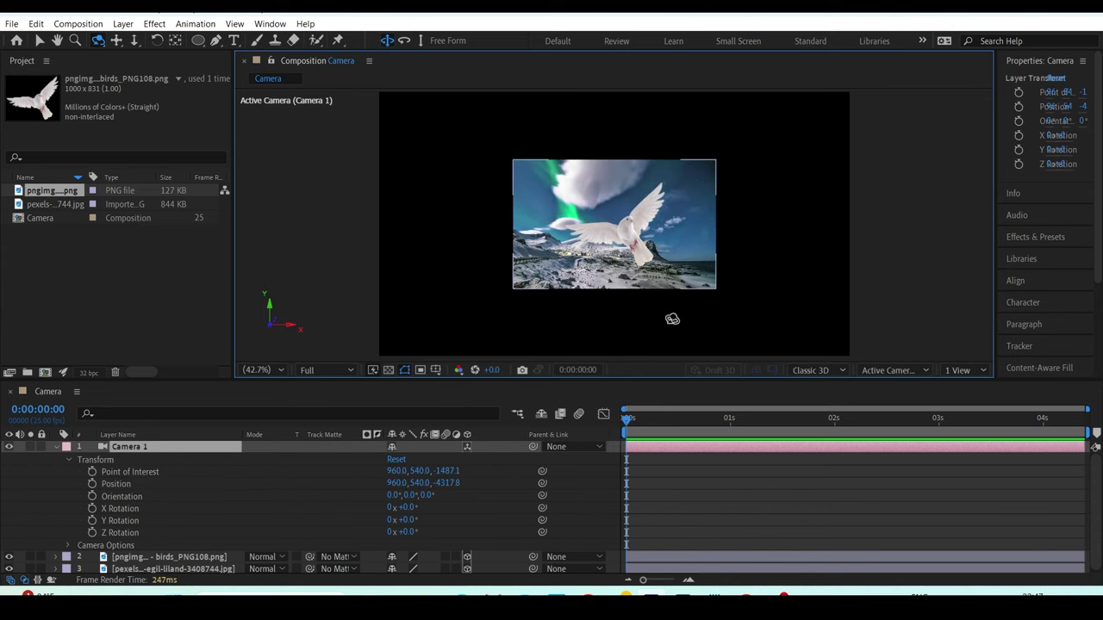
{"action": "left_click", "coordinate": [116, 43]}
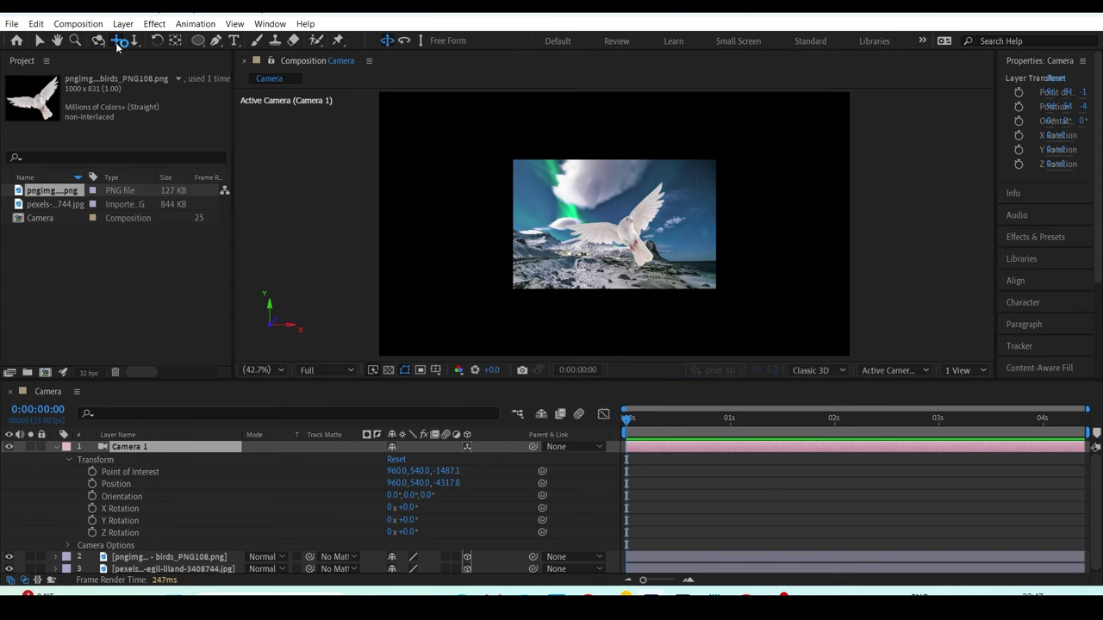
{"action": "mouse_move", "coordinate": [642, 261]}
{"action": "left_mouse_down"}
{"action": "mouse_move", "coordinate": [677, 217]}
{"action": "mouse_move", "coordinate": [706, 219]}
{"action": "mouse_move", "coordinate": [661, 261]}
{"action": "left_mouse_up"}
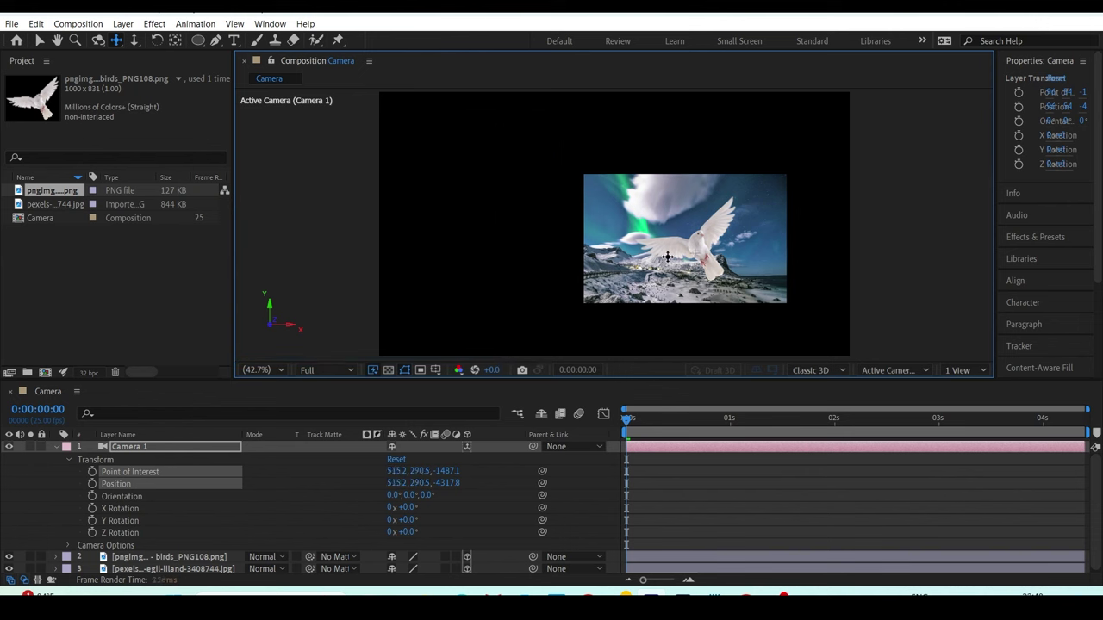
{"action": "double_click", "coordinate": [117, 40]}
{"action": "left_click", "coordinate": [134, 40]}
{"action": "left_click_drag", "start_coordinate": [625, 239], "coordinate": [694, 189]}
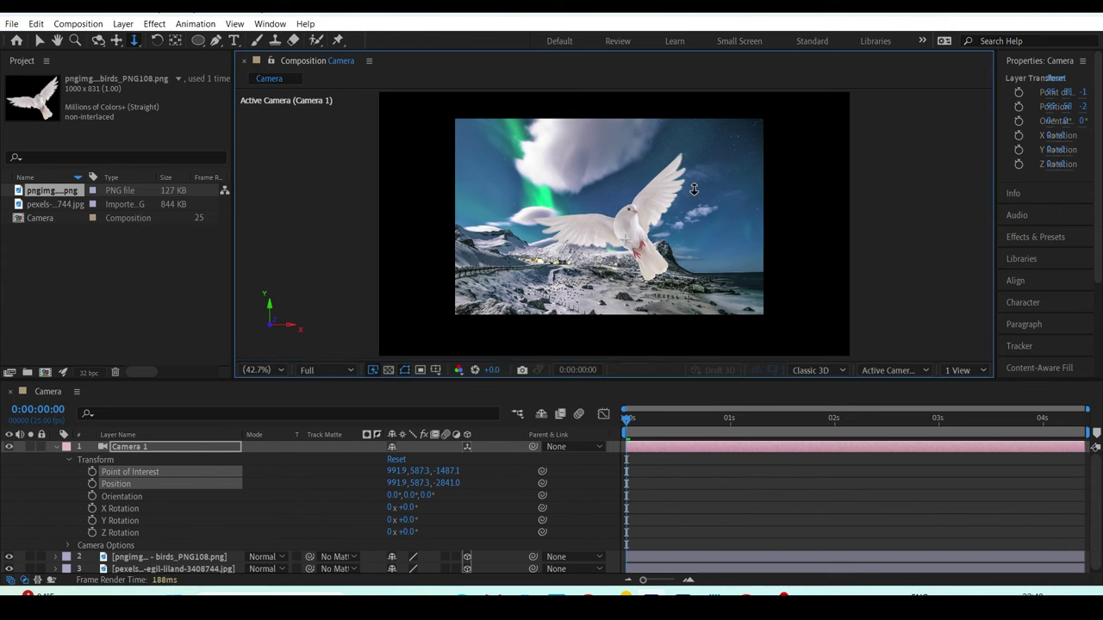
{"action": "key", "text": "ctrl+z"}
{"action": "left_click", "coordinate": [861, 540]}
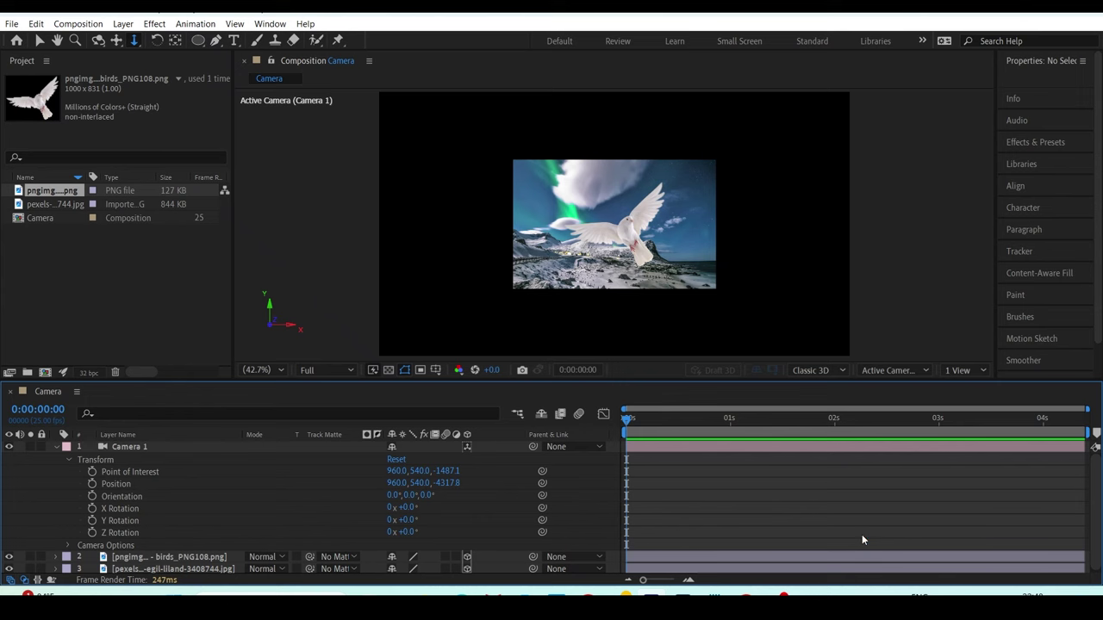
- Change Camera 1's type to One-Node Camera in Camera Settings and confirm with OK
{"action": "double_click", "coordinate": [130, 447]}
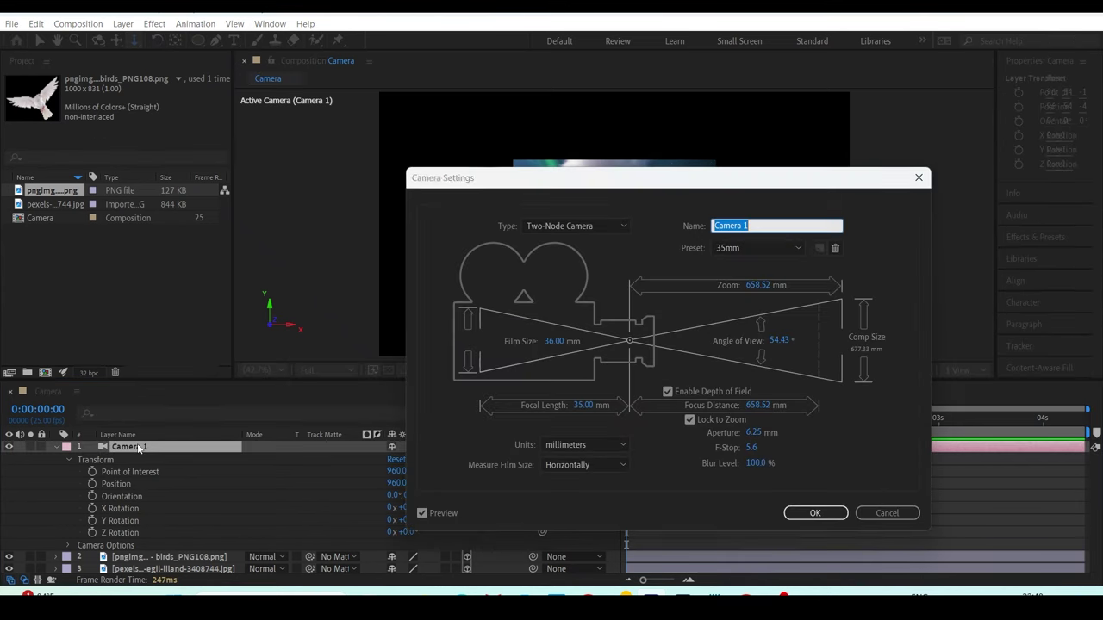
{"action": "left_click_drag", "start_coordinate": [585, 178], "coordinate": [586, 144]}
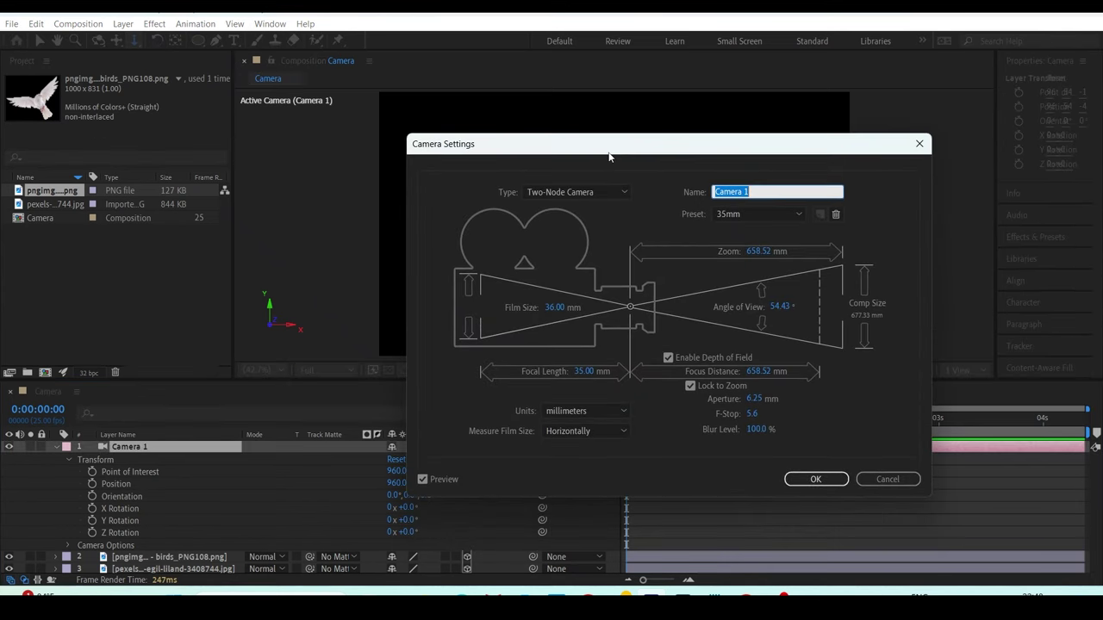
{"action": "left_click", "coordinate": [624, 192]}
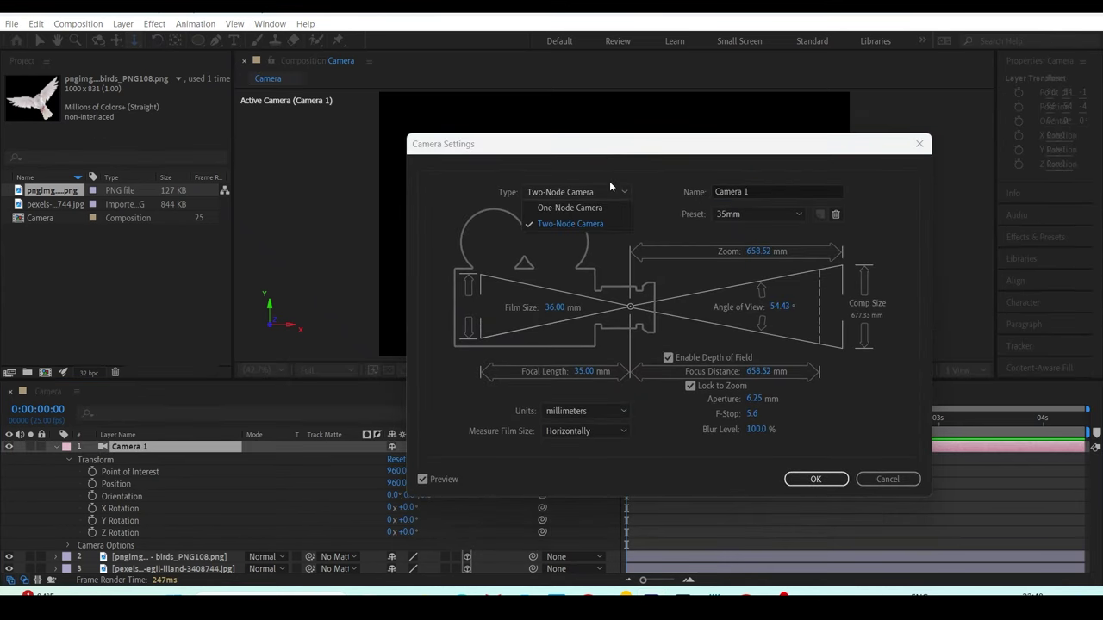
{"action": "left_click_drag", "start_coordinate": [554, 153], "coordinate": [724, 138]}
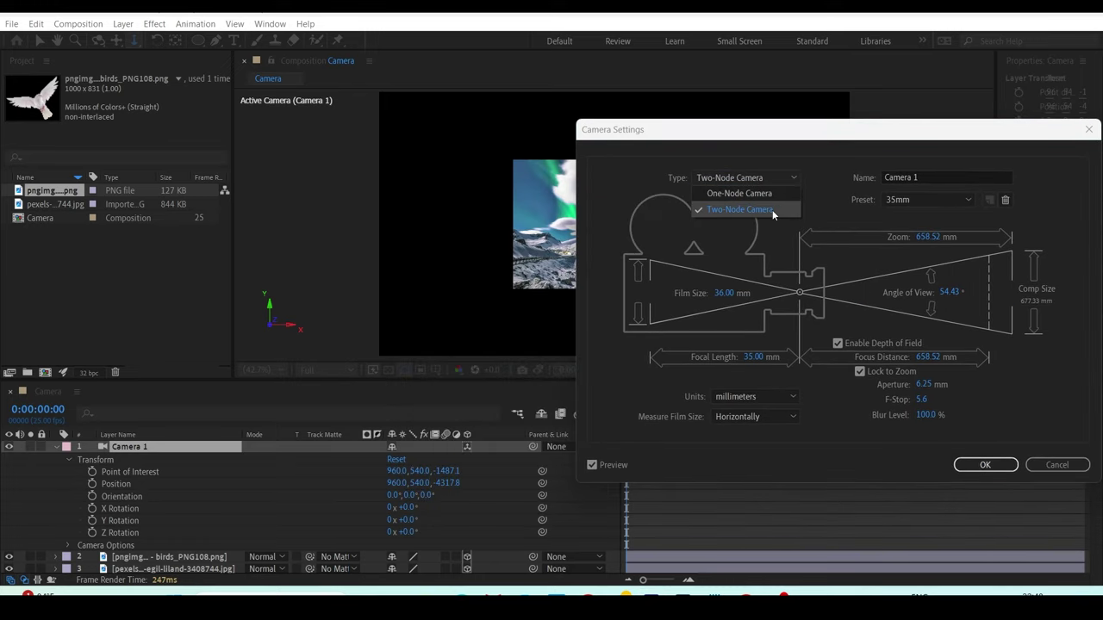
{"action": "left_click", "coordinate": [762, 195]}
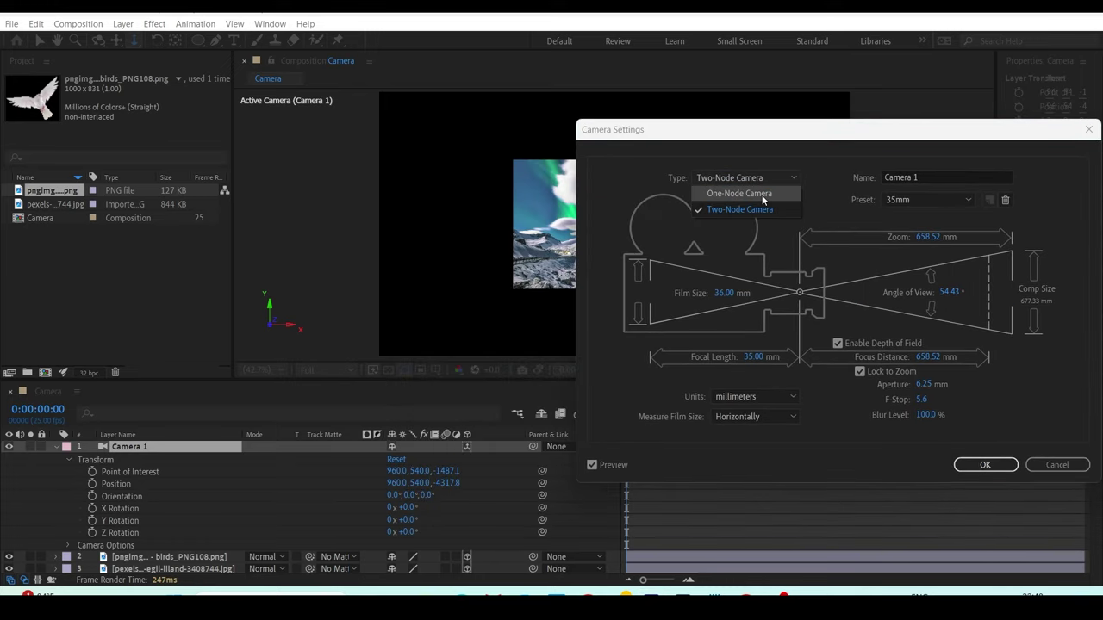
{"action": "left_click", "coordinate": [762, 195]}
{"action": "left_click", "coordinate": [978, 463]}
{"action": "left_click", "coordinate": [891, 370]}
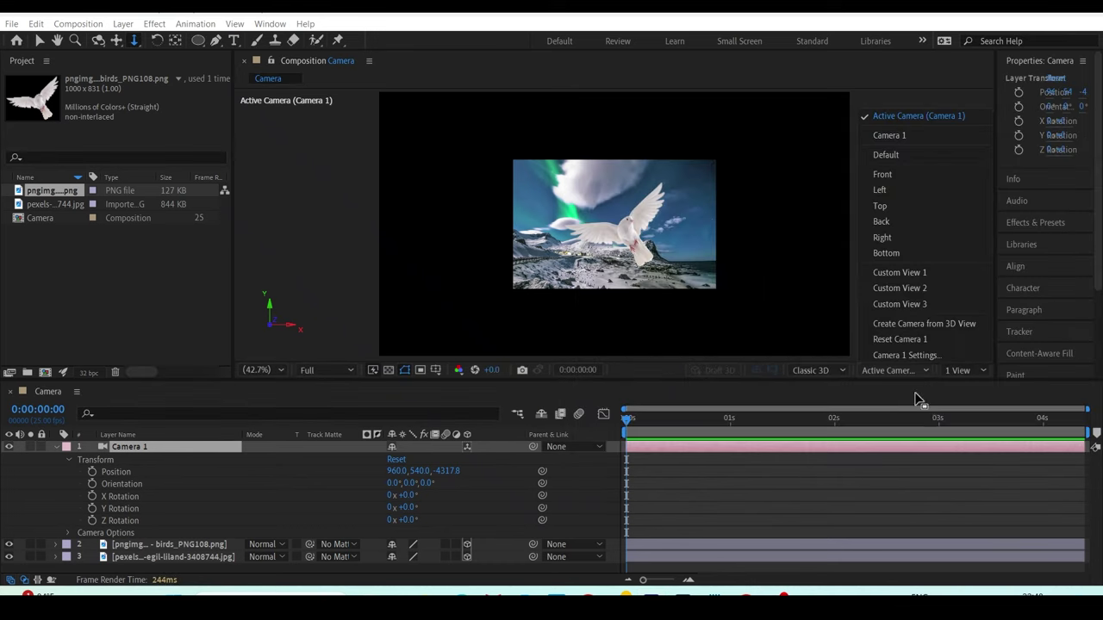
- In Custom View, drag Camera 1 along Z to 960, 540, -4271.8, undoing the accidental tilt
{"action": "left_click", "coordinate": [900, 272]}
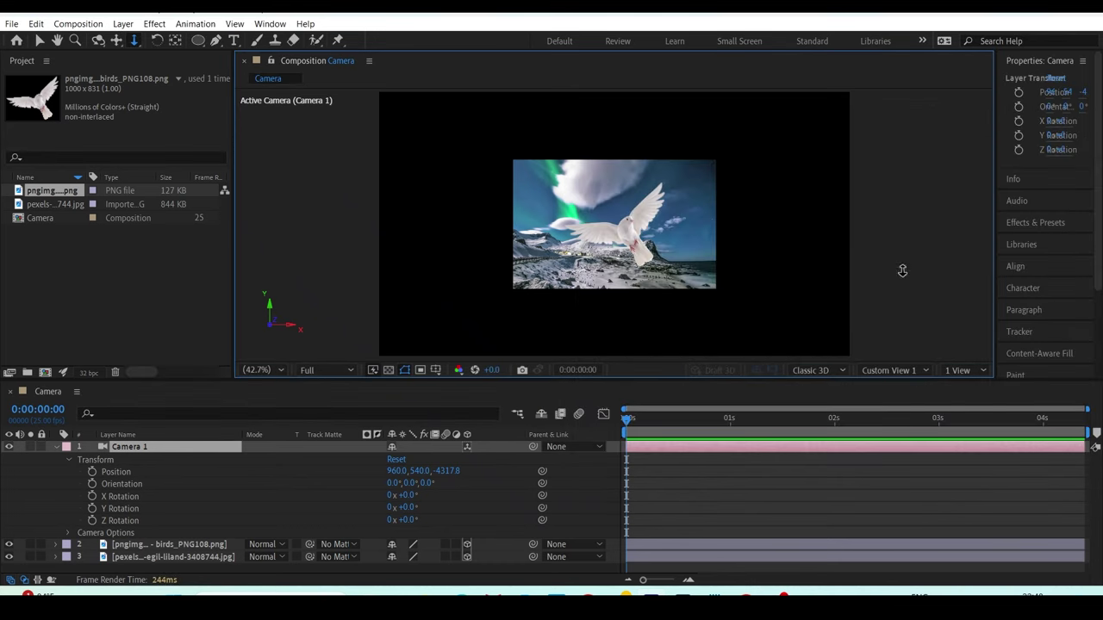
{"action": "scroll", "coordinate": [672, 202], "scroll_direction": "down", "scroll_amount": 2}
{"action": "scroll", "coordinate": [714, 198], "scroll_direction": "down", "scroll_amount": 2}
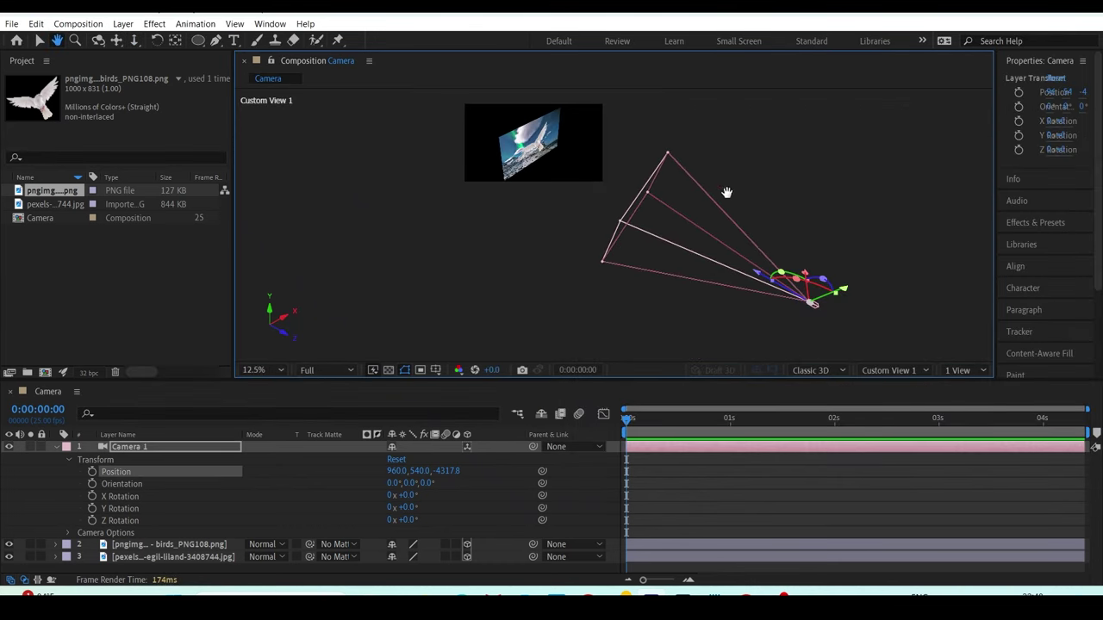
{"action": "key", "text": "v"}
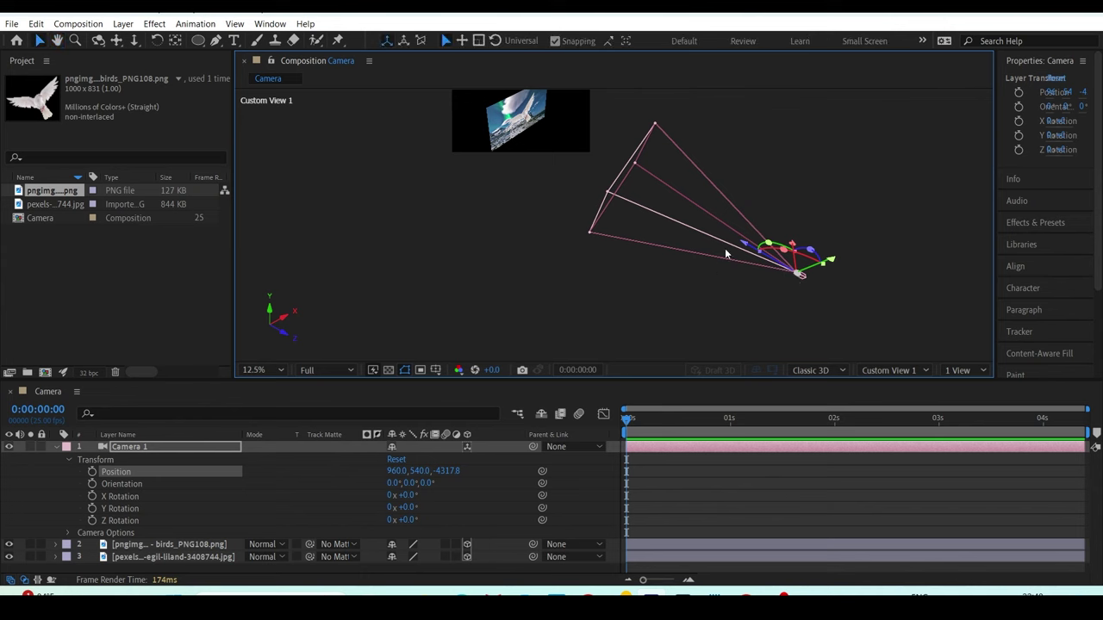
{"action": "left_click_drag", "start_coordinate": [743, 248], "coordinate": [914, 275]}
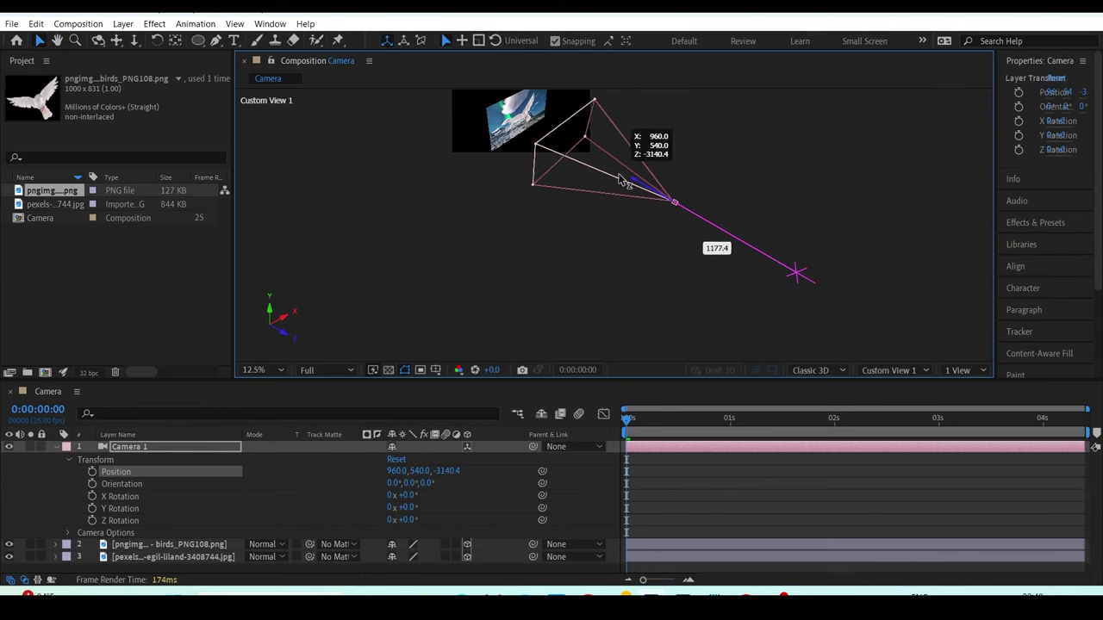
{"action": "left_click_drag", "start_coordinate": [913, 276], "coordinate": [797, 271]}
{"action": "left_click_drag", "start_coordinate": [455, 476], "coordinate": [465, 474]}
{"action": "left_click_drag", "start_coordinate": [697, 385], "coordinate": [610, 427]}
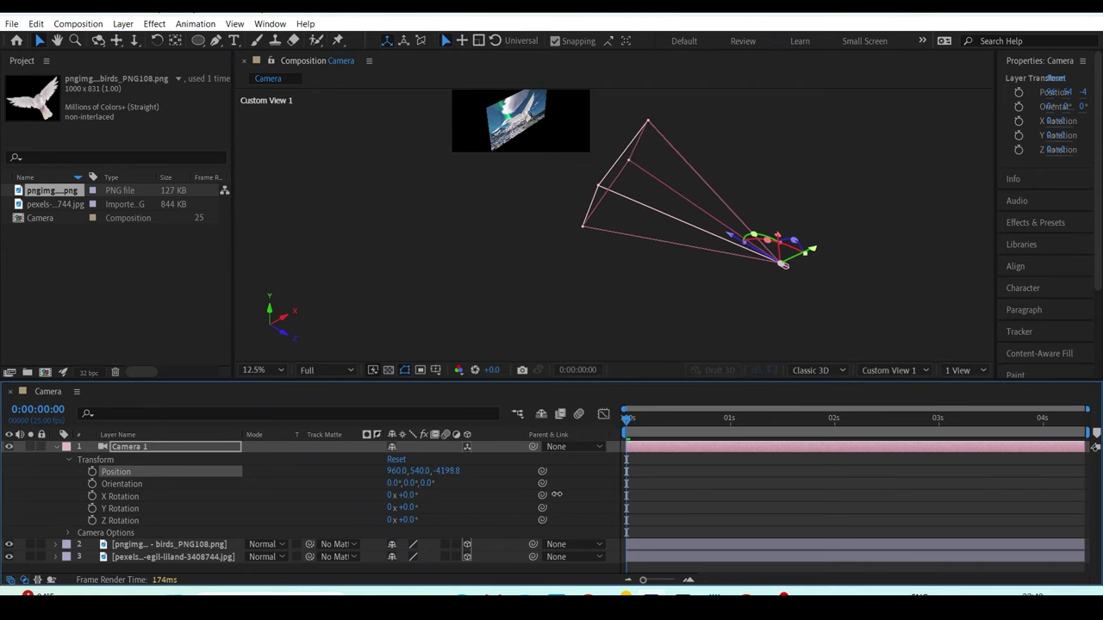
{"action": "left_click_drag", "start_coordinate": [448, 471], "coordinate": [471, 493]}
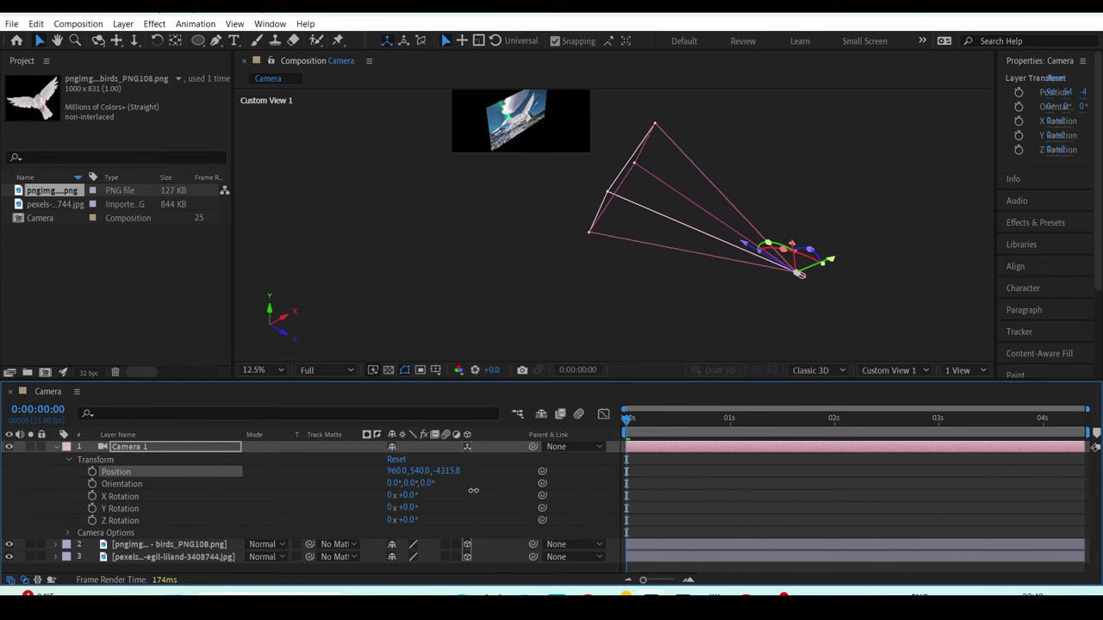
{"action": "left_click_drag", "start_coordinate": [405, 495], "coordinate": [412, 482]}
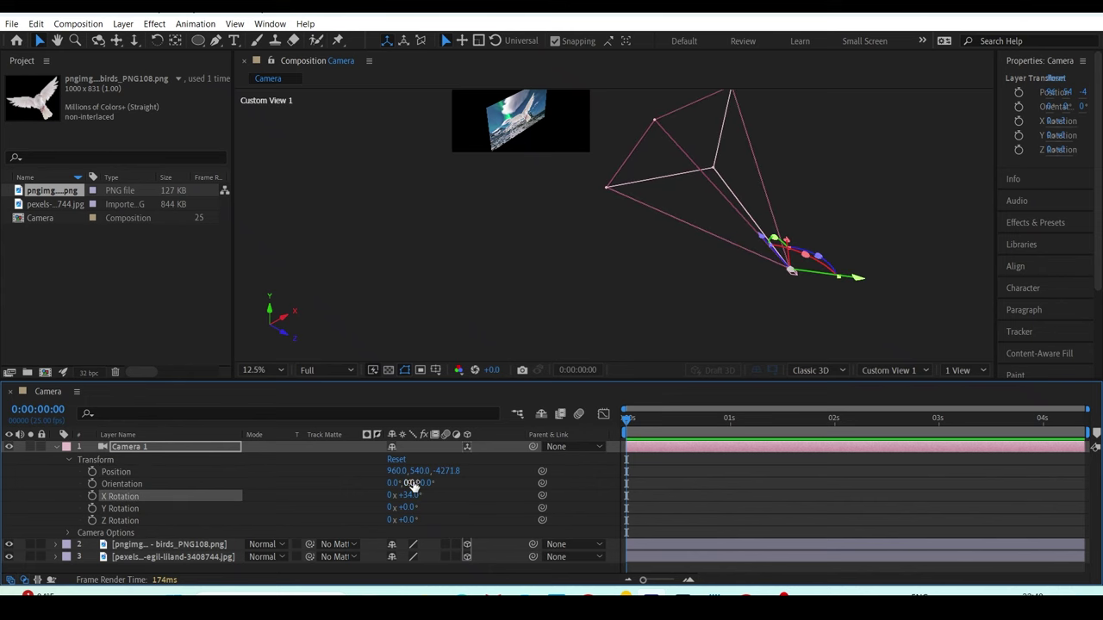
{"action": "key", "text": "ctrl+z"}
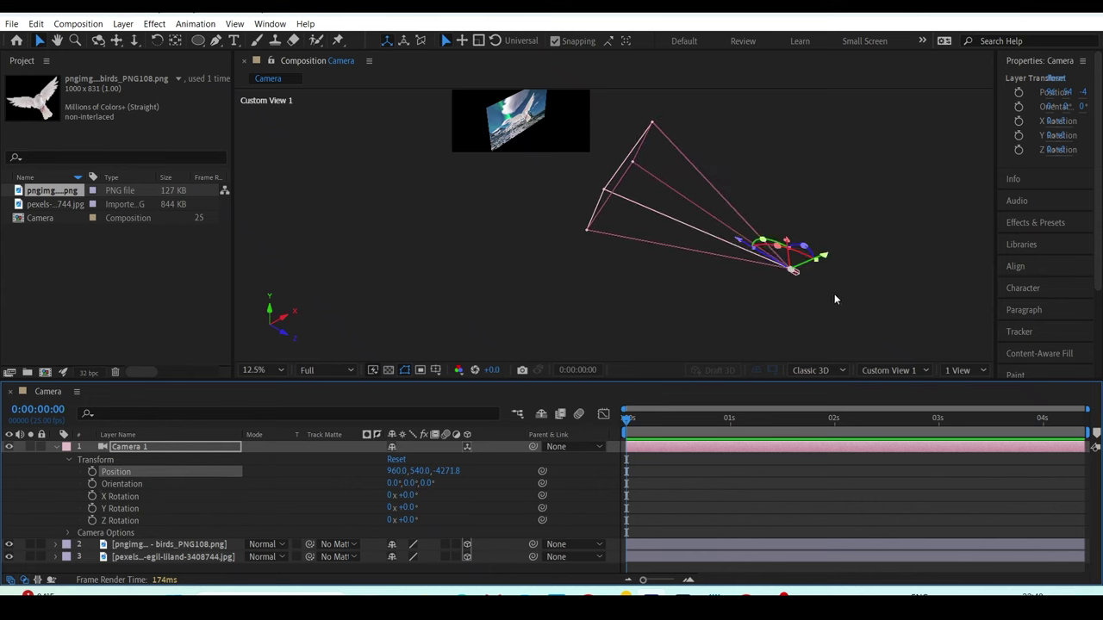
- Reselect the camera and nudge it further back along Z, then undo that move
{"action": "left_click", "coordinate": [832, 289]}
{"action": "left_click", "coordinate": [795, 281]}
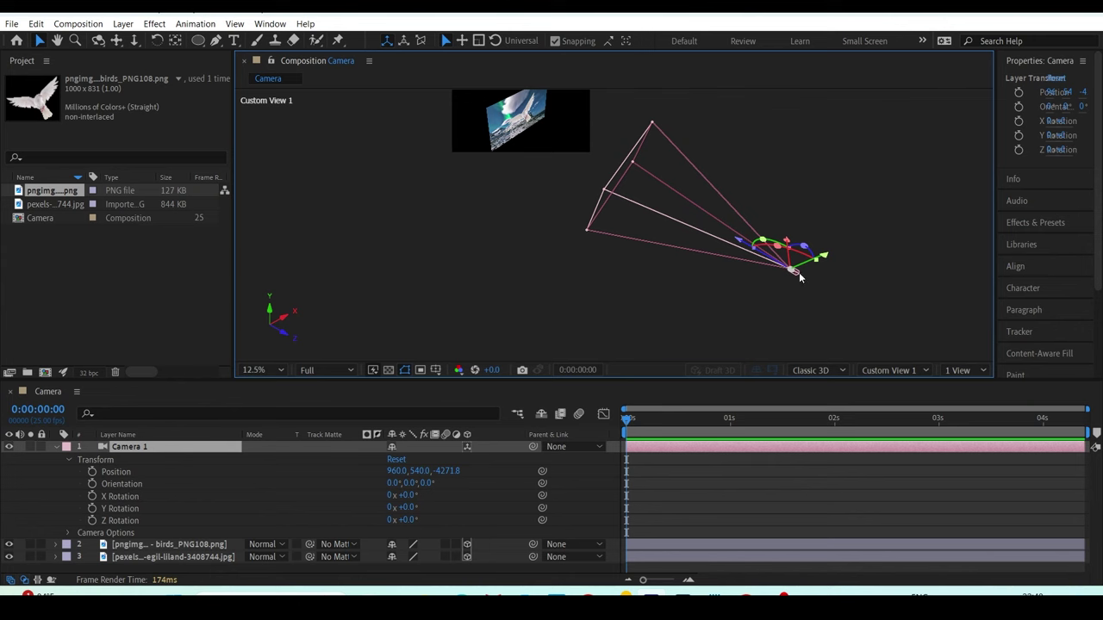
{"action": "left_click_drag", "start_coordinate": [849, 283], "coordinate": [750, 234]}
{"action": "left_click", "coordinate": [862, 312]}
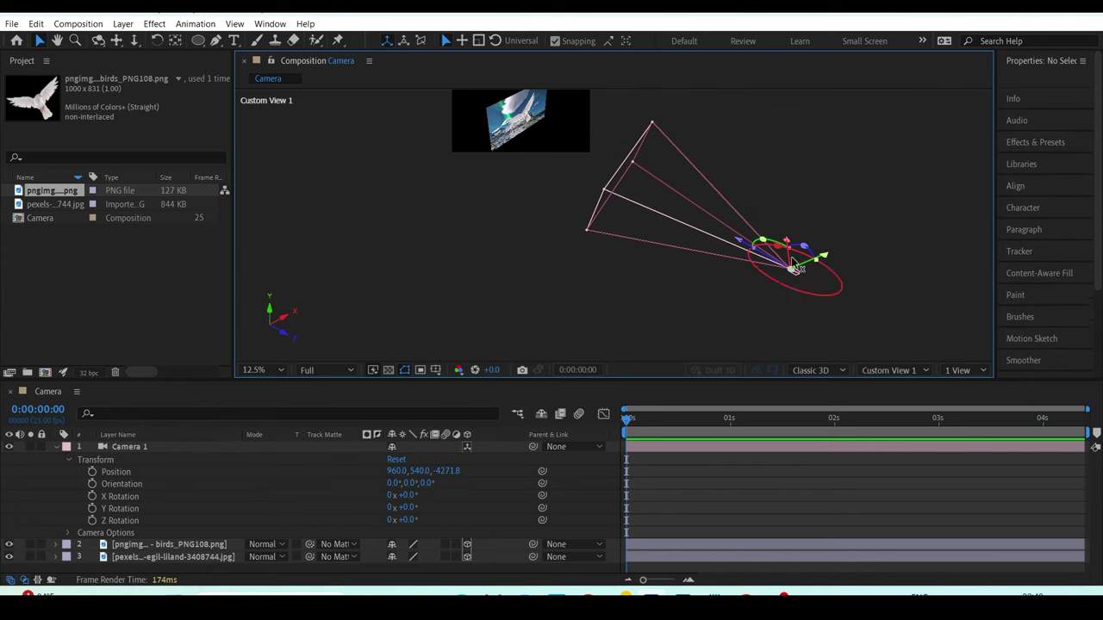
{"action": "left_click", "coordinate": [767, 258]}
{"action": "left_click_drag", "start_coordinate": [756, 248], "coordinate": [785, 253]}
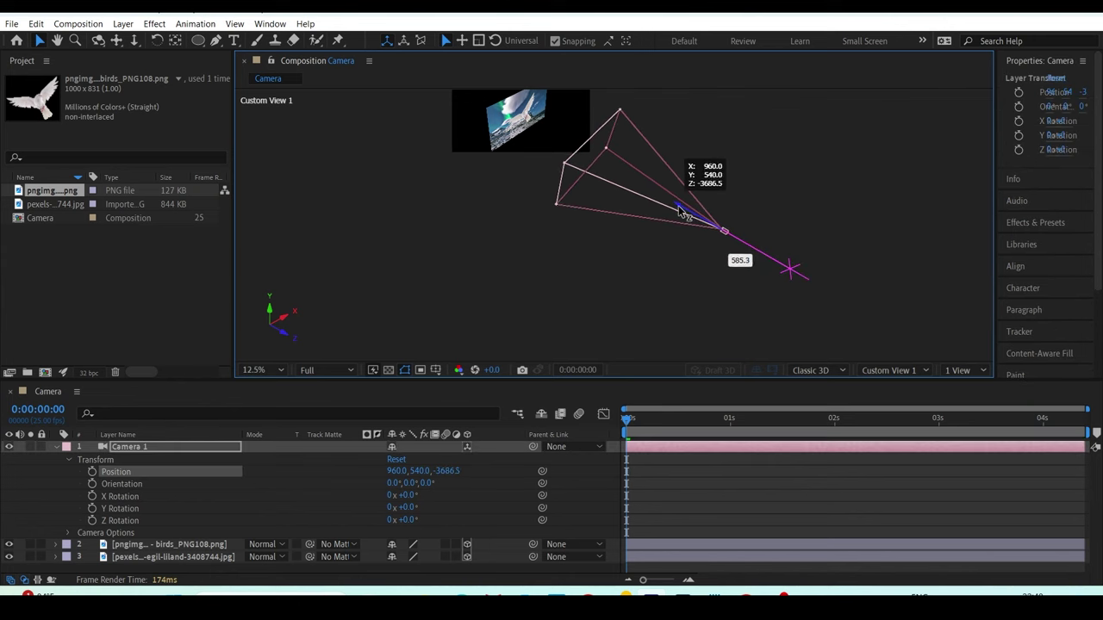
{"action": "key", "text": "ctrl+z"}
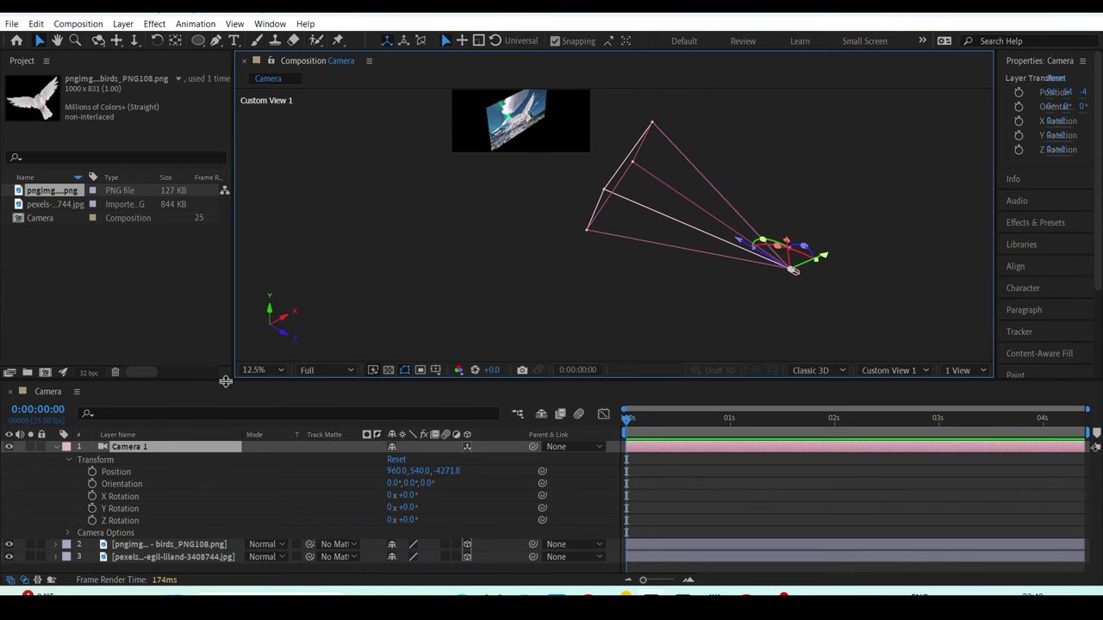
{"action": "double_click", "coordinate": [130, 448]}
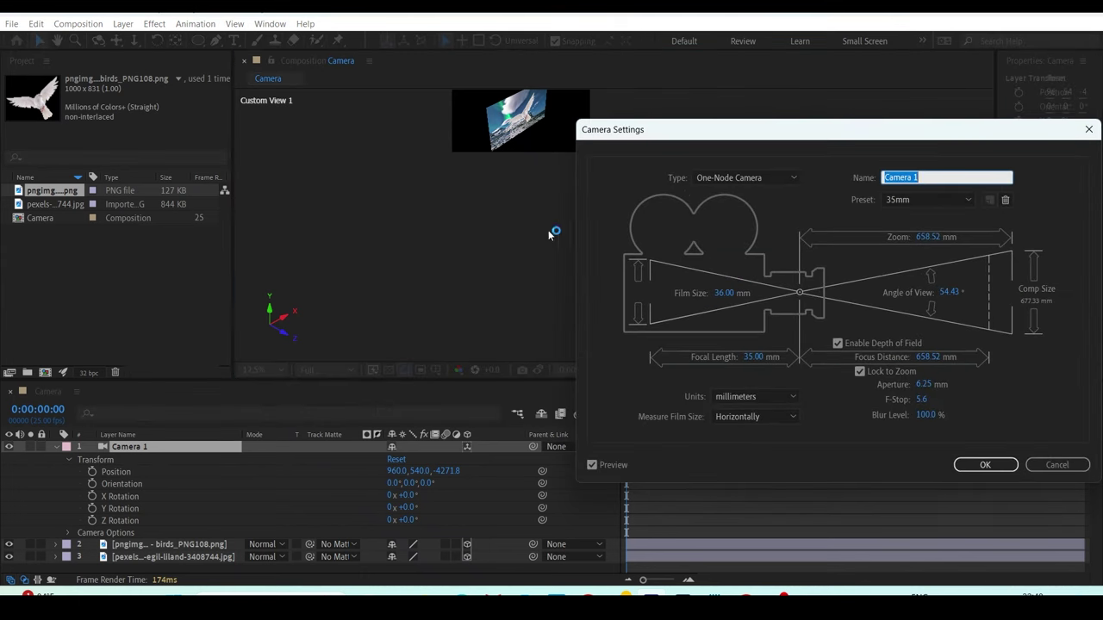
- Switch Camera 1 back to a Two-Node Camera in Camera Settings
{"action": "left_click", "coordinate": [734, 177]}
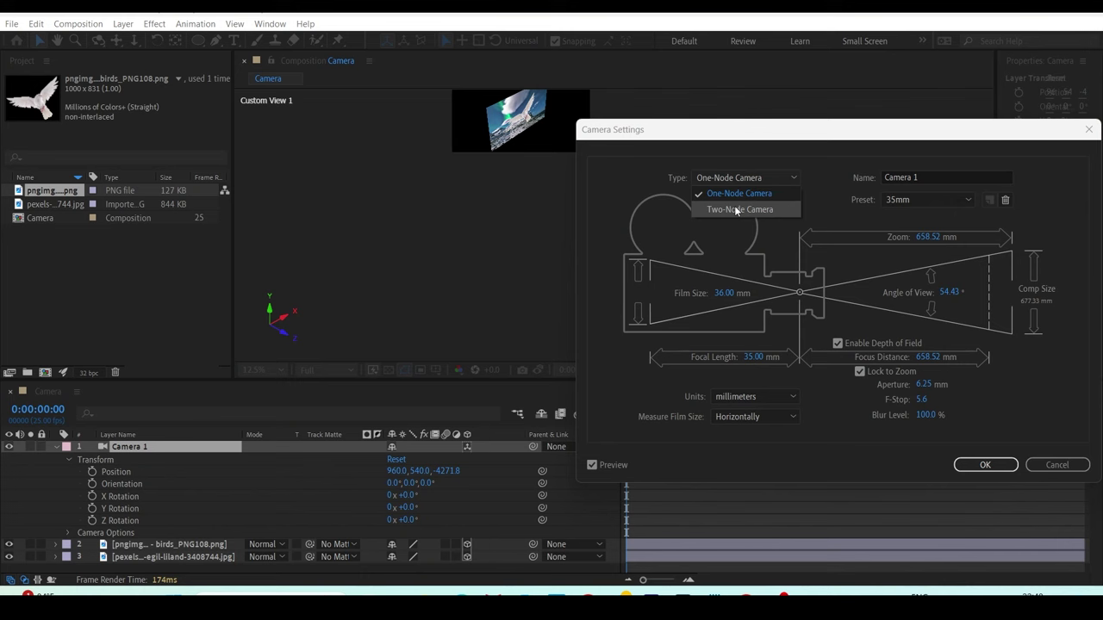
{"action": "left_click", "coordinate": [734, 209]}
{"action": "left_click", "coordinate": [985, 465]}
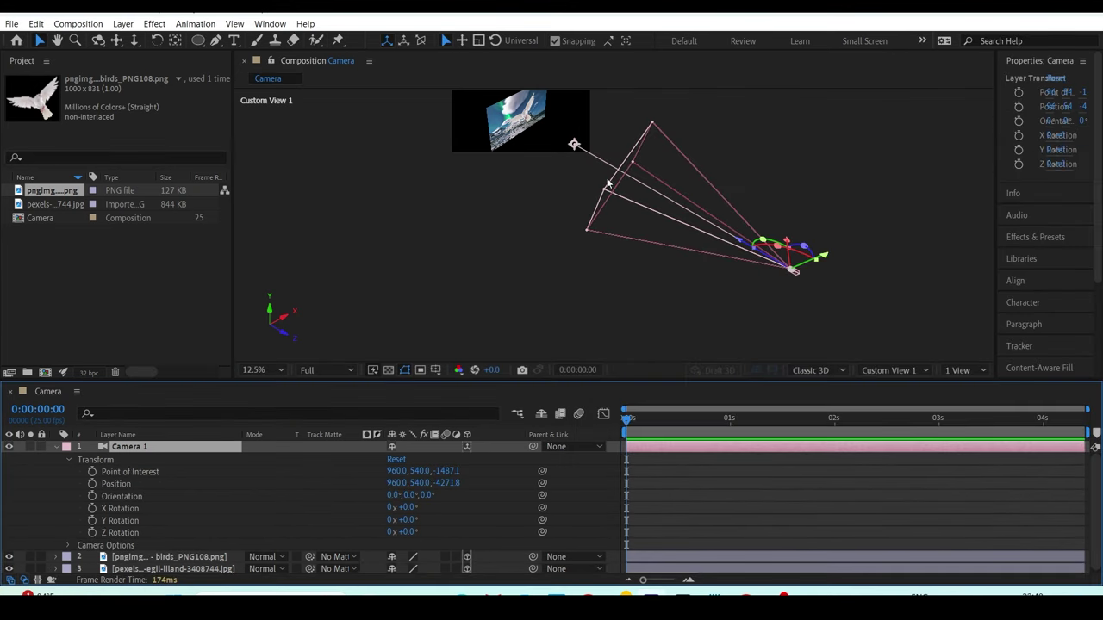
- Drag the camera's point of interest left, to about 235.6, 1590.0, -1812.7
{"action": "mouse_move", "coordinate": [574, 144]}
{"action": "left_mouse_down"}
{"action": "mouse_move", "coordinate": [567, 151]}
{"action": "mouse_move", "coordinate": [655, 163]}
{"action": "left_mouse_up"}
{"action": "key", "text": "ctrl+z"}
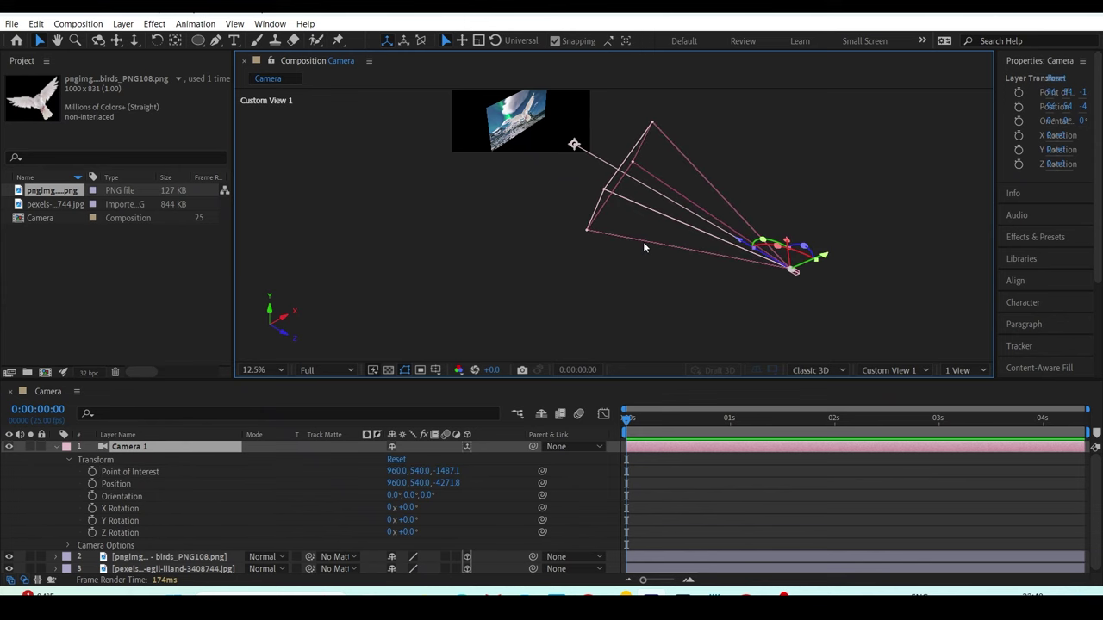
{"action": "mouse_move", "coordinate": [574, 144]}
{"action": "left_mouse_down"}
{"action": "mouse_move", "coordinate": [515, 175]}
{"action": "mouse_move", "coordinate": [560, 212]}
{"action": "left_mouse_up"}
{"action": "double_click", "coordinate": [181, 448]}
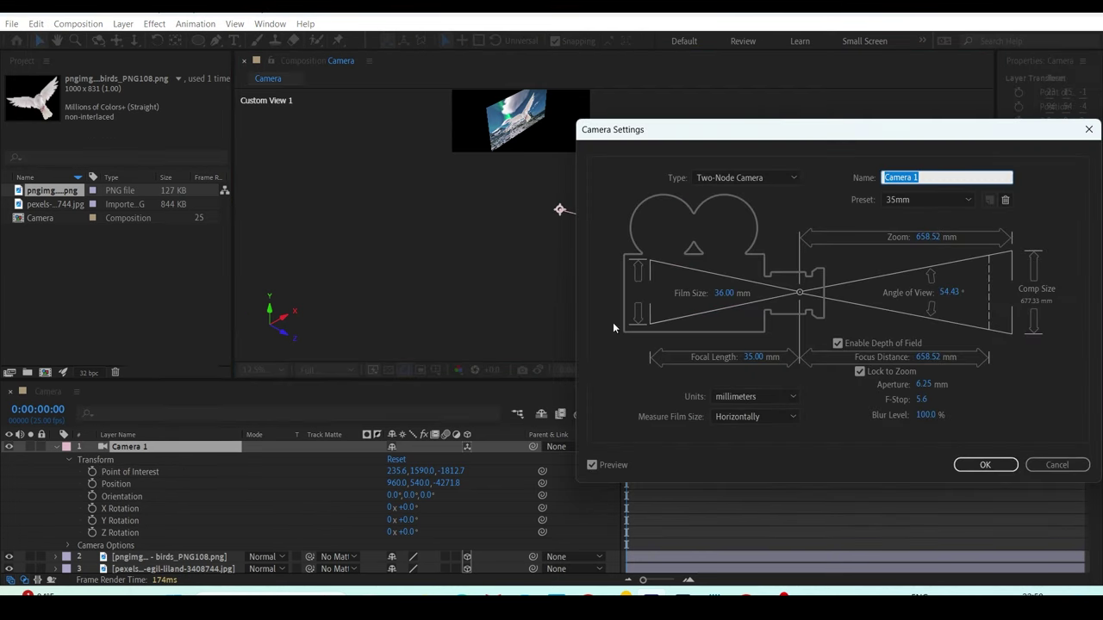
- Keep the Two-Node type and rename the camera to 'Scene one'
{"action": "left_click", "coordinate": [799, 208]}
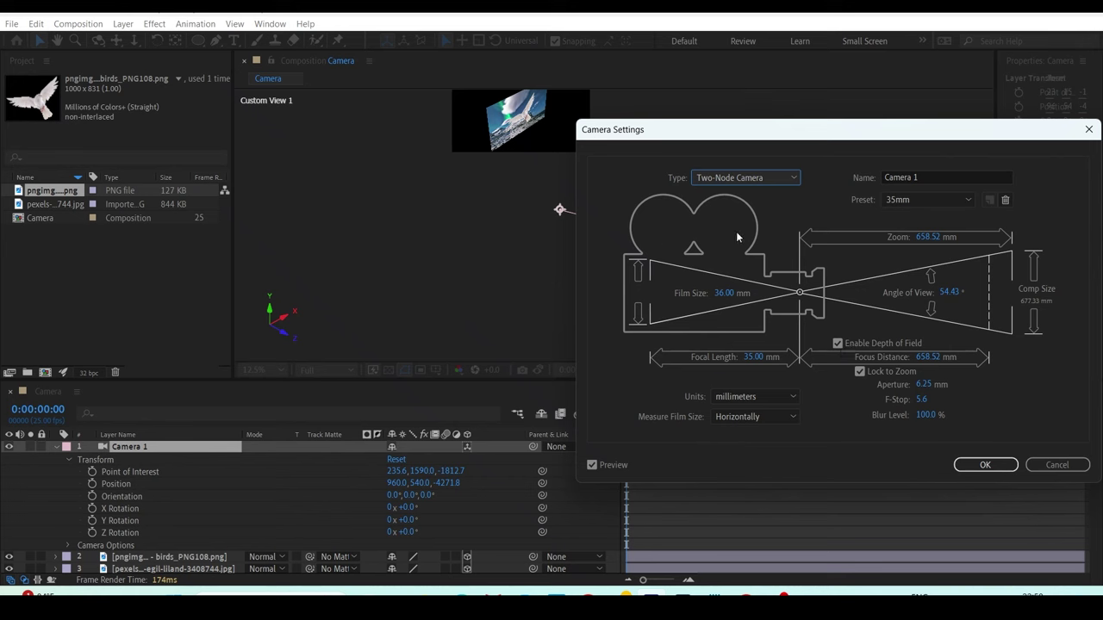
{"action": "left_click", "coordinate": [762, 179]}
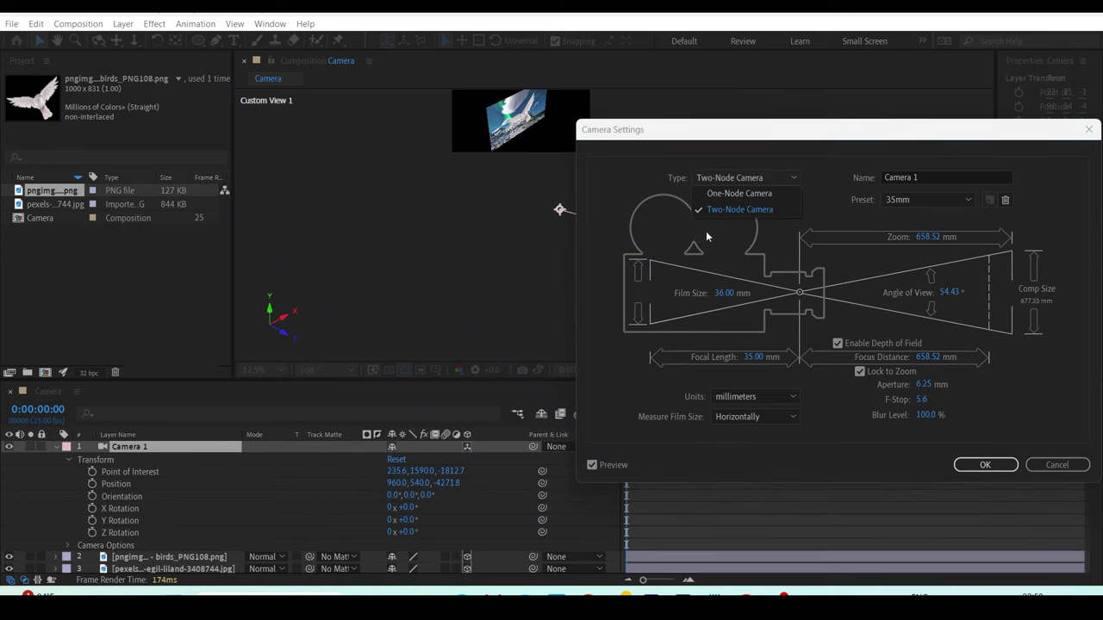
{"action": "left_click", "coordinate": [757, 229]}
{"action": "left_click", "coordinate": [935, 178]}
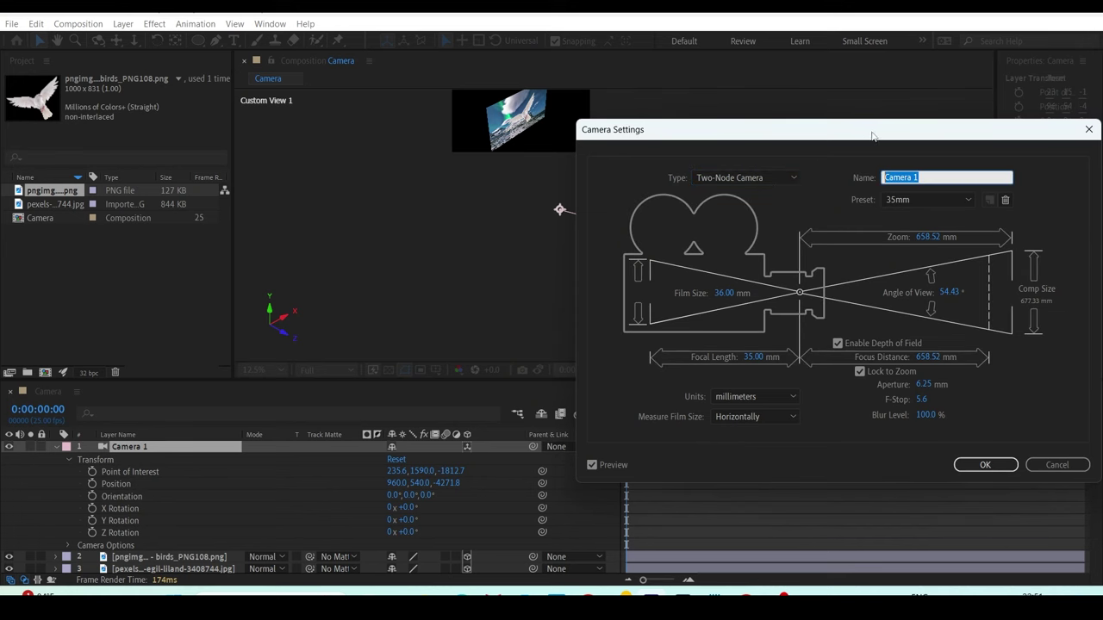
{"action": "left_click_drag", "start_coordinate": [874, 135], "coordinate": [726, 132]}
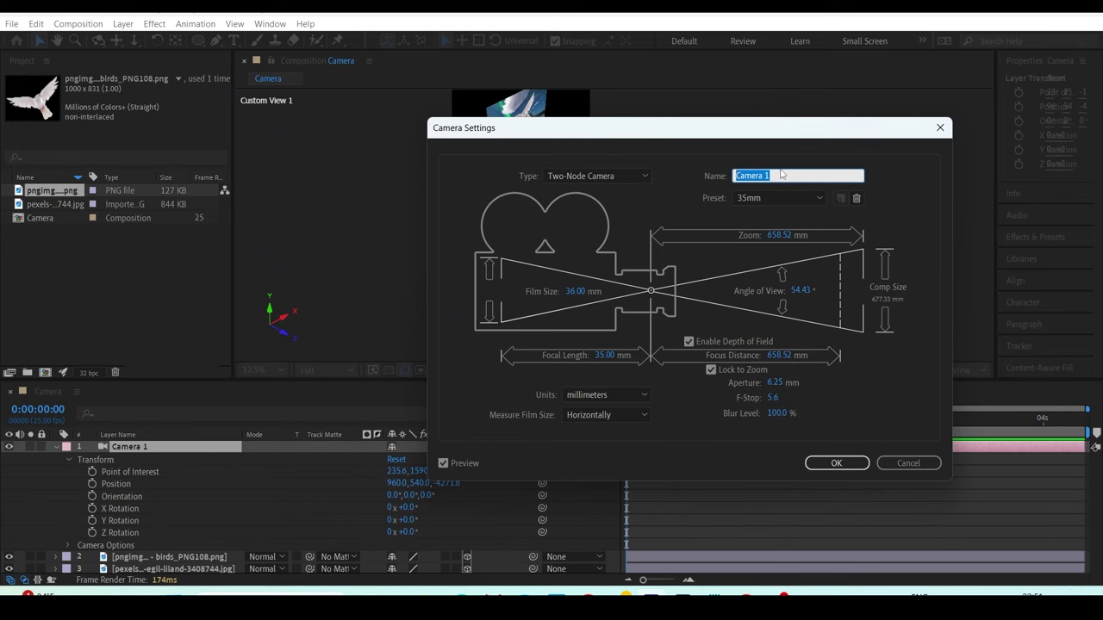
{"action": "key", "text": "BackSpace"}
{"action": "type", "text": "Scene"}
{"action": "type", "text": " one"}
- Choose the 80mm lens preset after briefly trying 50mm
{"action": "left_click", "coordinate": [819, 199]}
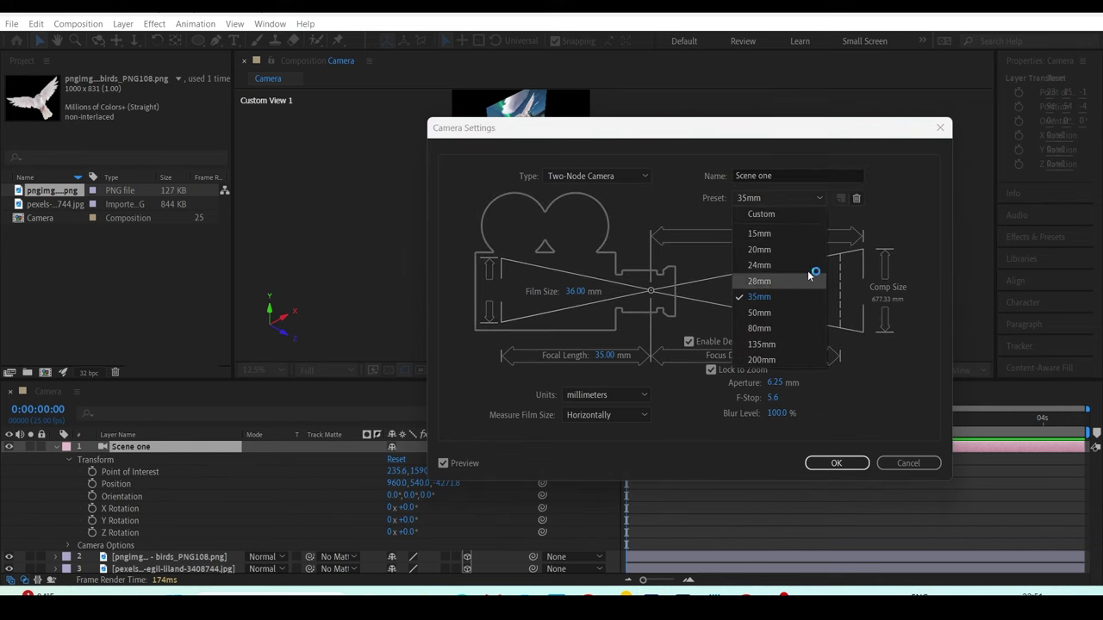
{"action": "left_click", "coordinate": [764, 331]}
{"action": "left_click", "coordinate": [775, 199]}
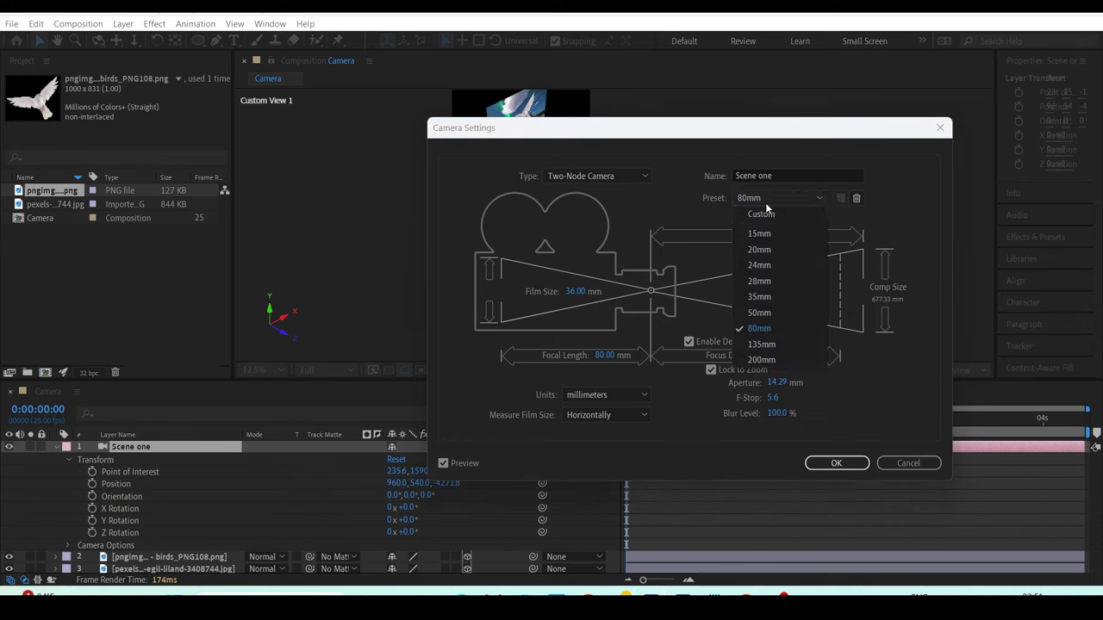
{"action": "left_click", "coordinate": [779, 315]}
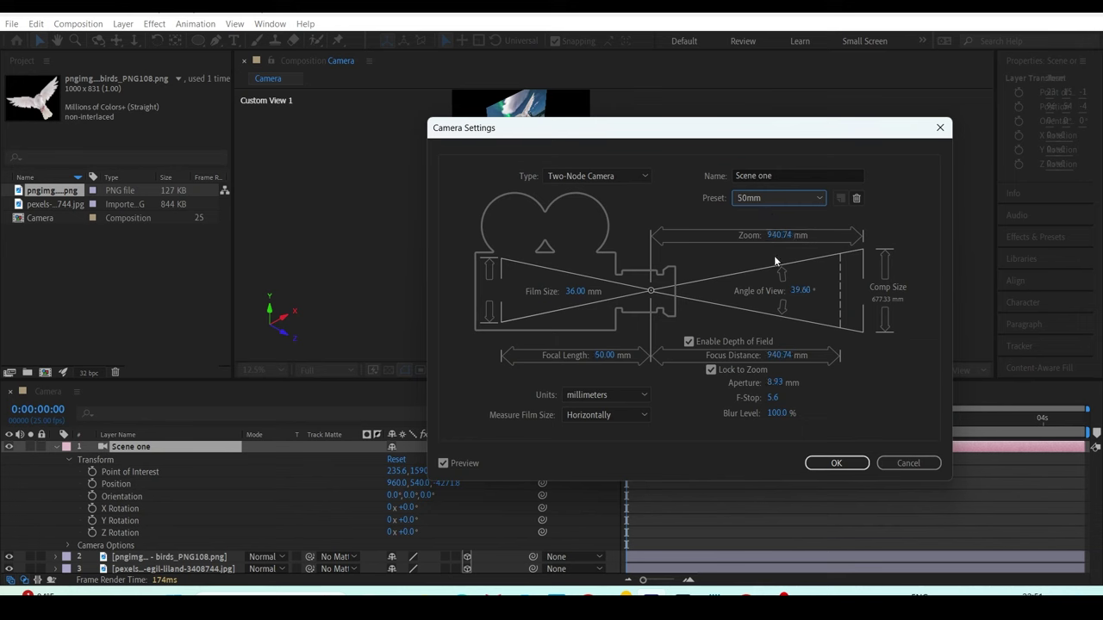
{"action": "left_click", "coordinate": [772, 195]}
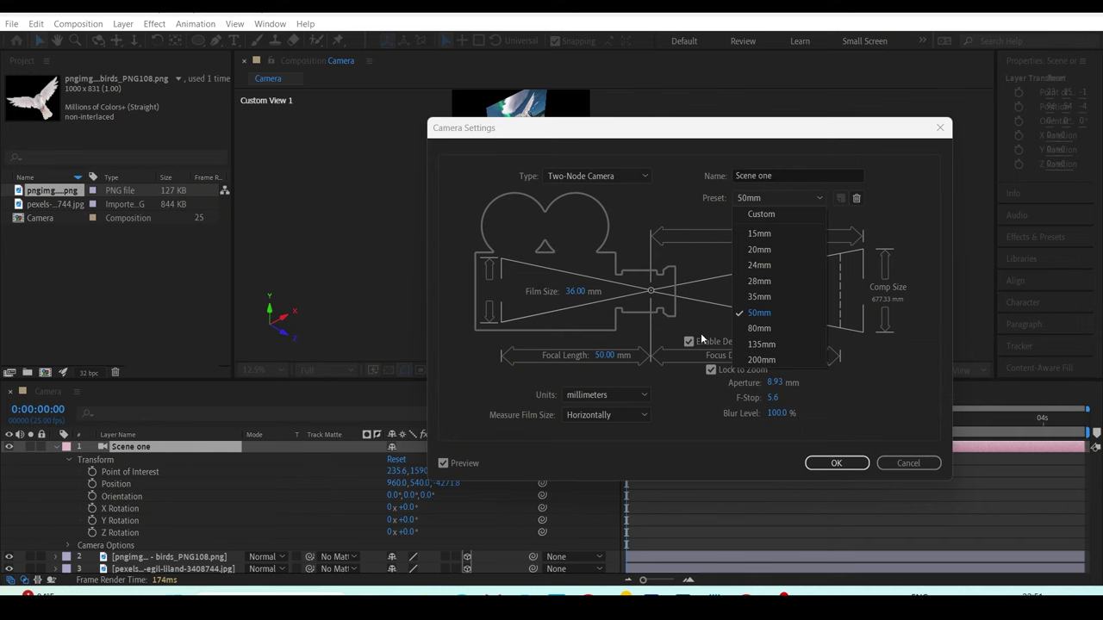
{"action": "left_click", "coordinate": [751, 328]}
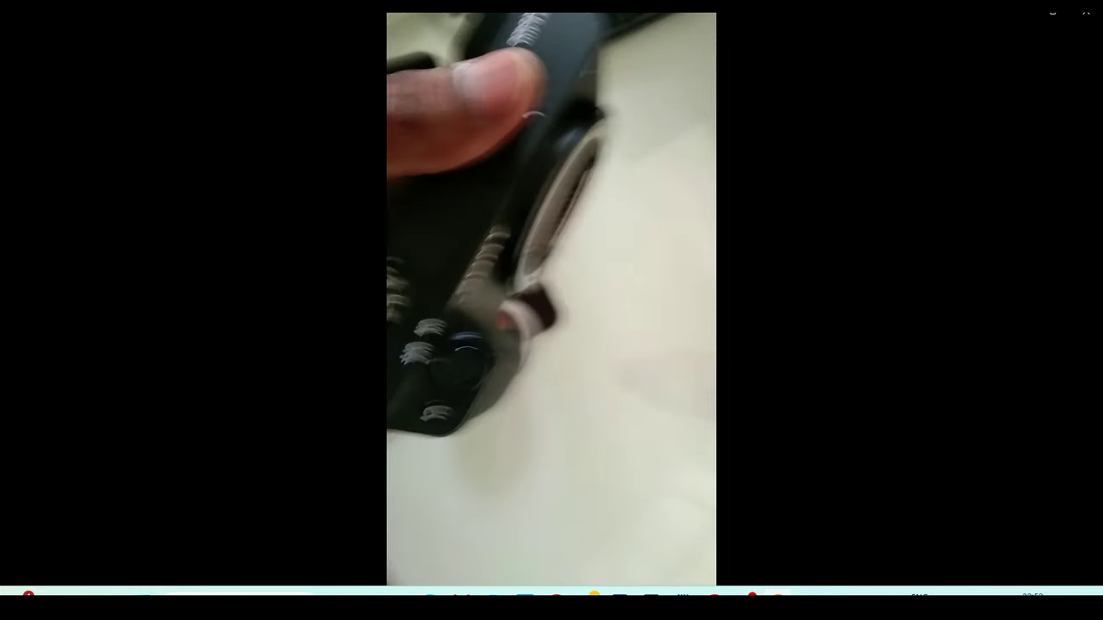
- Seek into the camera-lens WhatsApp clip, play and pause it with Space, then resume playback
{"action": "left_click", "coordinate": [640, 514]}
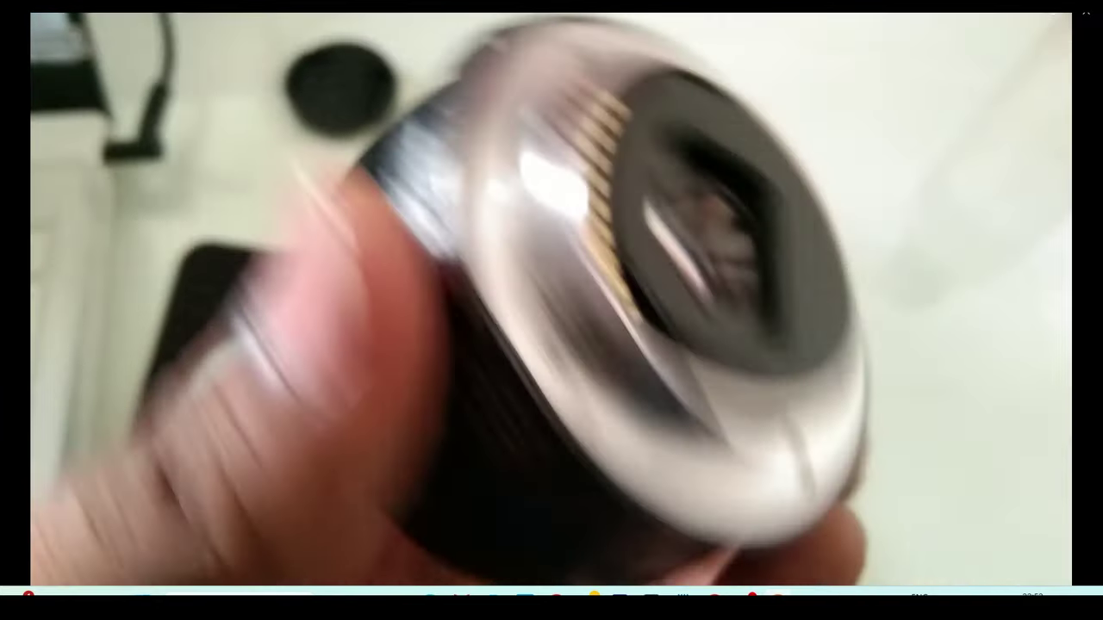
{"action": "mouse_move", "coordinate": [705, 306]}
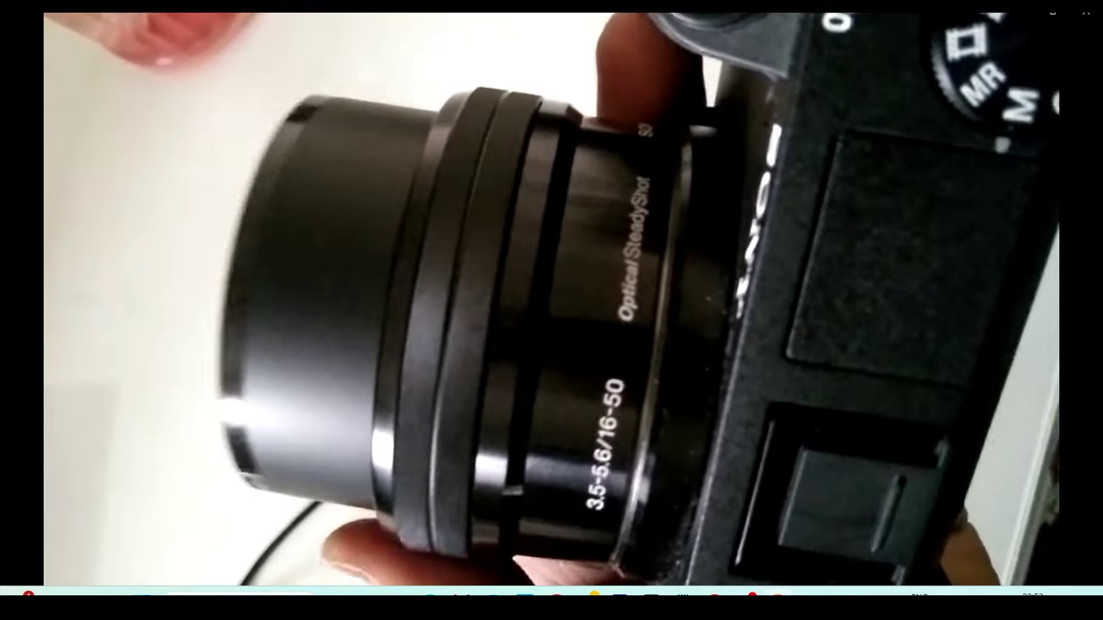
{"action": "key", "text": "space"}
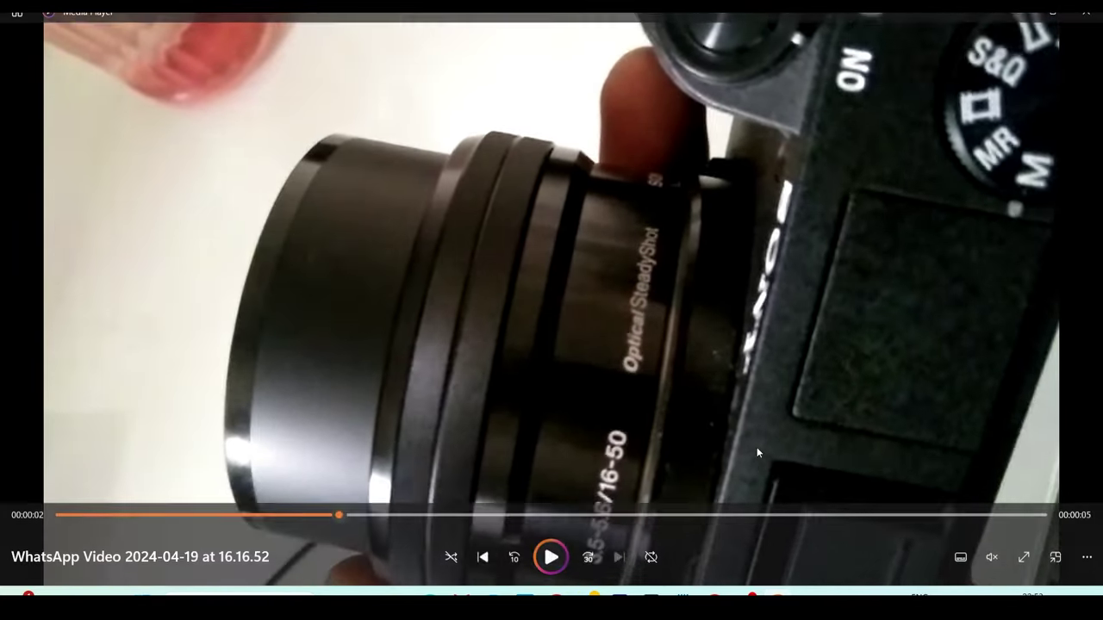
{"action": "key", "text": "space"}
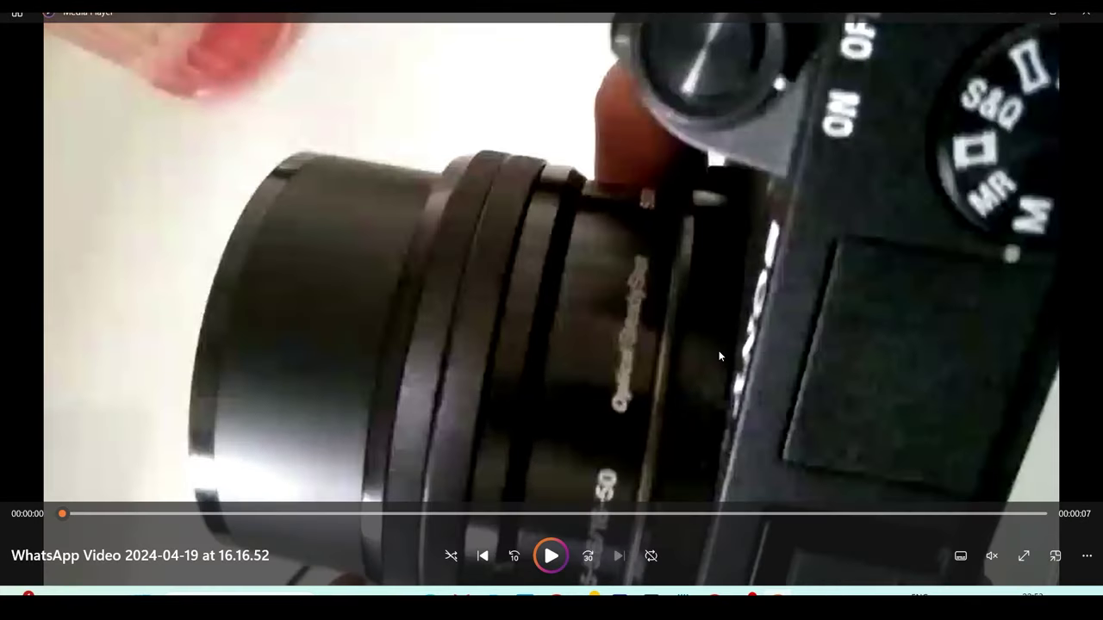
{"action": "key", "text": "space"}
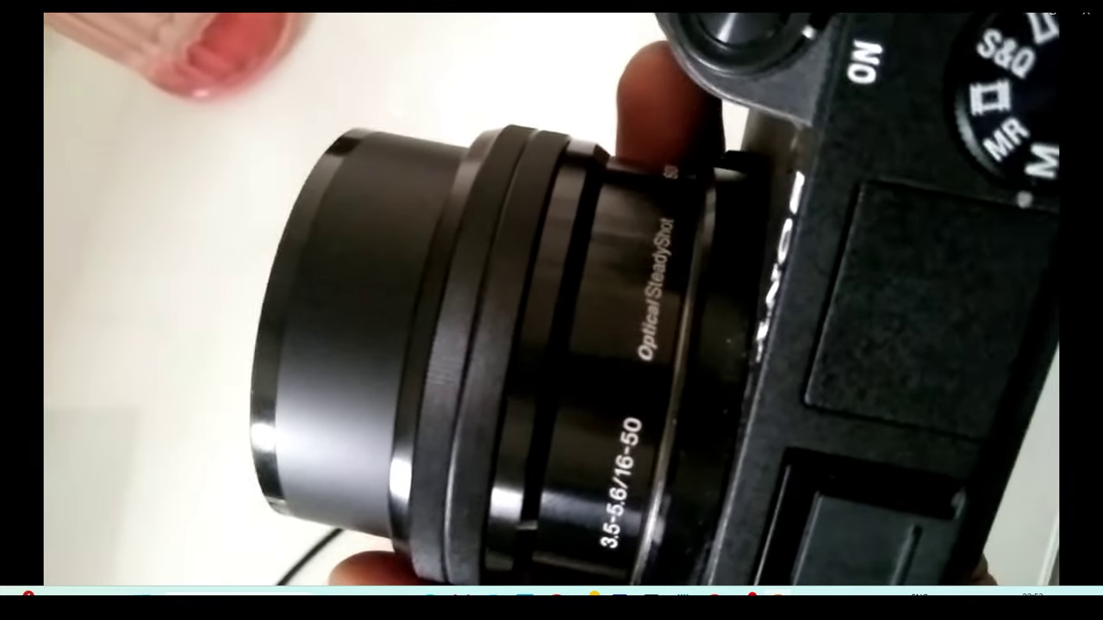
{"action": "key", "text": "space"}
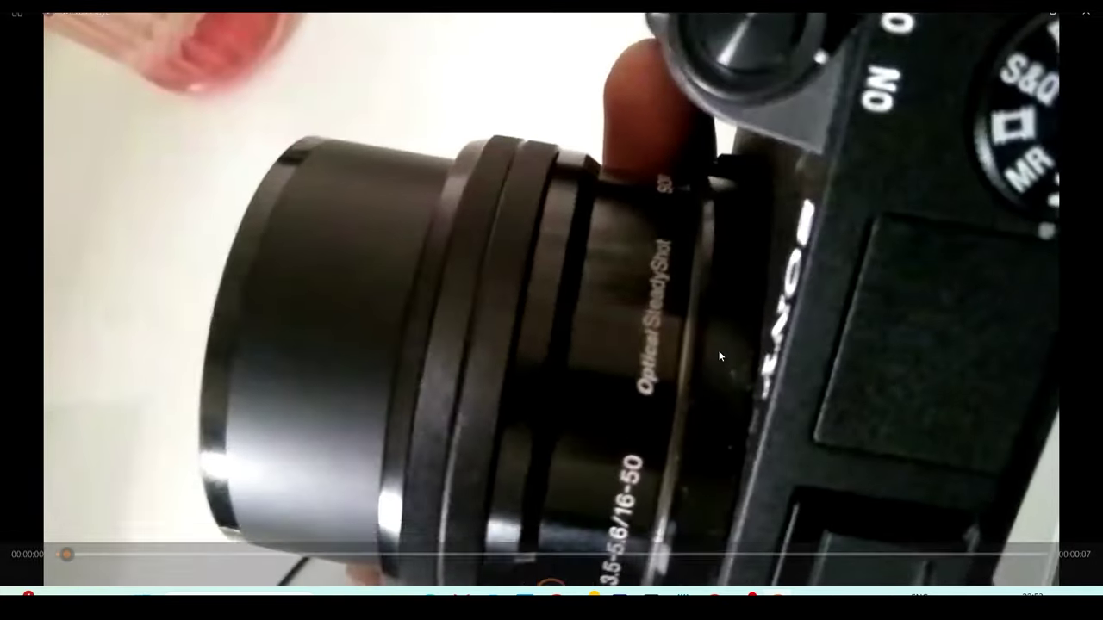
{"action": "key", "text": "space"}
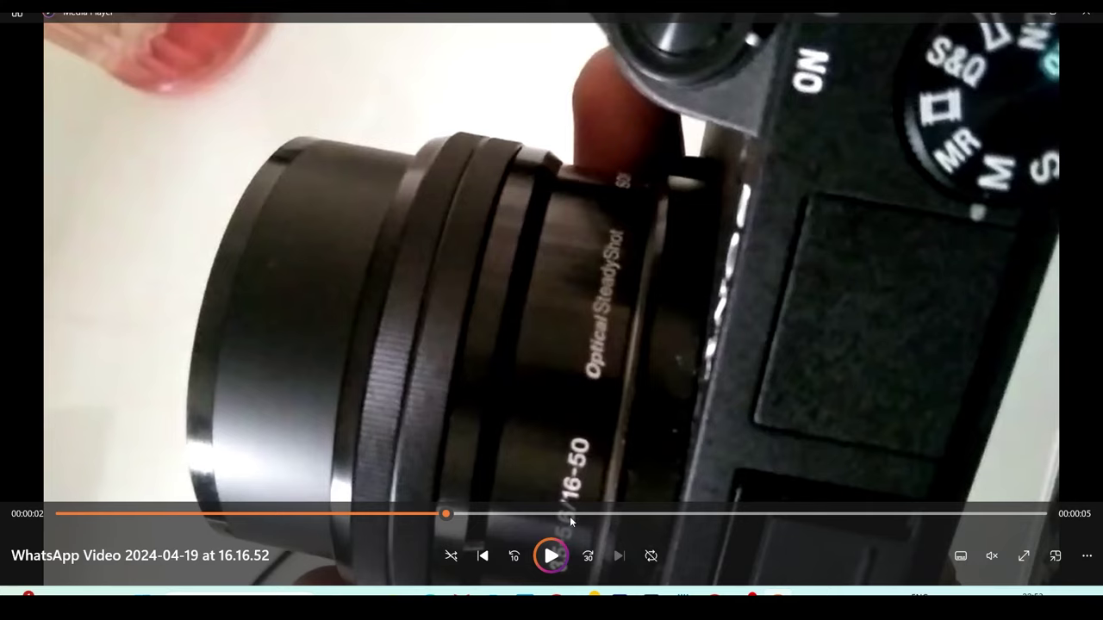
{"action": "left_click", "coordinate": [552, 556]}
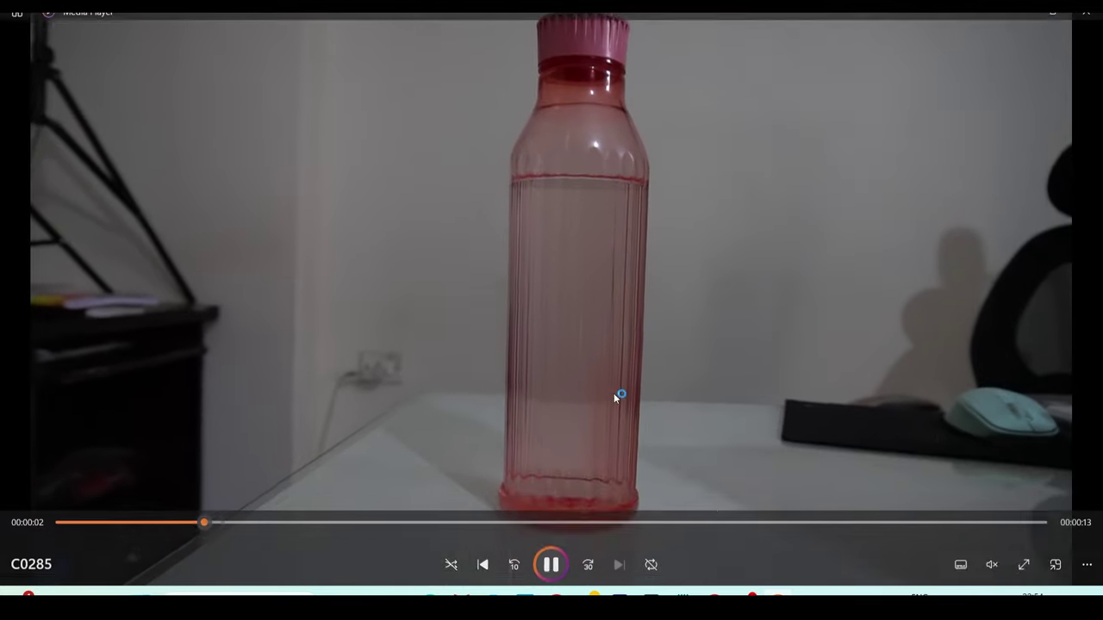
- Pause C0285 and scrub from 00:00:11 back to 00:00:03, showing the whole pink bottle
{"action": "left_click", "coordinate": [556, 556]}
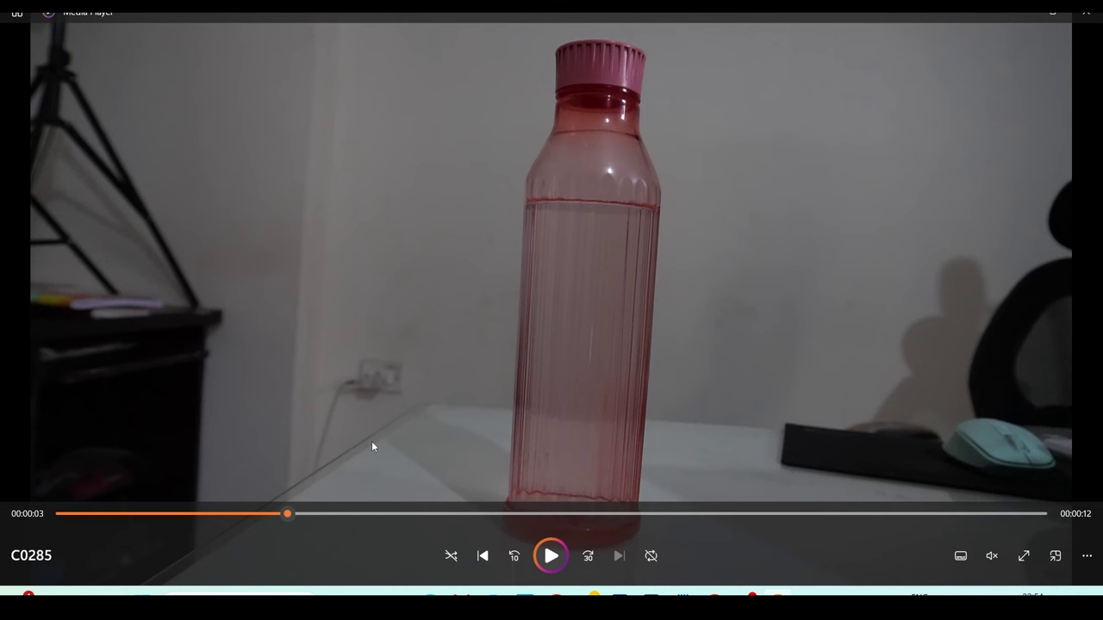
{"action": "left_click", "coordinate": [550, 556]}
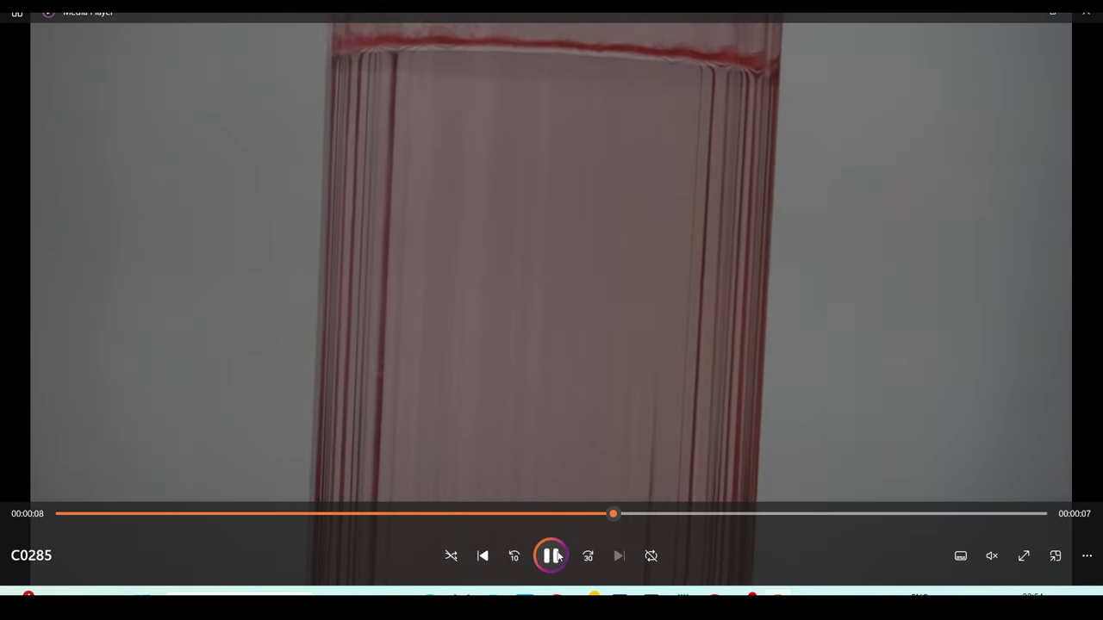
{"action": "left_click", "coordinate": [1029, 233]}
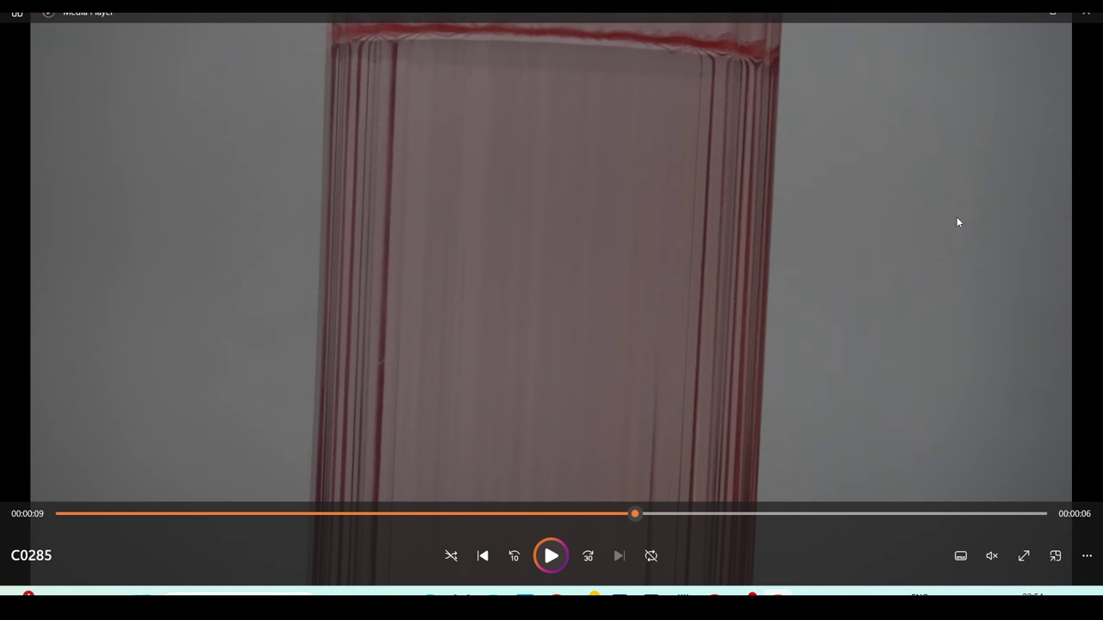
{"action": "left_click_drag", "start_coordinate": [698, 514], "coordinate": [786, 514]}
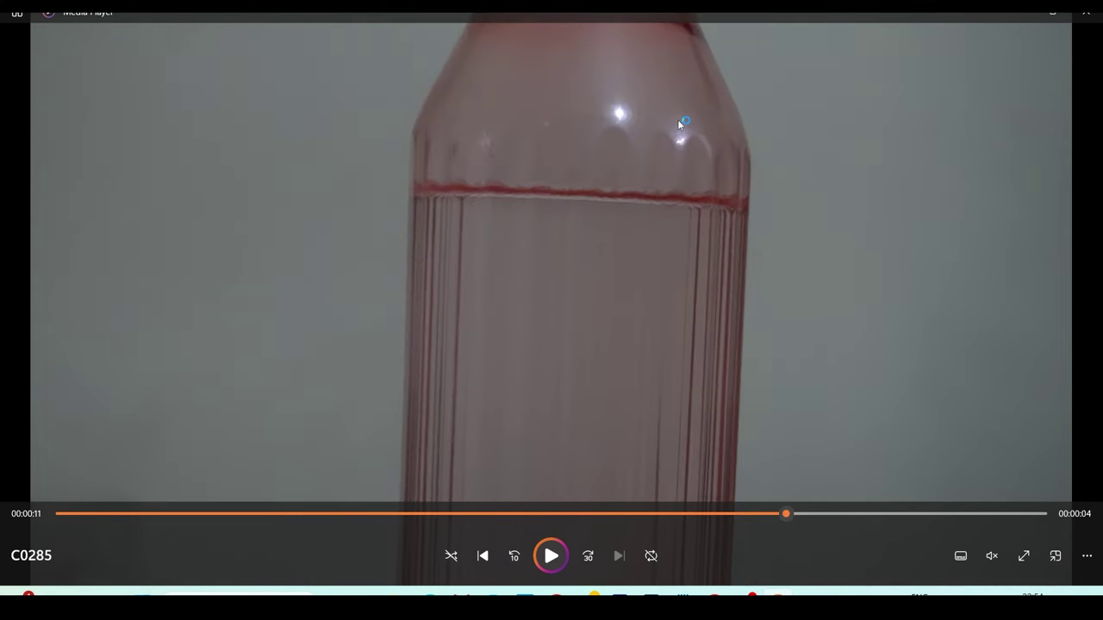
{"action": "left_click_drag", "start_coordinate": [290, 509], "coordinate": [268, 515]}
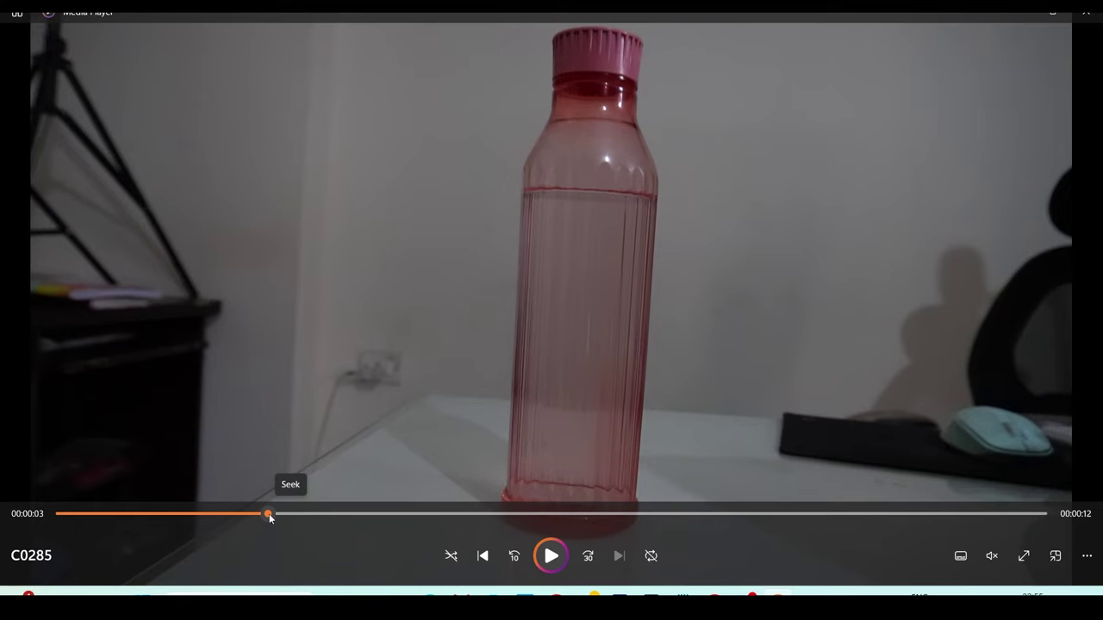
- Skip to the camera-lens video, pause it, resume with Space, and pause again
{"action": "key", "text": "ctrl+f"}
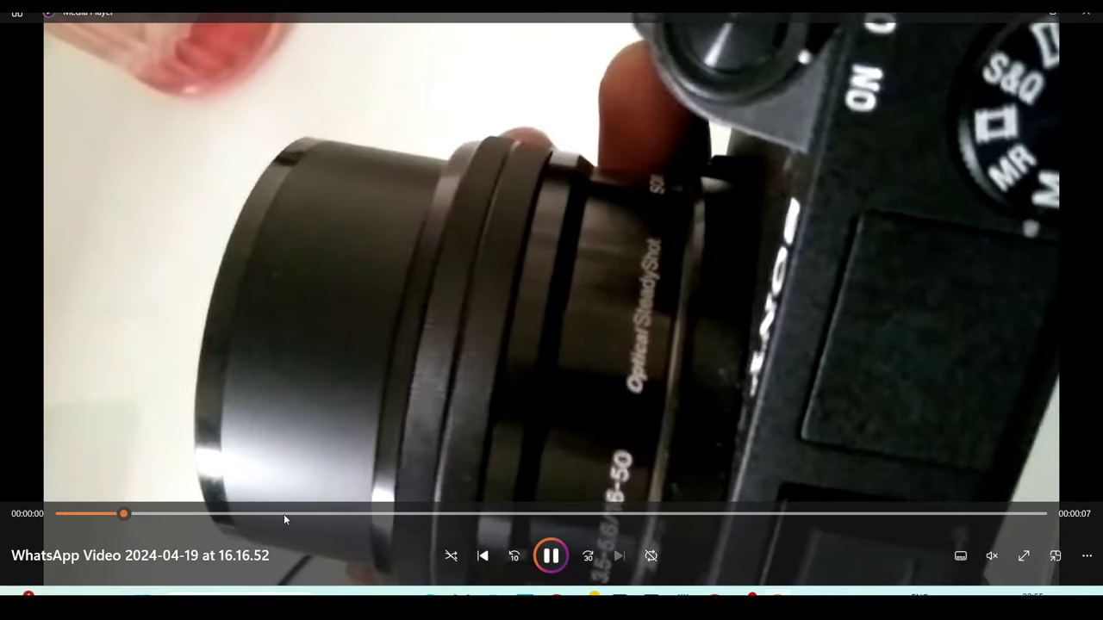
{"action": "left_click", "coordinate": [556, 556]}
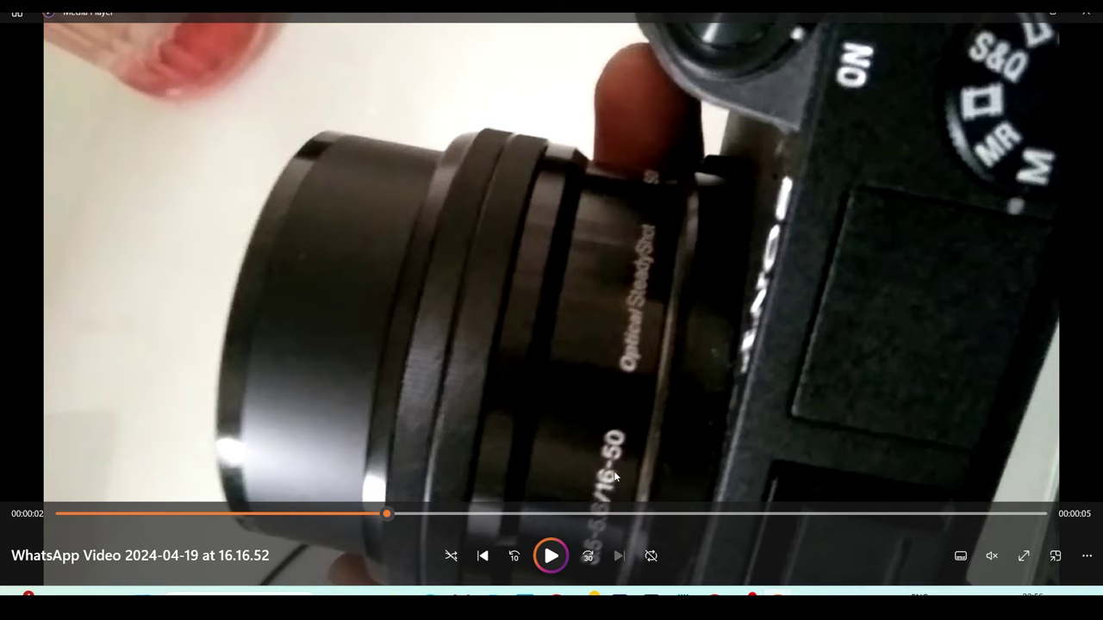
{"action": "key", "text": "space"}
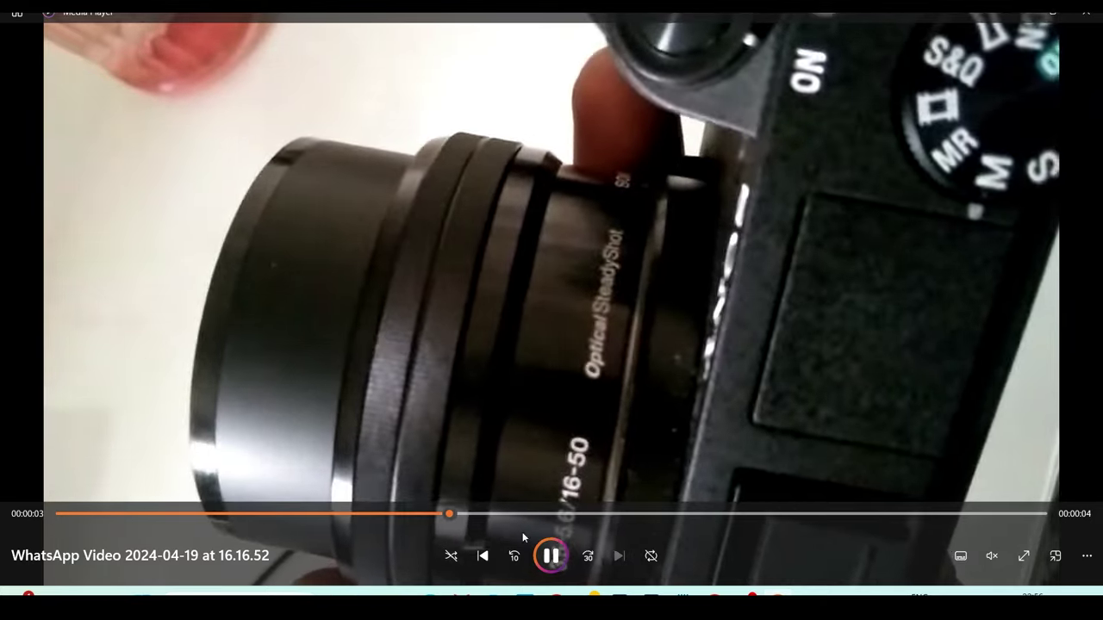
{"action": "left_click", "coordinate": [551, 556]}
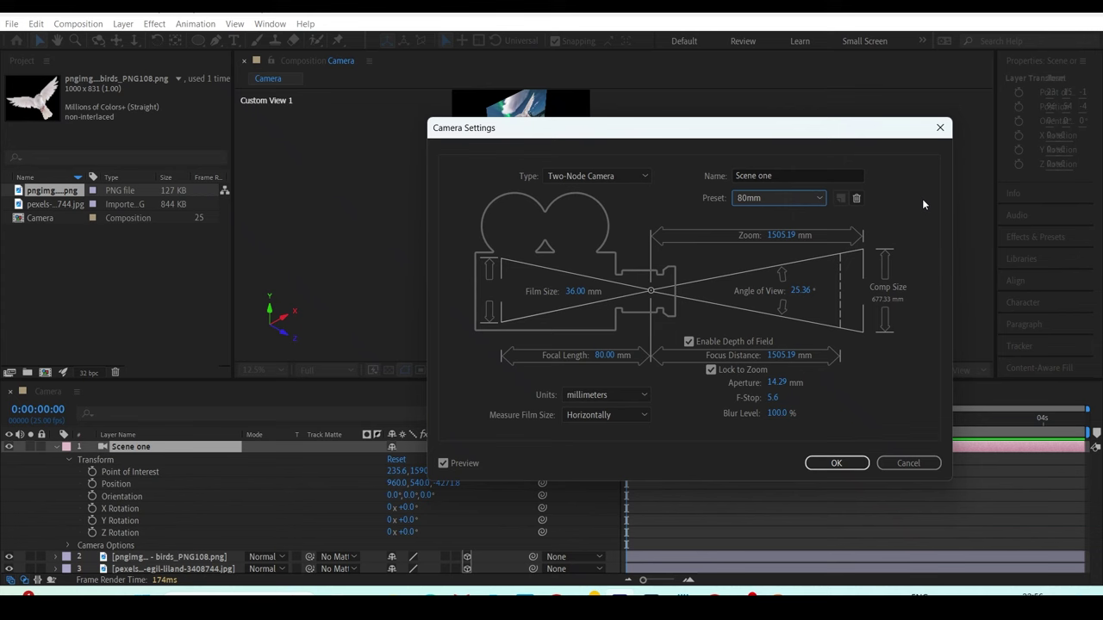
- Dismiss Camera Settings without applying any lens change
{"action": "left_click", "coordinate": [799, 199]}
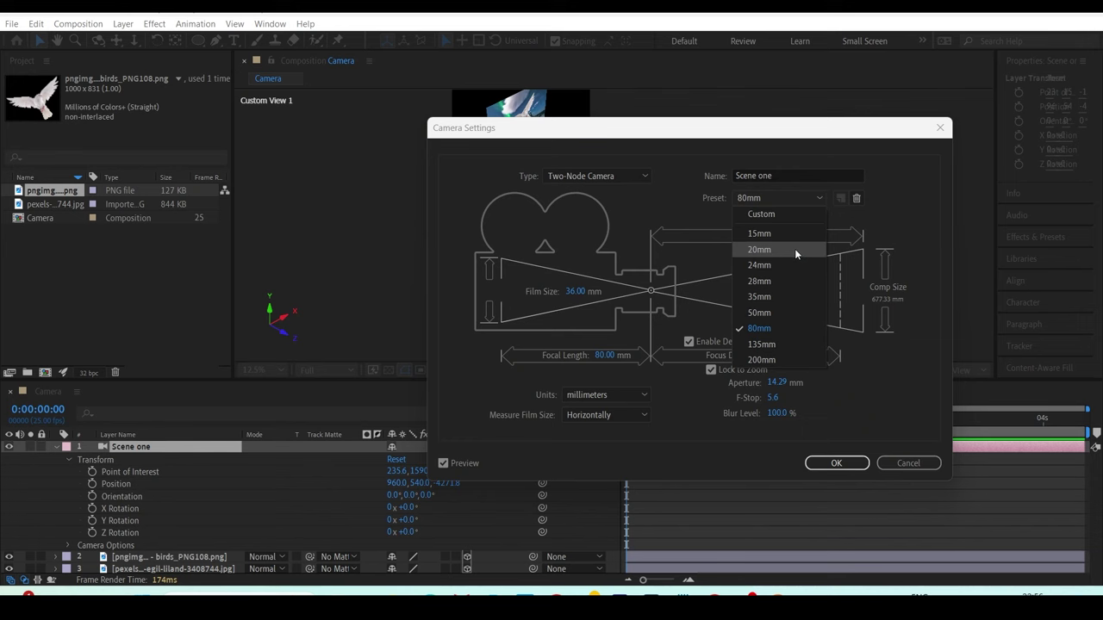
{"action": "mouse_move", "coordinate": [604, 131]}
{"action": "left_mouse_down"}
{"action": "mouse_move", "coordinate": [855, 244]}
{"action": "mouse_move", "coordinate": [584, 237]}
{"action": "left_mouse_up"}
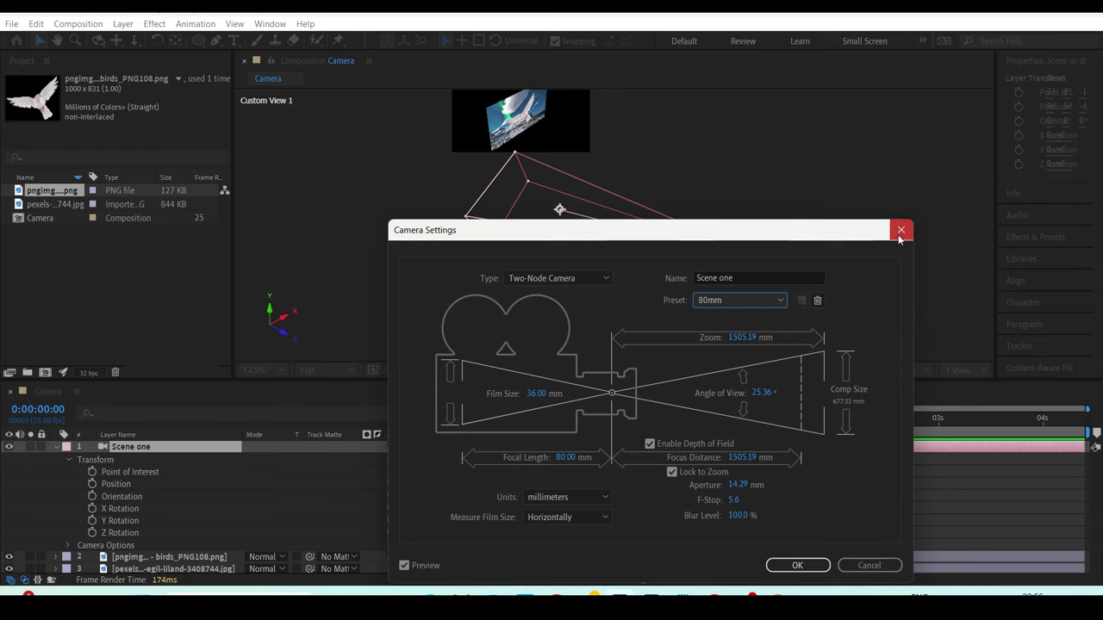
{"action": "left_click", "coordinate": [898, 235]}
- View the comp through Active Camera (Camera 1) with magnification Fit up to 100%
{"action": "left_click", "coordinate": [262, 370]}
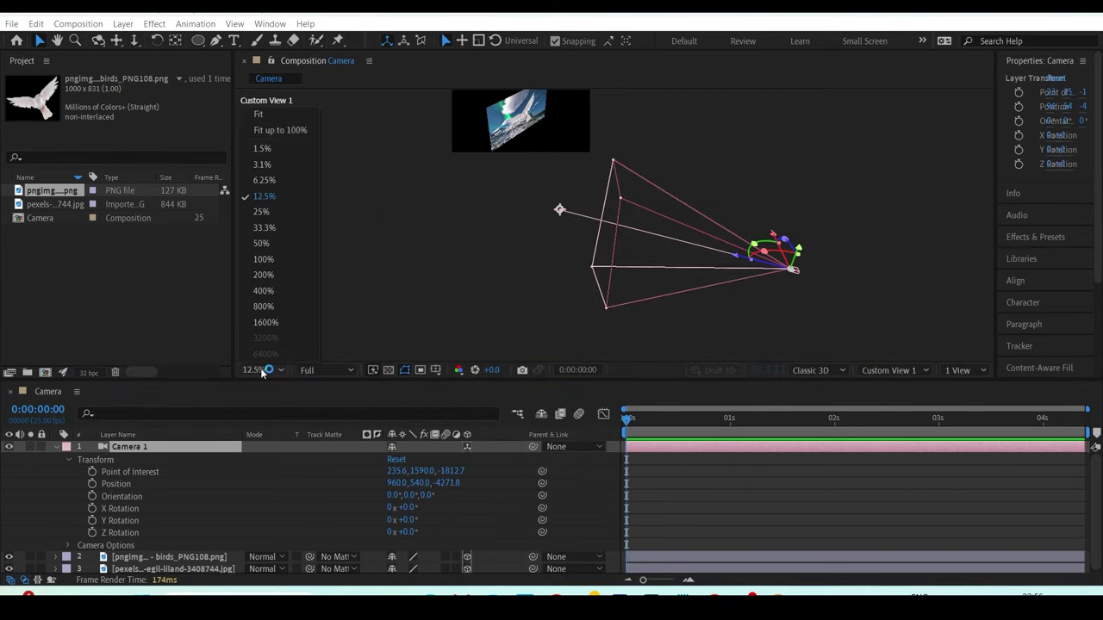
{"action": "left_click", "coordinate": [280, 130]}
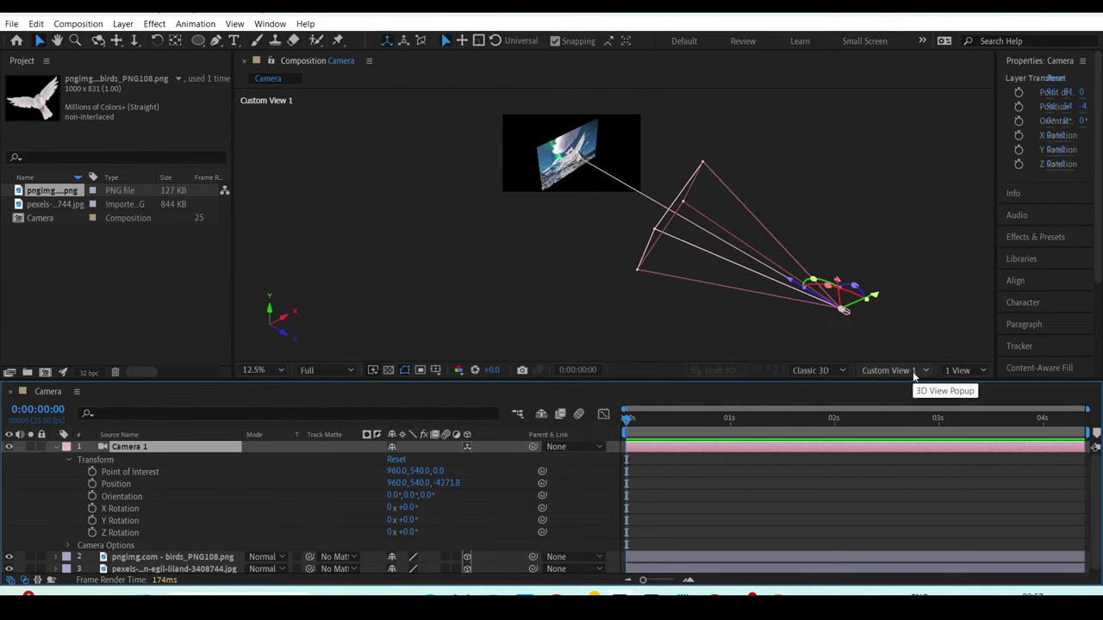
{"action": "left_click", "coordinate": [887, 371]}
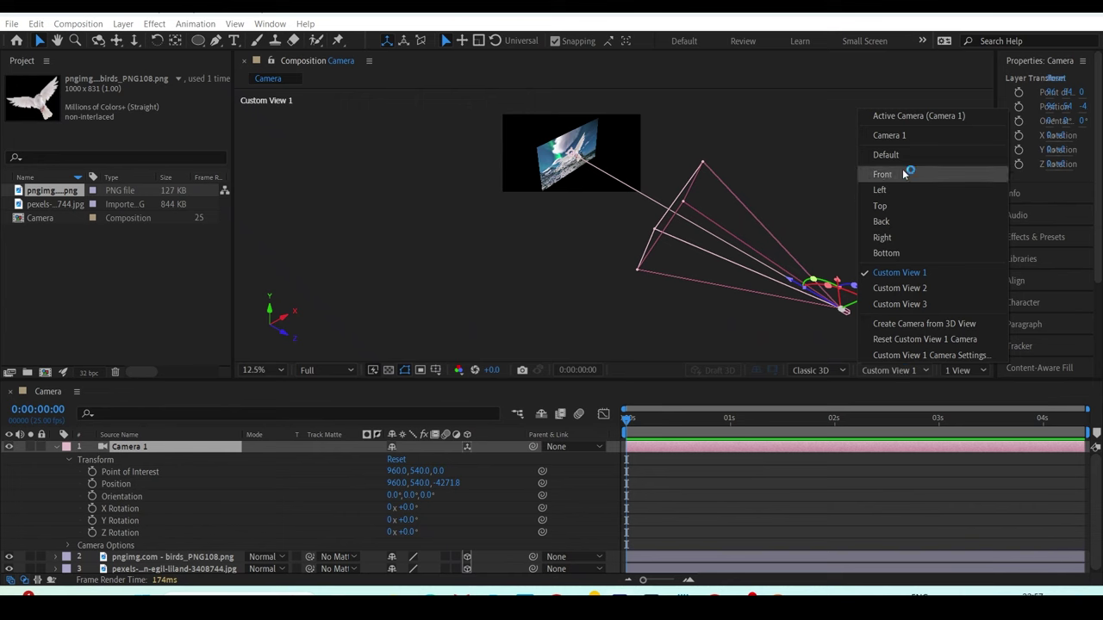
{"action": "left_click", "coordinate": [901, 117]}
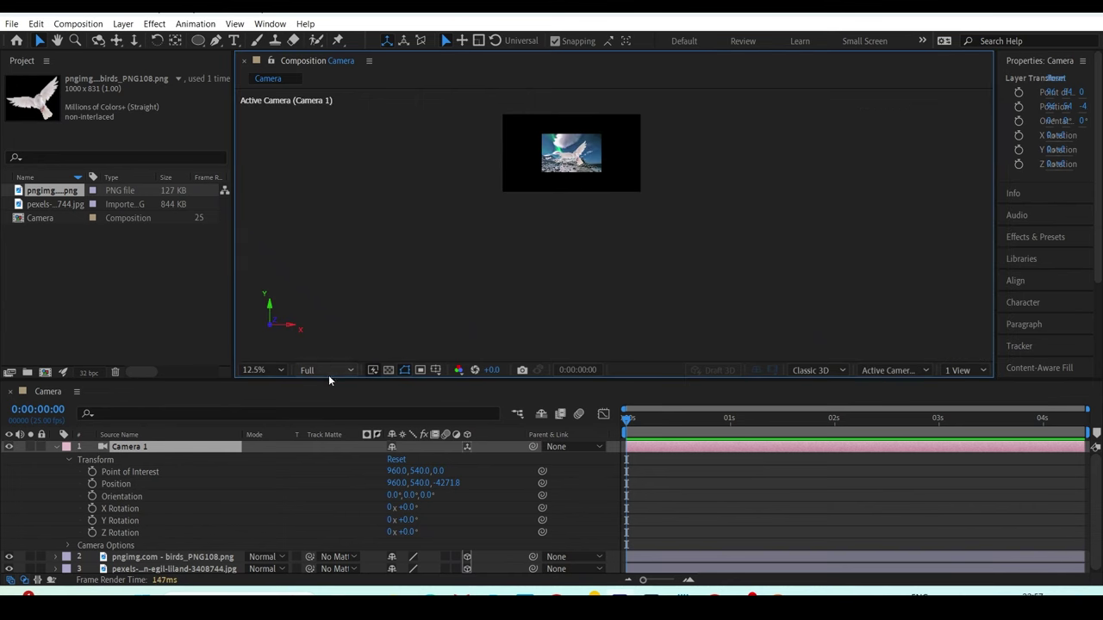
{"action": "left_click", "coordinate": [255, 370]}
{"action": "left_click", "coordinate": [273, 131]}
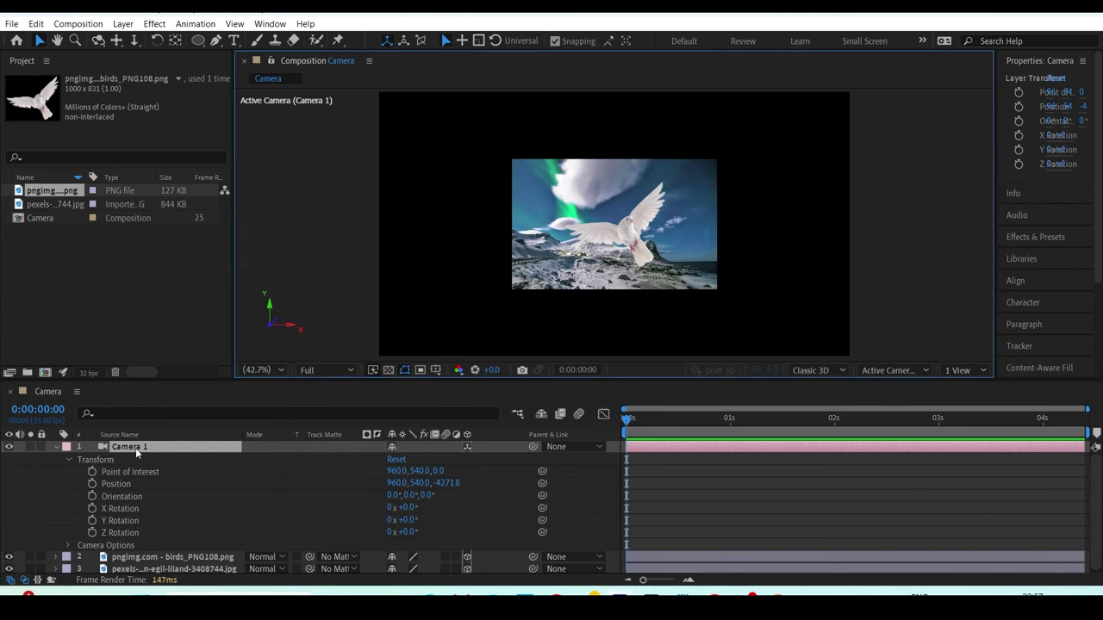
- Give Camera 1 the 15mm lens preset
{"action": "double_click", "coordinate": [136, 448]}
{"action": "left_click", "coordinate": [840, 366]}
{"action": "left_click", "coordinate": [810, 399]}
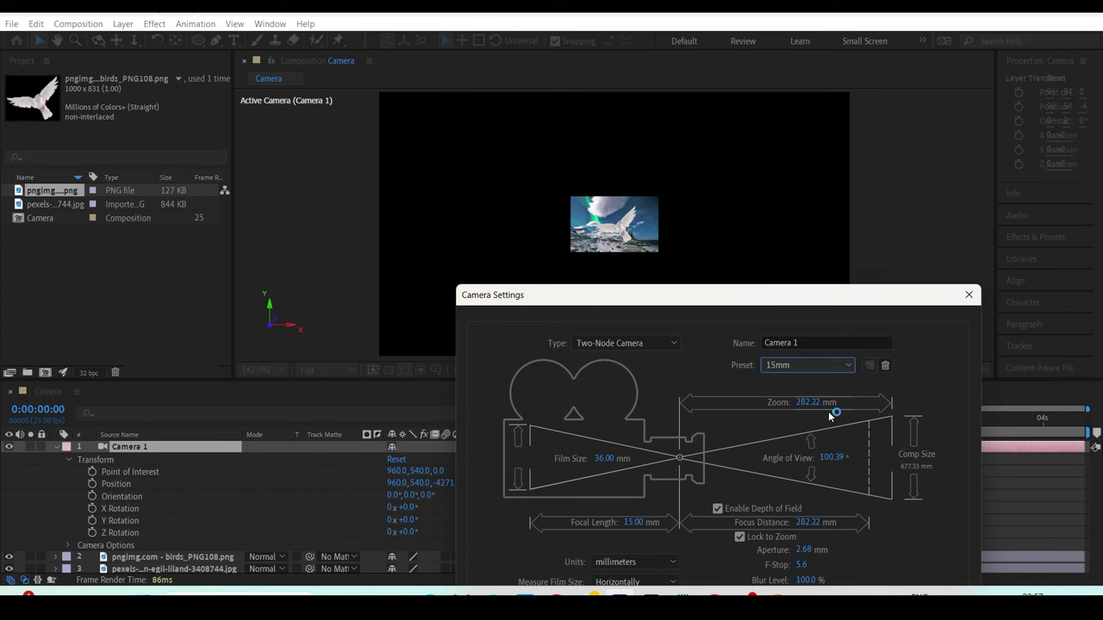
- Preview the 200mm lens preset on Camera 1, then discard the change
{"action": "left_click", "coordinate": [807, 365]}
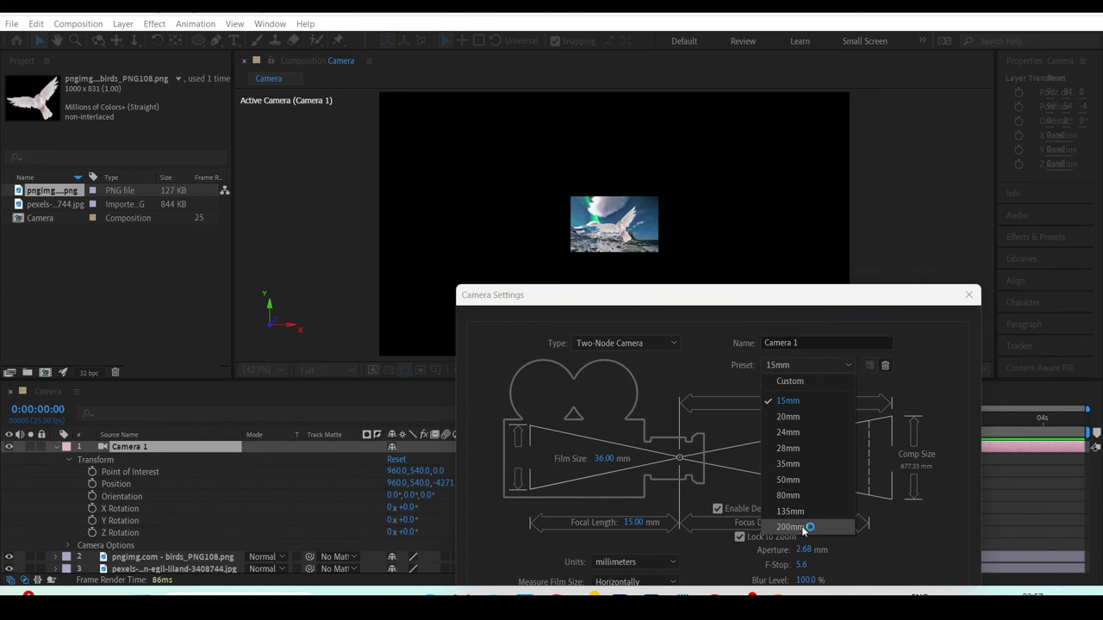
{"action": "left_click", "coordinate": [803, 527]}
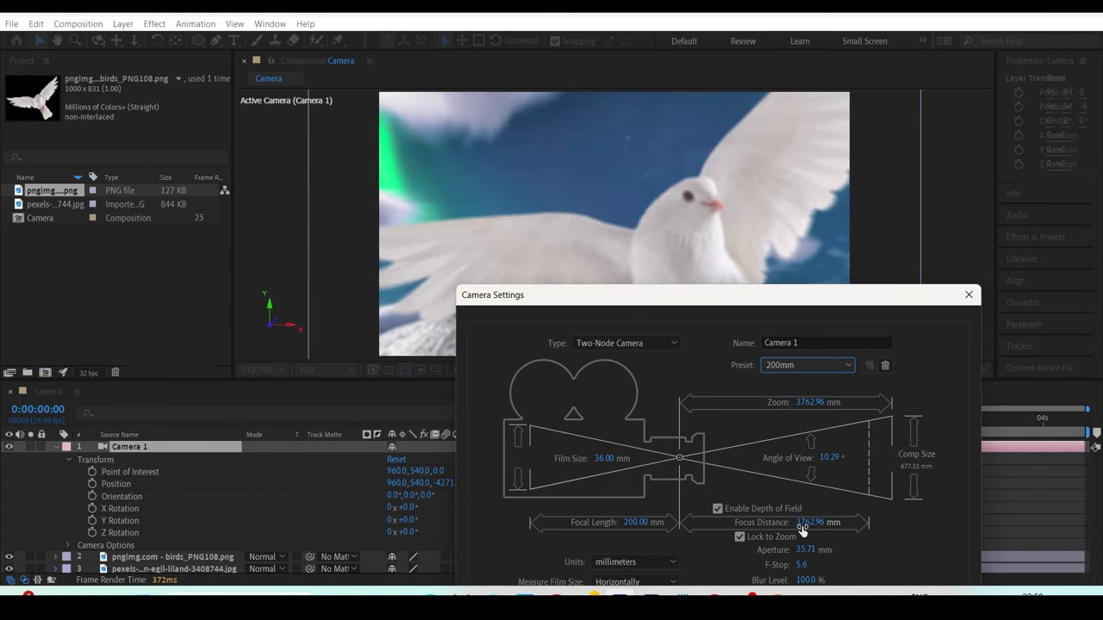
{"action": "left_click", "coordinate": [972, 294]}
- Switch the viewer to Custom View 1 and reopen Camera 1's settings
{"action": "left_click", "coordinate": [901, 368]}
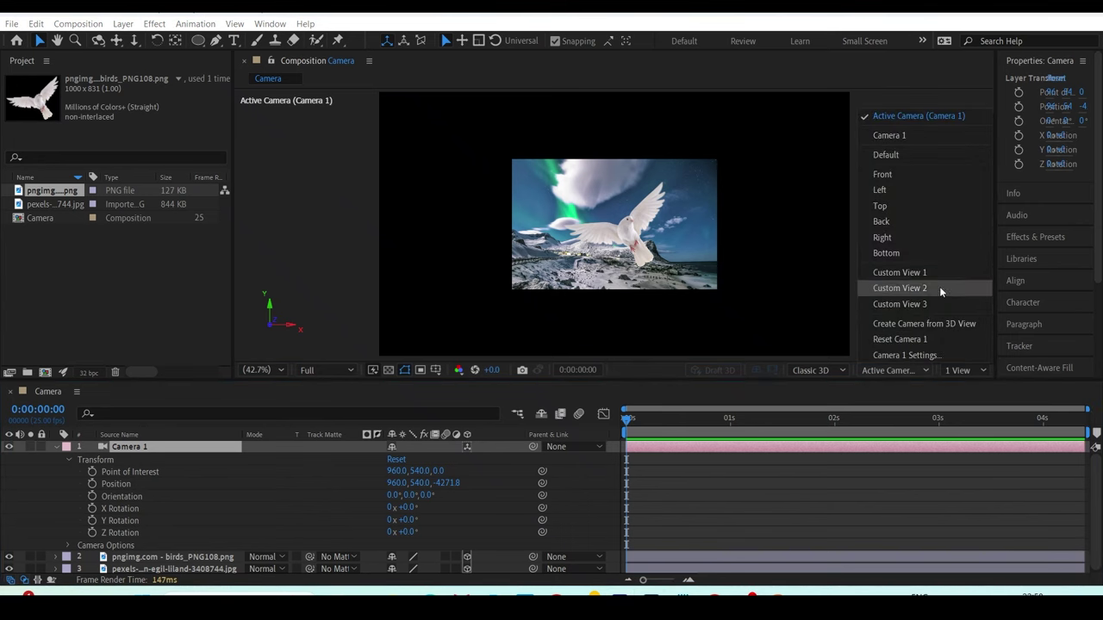
{"action": "left_click", "coordinate": [904, 273]}
{"action": "scroll", "coordinate": [760, 253], "scroll_direction": "down", "scroll_amount": 2}
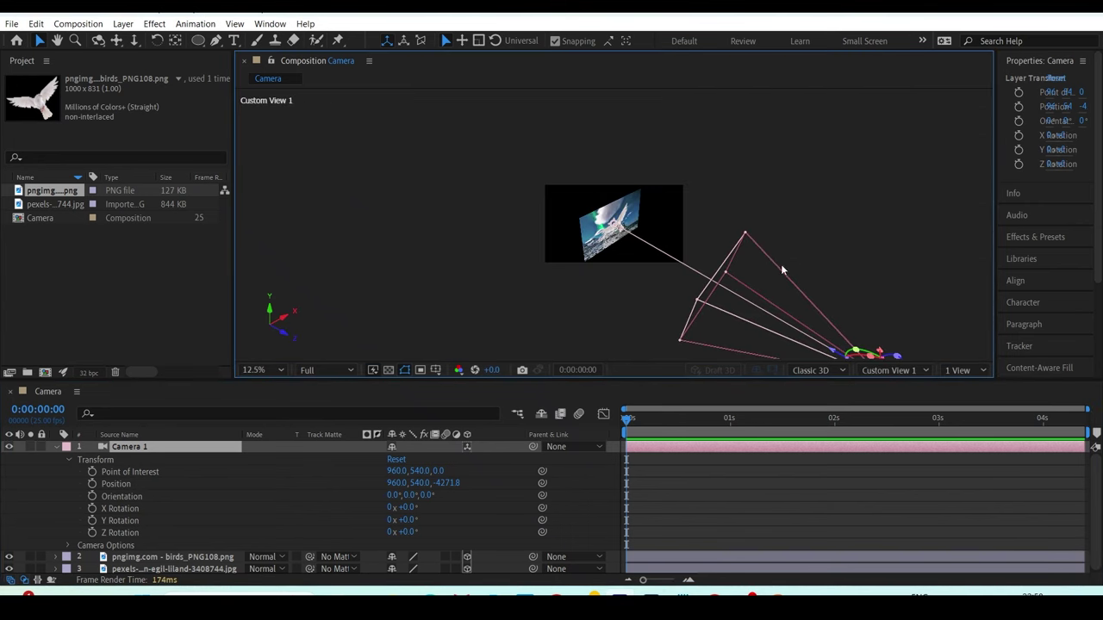
{"action": "double_click", "coordinate": [130, 447]}
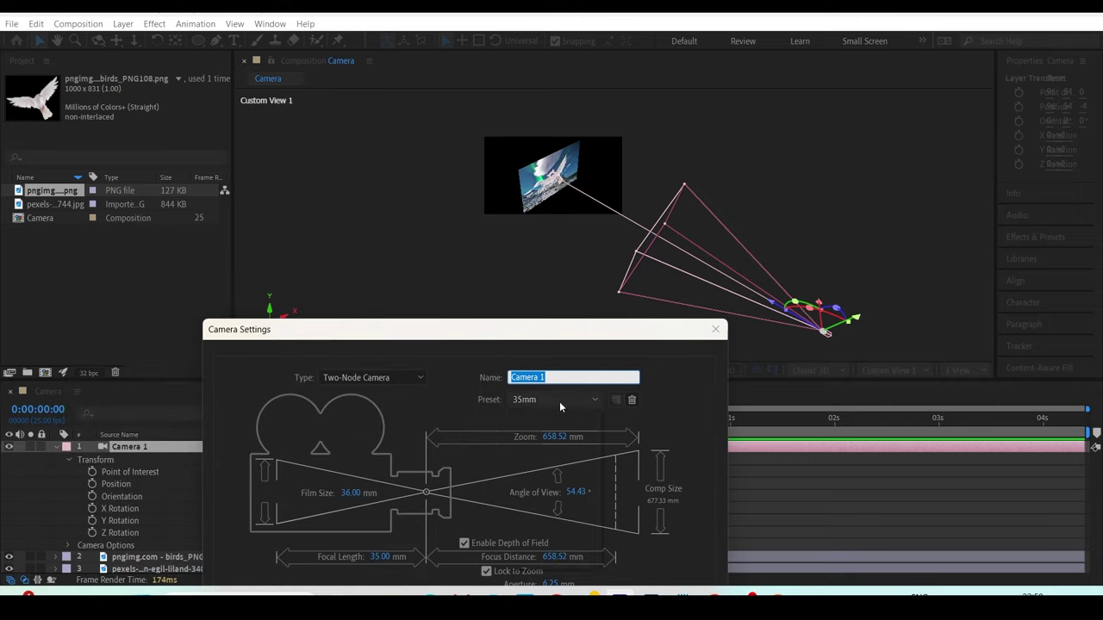
- Compare Camera 1's 200mm, 15mm and 20mm lens presets
{"action": "left_click", "coordinate": [559, 402]}
{"action": "left_click", "coordinate": [551, 563]}
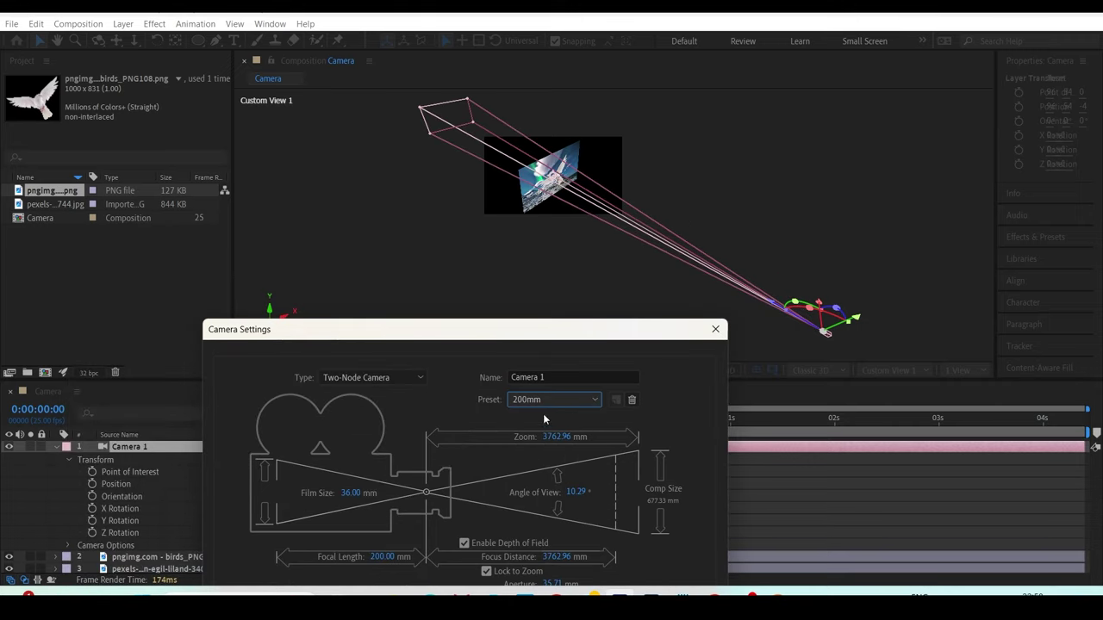
{"action": "left_click_drag", "start_coordinate": [534, 347], "coordinate": [472, 345]}
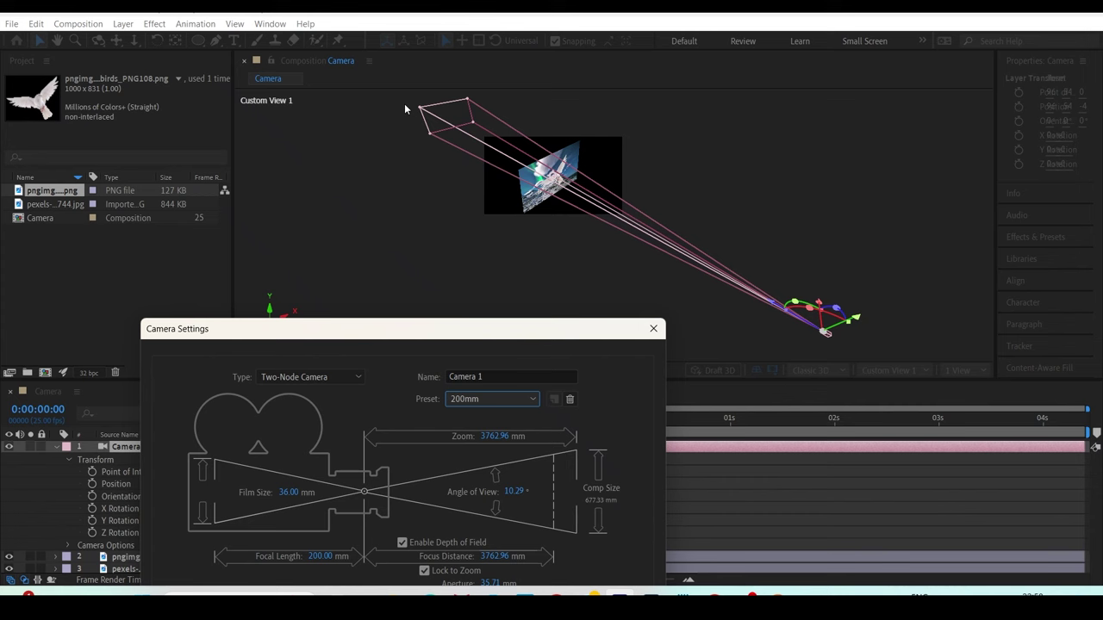
{"action": "left_click", "coordinate": [491, 397]}
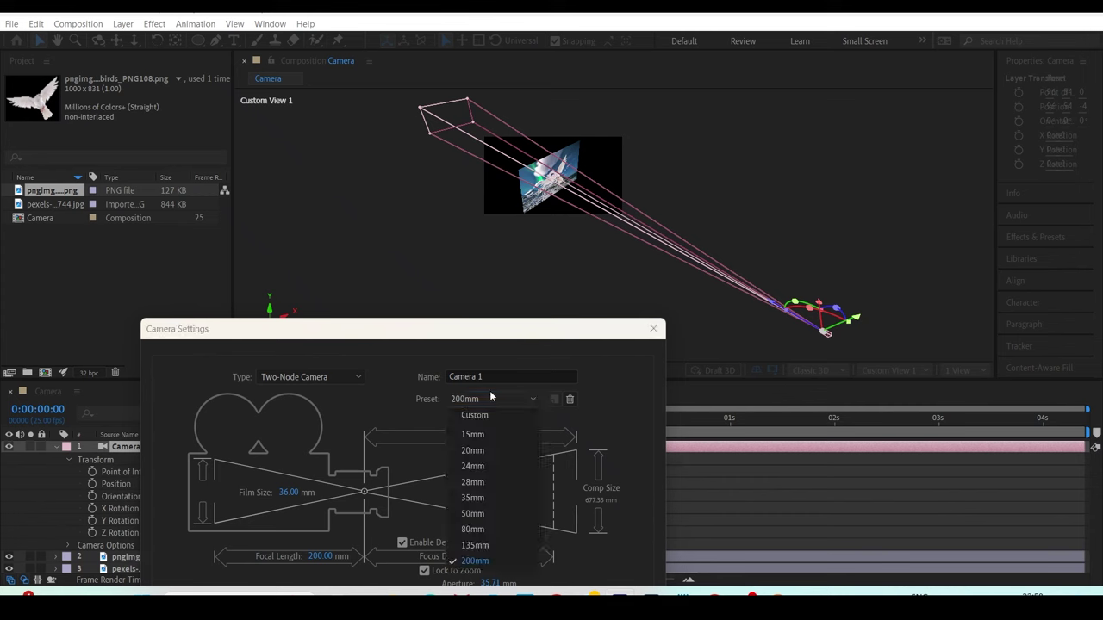
{"action": "left_click", "coordinate": [481, 438]}
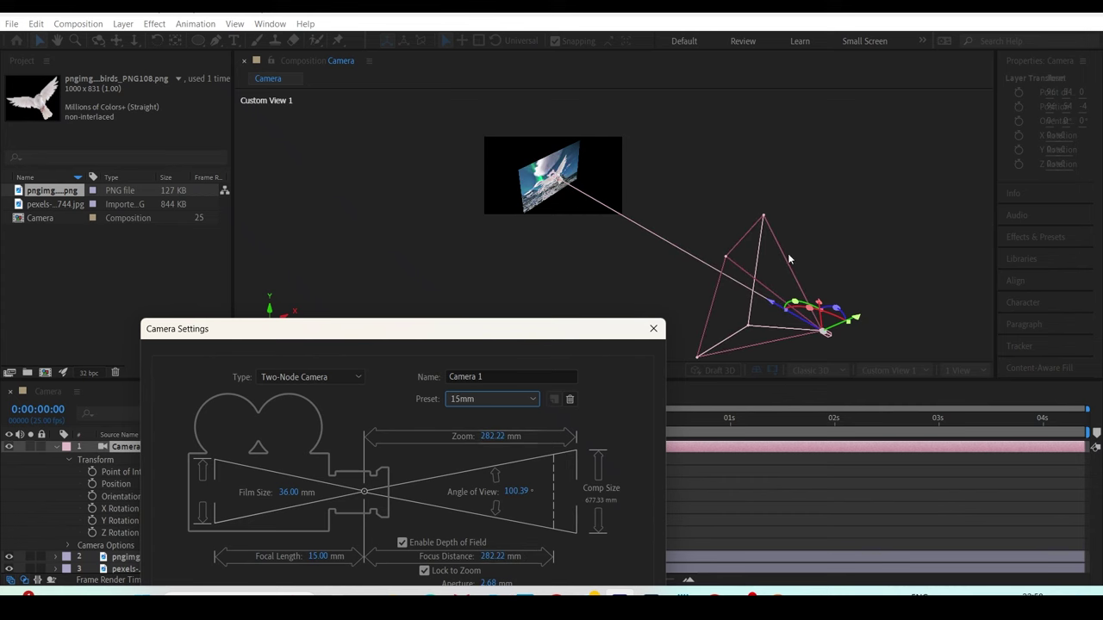
{"action": "left_click_drag", "start_coordinate": [520, 329], "coordinate": [896, 200]}
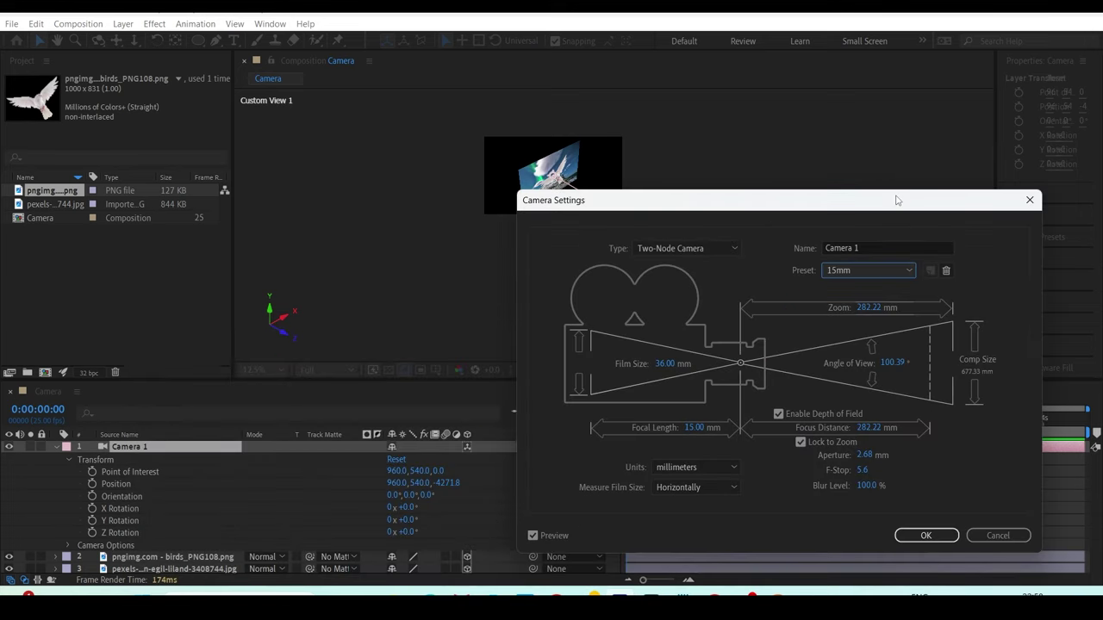
{"action": "left_click_drag", "start_coordinate": [897, 200], "coordinate": [798, 199]}
{"action": "left_click", "coordinate": [770, 269]}
{"action": "left_click", "coordinate": [756, 324]}
- Scrub zoom and focal length to a custom 65 mm lens with 1222.96 mm zoom
{"action": "left_click_drag", "start_coordinate": [768, 308], "coordinate": [777, 308]}
{"action": "left_click_drag", "start_coordinate": [638, 199], "coordinate": [312, 267]}
{"action": "left_click_drag", "start_coordinate": [445, 375], "coordinate": [517, 395]}
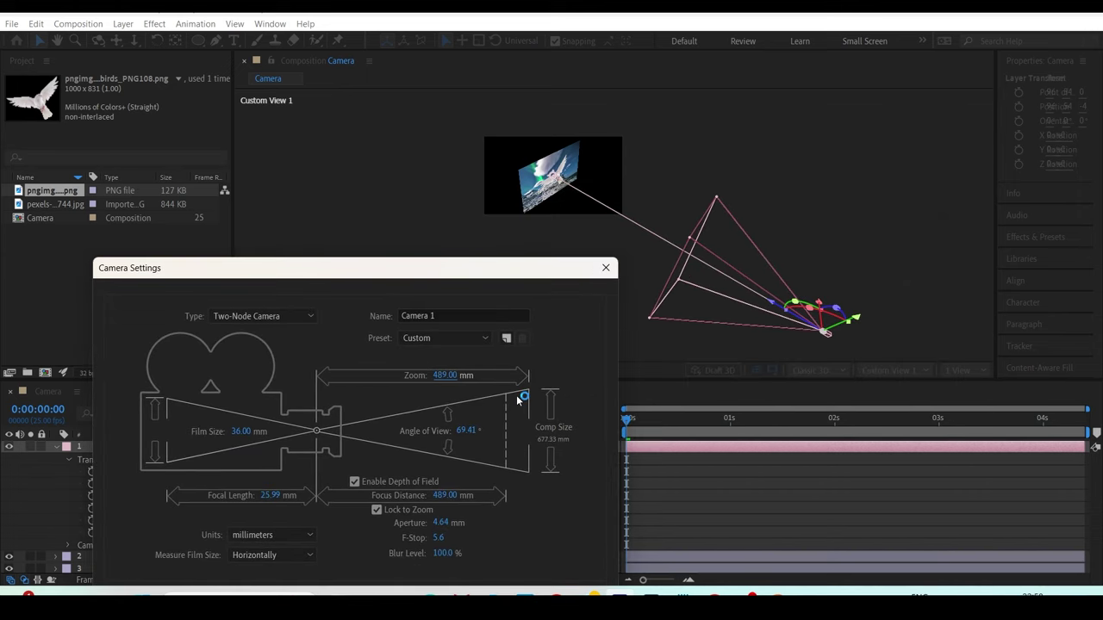
{"action": "left_click_drag", "start_coordinate": [516, 395], "coordinate": [491, 357]}
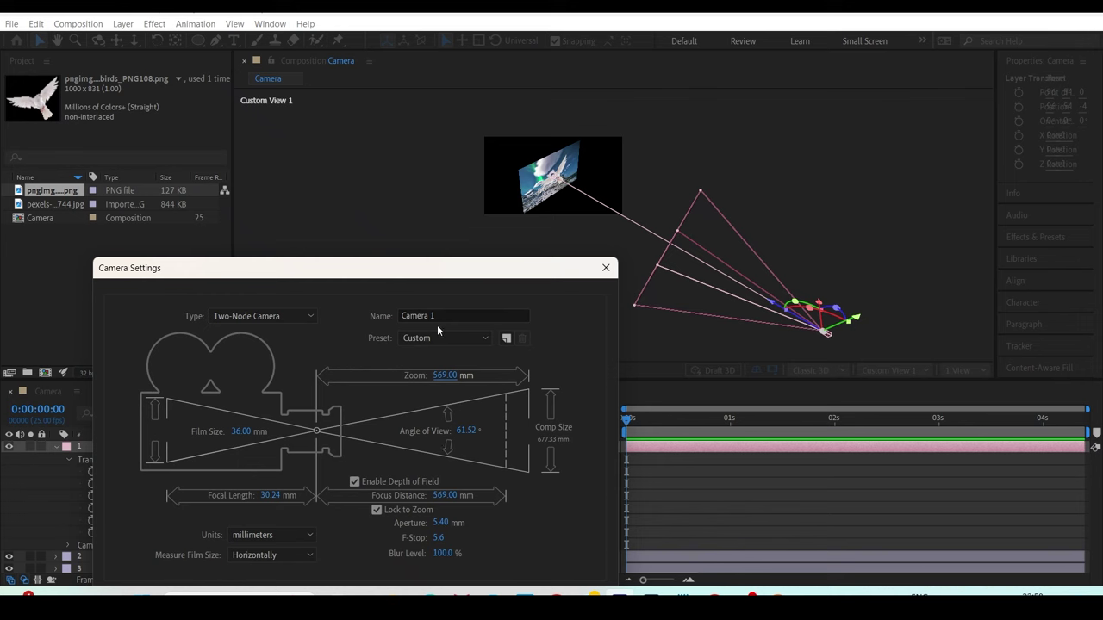
{"action": "left_click_drag", "start_coordinate": [445, 380], "coordinate": [261, 498]}
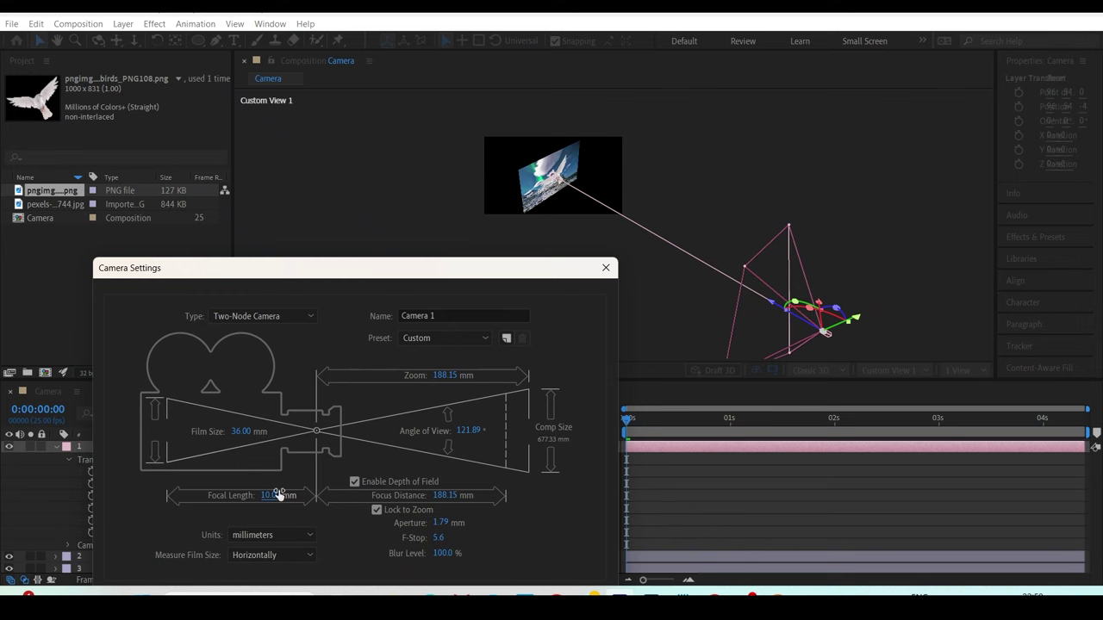
{"action": "left_click_drag", "start_coordinate": [272, 498], "coordinate": [494, 445]}
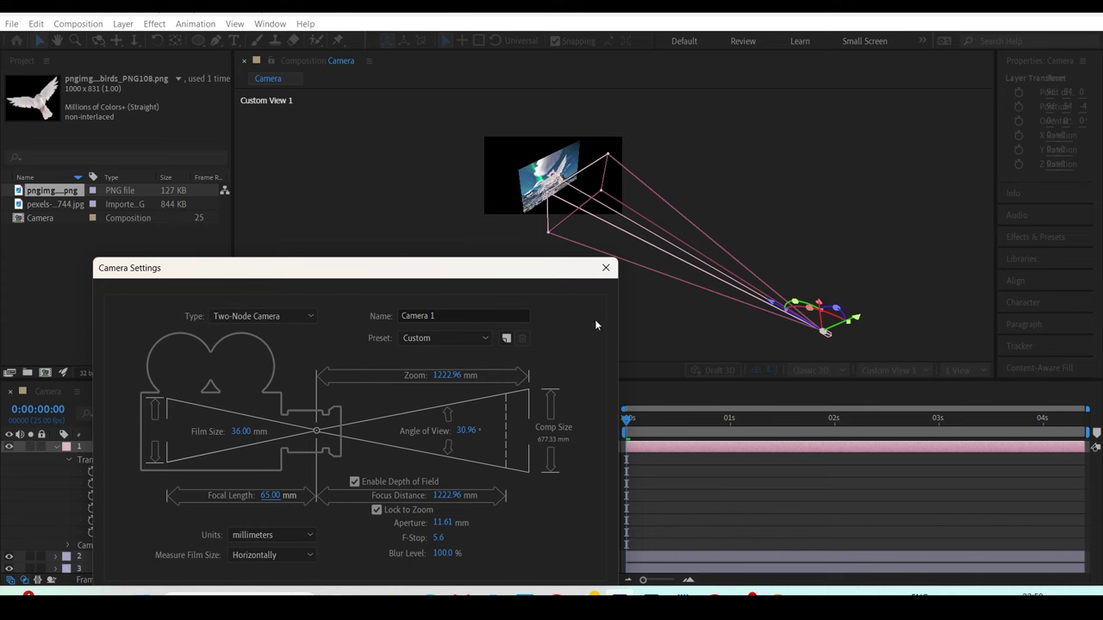
{"action": "left_click_drag", "start_coordinate": [480, 270], "coordinate": [414, 217]}
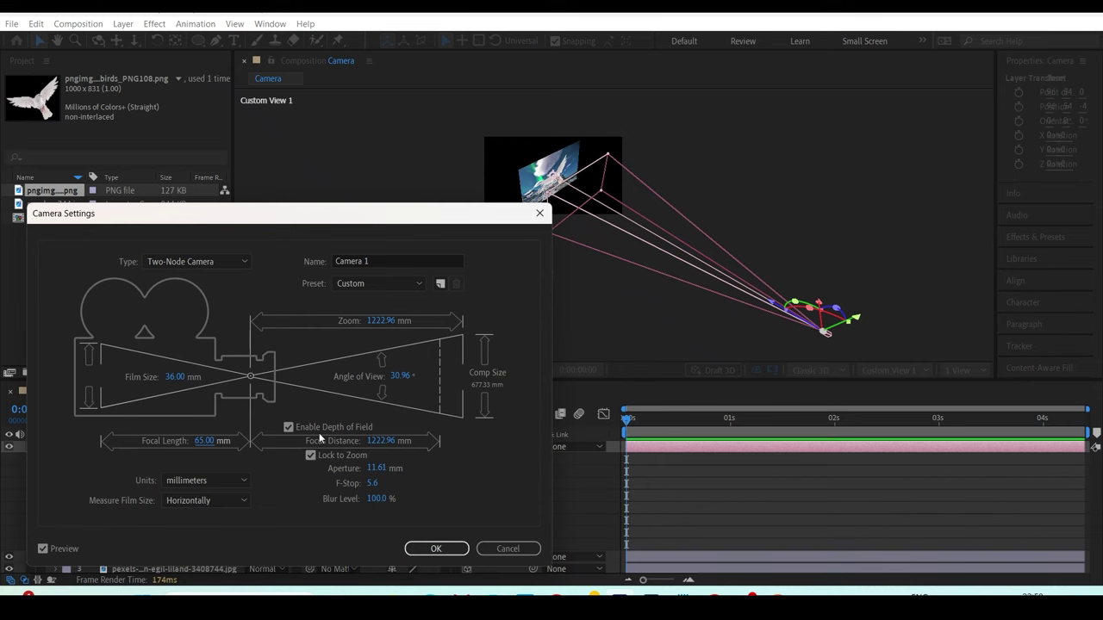
{"action": "left_click_drag", "start_coordinate": [242, 222], "coordinate": [433, 192]}
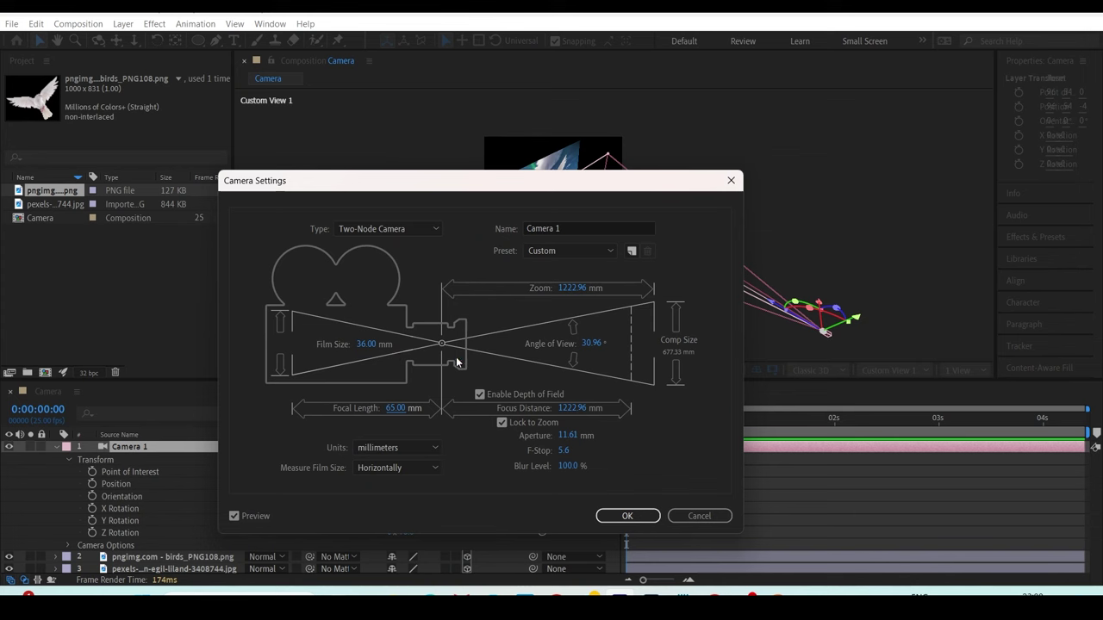
- Apply Camera 1's 28mm lens preset, keeping units in millimeters
{"action": "left_click", "coordinate": [560, 250]}
{"action": "left_click", "coordinate": [562, 250]}
{"action": "left_click", "coordinate": [567, 251]}
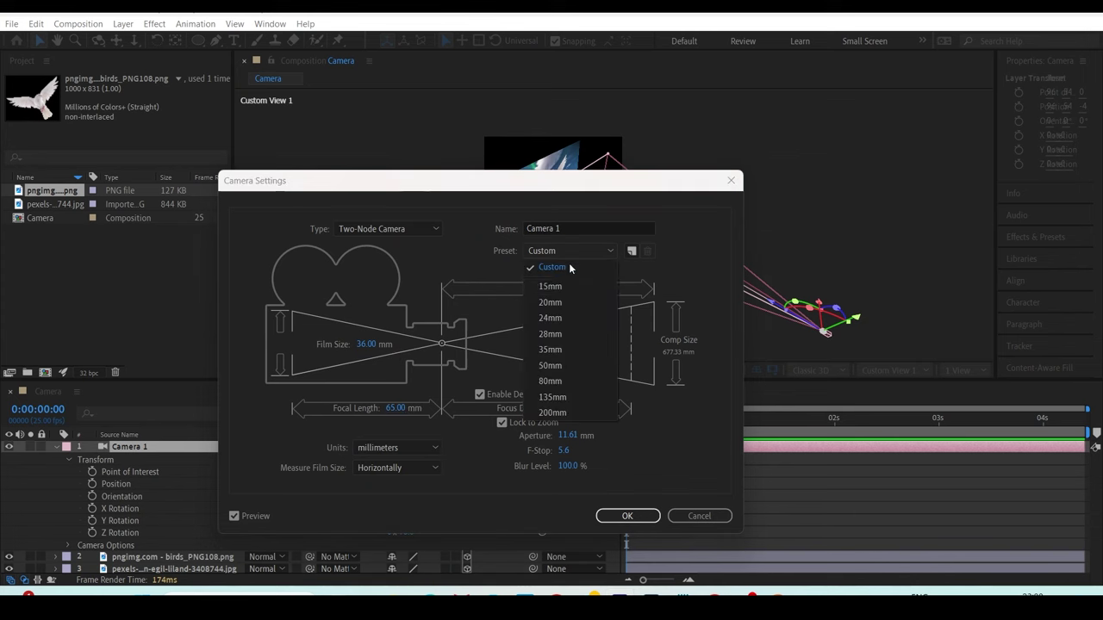
{"action": "left_click", "coordinate": [560, 334]}
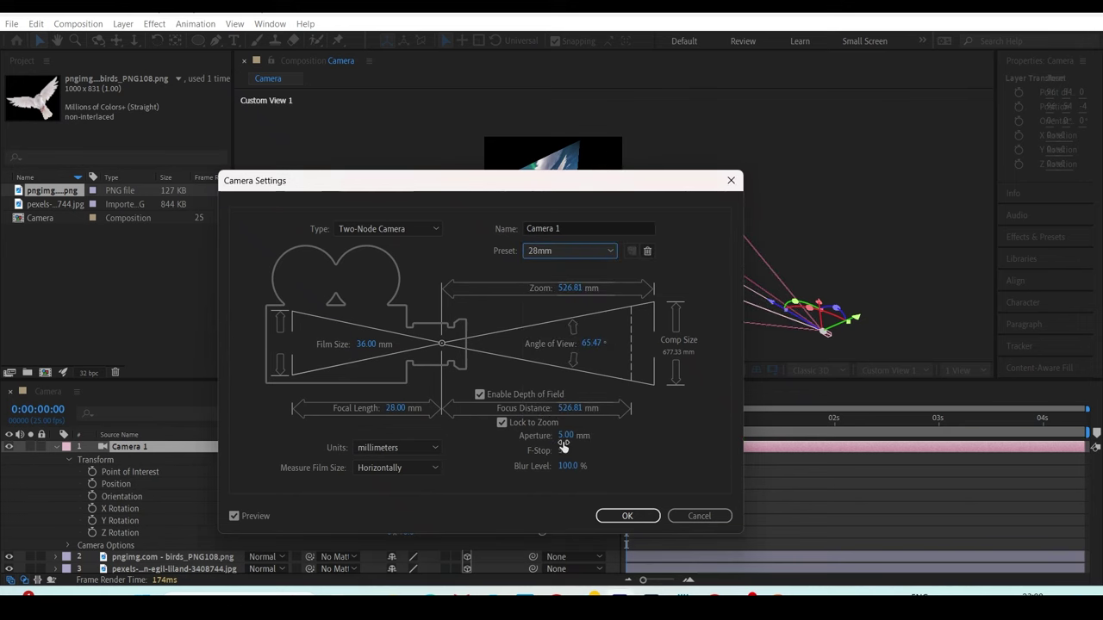
{"action": "left_click", "coordinate": [368, 448]}
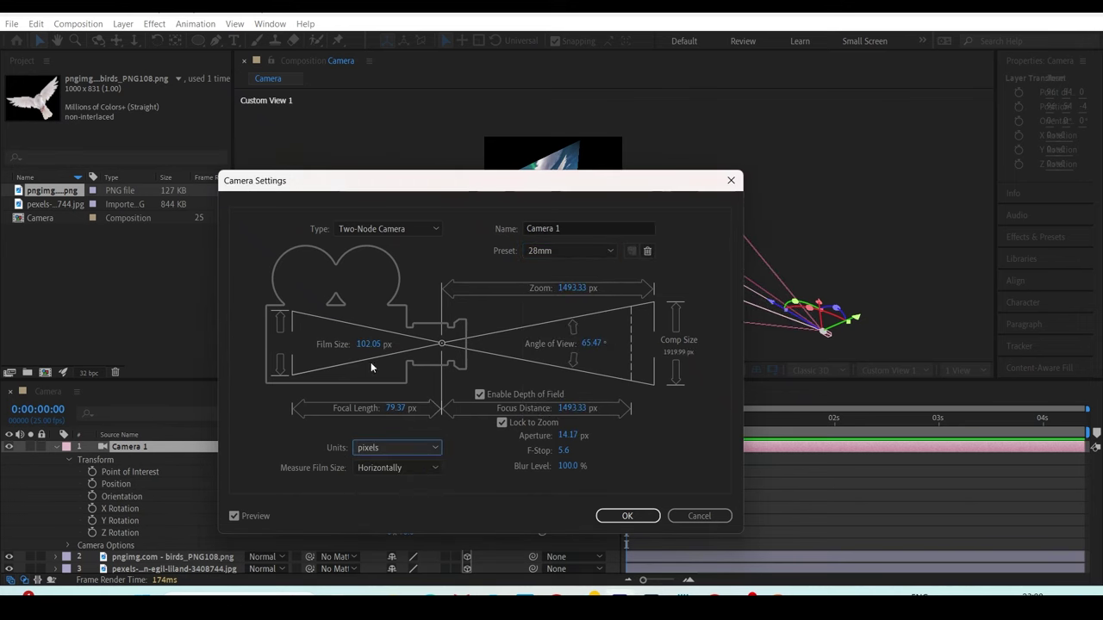
{"action": "left_click", "coordinate": [411, 454]}
{"action": "left_click", "coordinate": [405, 494]}
- Try vertical and diagonal film measurement, return to Horizontally, and confirm the settings
{"action": "left_click", "coordinate": [397, 467]}
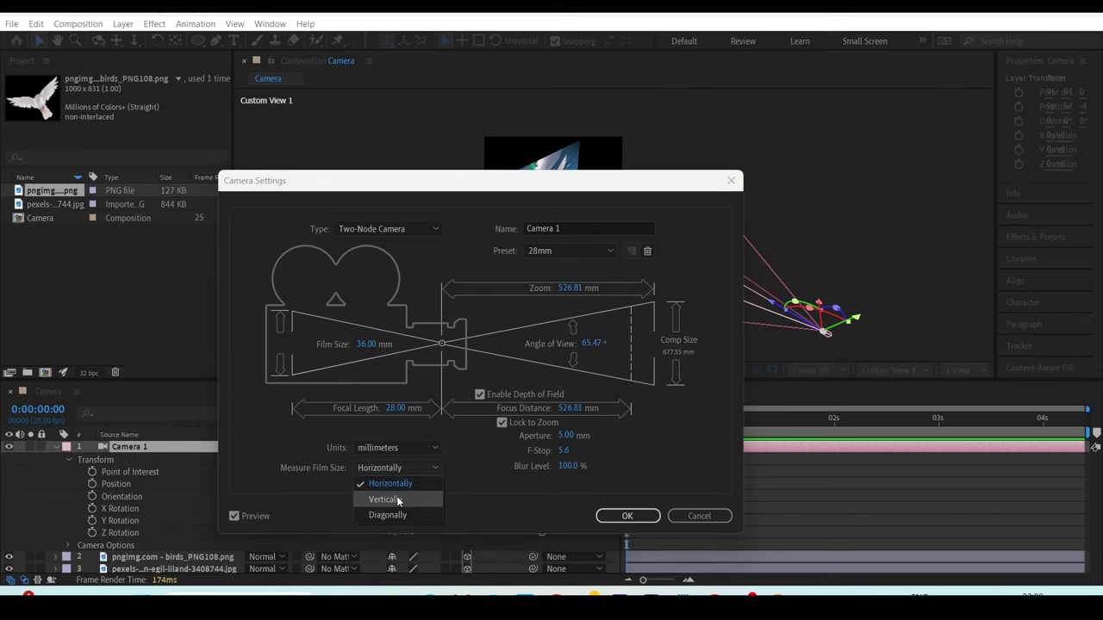
{"action": "left_click", "coordinate": [400, 499]}
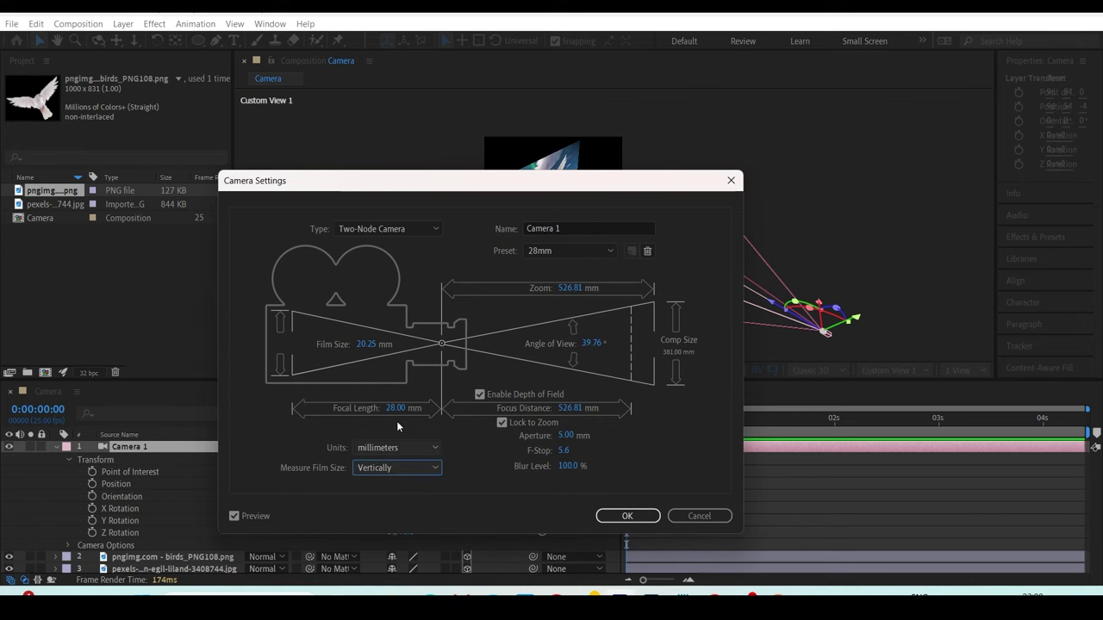
{"action": "left_click", "coordinate": [387, 470]}
{"action": "left_click", "coordinate": [385, 516]}
{"action": "left_click", "coordinate": [406, 468]}
{"action": "left_click", "coordinate": [403, 484]}
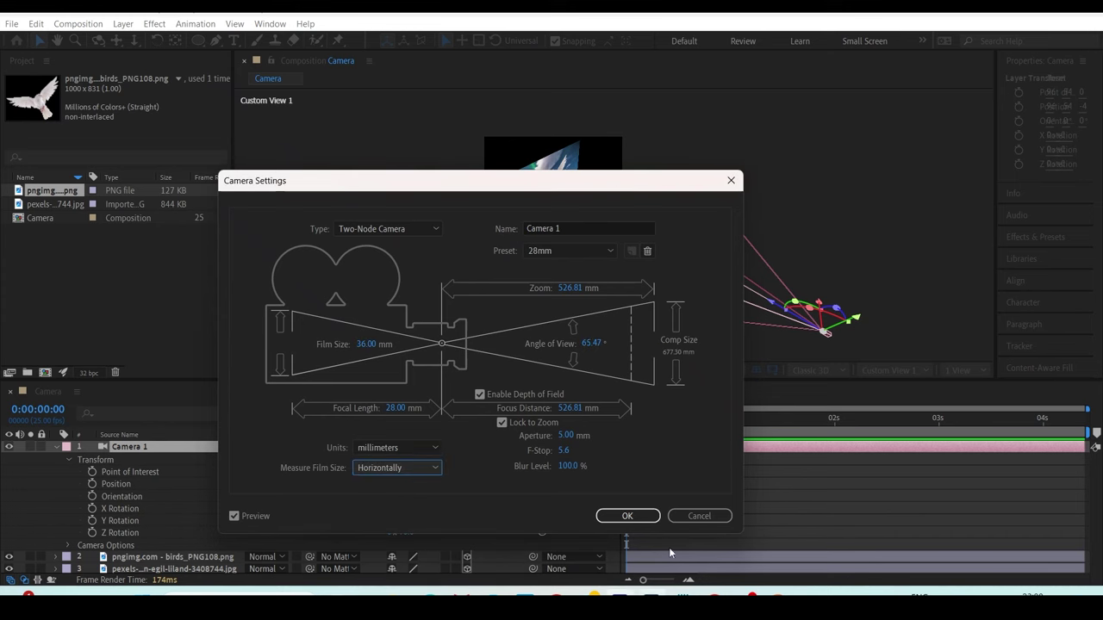
{"action": "left_click", "coordinate": [626, 516]}
{"action": "left_click", "coordinate": [899, 370]}
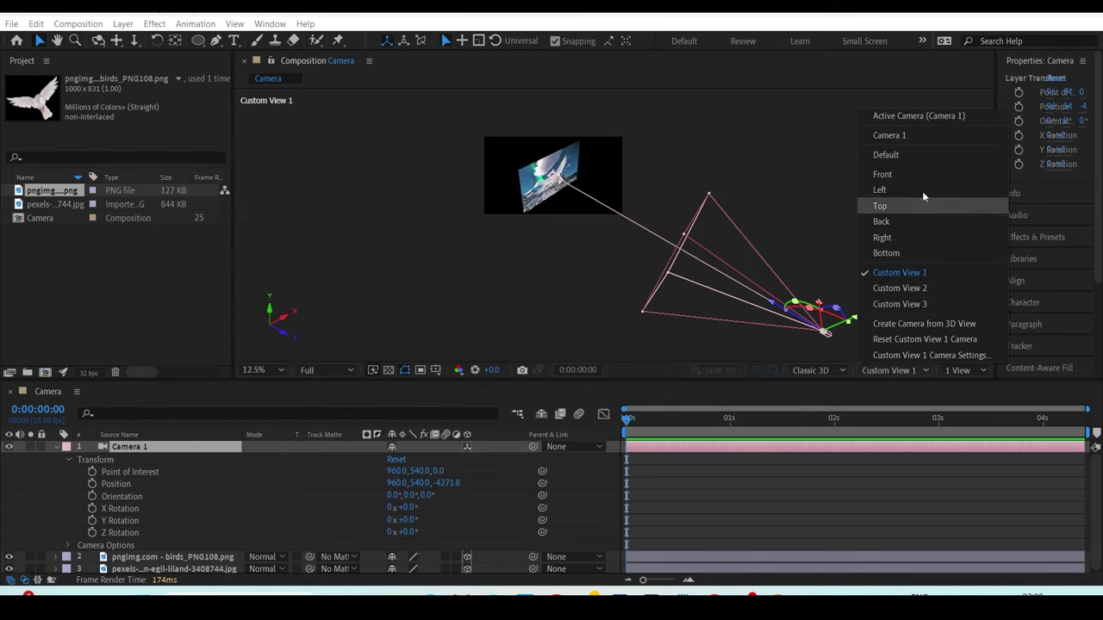
- Through Active Camera, pull Camera 1 in to Position Z -1417.8, fit the view, then return to Custom View 1
{"action": "left_click", "coordinate": [900, 117]}
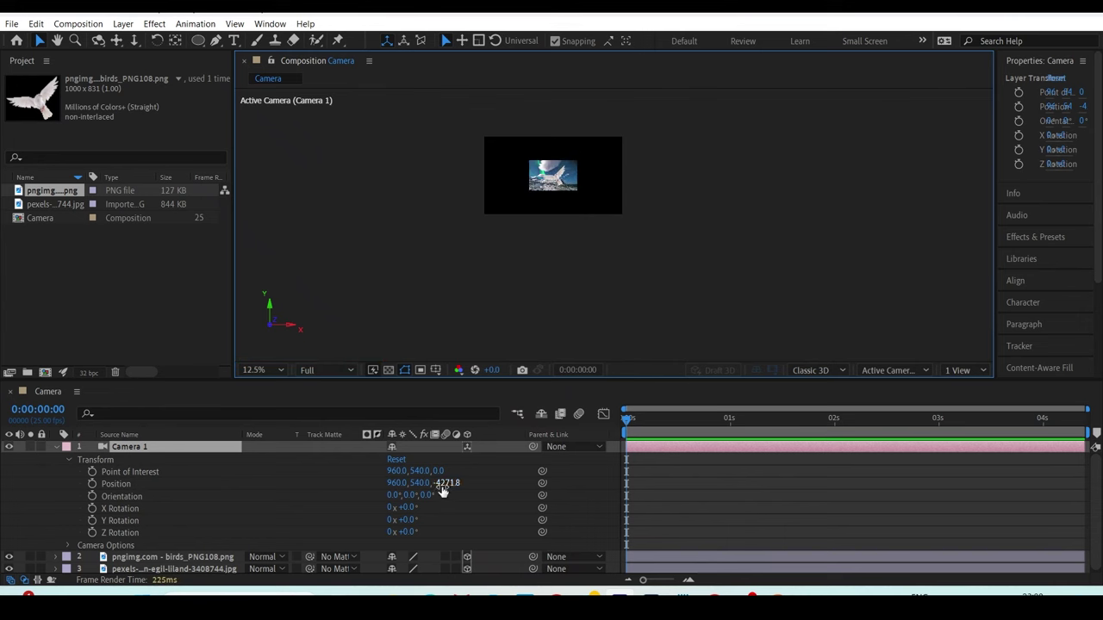
{"action": "left_click_drag", "start_coordinate": [444, 484], "coordinate": [705, 331]}
{"action": "left_click_drag", "start_coordinate": [448, 483], "coordinate": [827, 215]}
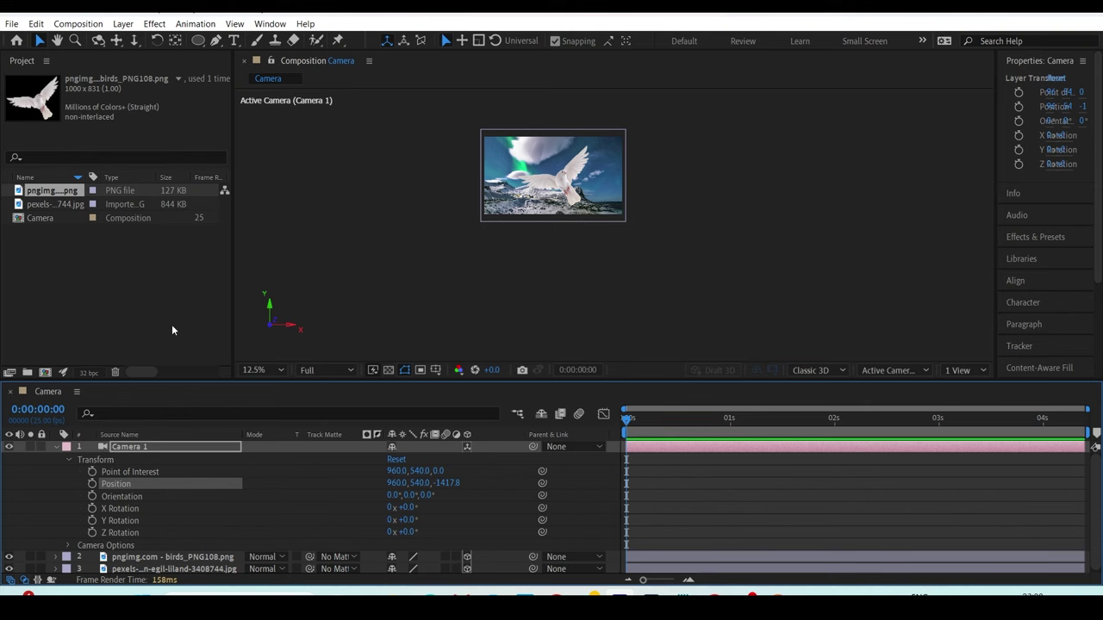
{"action": "left_click", "coordinate": [274, 369]}
{"action": "left_click", "coordinate": [294, 131]}
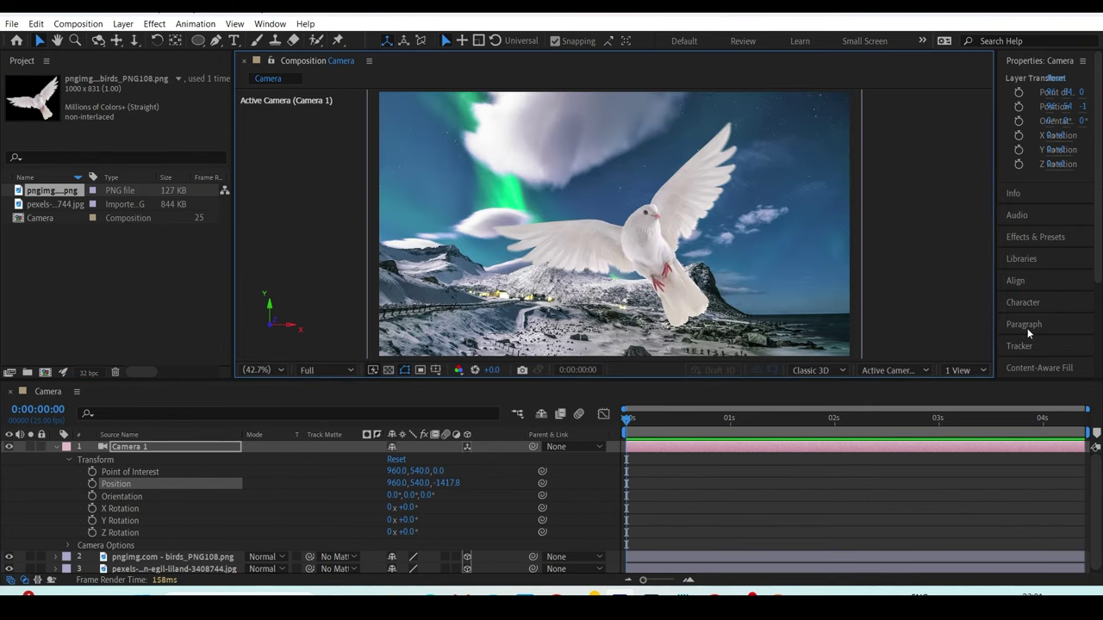
{"action": "left_click", "coordinate": [915, 374]}
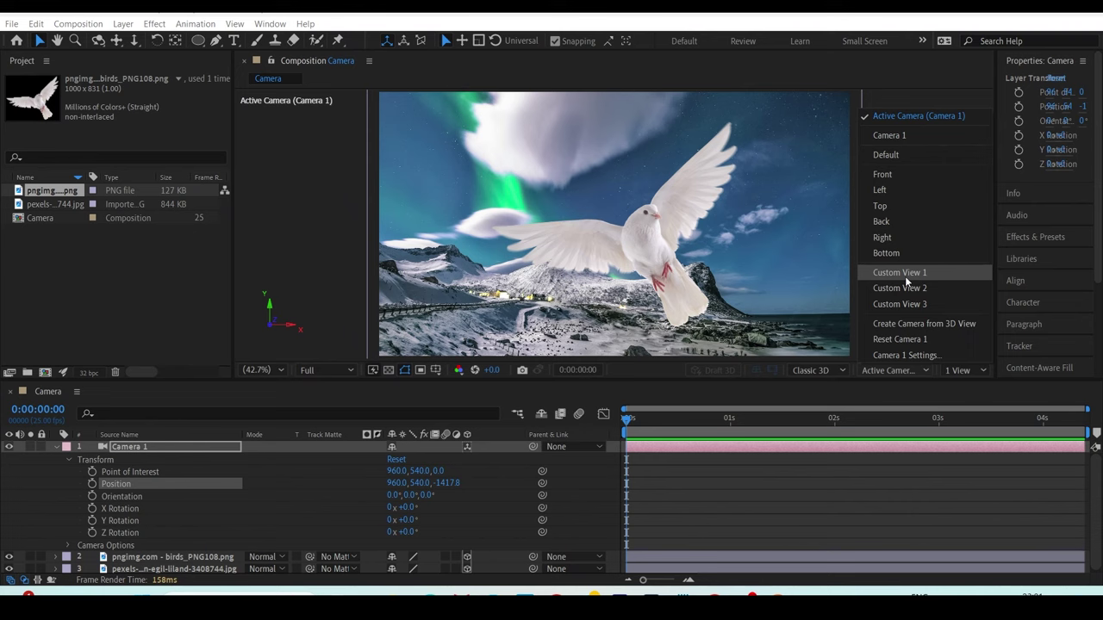
{"action": "left_click", "coordinate": [905, 276]}
- Push the mountain background back in depth and bring the dove toward the camera
{"action": "left_click", "coordinate": [677, 252]}
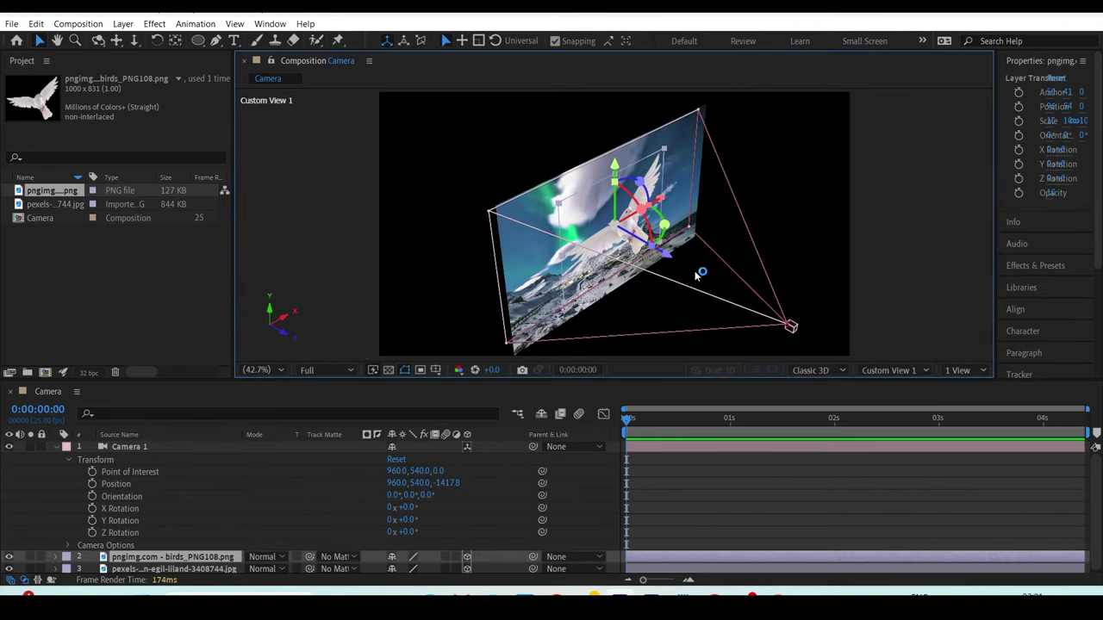
{"action": "left_click", "coordinate": [549, 243]}
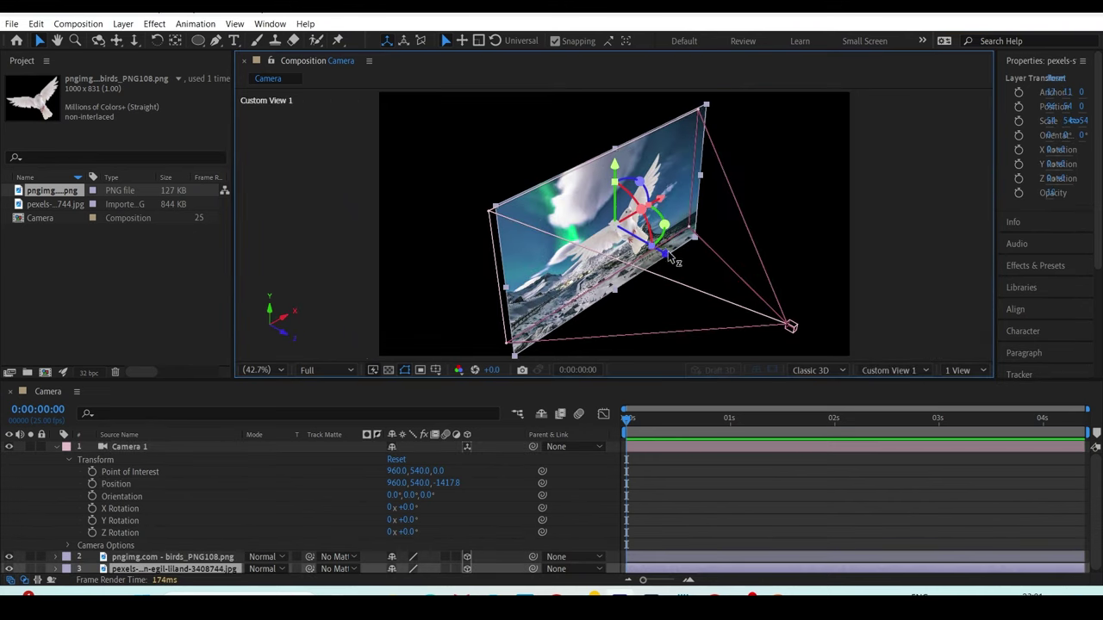
{"action": "left_click_drag", "start_coordinate": [668, 250], "coordinate": [488, 168]}
{"action": "left_click", "coordinate": [612, 215]}
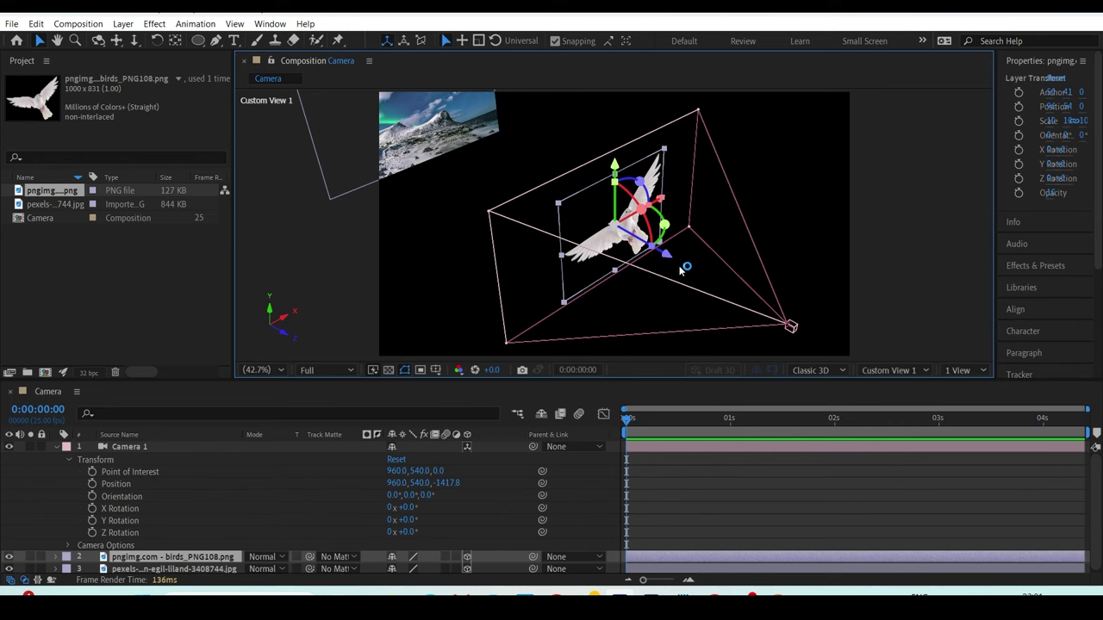
{"action": "left_click_drag", "start_coordinate": [672, 259], "coordinate": [577, 199]}
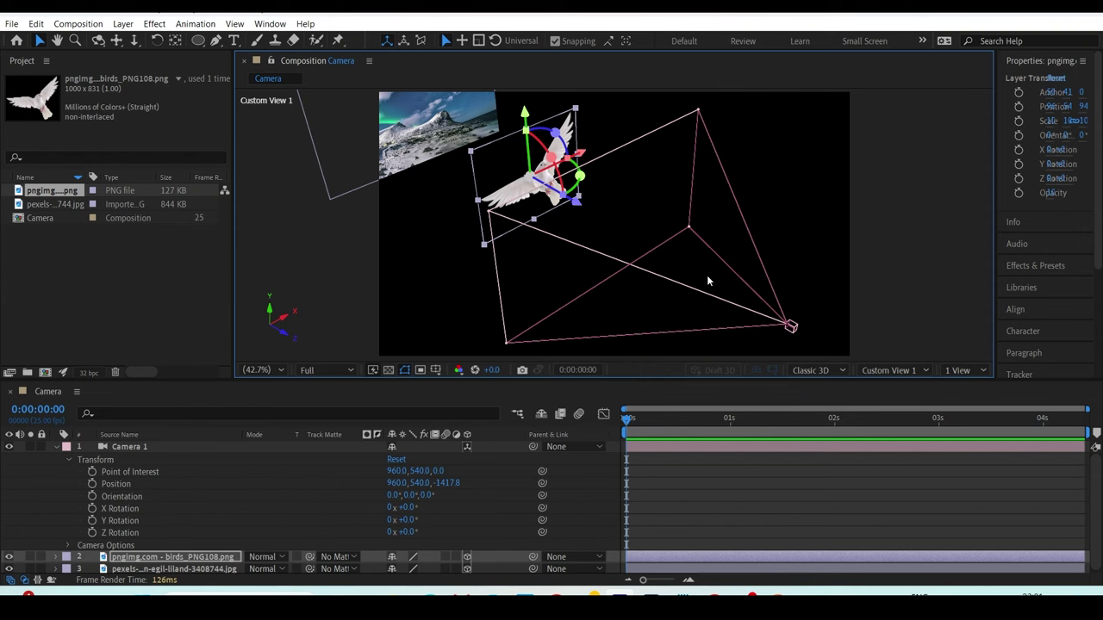
{"action": "left_click", "coordinate": [414, 148]}
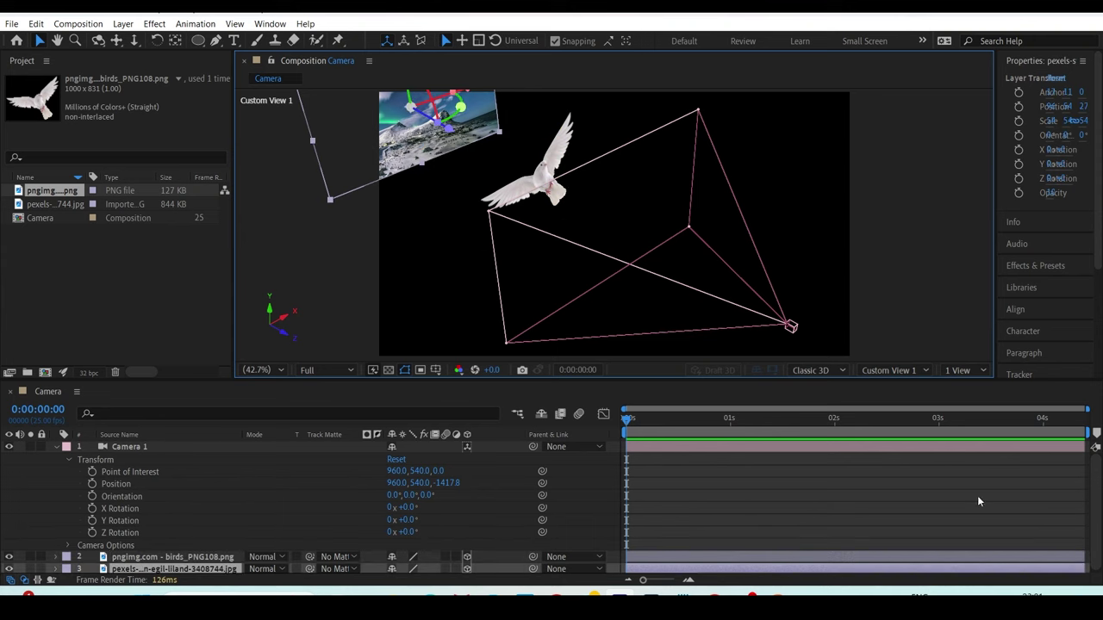
- In Active Camera view, scale the mountain background to 158% to fill the frame
{"action": "left_click", "coordinate": [894, 369]}
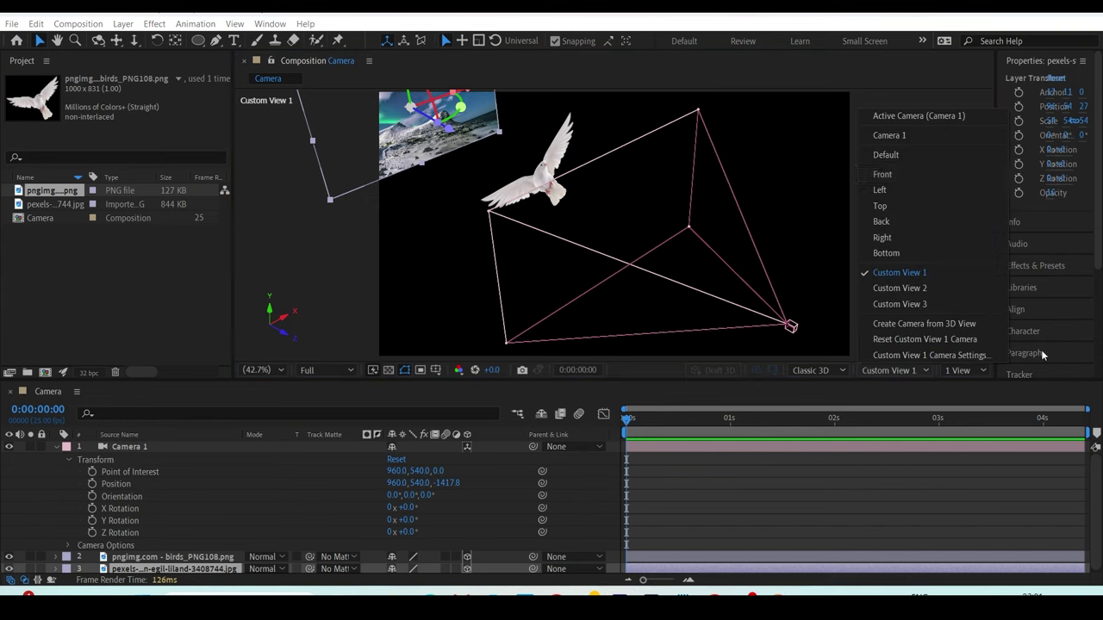
{"action": "left_click", "coordinate": [906, 120]}
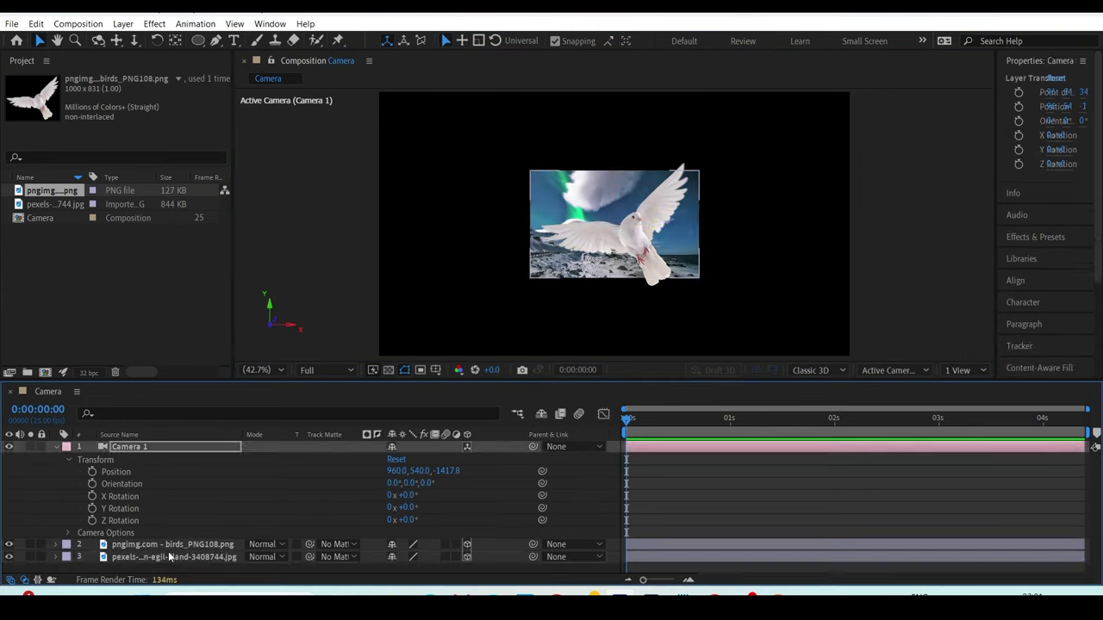
{"action": "left_click", "coordinate": [315, 555]}
{"action": "key", "text": "s"}
{"action": "left_click_drag", "start_coordinate": [405, 567], "coordinate": [448, 540]}
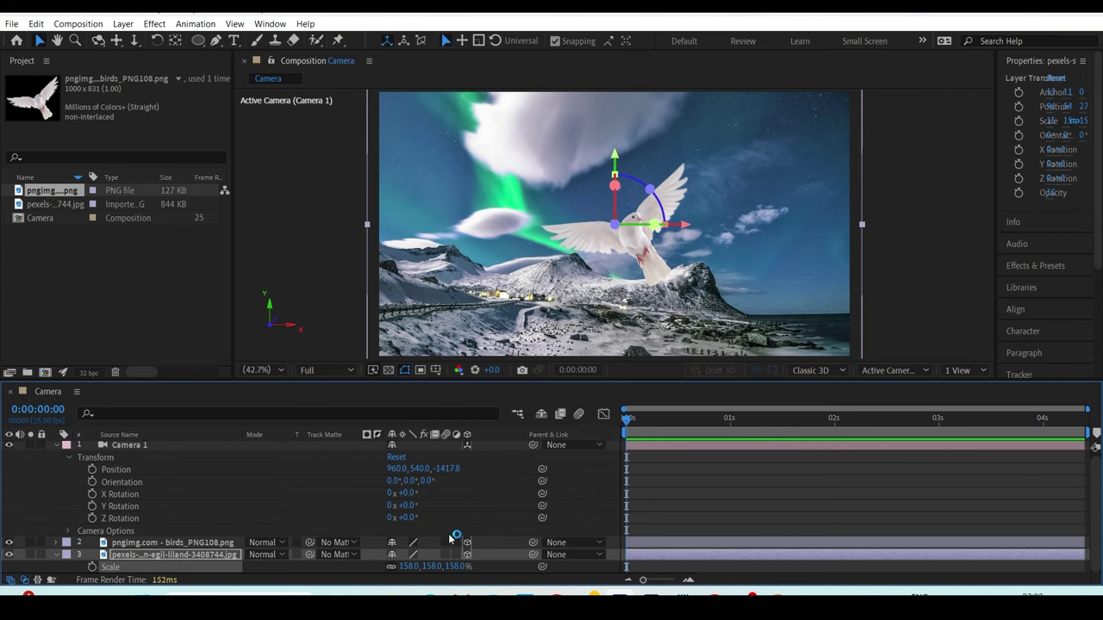
{"action": "scroll", "coordinate": [95, 470], "scroll_direction": "up", "scroll_amount": 1}
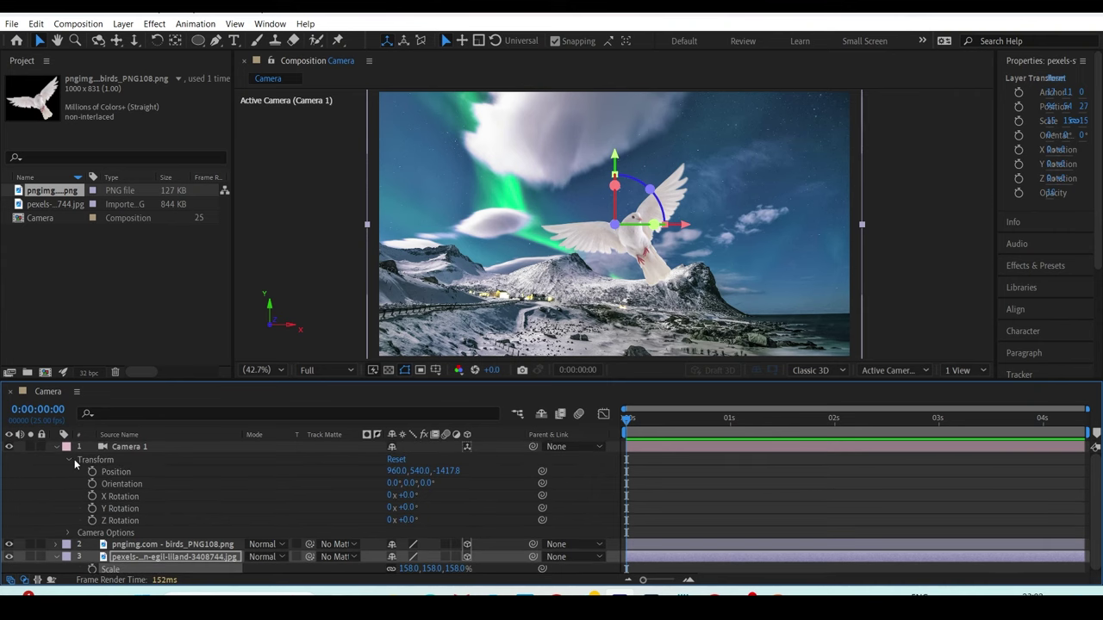
{"action": "left_click", "coordinate": [74, 459]}
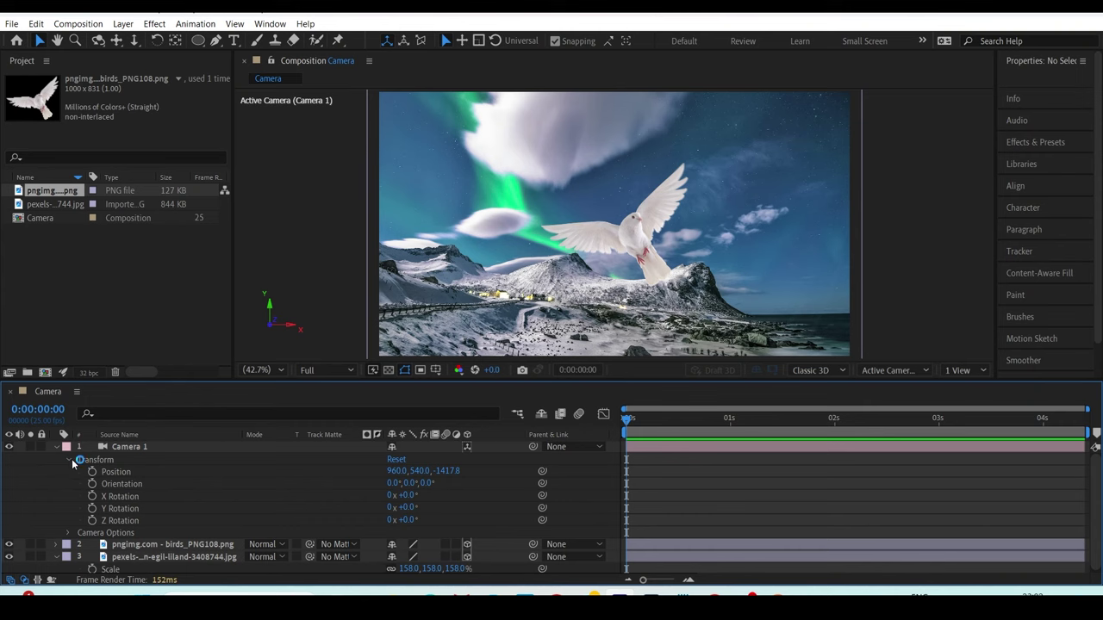
- Expand Camera 1's Camera Options and test a Zoom change, undoing it
{"action": "left_click", "coordinate": [74, 459]}
{"action": "left_click", "coordinate": [70, 472]}
{"action": "scroll", "coordinate": [80, 490], "scroll_direction": "down", "scroll_amount": 1}
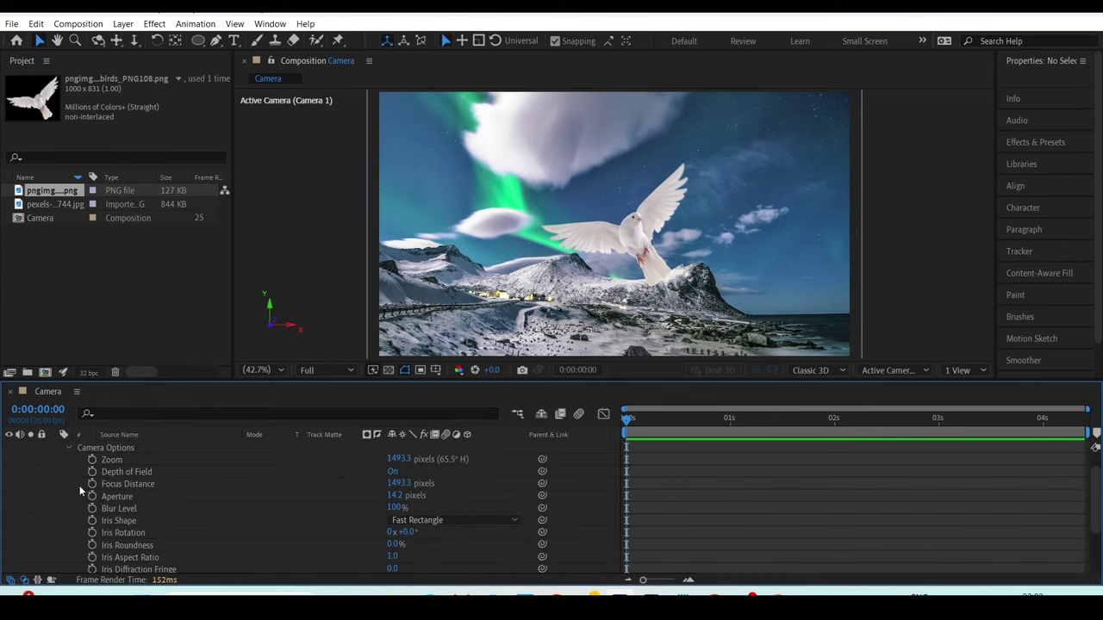
{"action": "scroll", "coordinate": [157, 484], "scroll_direction": "up", "scroll_amount": 1}
{"action": "left_click", "coordinate": [158, 483]}
{"action": "left_click_drag", "start_coordinate": [399, 484], "coordinate": [652, 431]}
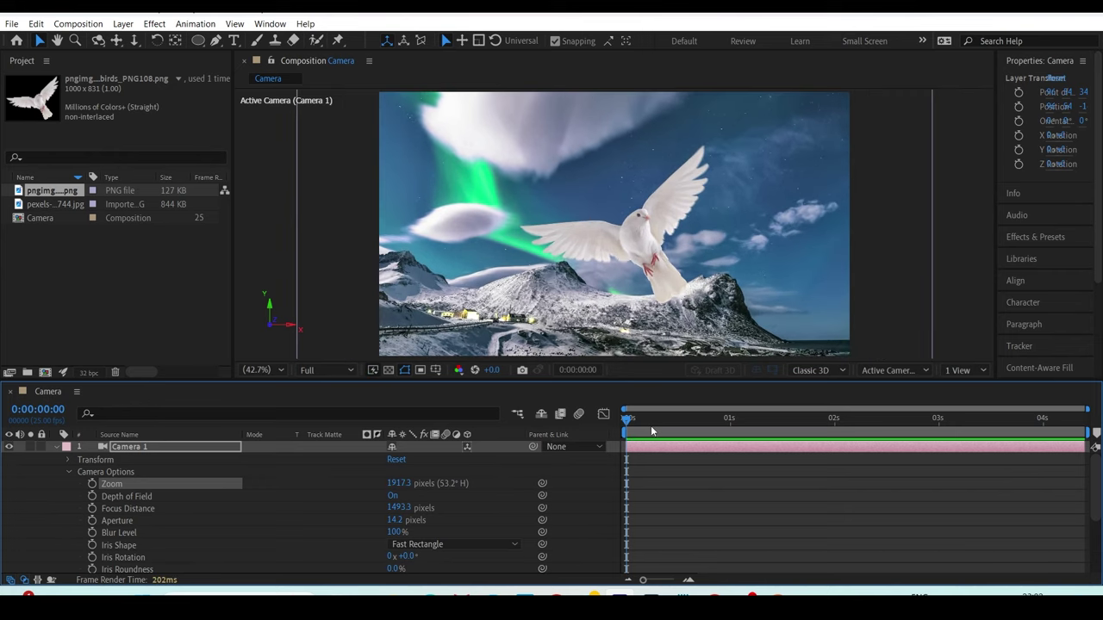
{"action": "key", "text": "ctrl+z"}
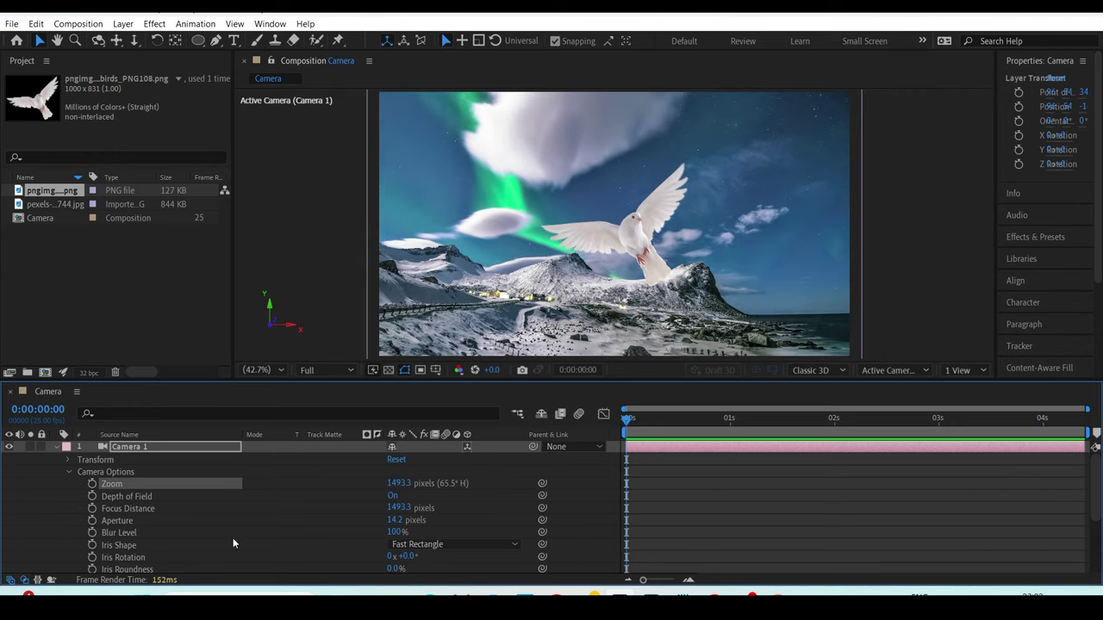
- Toggle Depth of Field off and back on, then select Focus Distance
{"action": "left_click", "coordinate": [143, 498]}
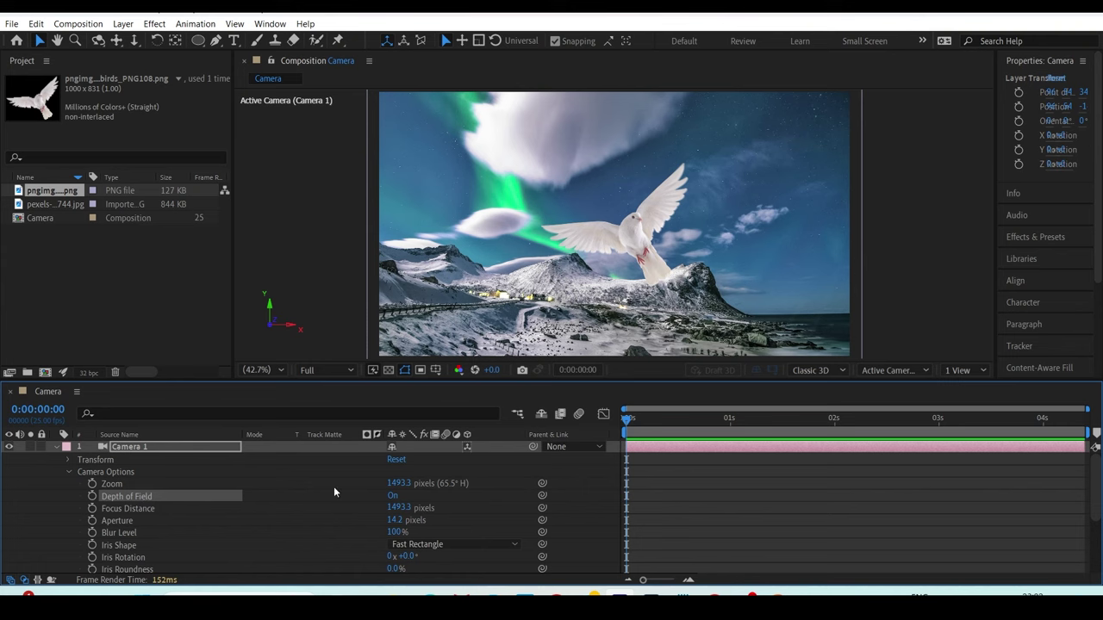
{"action": "left_click", "coordinate": [393, 496]}
{"action": "left_click", "coordinate": [392, 497]}
{"action": "left_click", "coordinate": [188, 509]}
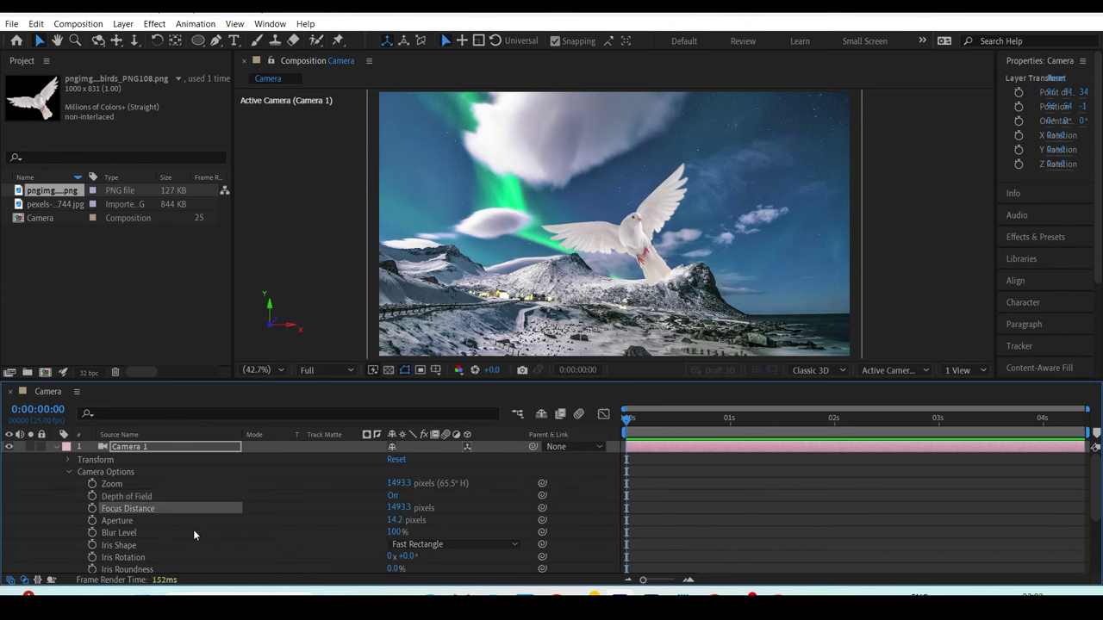
- Switch the viewer to a two-view side-by-side layout and select the dove layer
{"action": "double_click", "coordinate": [158, 449]}
{"action": "left_click_drag", "start_coordinate": [551, 181], "coordinate": [922, 146]}
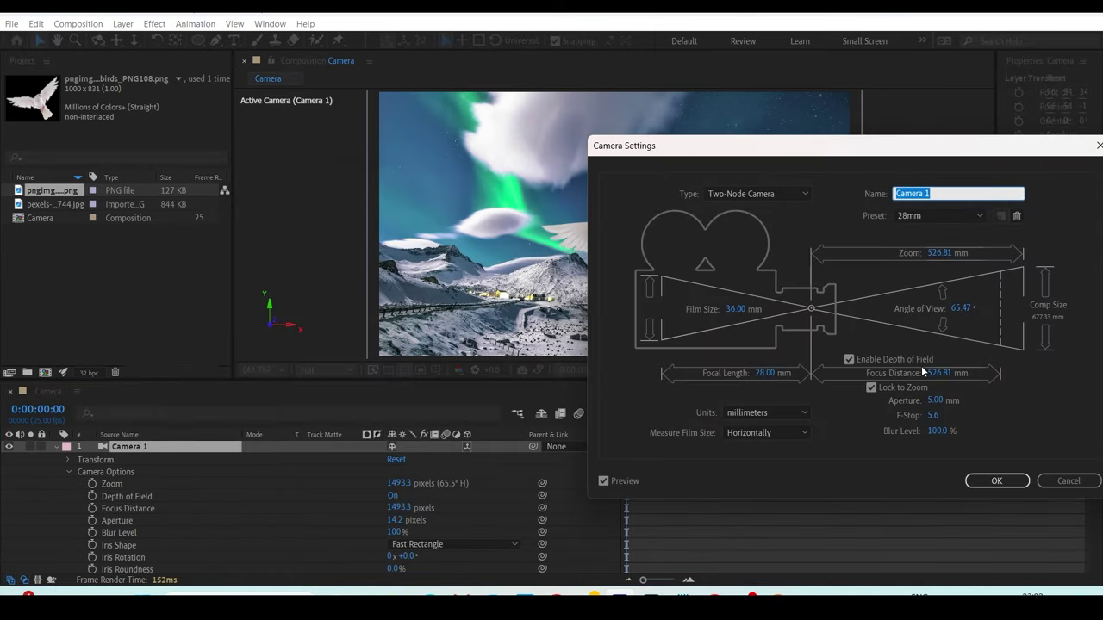
{"action": "left_click_drag", "start_coordinate": [753, 146], "coordinate": [738, 468]}
{"action": "key", "text": "Return"}
{"action": "left_click", "coordinate": [983, 371]}
{"action": "left_click", "coordinate": [967, 405]}
{"action": "left_click", "coordinate": [453, 244]}
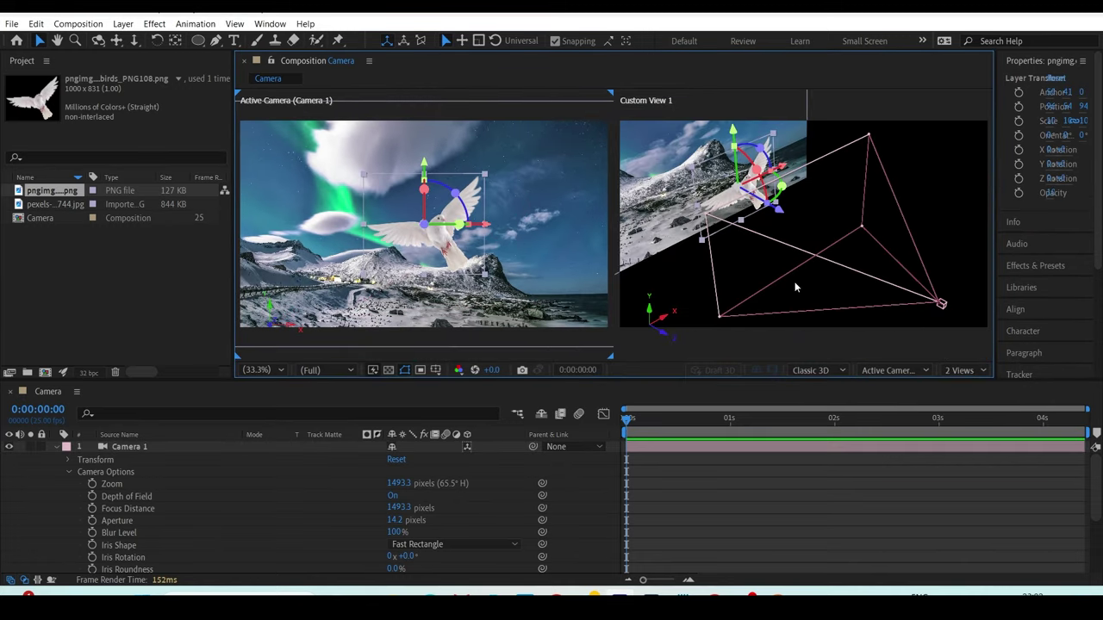
- Enable Camera 1's depth of field locked to zoom, focus distance around 818 mm, and confirm
{"action": "left_click", "coordinate": [151, 449]}
{"action": "double_click", "coordinate": [152, 449]}
{"action": "left_click_drag", "start_coordinate": [740, 466], "coordinate": [367, 325]}
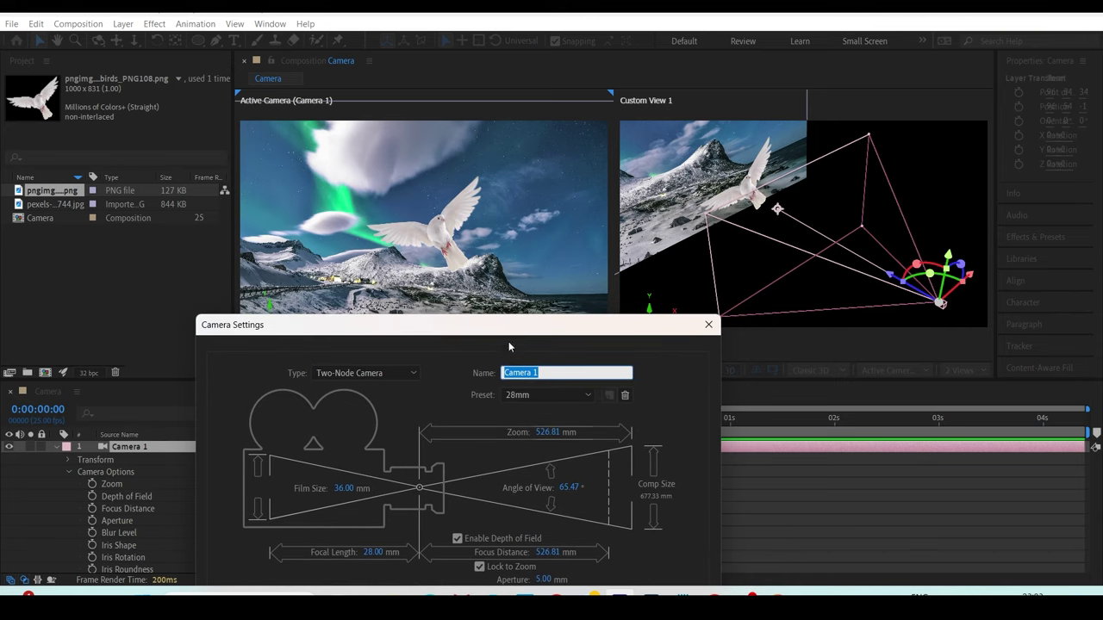
{"action": "left_click_drag", "start_coordinate": [508, 326], "coordinate": [430, 222]}
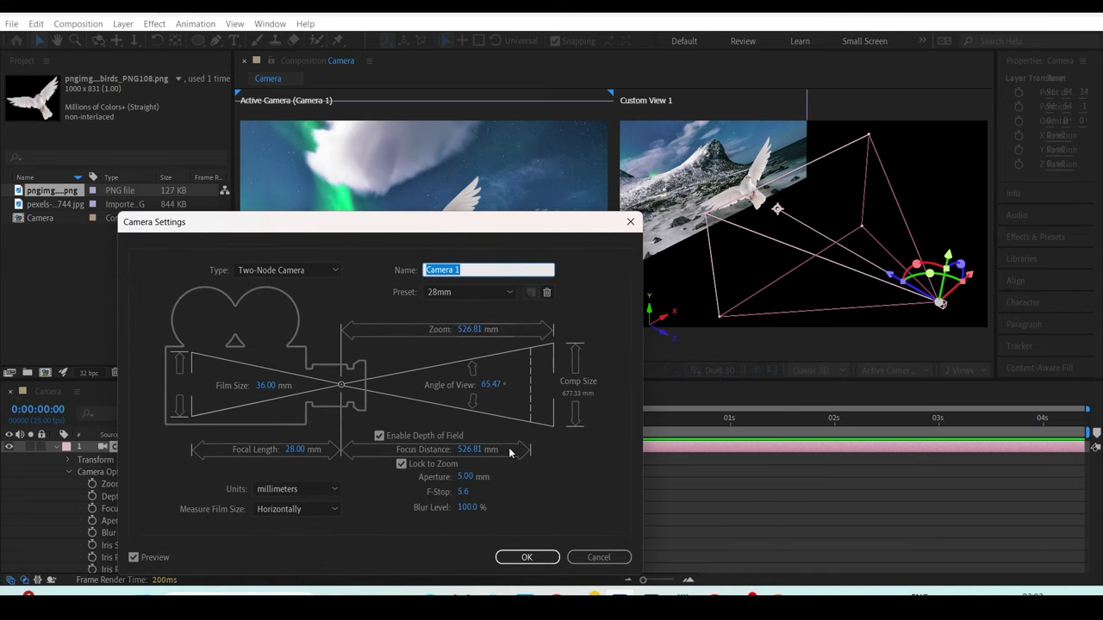
{"action": "mouse_move", "coordinate": [470, 449]}
{"action": "left_mouse_down"}
{"action": "mouse_move", "coordinate": [459, 233]}
{"action": "mouse_move", "coordinate": [554, 338]}
{"action": "left_mouse_up"}
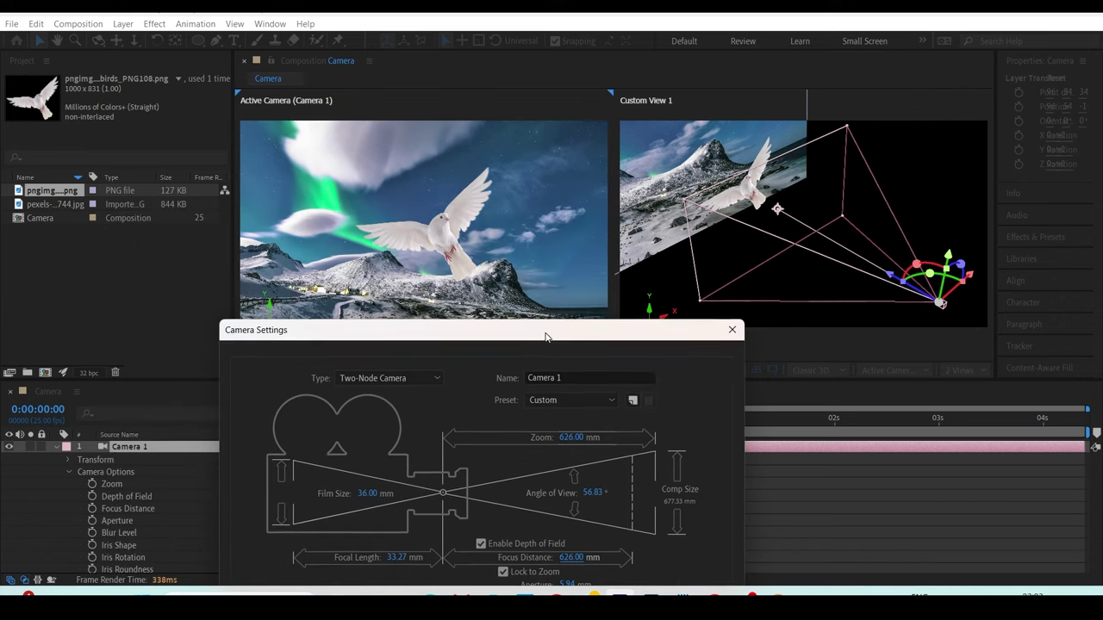
{"action": "left_click_drag", "start_coordinate": [564, 555], "coordinate": [671, 502]}
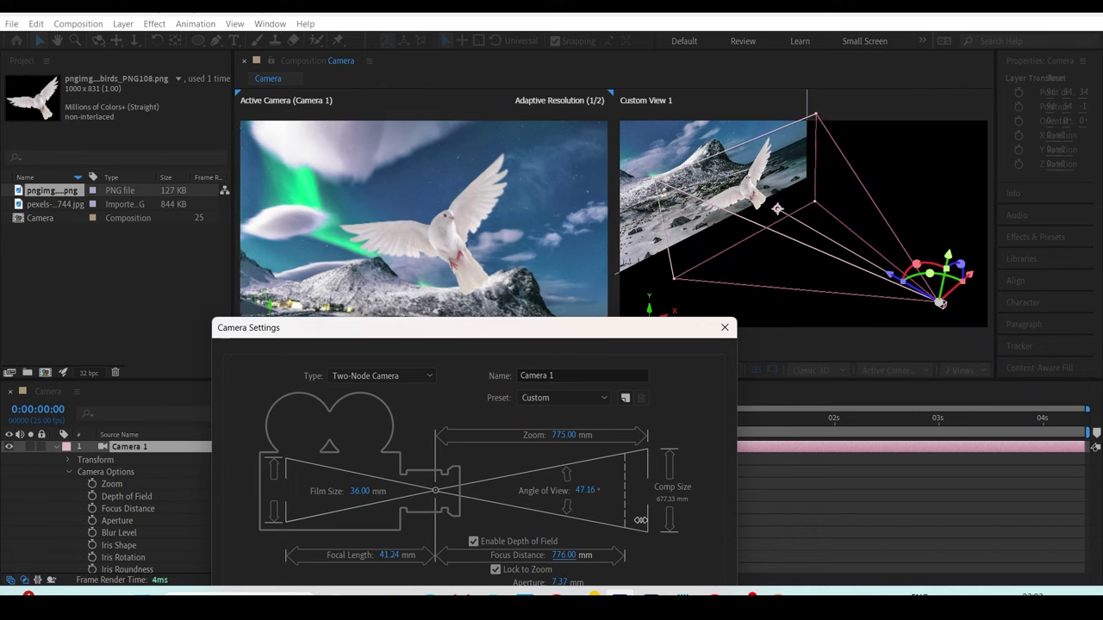
{"action": "left_click_drag", "start_coordinate": [671, 503], "coordinate": [683, 363]}
{"action": "left_click_drag", "start_coordinate": [594, 326], "coordinate": [599, 216]}
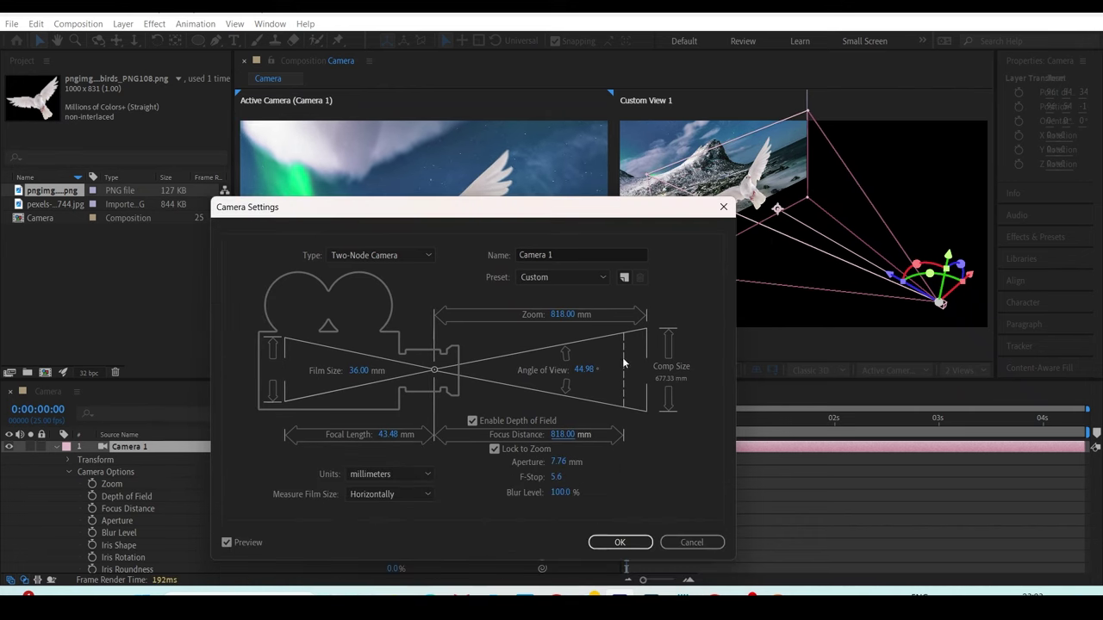
{"action": "left_click", "coordinate": [620, 543]}
{"action": "scroll", "coordinate": [844, 249], "scroll_direction": "down", "scroll_amount": 4}
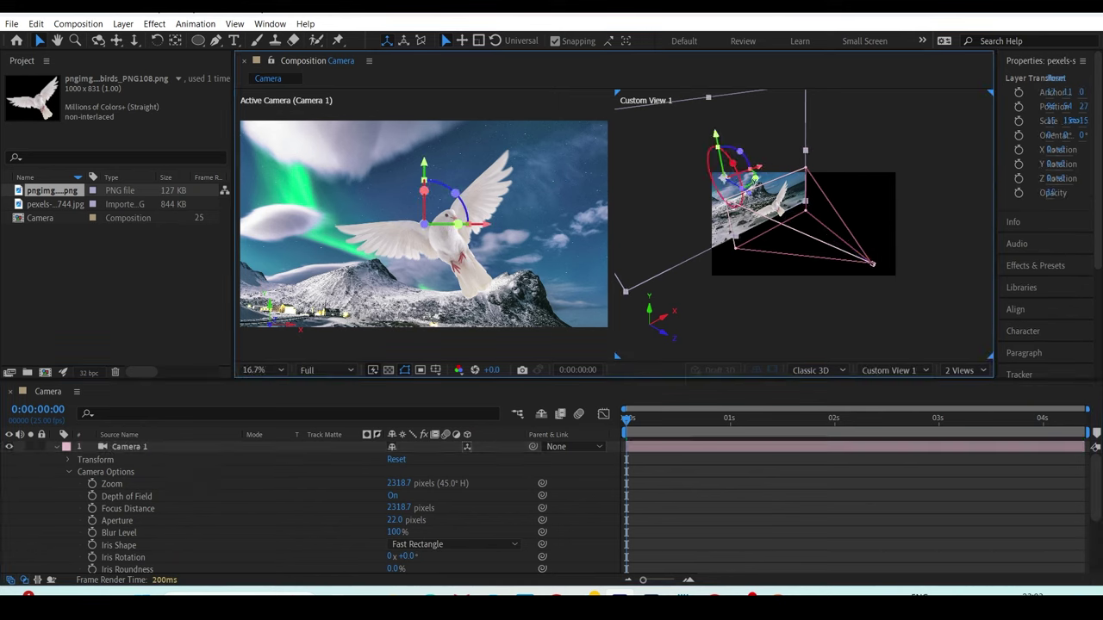
- Push the aurora mountain layer farther back in Z and scale it to 204%
{"action": "left_click", "coordinate": [776, 206]}
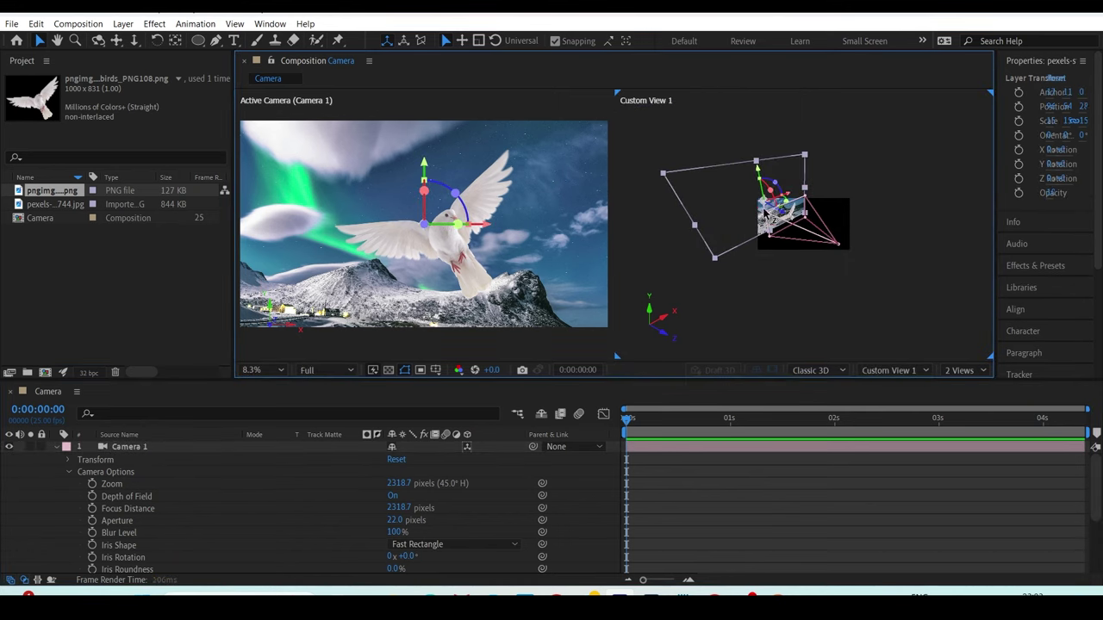
{"action": "left_click_drag", "start_coordinate": [786, 220], "coordinate": [739, 200]}
{"action": "scroll", "coordinate": [313, 490], "scroll_direction": "down", "scroll_amount": 2}
{"action": "scroll", "coordinate": [258, 555], "scroll_direction": "down", "scroll_amount": 2}
{"action": "scroll", "coordinate": [367, 571], "scroll_direction": "down", "scroll_amount": 2}
{"action": "key", "text": "s"}
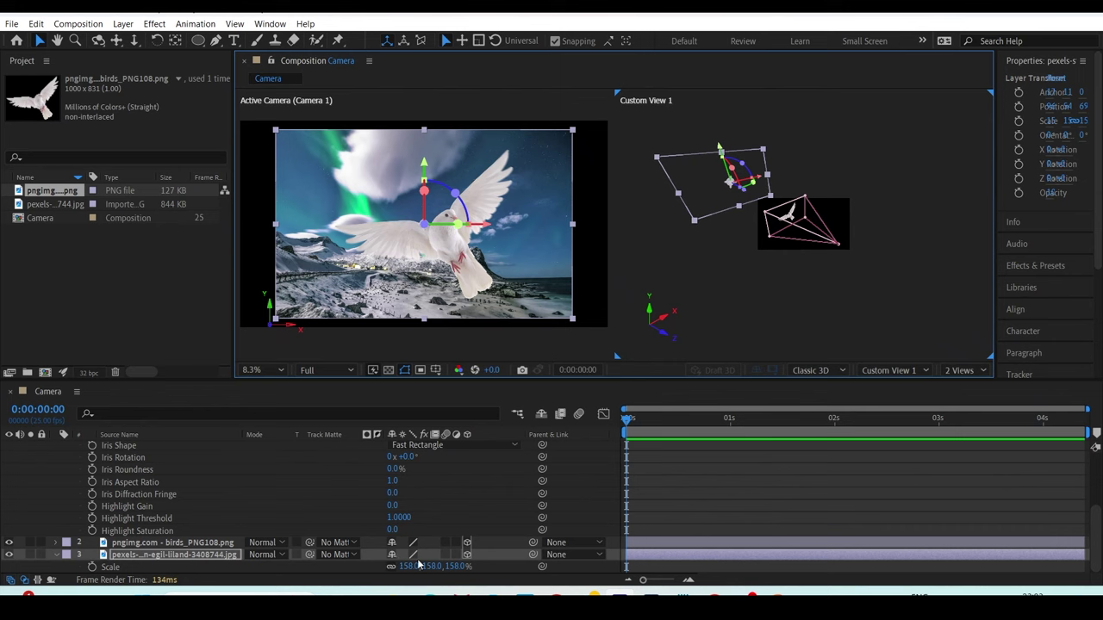
{"action": "left_click_drag", "start_coordinate": [412, 566], "coordinate": [427, 544]}
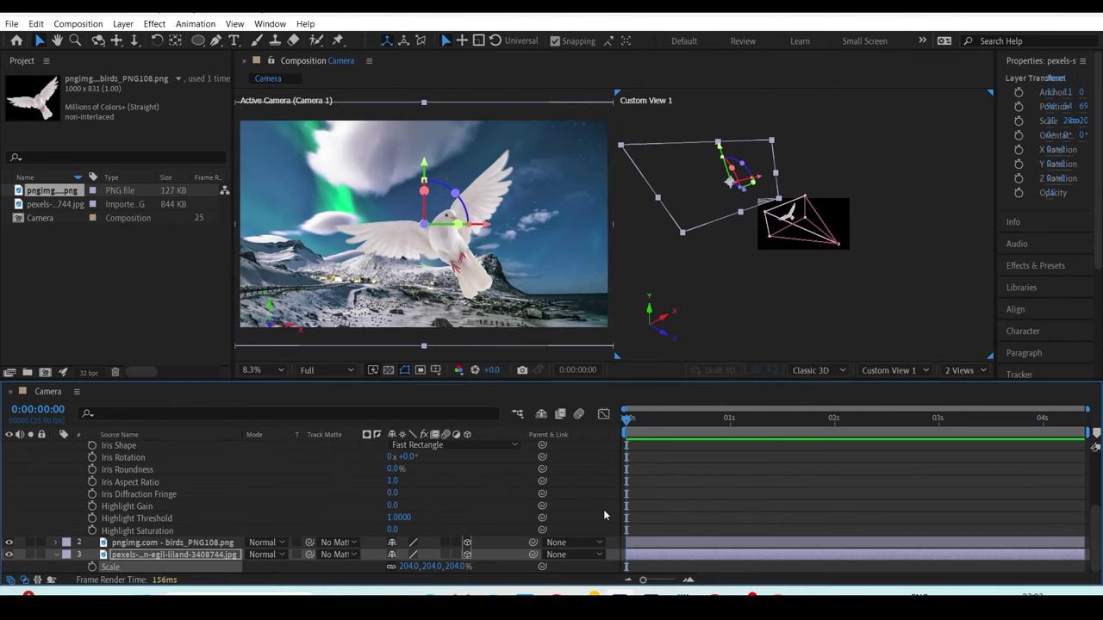
{"action": "scroll", "coordinate": [603, 509], "scroll_direction": "up", "scroll_amount": 3}
{"action": "left_click", "coordinate": [116, 493]}
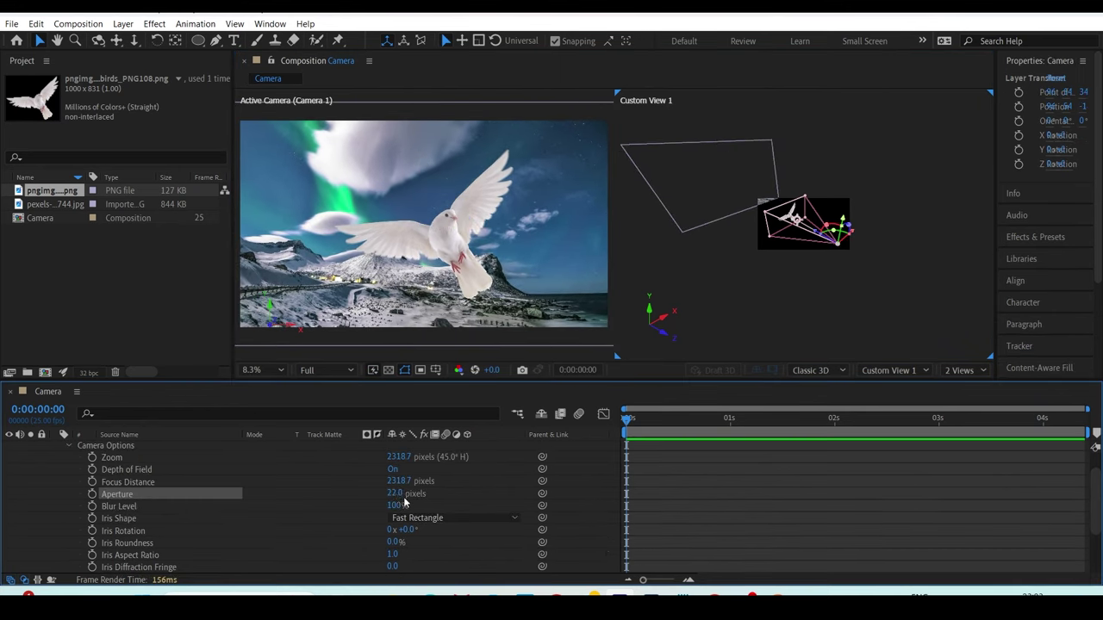
- Raise Camera 1's Aperture to 354 pixels and fit the comp to the viewer
{"action": "left_click_drag", "start_coordinate": [469, 484], "coordinate": [601, 465]}
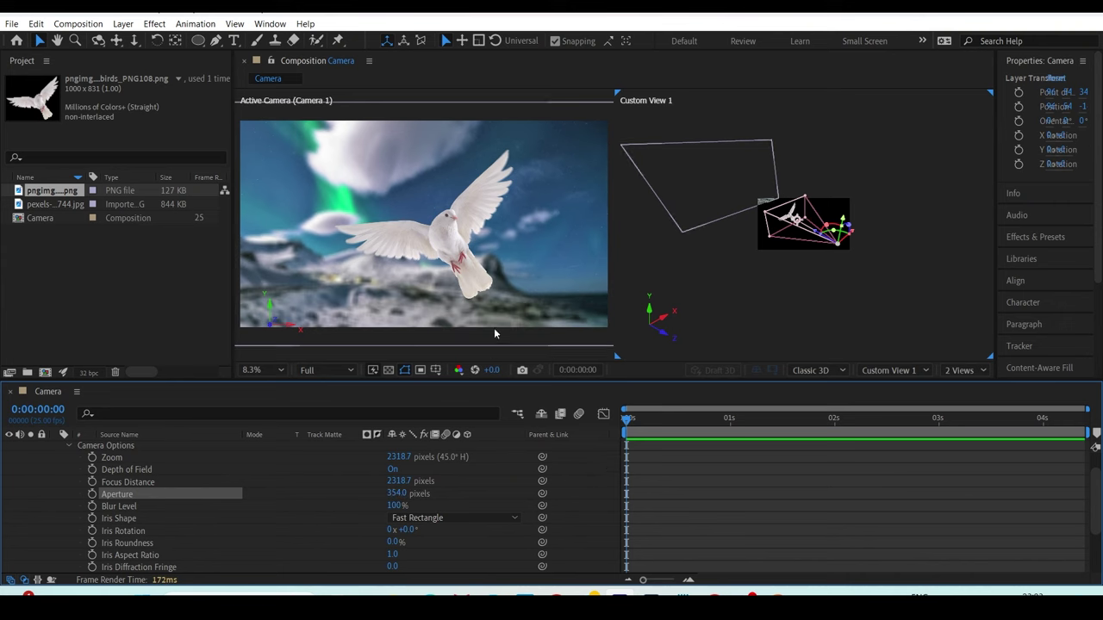
{"action": "left_click", "coordinate": [261, 368]}
{"action": "left_click", "coordinate": [261, 368]}
{"action": "left_click", "coordinate": [274, 128]}
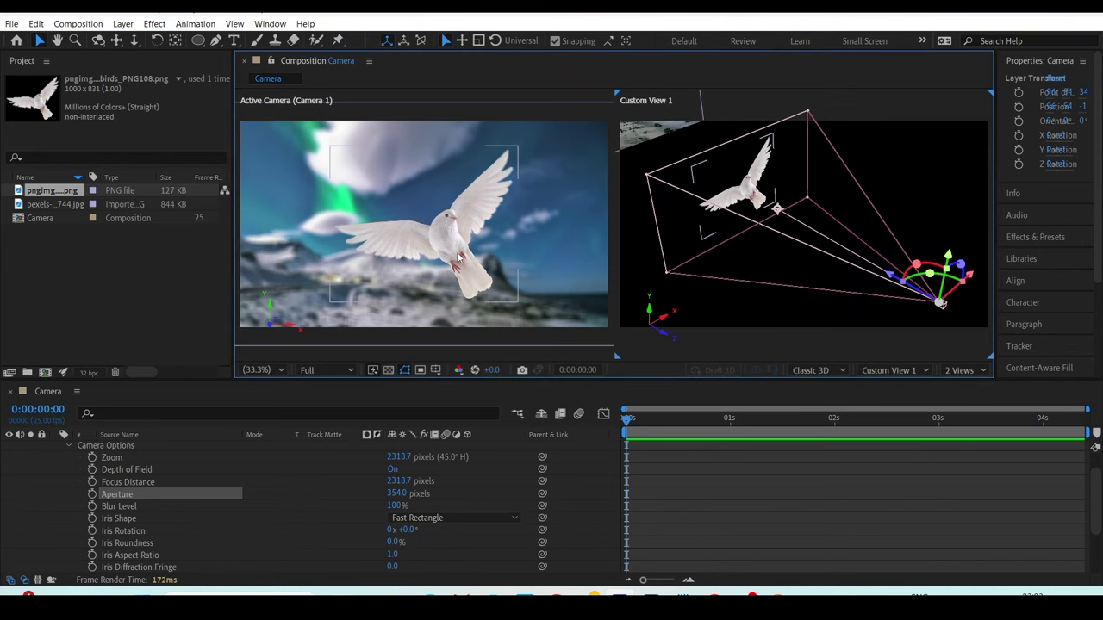
- Set Camera 1's Focus Distance to 2332.7 pixels
{"action": "left_click", "coordinate": [148, 482]}
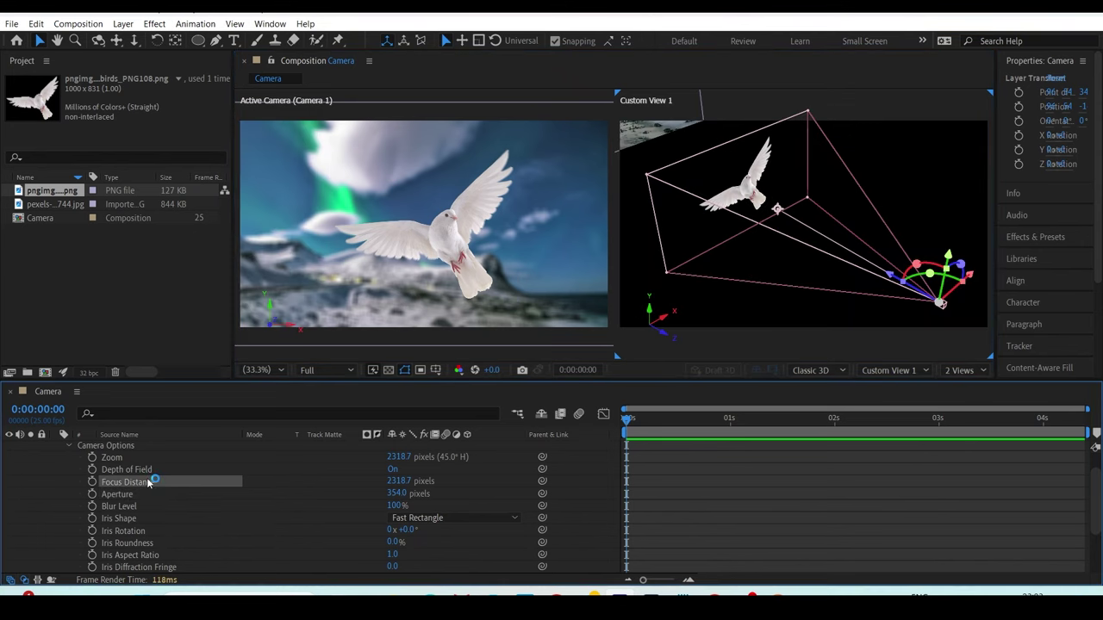
{"action": "mouse_move", "coordinate": [400, 481]}
{"action": "left_mouse_down"}
{"action": "mouse_move", "coordinate": [504, 467]}
{"action": "mouse_move", "coordinate": [465, 469]}
{"action": "left_mouse_up"}
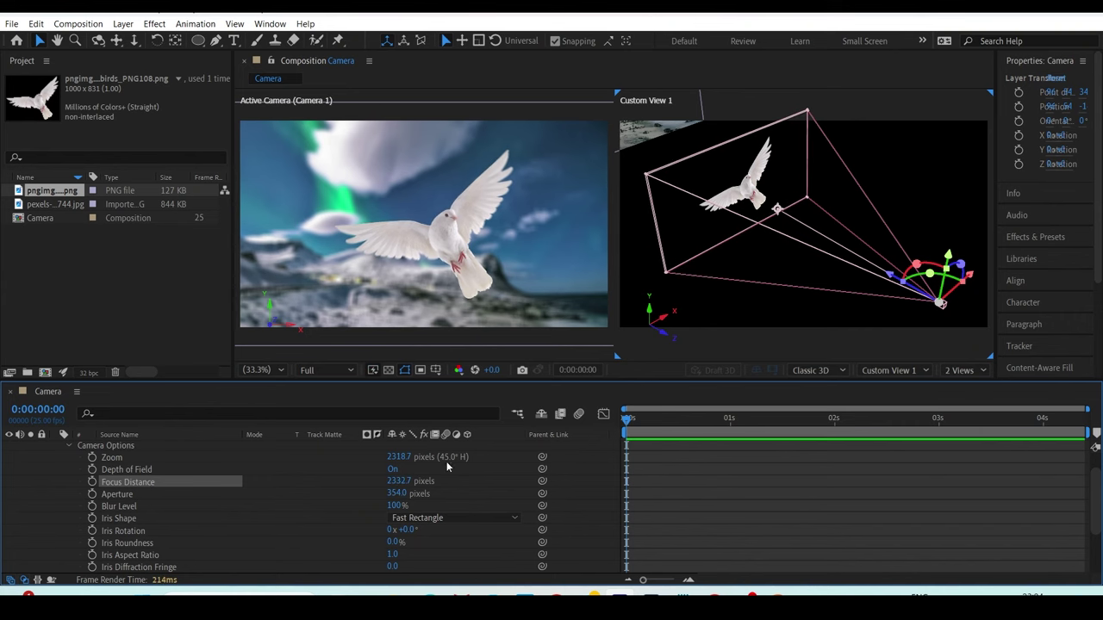
{"action": "left_click", "coordinate": [412, 482]}
{"action": "key", "text": "Return"}
{"action": "left_click", "coordinate": [410, 481]}
{"action": "key", "text": "Return"}
{"action": "scroll", "coordinate": [179, 491], "scroll_direction": "up", "scroll_amount": 2}
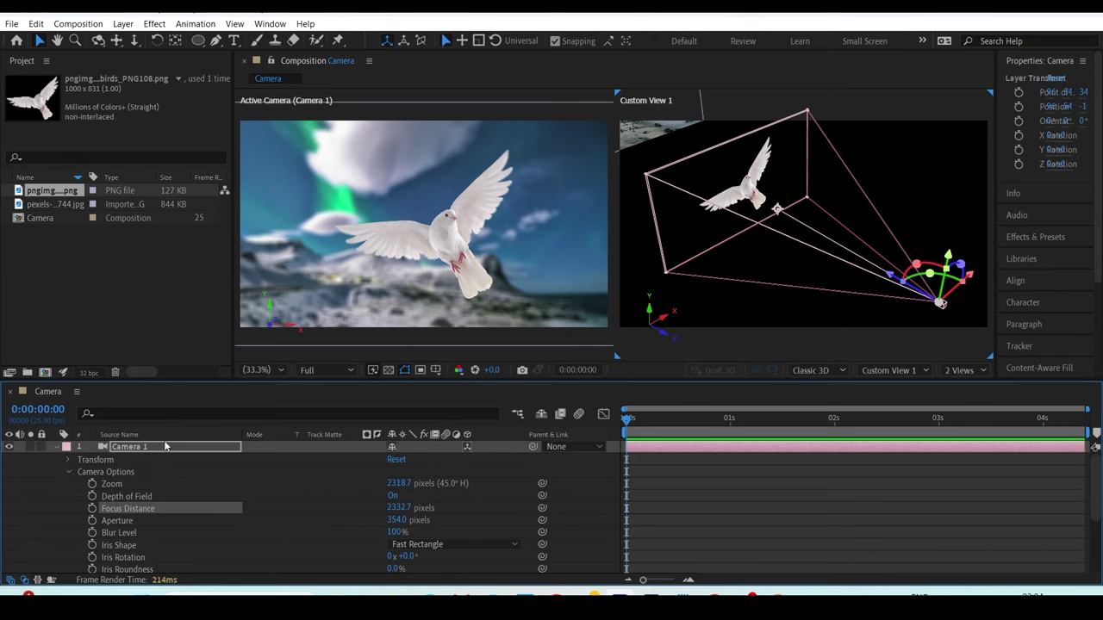
- Open Camera 1's settings, compare depth of field off and on, and enter a 160 aperture
{"action": "double_click", "coordinate": [166, 445]}
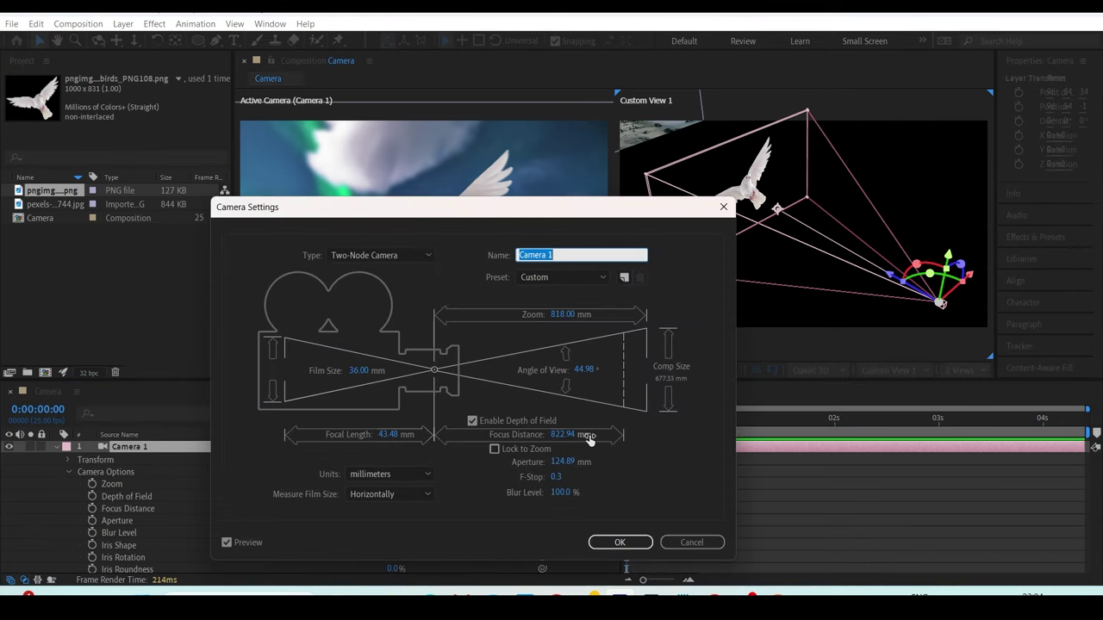
{"action": "left_click_drag", "start_coordinate": [509, 207], "coordinate": [761, 156]}
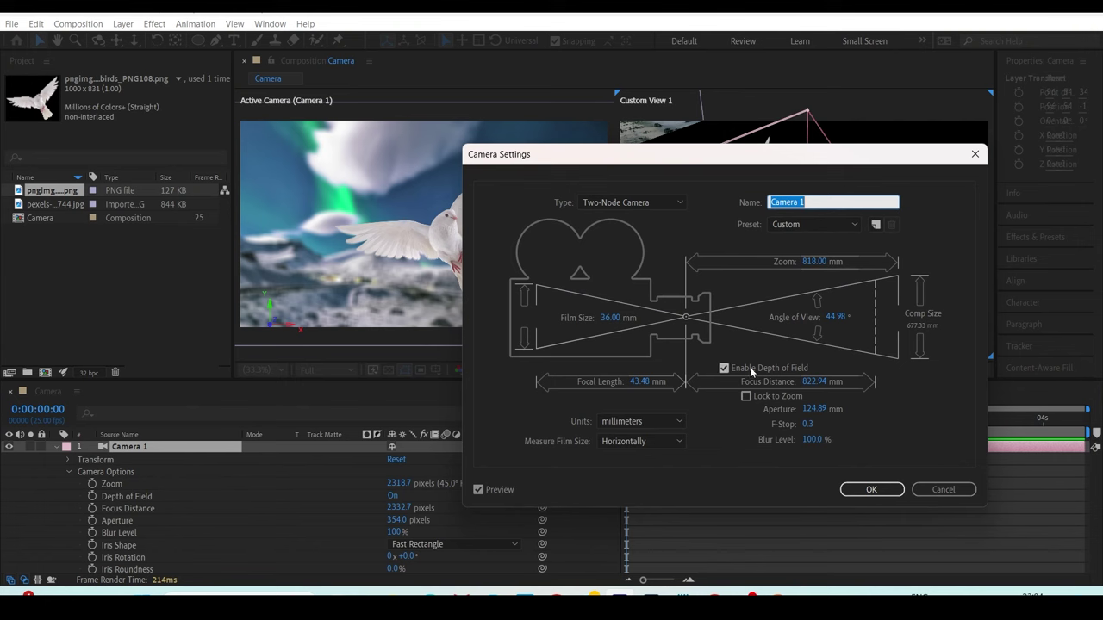
{"action": "left_click", "coordinate": [724, 368]}
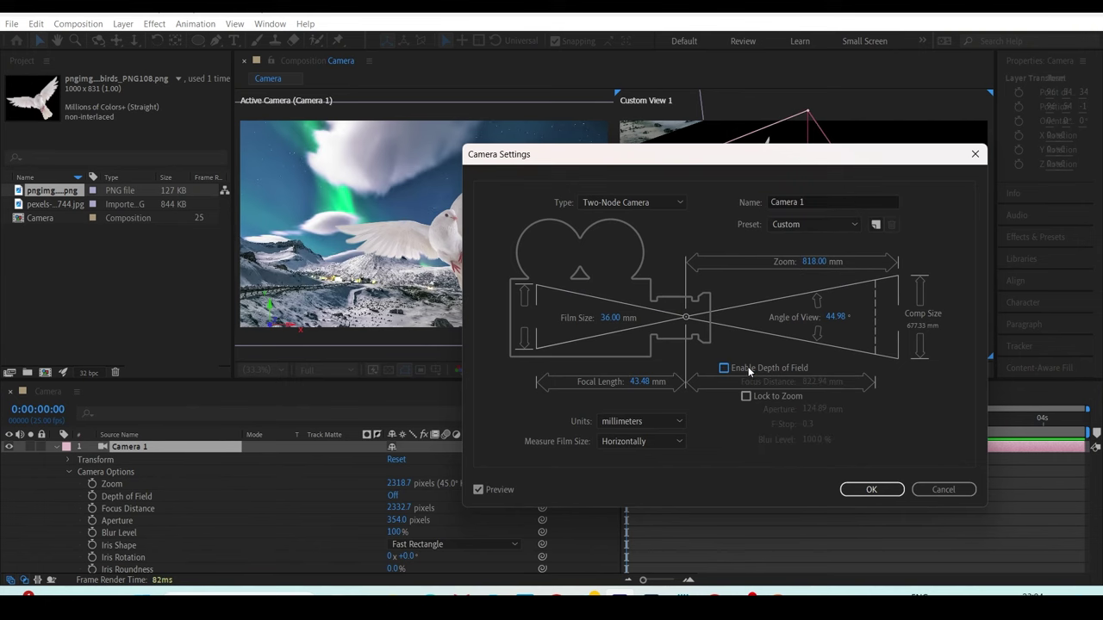
{"action": "left_click", "coordinate": [743, 368]}
{"action": "left_click", "coordinate": [723, 371]}
{"action": "left_click", "coordinate": [724, 369]}
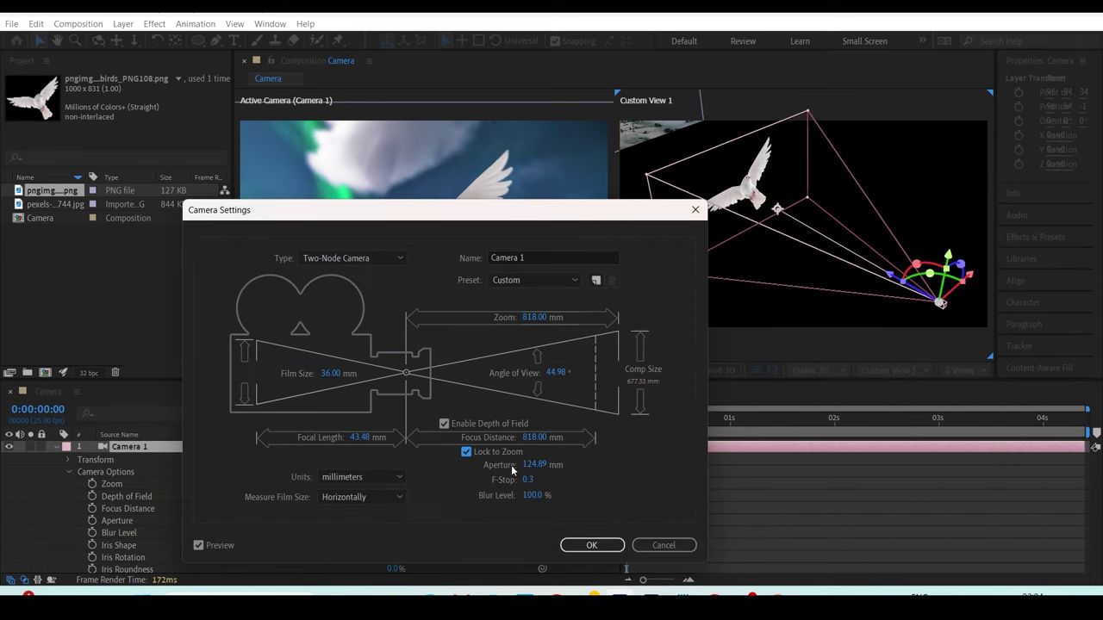
{"action": "left_click", "coordinate": [531, 465]}
{"action": "type", "text": "160"}
{"action": "key", "text": "Return"}
{"action": "left_click_drag", "start_coordinate": [472, 219], "coordinate": [804, 294]}
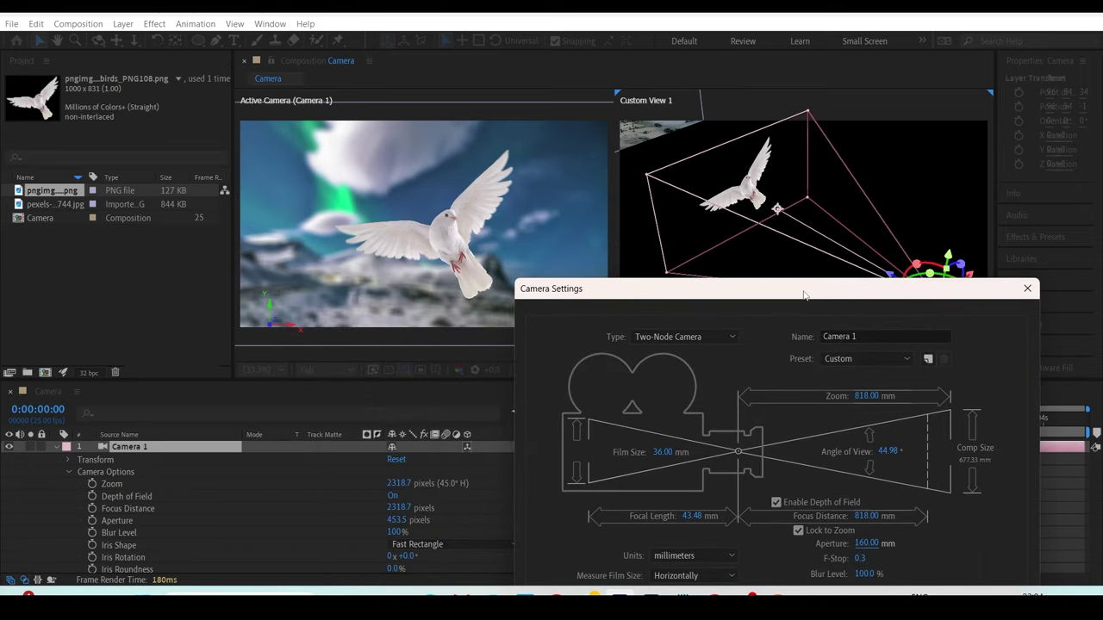
- Widen the aperture to 161.6 pixels, fine-tune the F-Stop, and apply Blur Level 220%
{"action": "left_click_drag", "start_coordinate": [866, 543], "coordinate": [983, 487]}
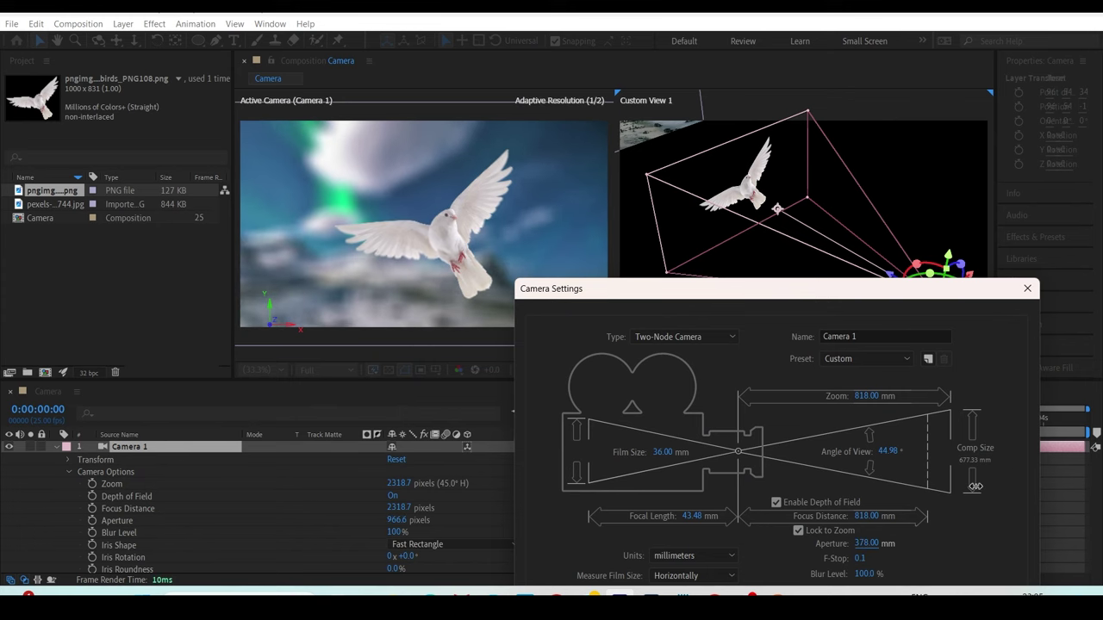
{"action": "left_click_drag", "start_coordinate": [847, 311], "coordinate": [790, 243]}
{"action": "left_click_drag", "start_coordinate": [805, 492], "coordinate": [833, 493]}
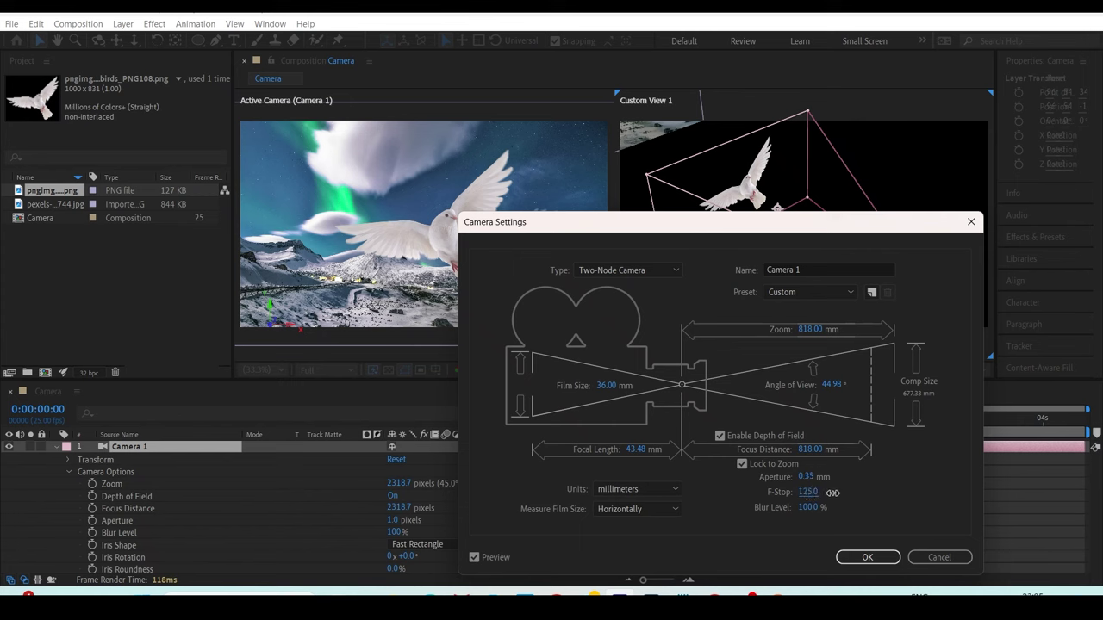
{"action": "left_click_drag", "start_coordinate": [832, 493], "coordinate": [817, 512]}
{"action": "mouse_move", "coordinate": [806, 510]}
{"action": "left_mouse_down"}
{"action": "mouse_move", "coordinate": [813, 493]}
{"action": "mouse_move", "coordinate": [797, 495]}
{"action": "mouse_move", "coordinate": [834, 511]}
{"action": "left_mouse_up"}
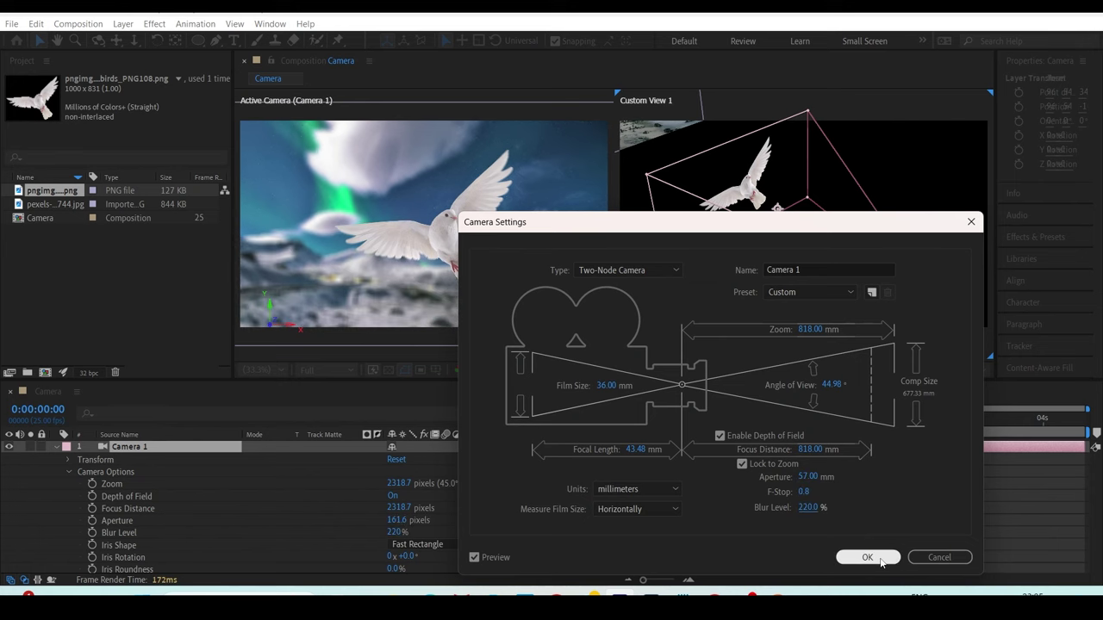
{"action": "left_click", "coordinate": [867, 558]}
{"action": "scroll", "coordinate": [147, 497], "scroll_direction": "down", "scroll_amount": 2}
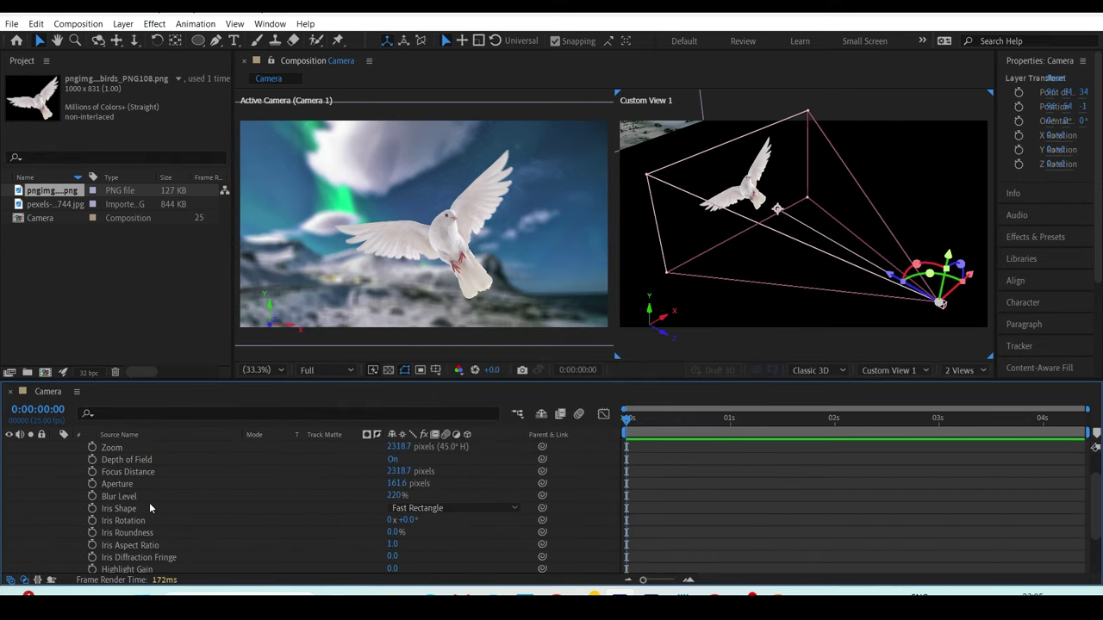
- Enlarge the timeline panel and select Camera 1's Iris Shape property
{"action": "scroll", "coordinate": [149, 496], "scroll_direction": "up", "scroll_amount": 2}
{"action": "left_click_drag", "start_coordinate": [477, 380], "coordinate": [491, 272]}
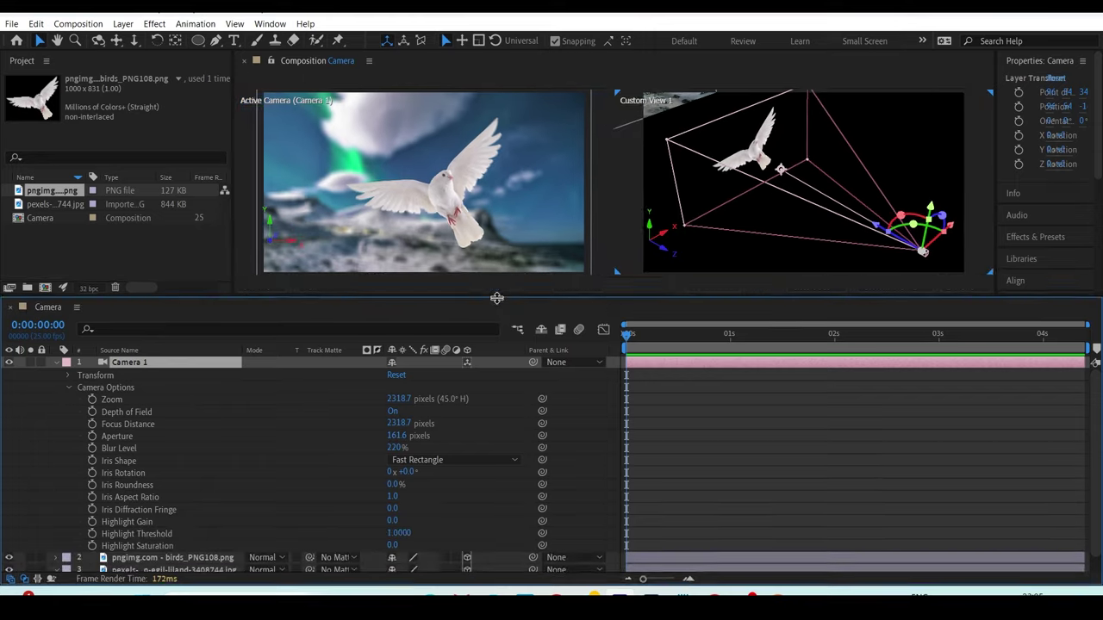
{"action": "left_click", "coordinate": [152, 475]}
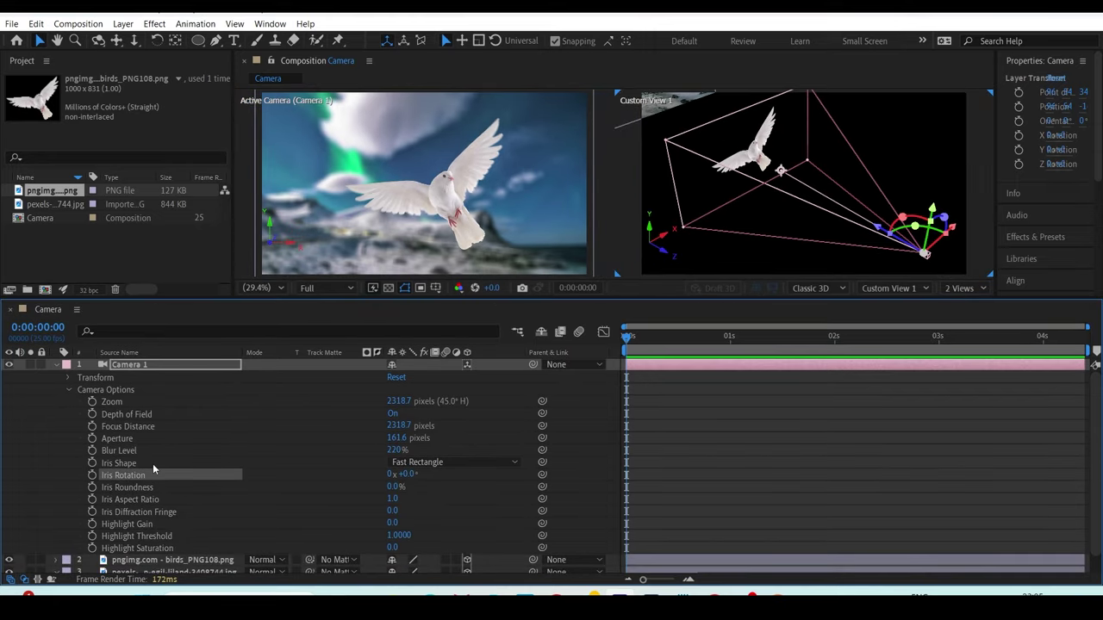
{"action": "left_click", "coordinate": [152, 463]}
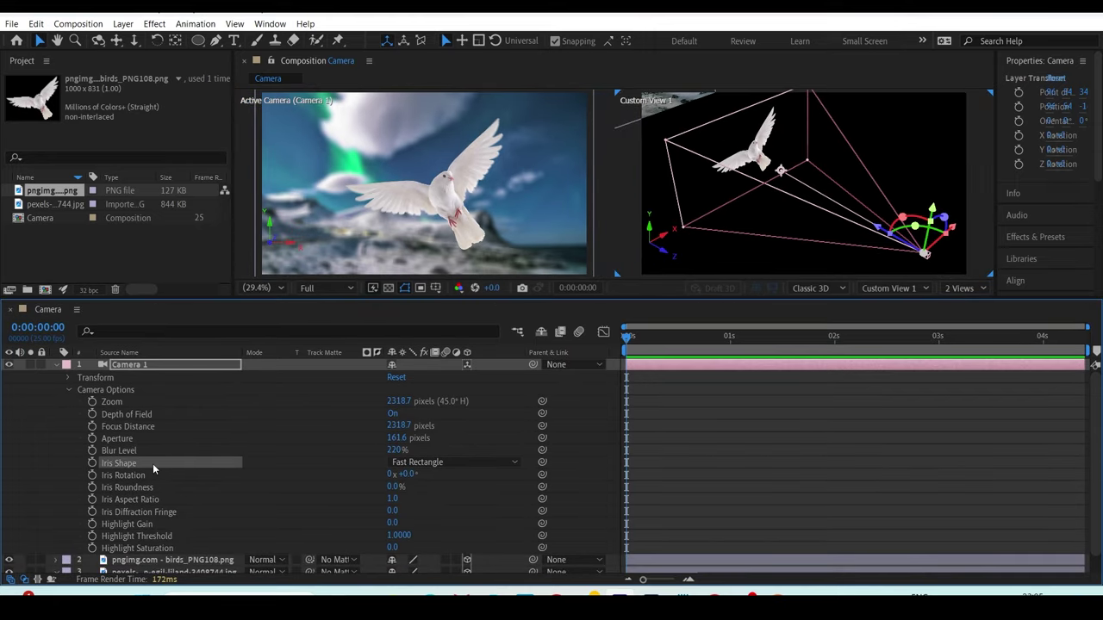
{"action": "left_click", "coordinate": [264, 288]}
{"action": "left_click", "coordinate": [493, 193]}
{"action": "scroll", "coordinate": [493, 193], "scroll_direction": "up", "scroll_amount": 3}
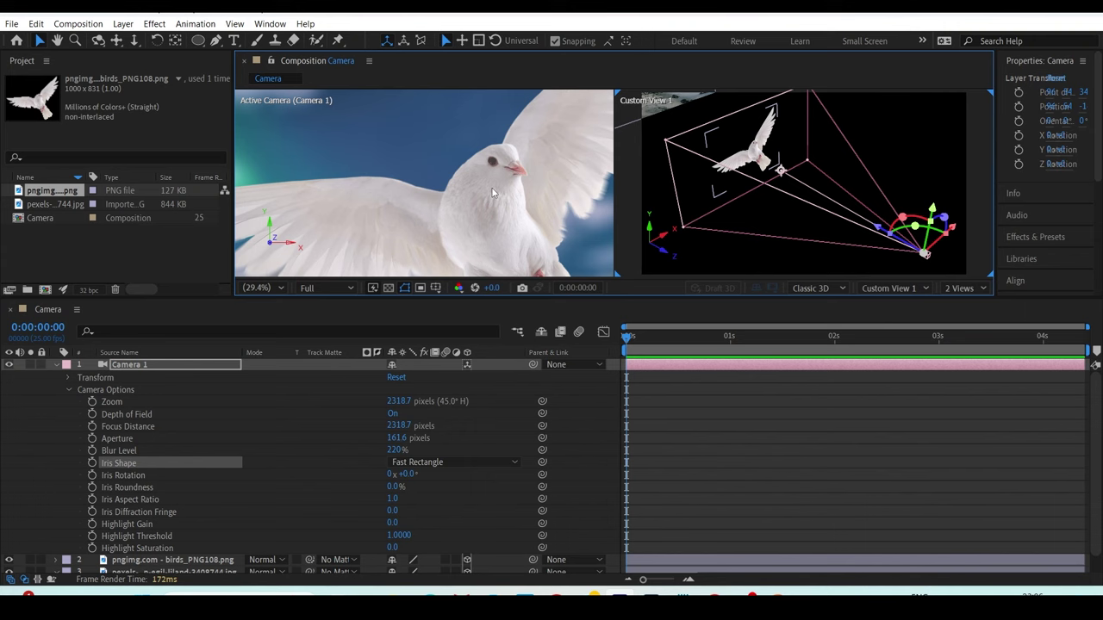
{"action": "scroll", "coordinate": [482, 169], "scroll_direction": "up", "scroll_amount": 2}
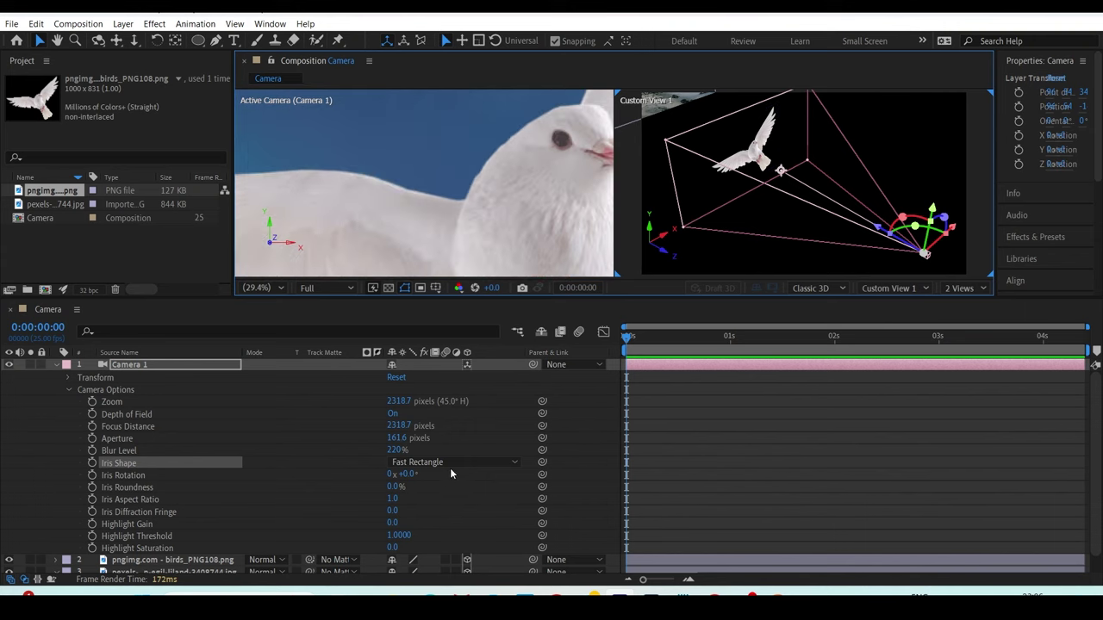
- Change the Iris Shape from Fast Rectangle to Hexagon, briefly trying Square first
{"action": "left_click", "coordinate": [460, 463]}
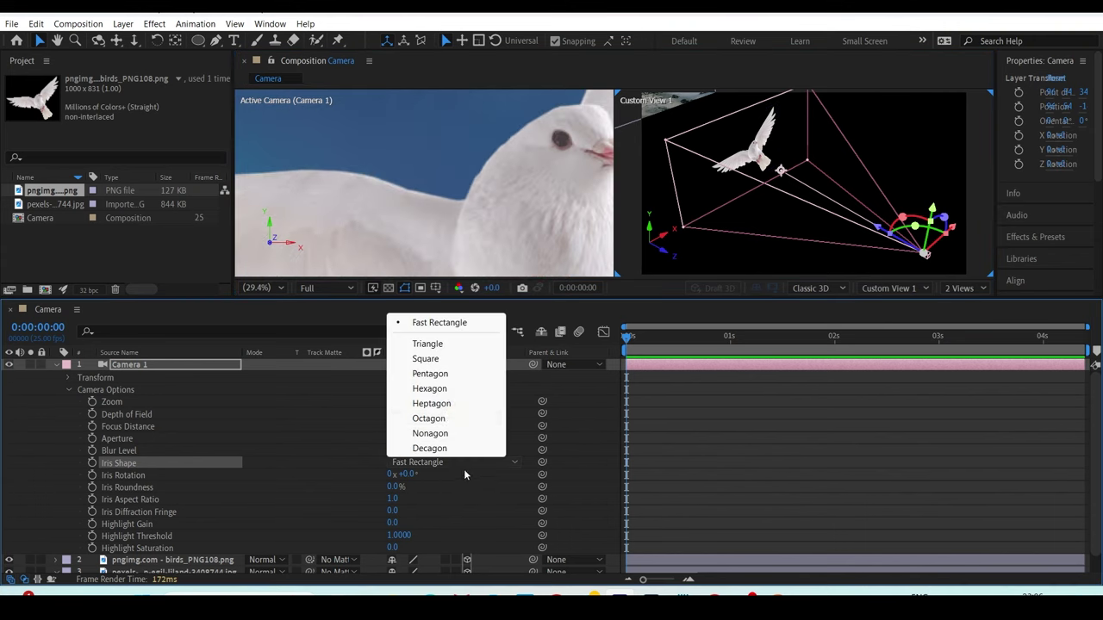
{"action": "left_click", "coordinate": [432, 362]}
{"action": "scroll", "coordinate": [492, 194], "scroll_direction": "up", "scroll_amount": 2}
{"action": "scroll", "coordinate": [491, 194], "scroll_direction": "up", "scroll_amount": 2}
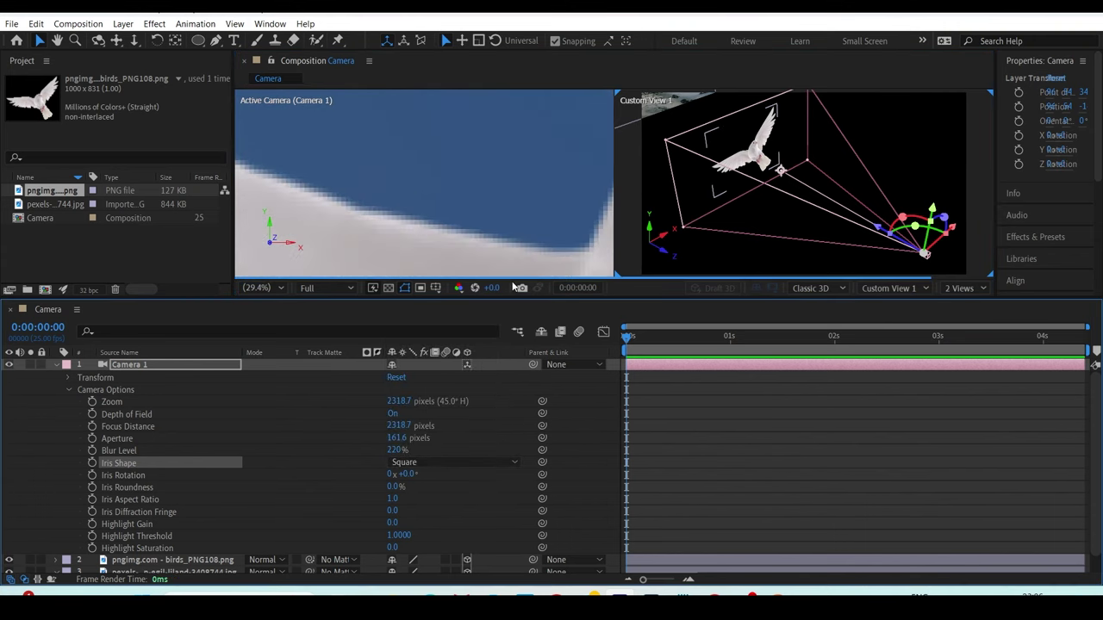
{"action": "left_click", "coordinate": [483, 462]}
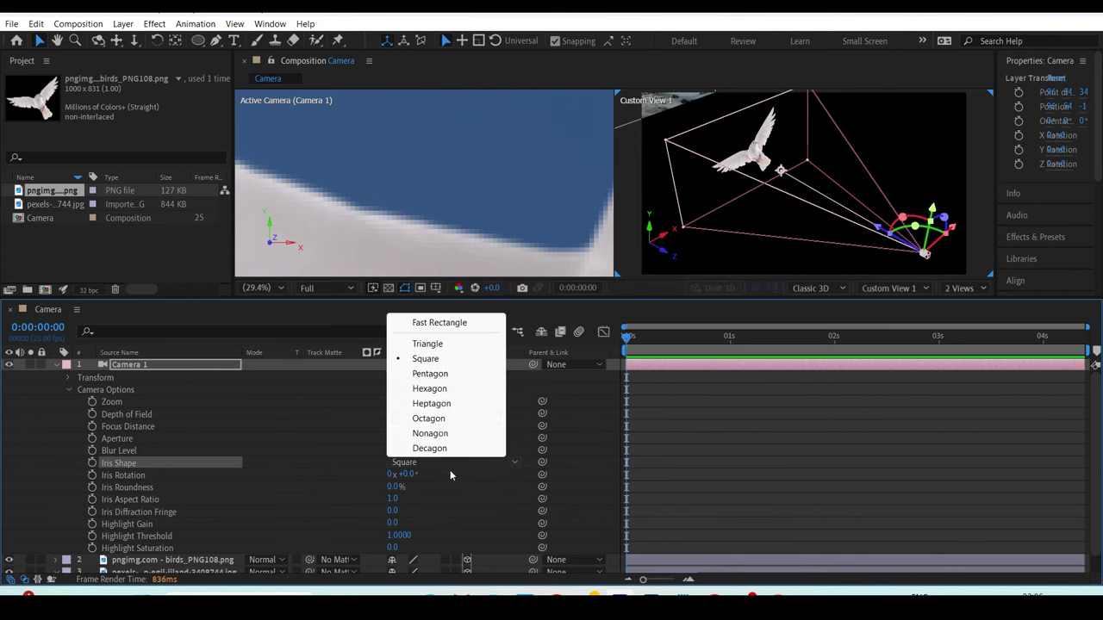
{"action": "left_click", "coordinate": [429, 389]}
{"action": "left_click", "coordinate": [162, 489]}
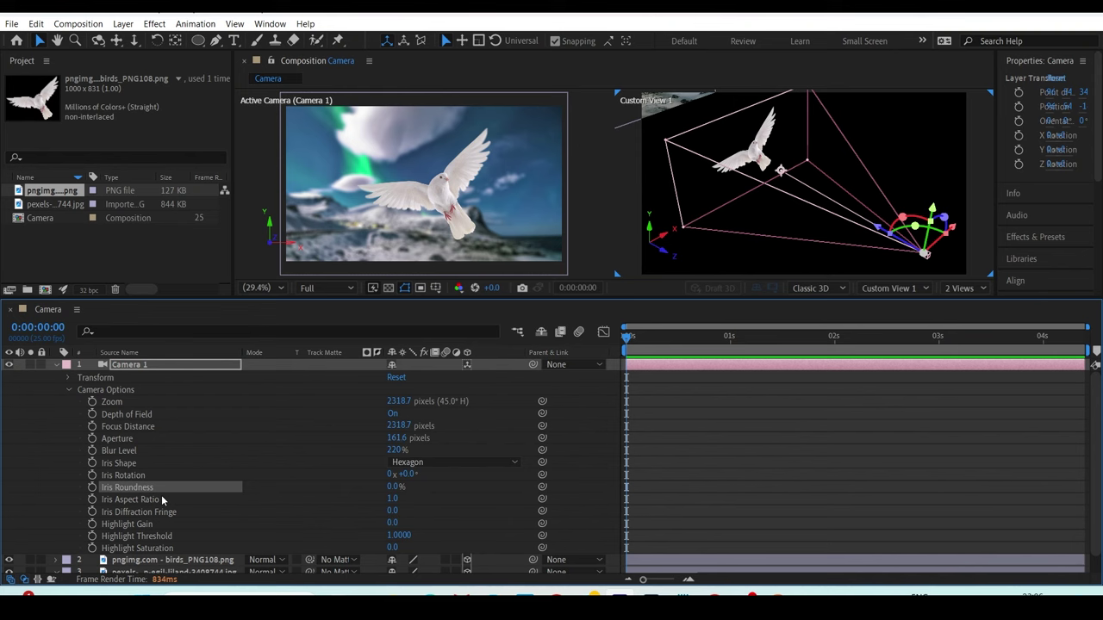
- Test Highlight Gain and return it to 0, then raise Highlight Saturation to 87.0
{"action": "key", "text": "F2"}
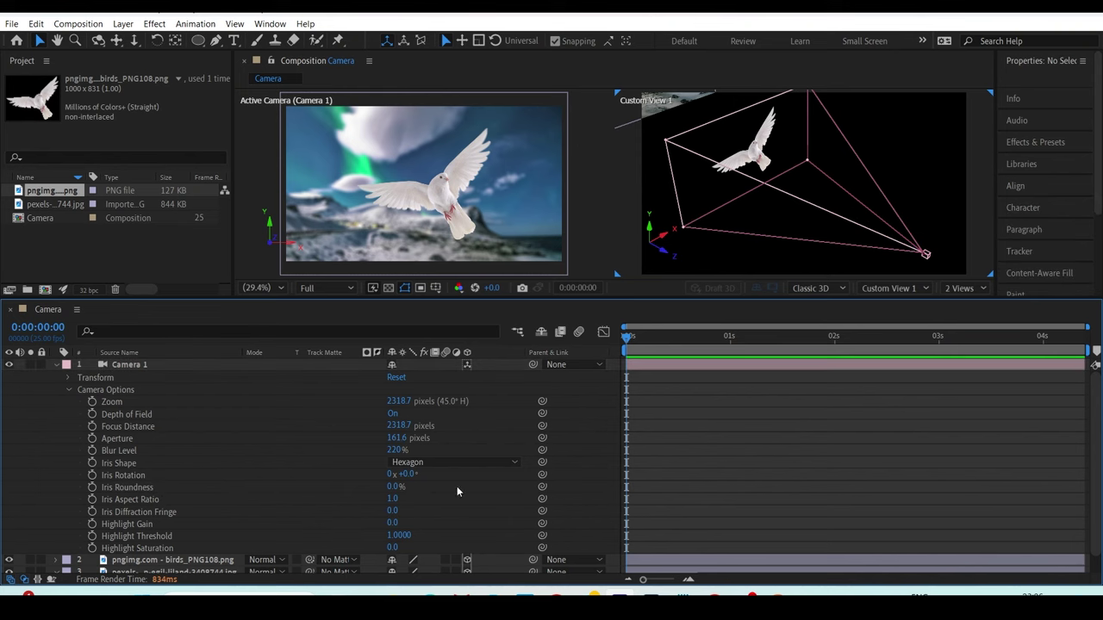
{"action": "left_click", "coordinate": [171, 523]}
{"action": "left_click_drag", "start_coordinate": [392, 523], "coordinate": [474, 499]}
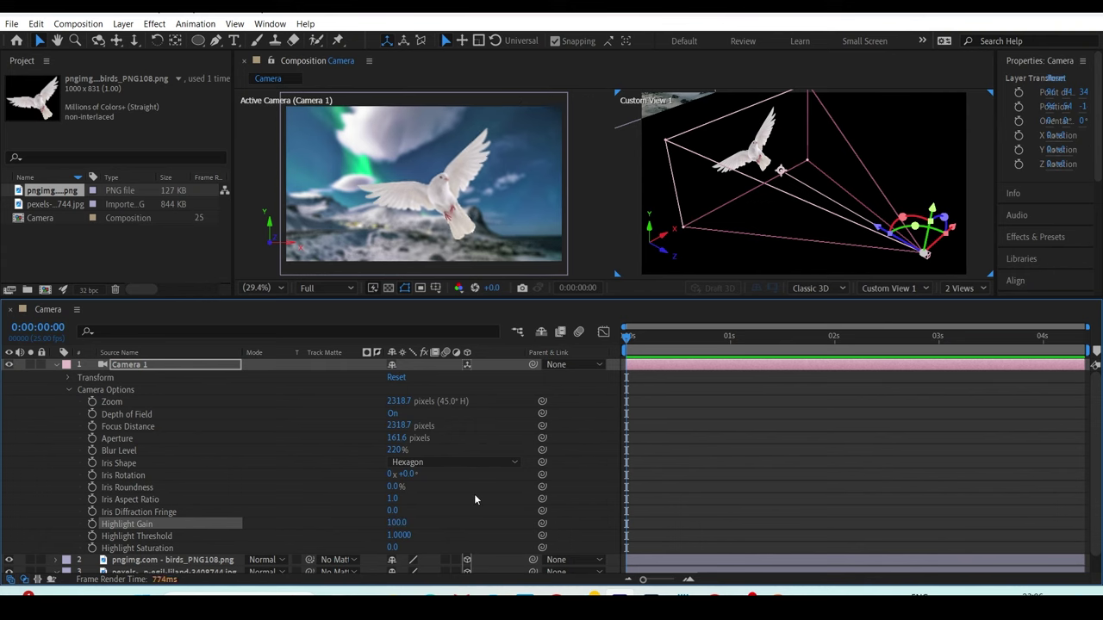
{"action": "left_click_drag", "start_coordinate": [474, 499], "coordinate": [200, 534]}
{"action": "left_click", "coordinate": [407, 536]}
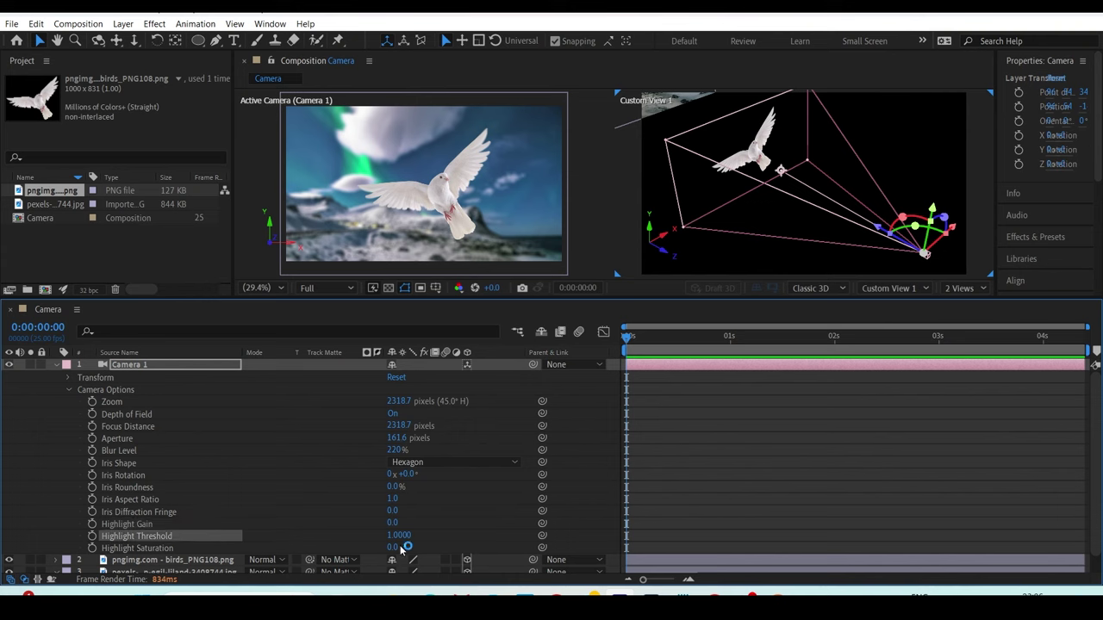
{"action": "left_click_drag", "start_coordinate": [393, 548], "coordinate": [421, 546]}
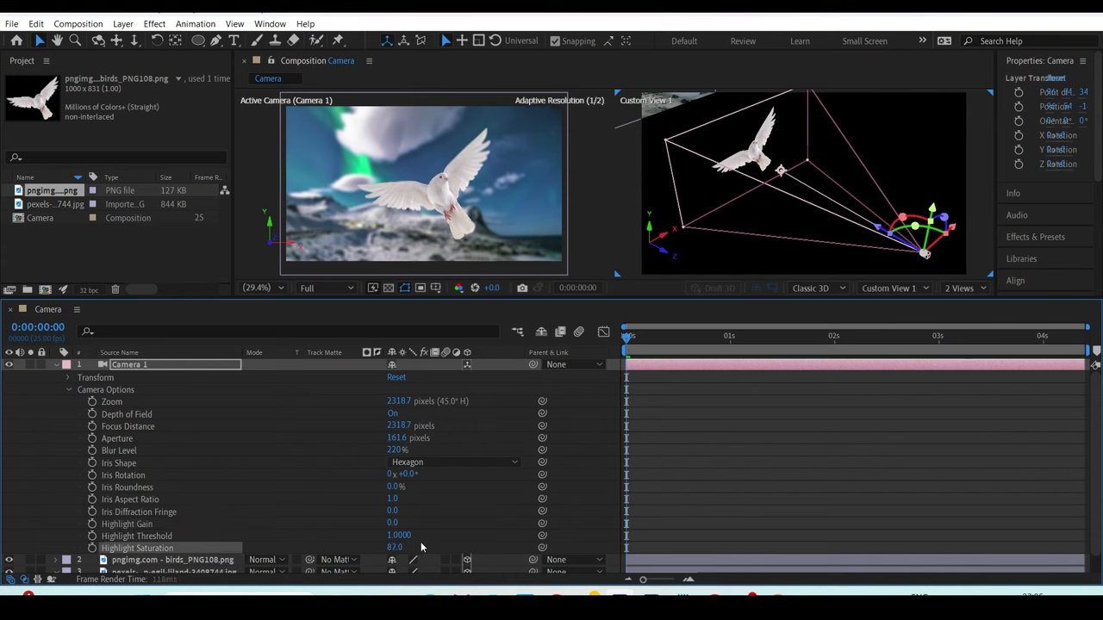
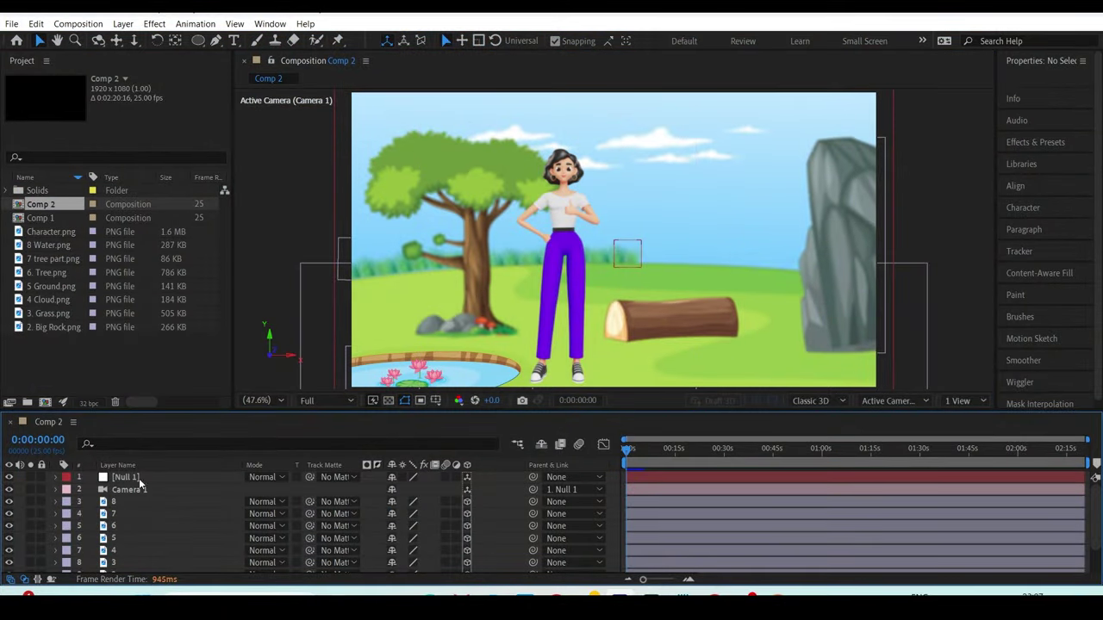
- Select Null 1 and Camera 1 together in Comp 2's timeline and delete both layers
{"action": "left_click", "coordinate": [129, 492]}
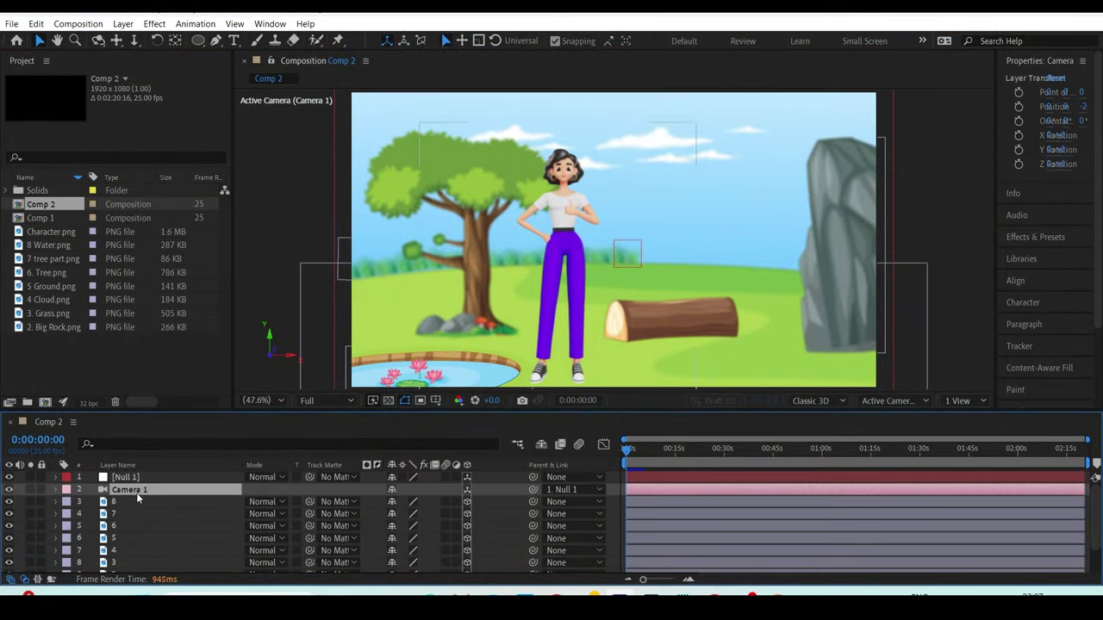
{"action": "left_click", "coordinate": [143, 479]}
{"action": "mouse_move", "coordinate": [813, 450]}
{"action": "left_mouse_down"}
{"action": "mouse_move", "coordinate": [827, 462]}
{"action": "mouse_move", "coordinate": [595, 460]}
{"action": "left_mouse_up"}
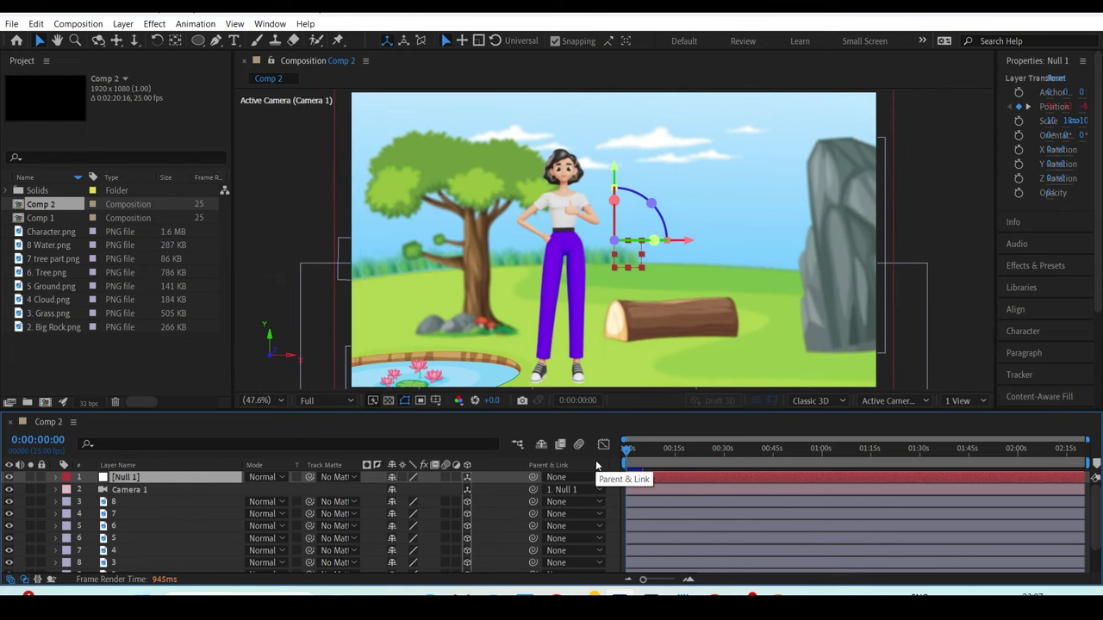
{"action": "left_click", "coordinate": [130, 490], "text": "shift"}
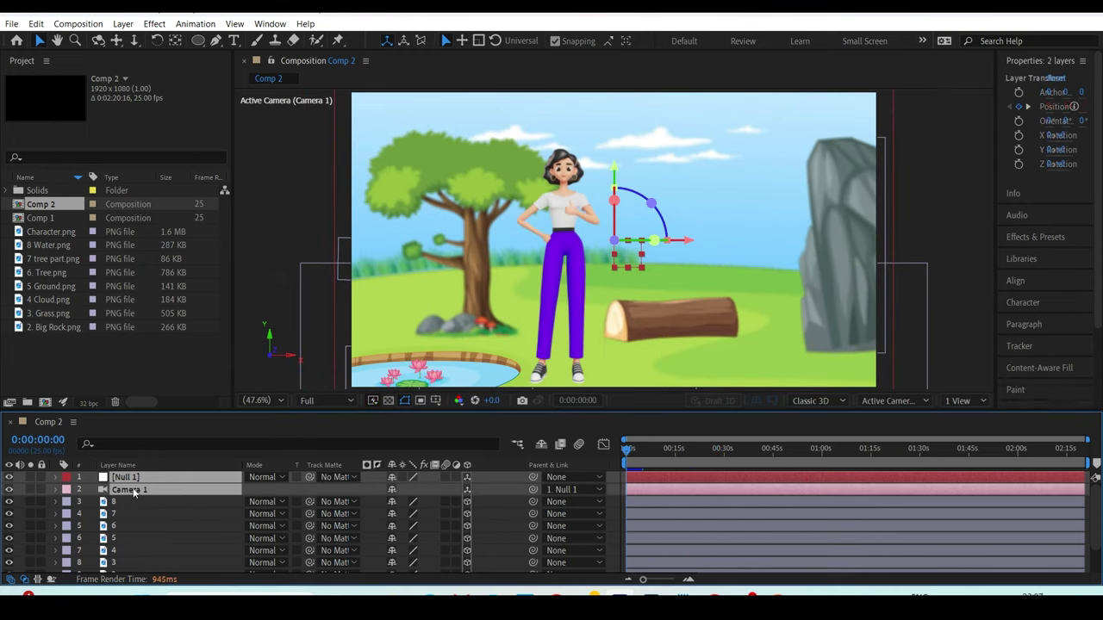
{"action": "key", "text": "Delete"}
{"action": "right_click", "coordinate": [375, 477]}
- Add a new Camera 1 to Comp 2 with its default settings
{"action": "mouse_move", "coordinate": [465, 309]}
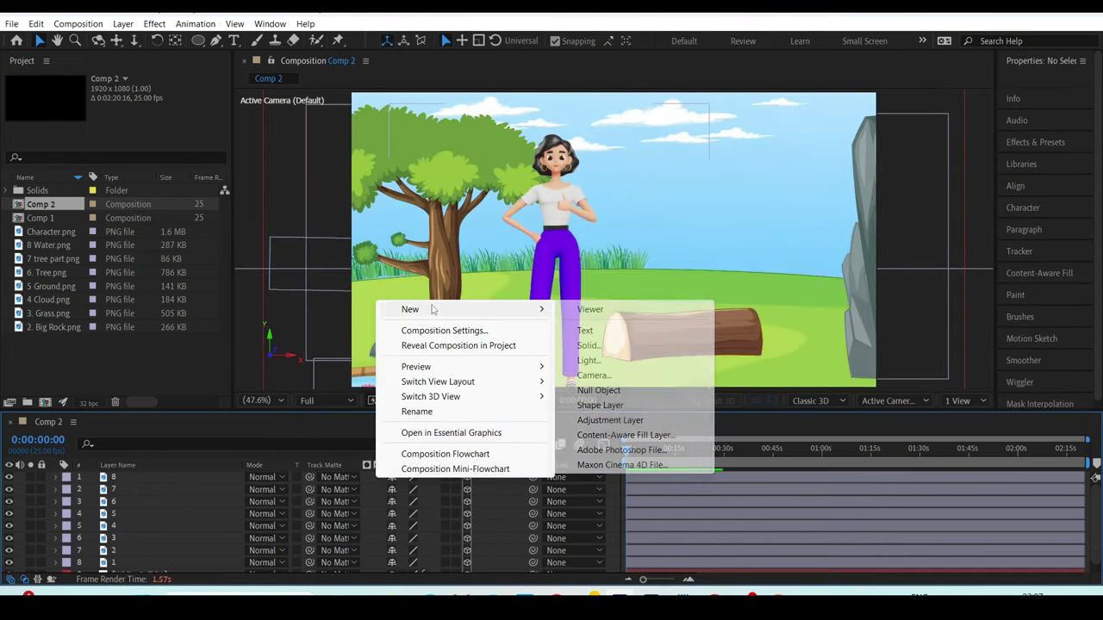
{"action": "left_click", "coordinate": [591, 378]}
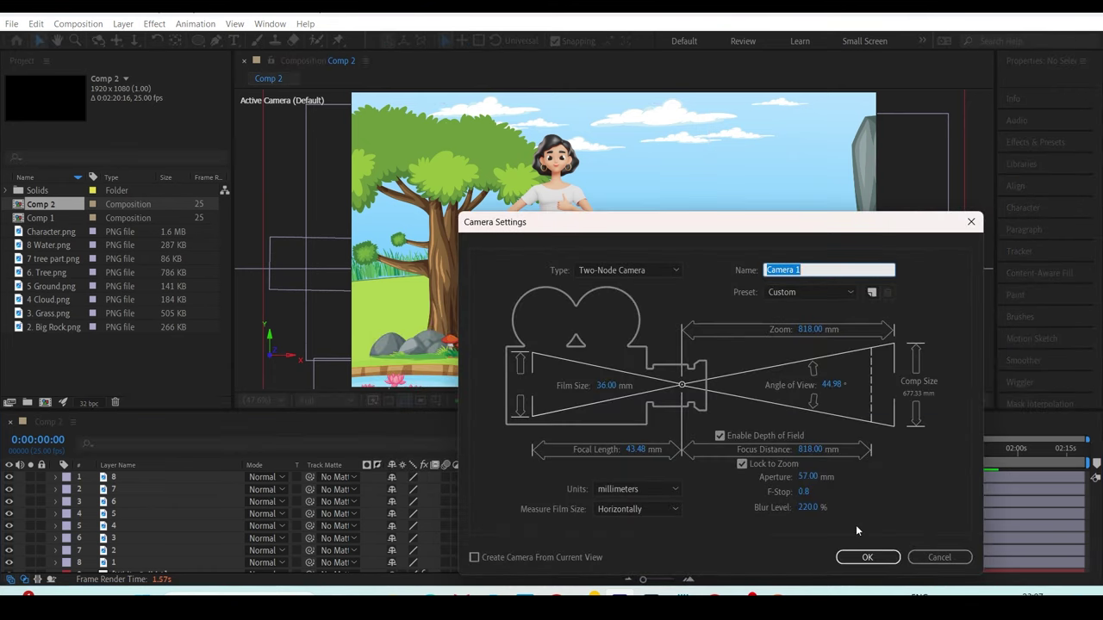
{"action": "left_click", "coordinate": [868, 555]}
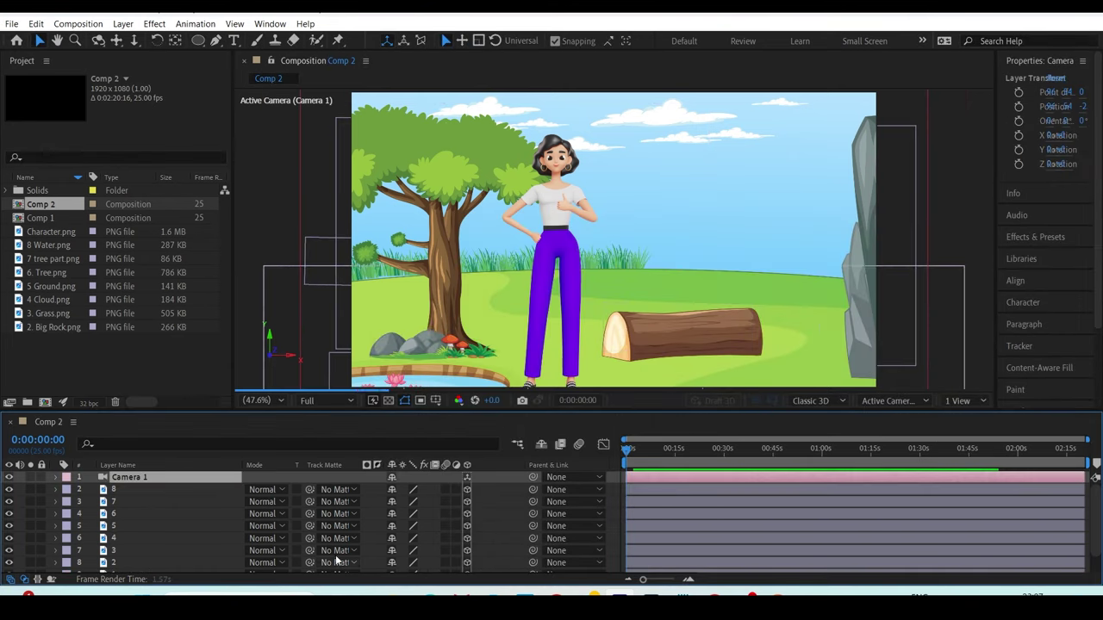
- Switch Camera 1's Depth of Field to Off in its Camera Options
{"action": "key", "text": "a"}
{"action": "key", "text": "a"}
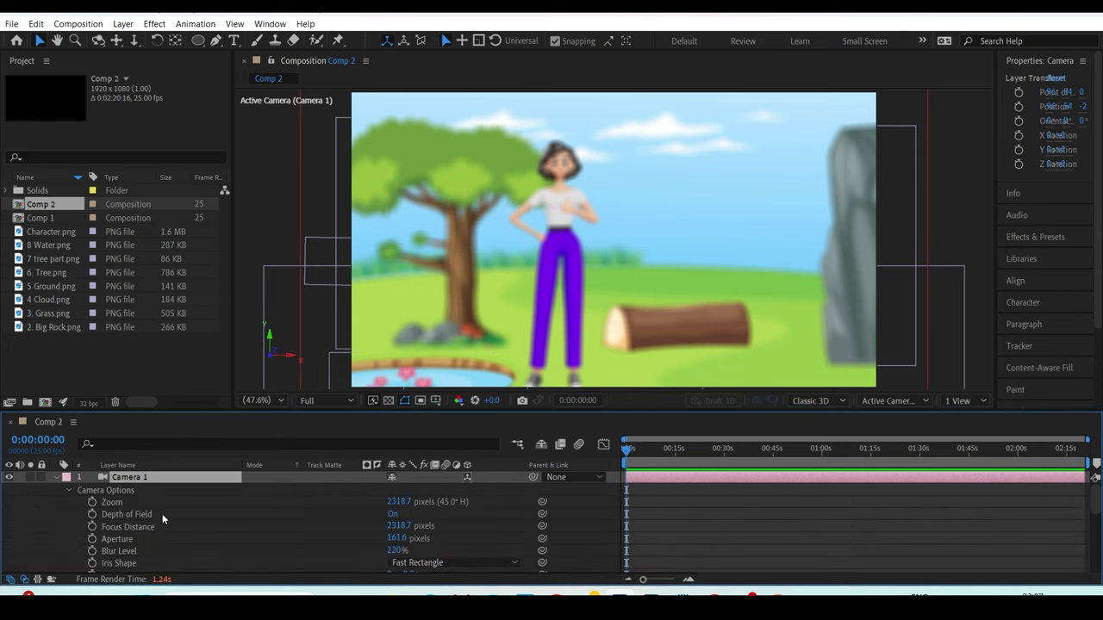
{"action": "left_click", "coordinate": [166, 515]}
{"action": "left_click", "coordinate": [392, 514]}
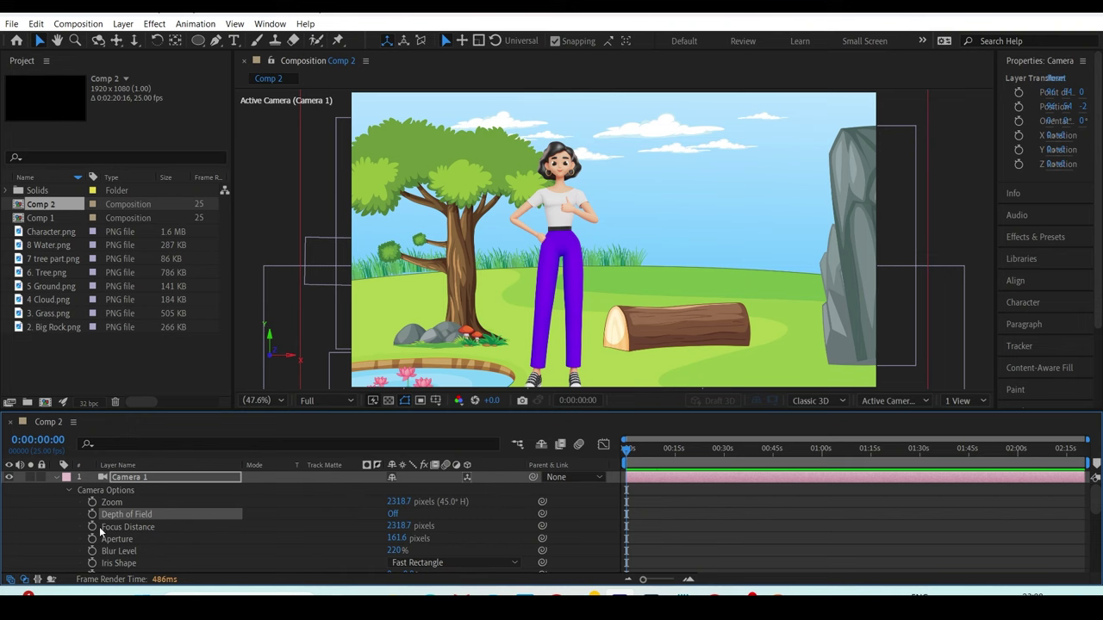
{"action": "left_click", "coordinate": [57, 478]}
{"action": "right_click", "coordinate": [522, 314]}
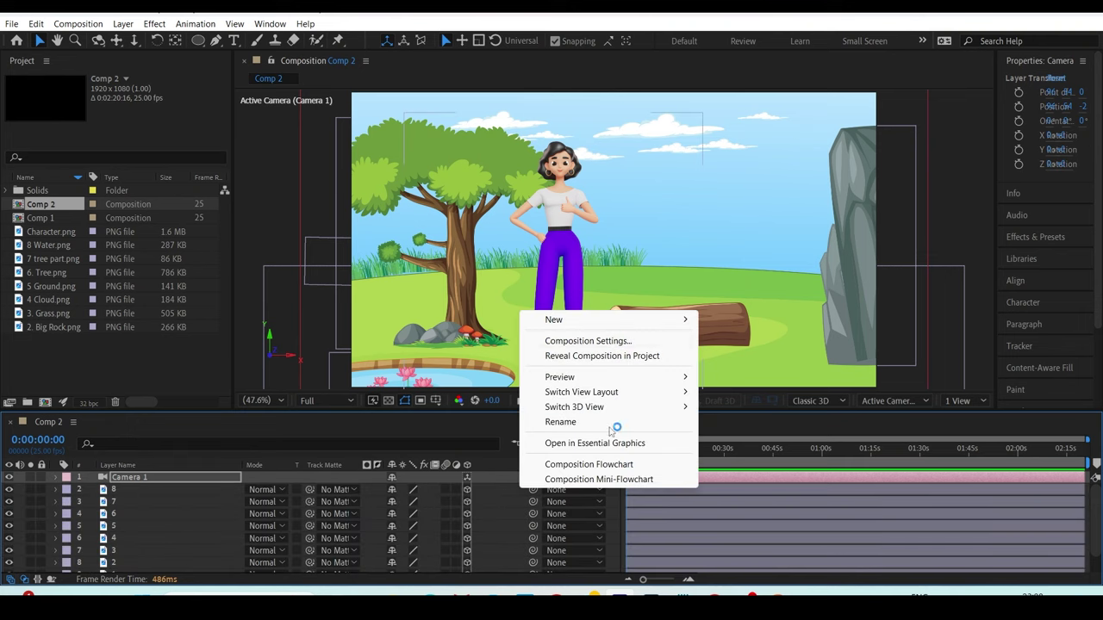
- Add Null 2 to Comp 2, then expand Camera 1's properties in an enlarged timeline
{"action": "mouse_move", "coordinate": [572, 324]}
{"action": "left_click", "coordinate": [741, 400]}
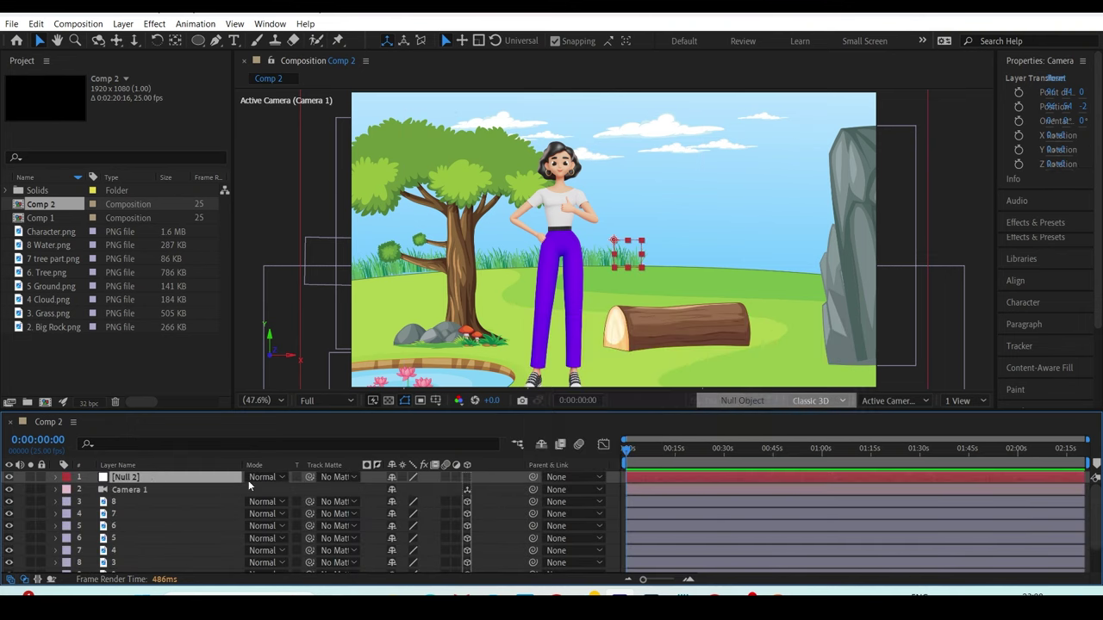
{"action": "left_click", "coordinate": [145, 490]}
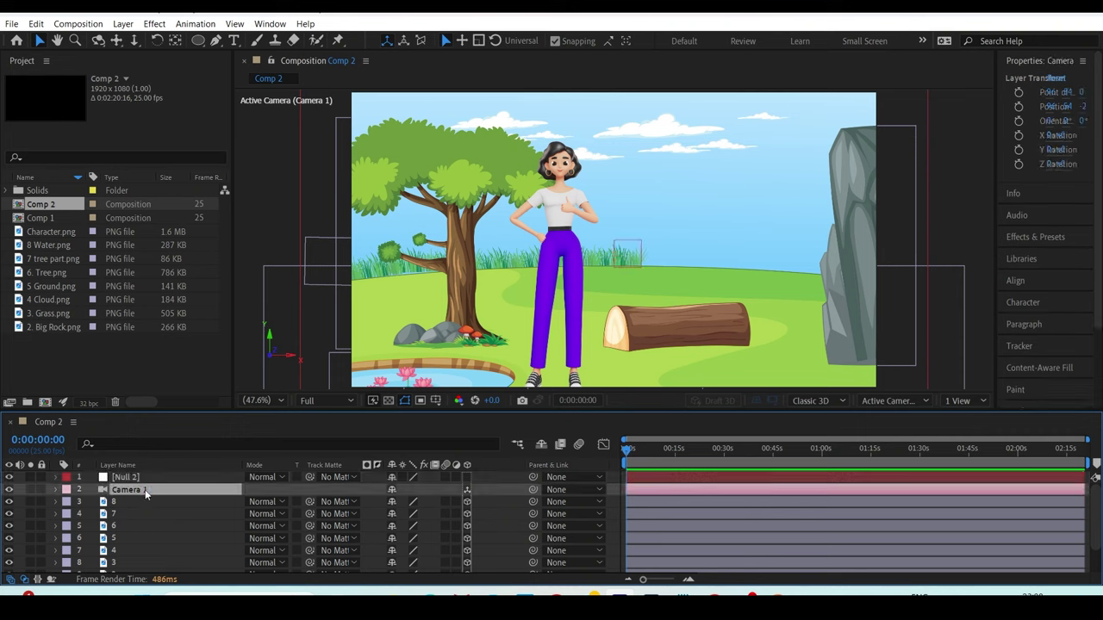
{"action": "key", "text": "Return"}
{"action": "left_click", "coordinate": [55, 490]}
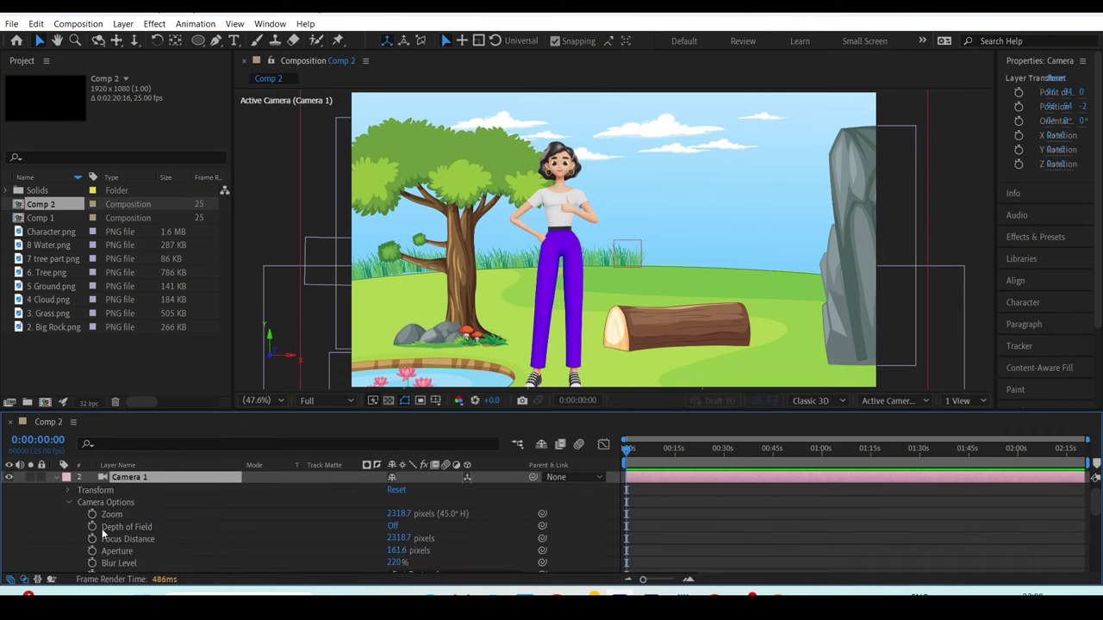
{"action": "key", "text": "ctrl+alt+shift+y"}
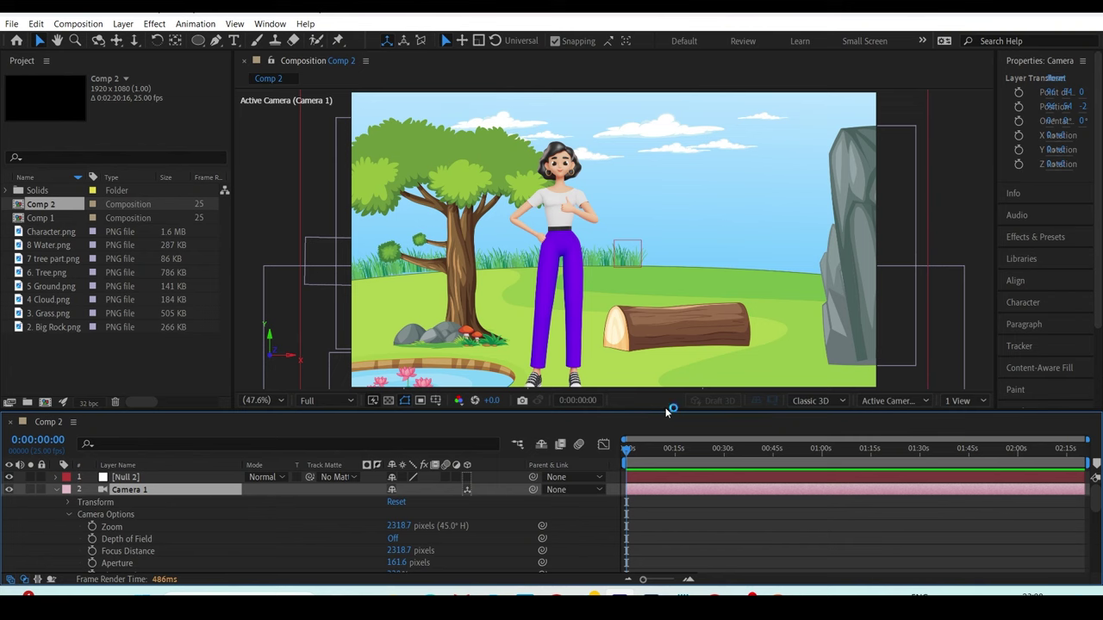
{"action": "left_click_drag", "start_coordinate": [666, 411], "coordinate": [666, 362]}
{"action": "left_click", "coordinate": [888, 350]}
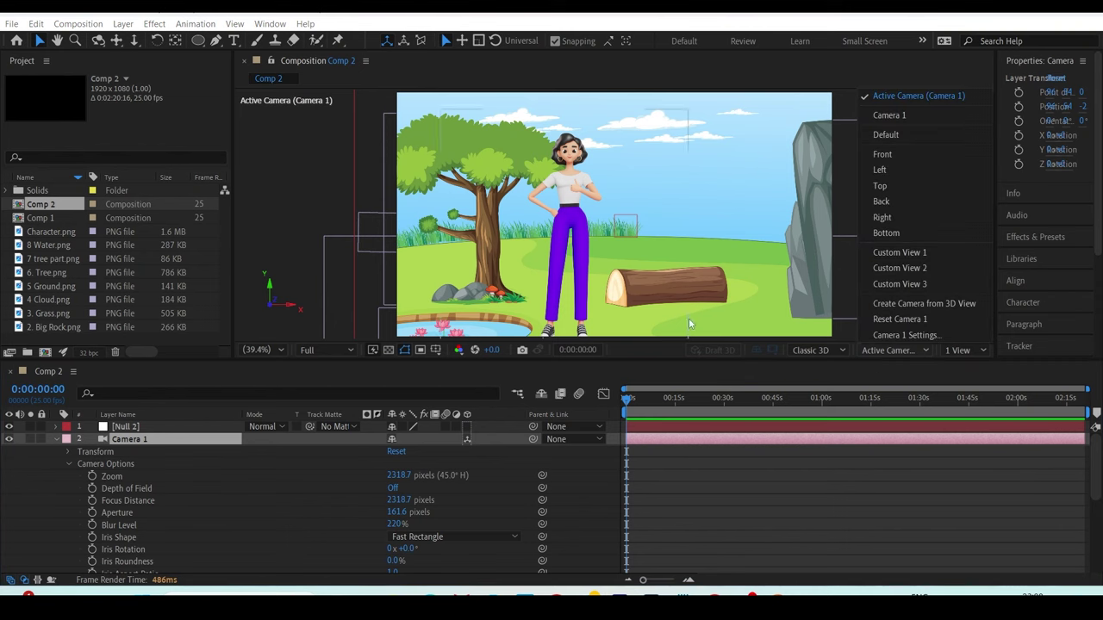
{"action": "left_click", "coordinate": [901, 253]}
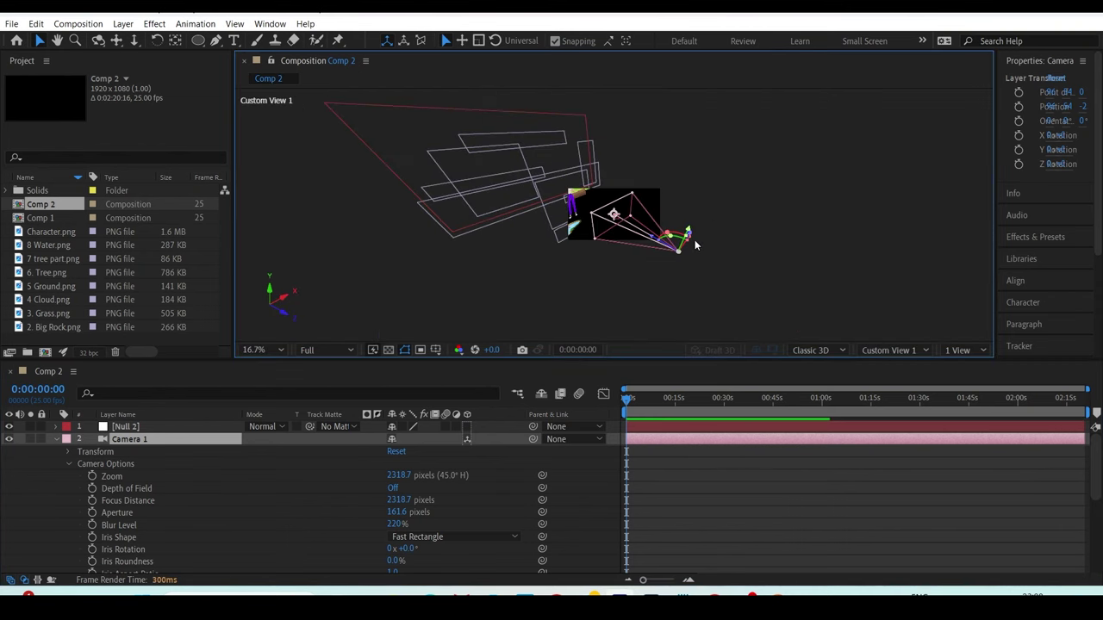
{"action": "scroll", "coordinate": [758, 271], "scroll_direction": "up", "scroll_amount": 2}
{"action": "left_click", "coordinate": [762, 270]}
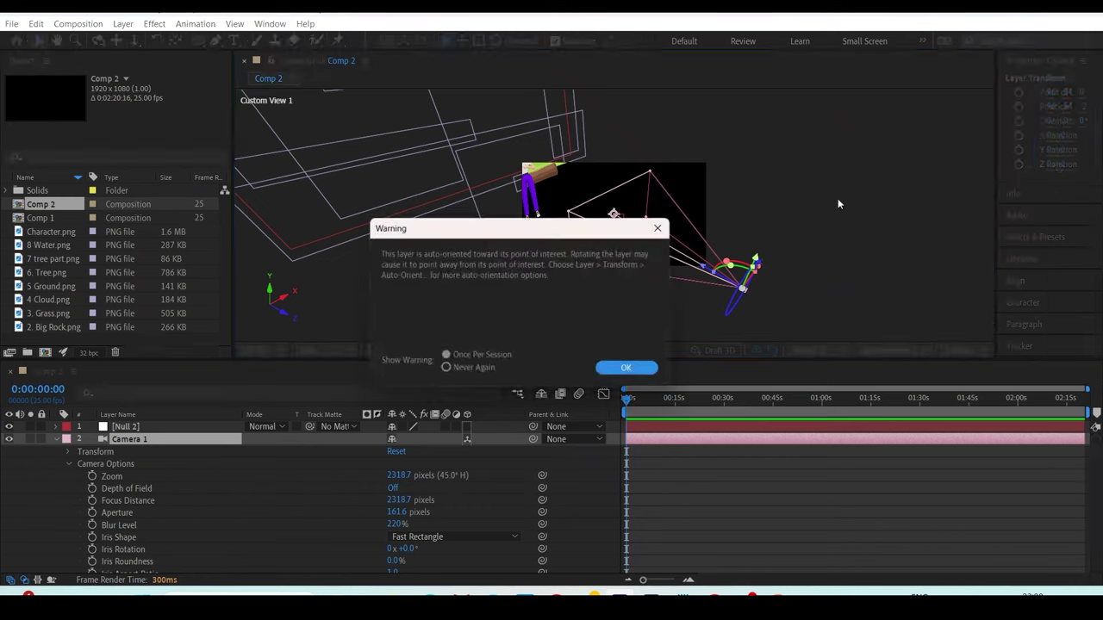
{"action": "key", "text": "Return"}
{"action": "left_click_drag", "start_coordinate": [756, 261], "coordinate": [853, 106]}
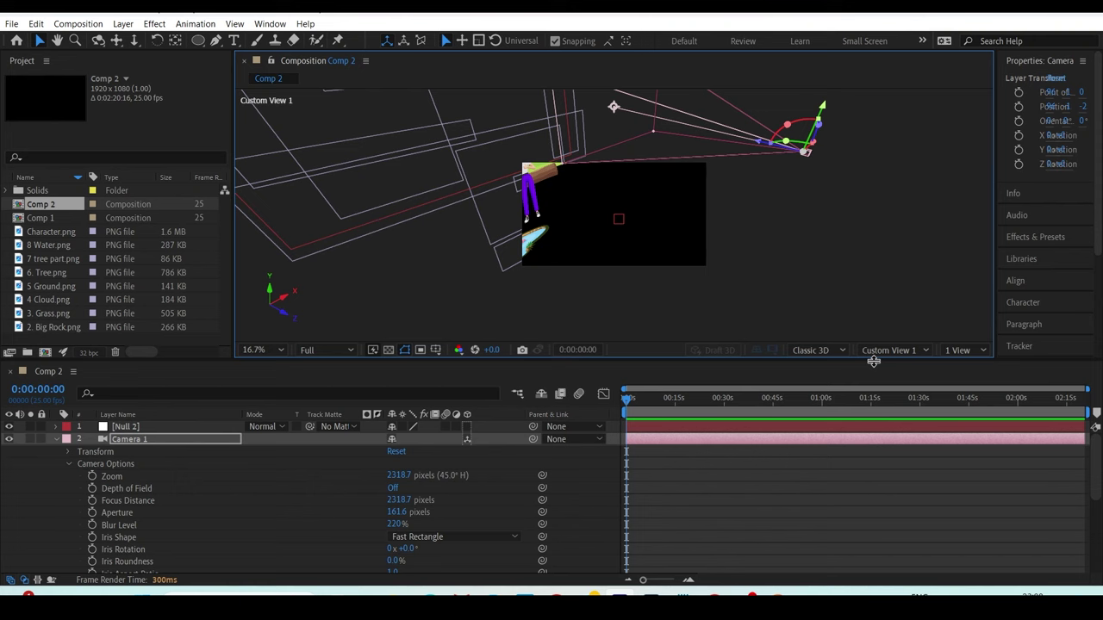
{"action": "left_click", "coordinate": [888, 350]}
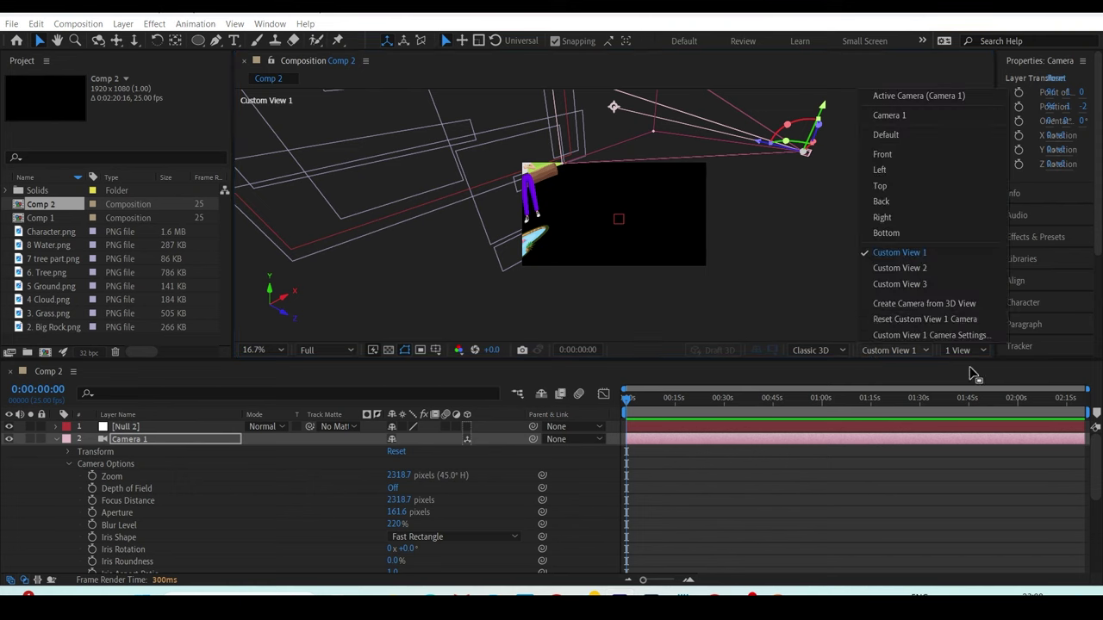
{"action": "left_click", "coordinate": [954, 320]}
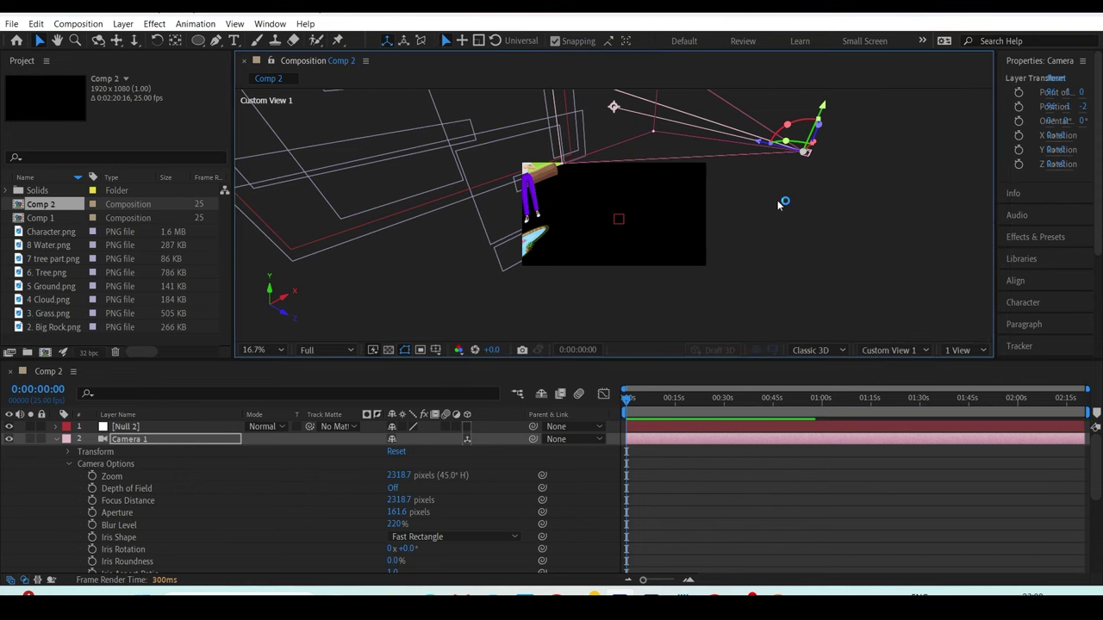
{"action": "left_click", "coordinate": [887, 351]}
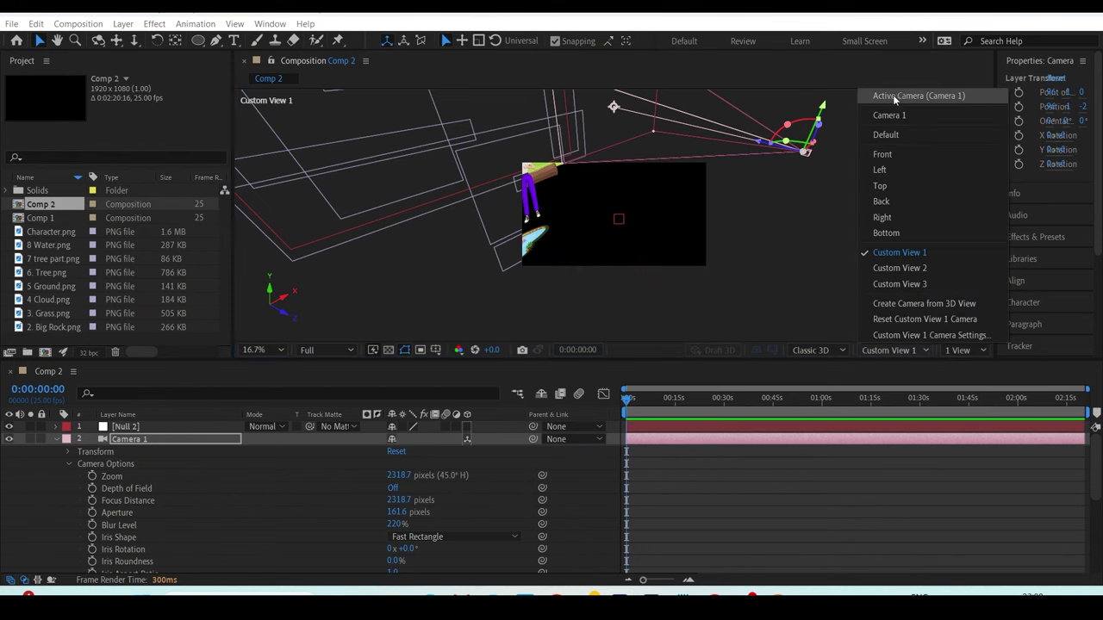
{"action": "left_click", "coordinate": [894, 95]}
{"action": "left_click", "coordinate": [917, 350]}
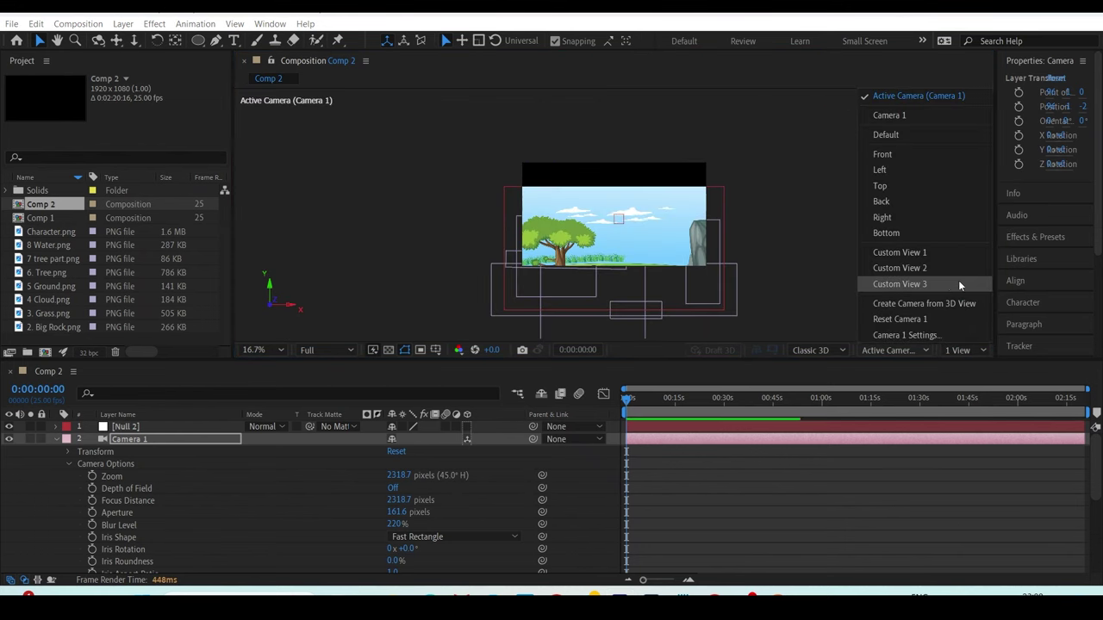
{"action": "left_click", "coordinate": [926, 318]}
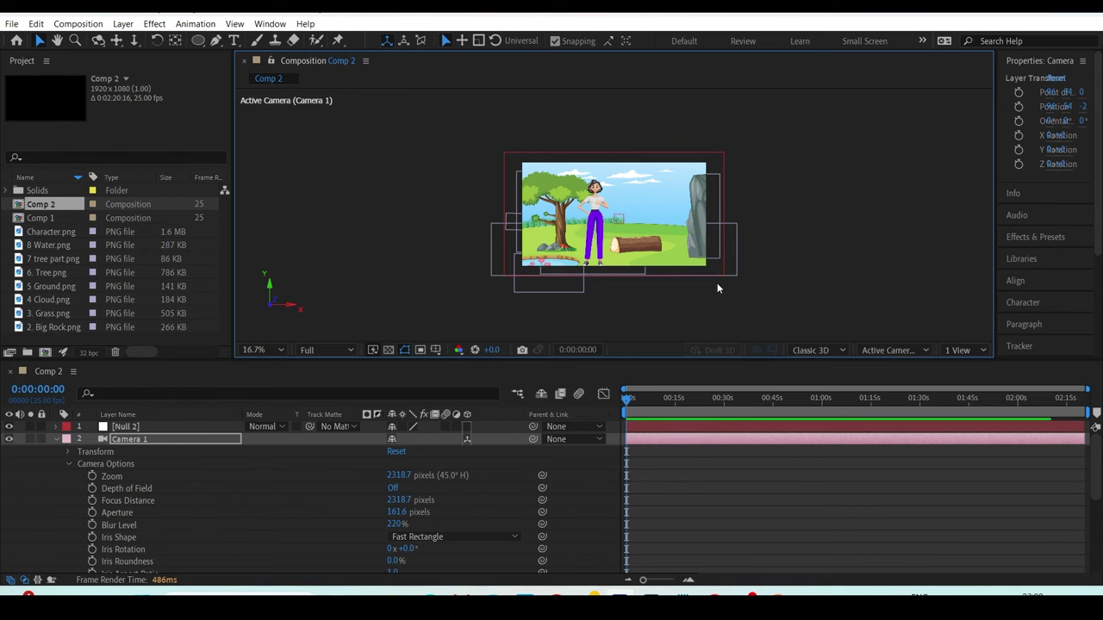
{"action": "left_click", "coordinate": [278, 350]}
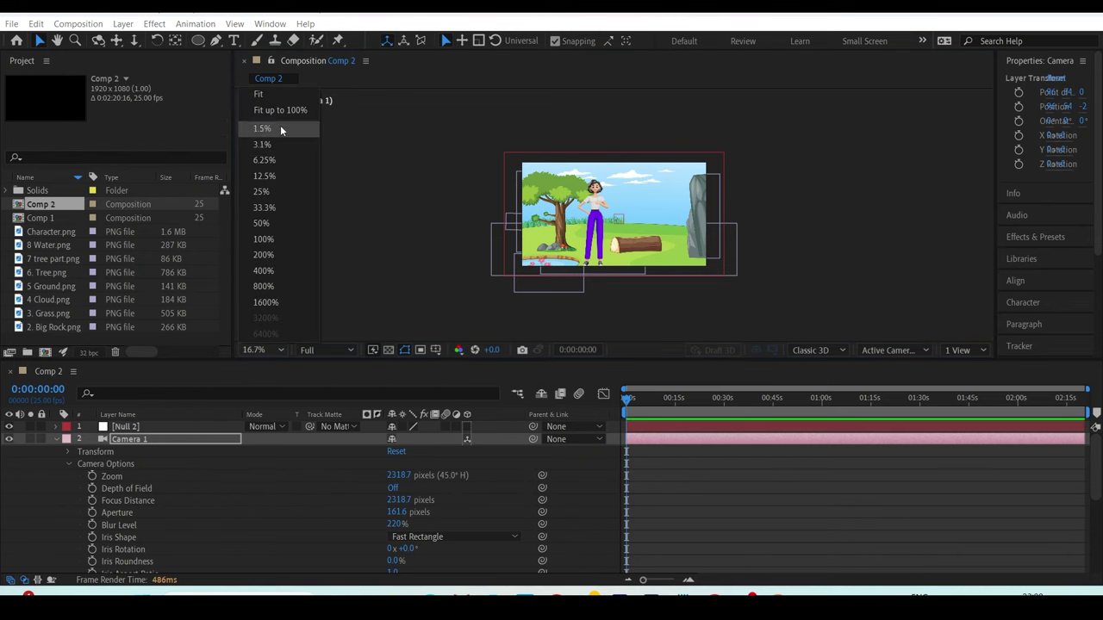
{"action": "left_click", "coordinate": [280, 110]}
{"action": "left_click", "coordinate": [892, 348]}
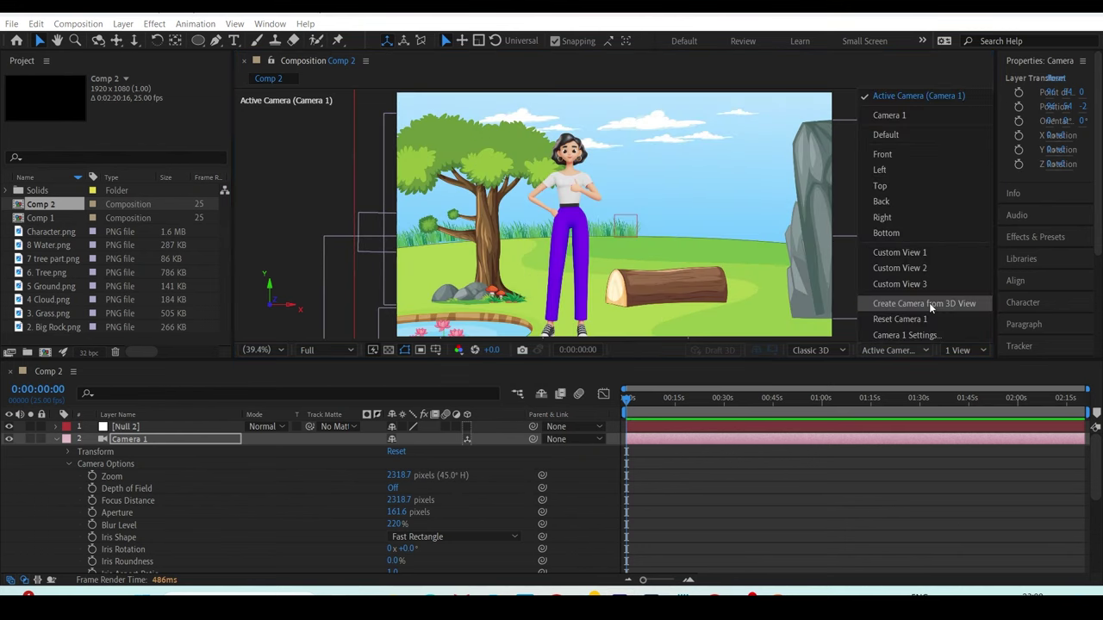
{"action": "left_click", "coordinate": [911, 335]}
{"action": "left_click", "coordinate": [896, 349]}
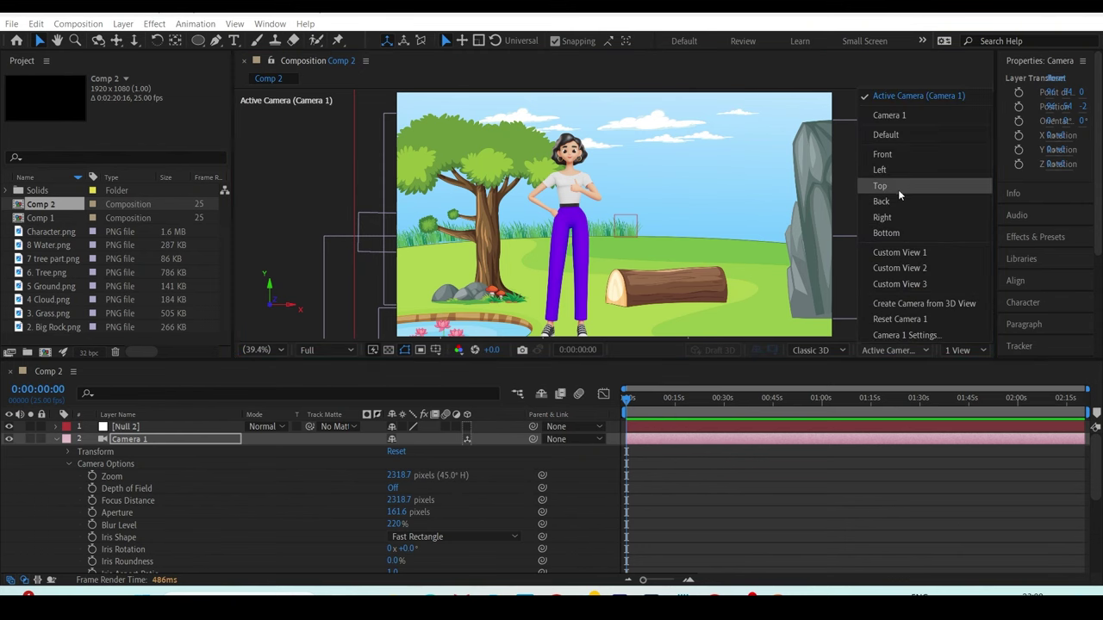
{"action": "left_click", "coordinate": [899, 187]}
{"action": "left_click", "coordinate": [893, 348]}
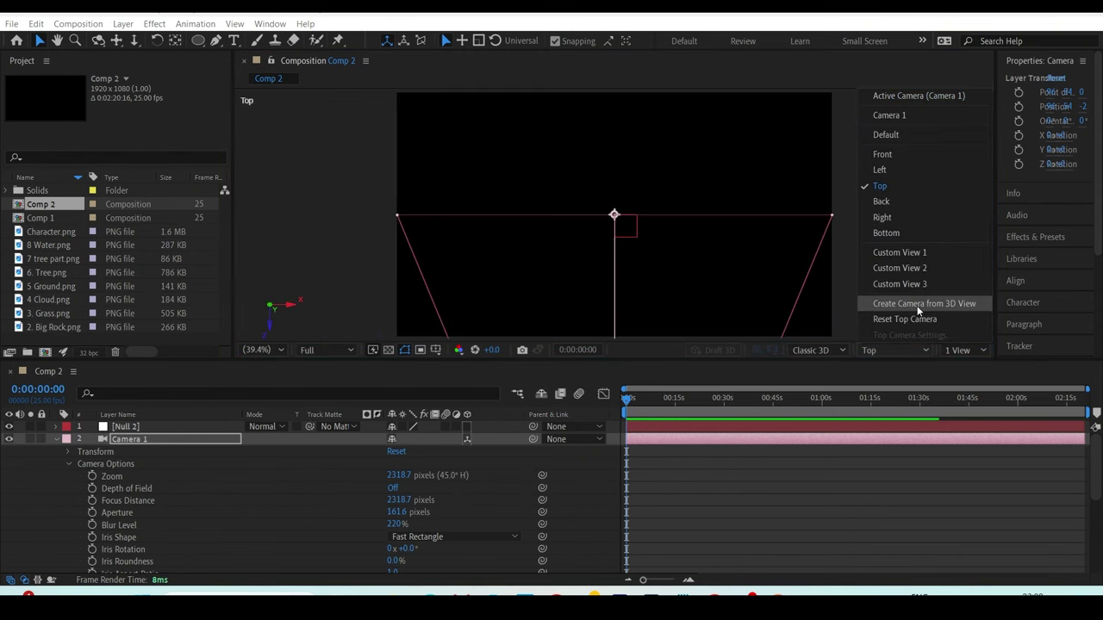
{"action": "left_click", "coordinate": [919, 308]}
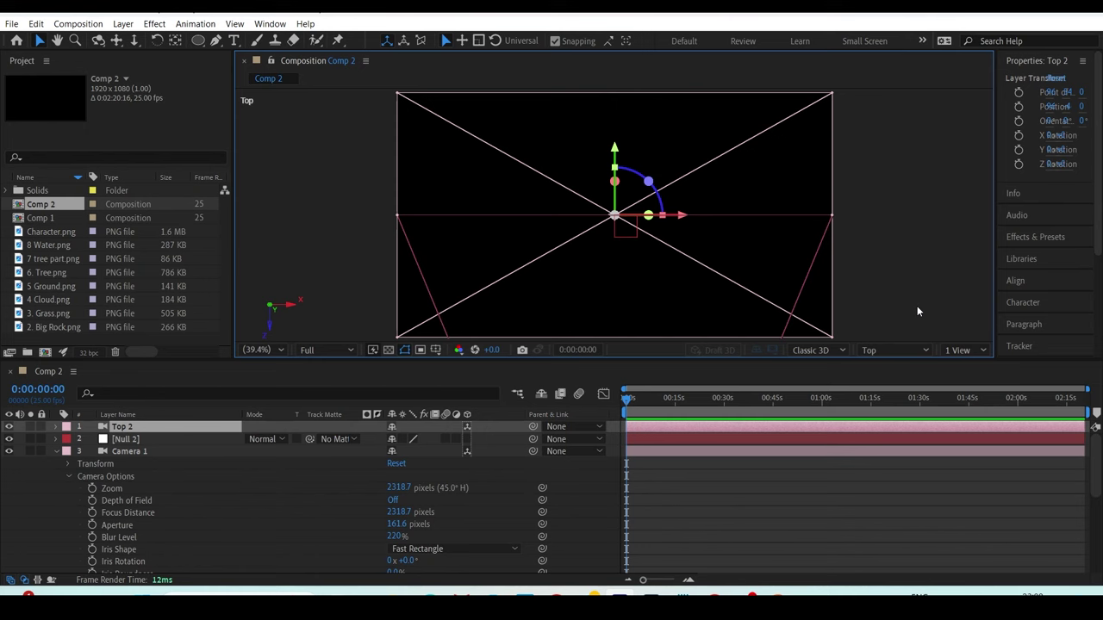
{"action": "key", "text": "Delete"}
{"action": "left_click", "coordinate": [896, 439]}
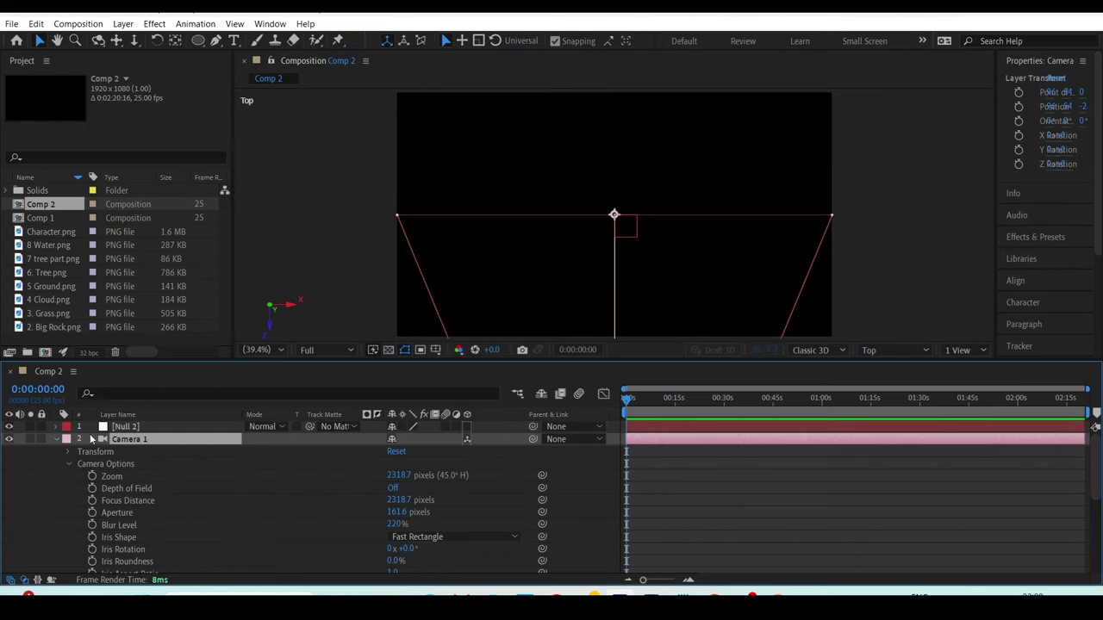
{"action": "left_click", "coordinate": [896, 350]}
{"action": "left_click", "coordinate": [901, 117]}
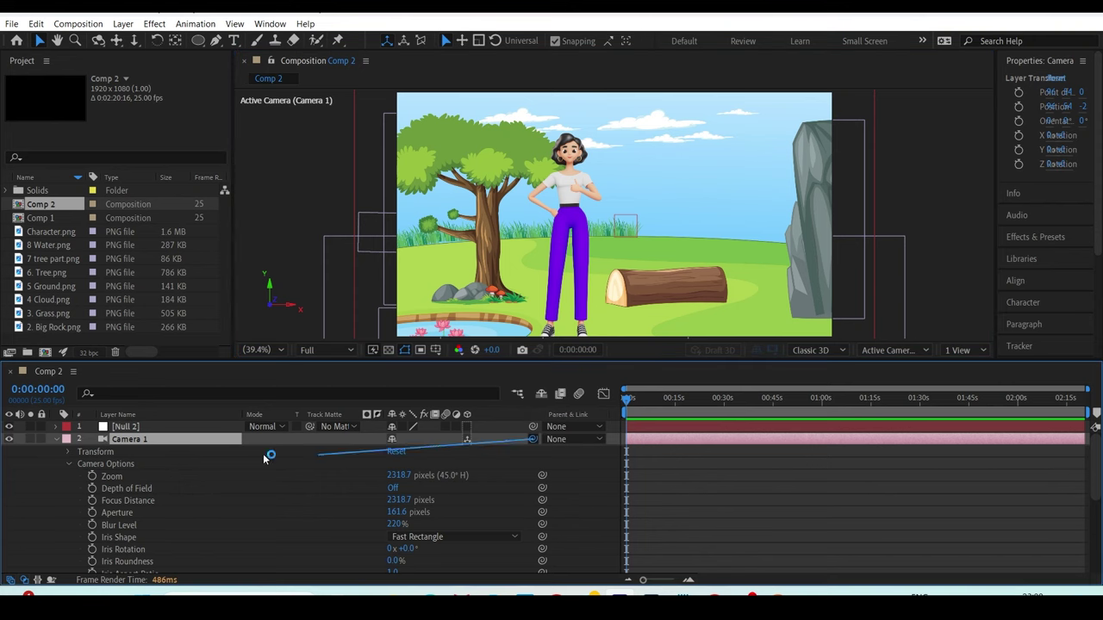
- Parent Camera 1 to Null 2 and start keyframing Null 2's Position at 0s
{"action": "left_click_drag", "start_coordinate": [536, 451], "coordinate": [179, 426]}
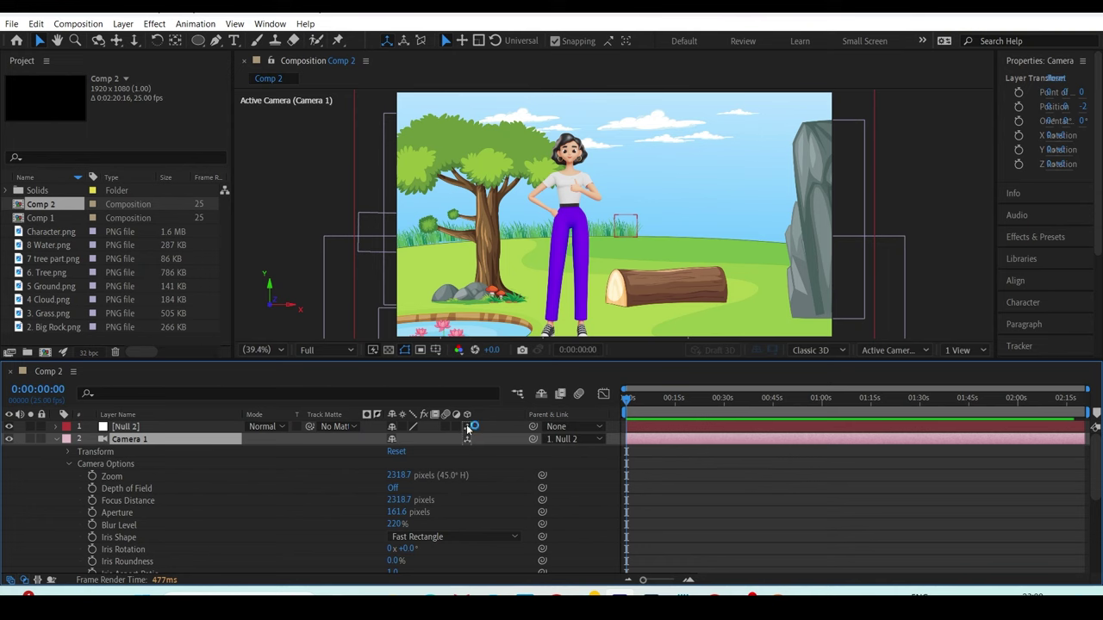
{"action": "left_click", "coordinate": [181, 429]}
{"action": "key", "text": "p"}
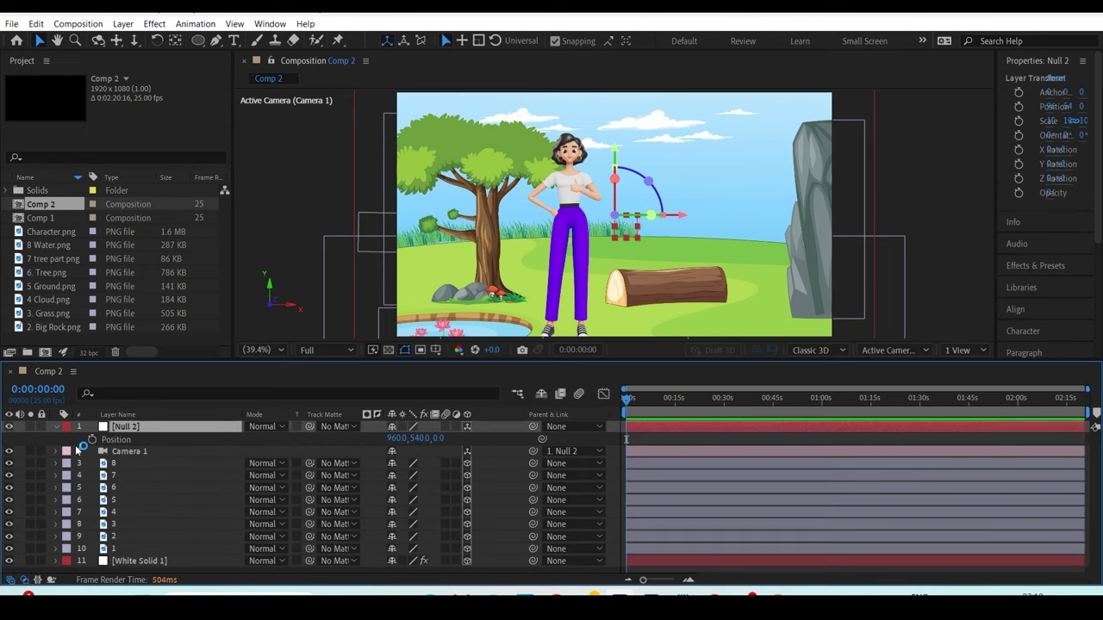
{"action": "left_click", "coordinate": [92, 439]}
- At about 0:00:03:22, push Null 2's Z position to 4293 toward the character
{"action": "left_click_drag", "start_coordinate": [717, 413], "coordinate": [640, 414]}
{"action": "key", "text": "="}
{"action": "left_click", "coordinate": [483, 444]}
{"action": "left_click_drag", "start_coordinate": [438, 439], "coordinate": [483, 439]}
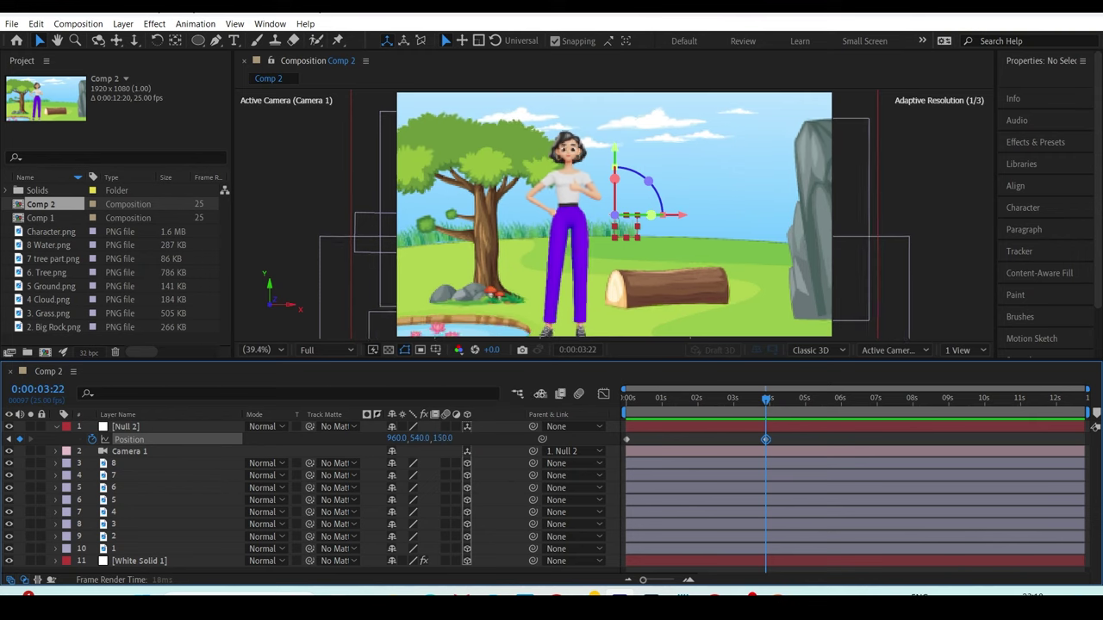
{"action": "mouse_move", "coordinate": [443, 438]}
{"action": "left_mouse_down"}
{"action": "mouse_move", "coordinate": [412, 420]}
{"action": "mouse_move", "coordinate": [630, 368]}
{"action": "left_mouse_up"}
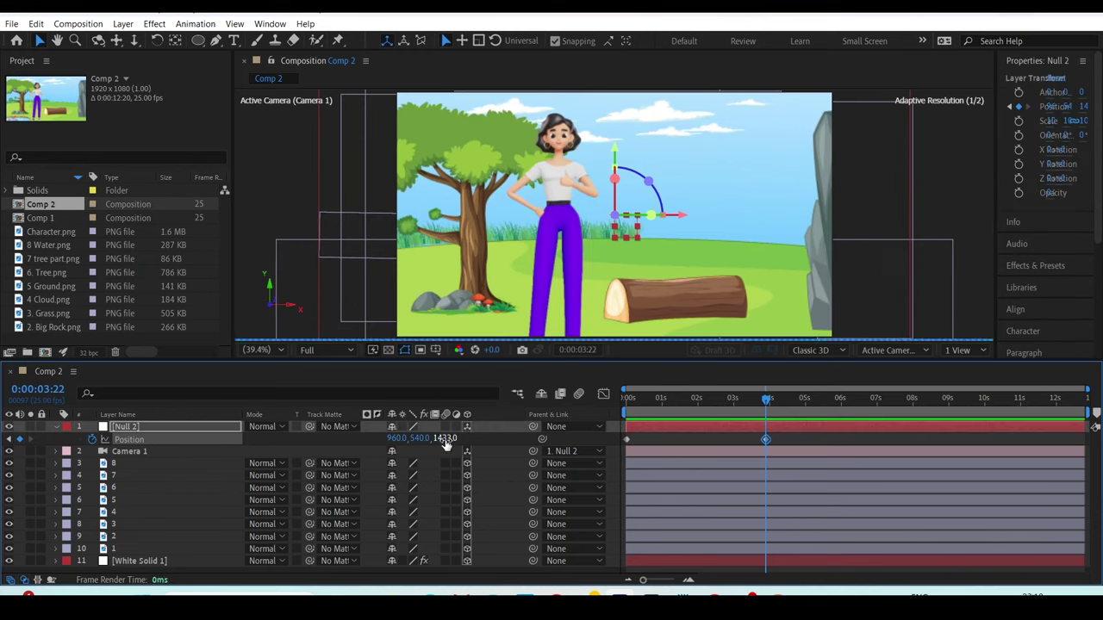
- Set preview resolution to Half and preview the camera push-in from the start
{"action": "left_click", "coordinate": [325, 350]}
{"action": "left_click", "coordinate": [318, 400]}
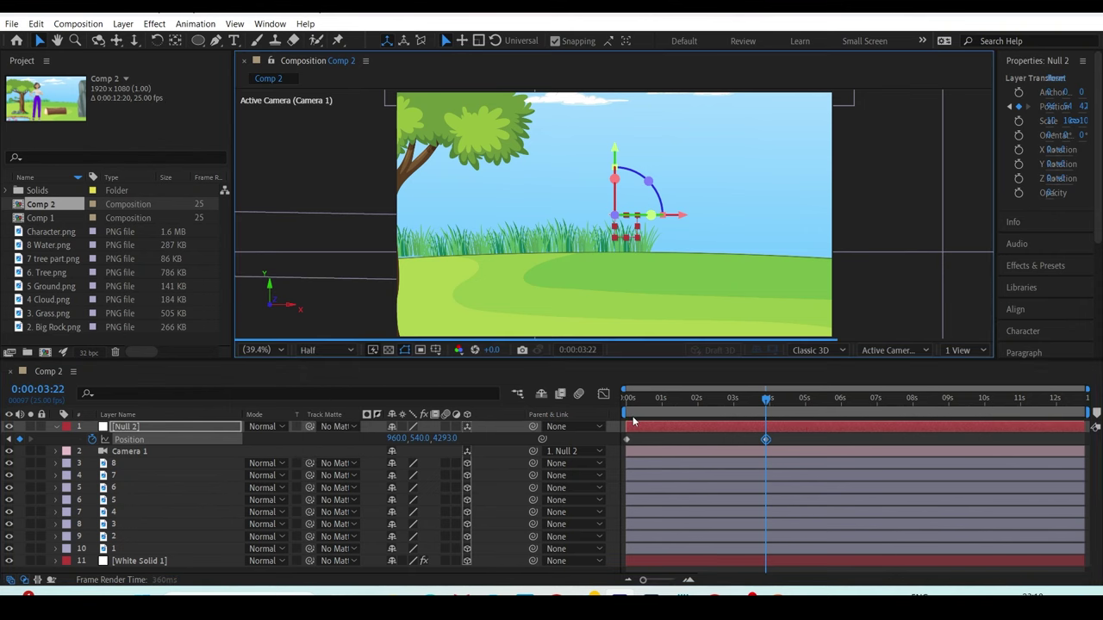
{"action": "left_click", "coordinate": [650, 433]}
{"action": "key", "text": "Home"}
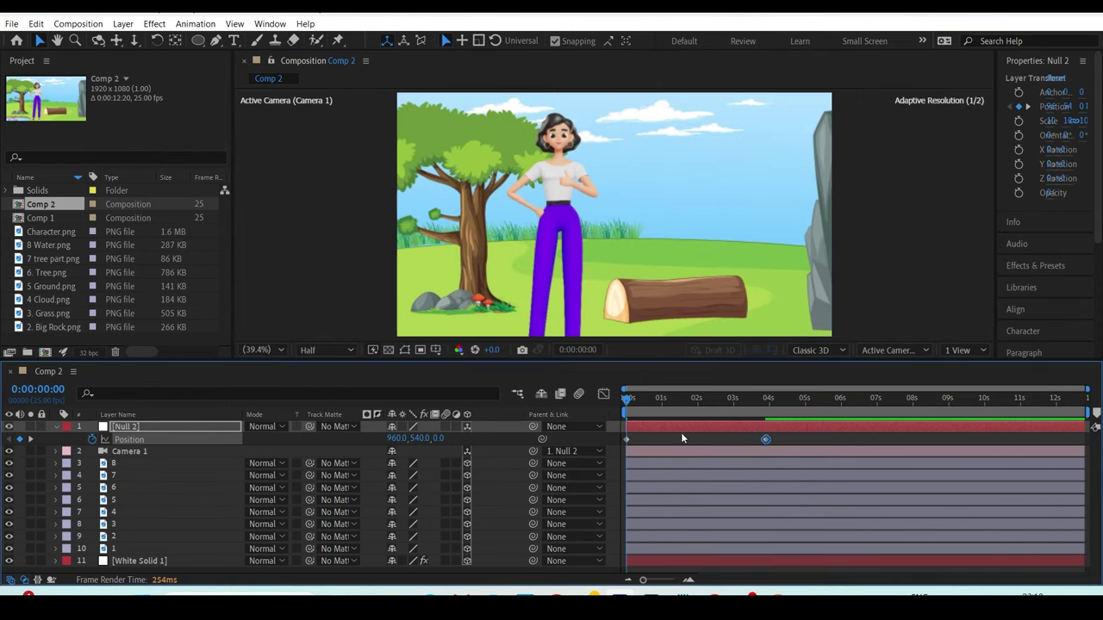
{"action": "key", "text": "space"}
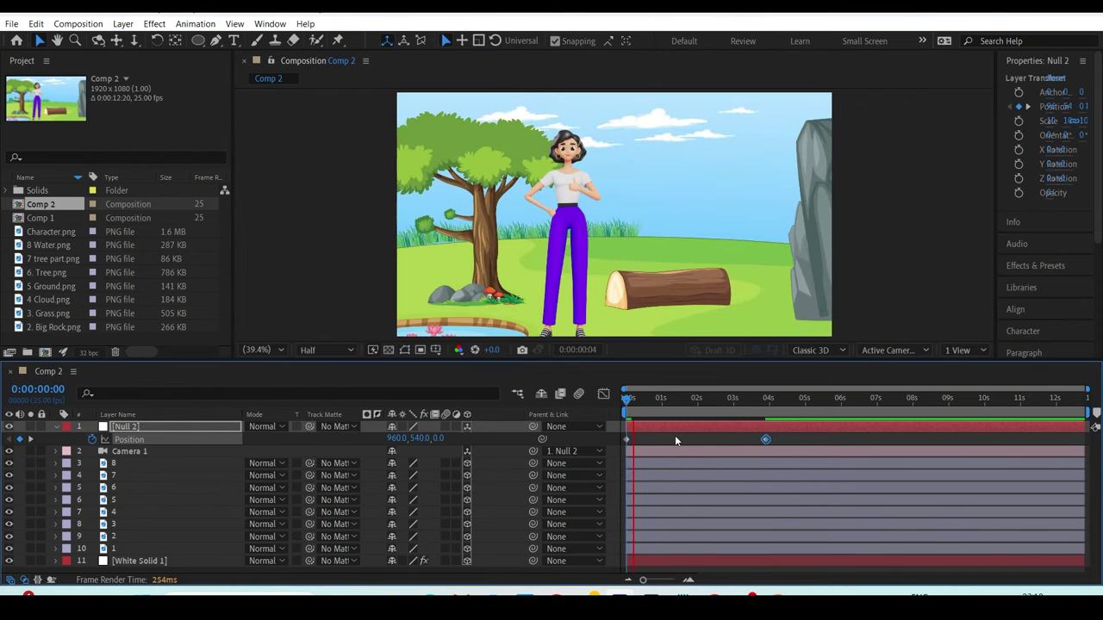
{"action": "key", "text": "space"}
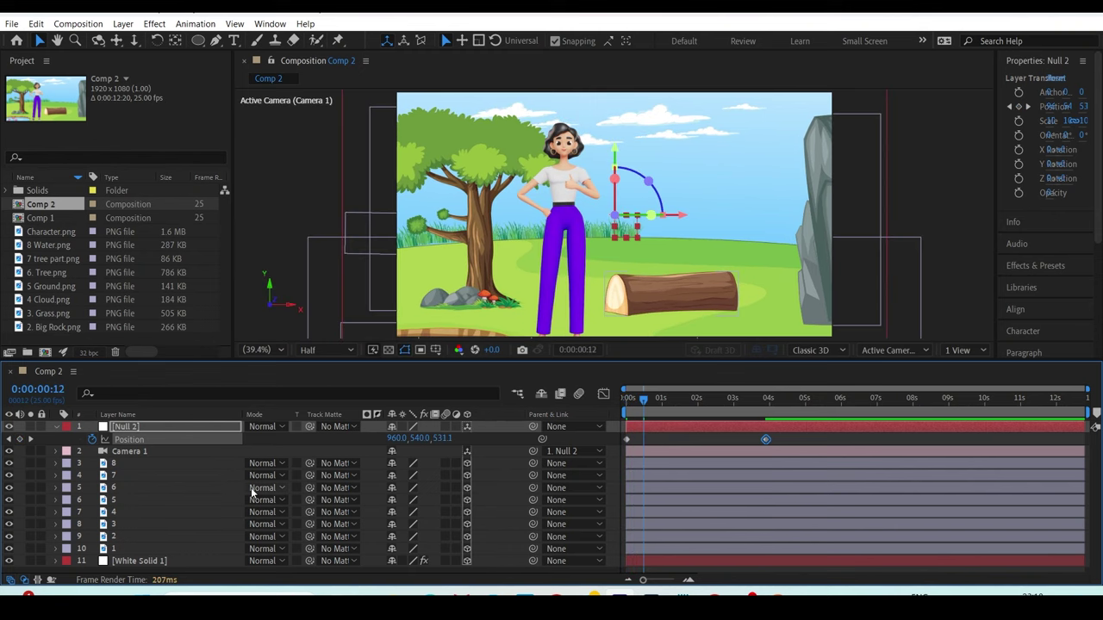
{"action": "left_click", "coordinate": [55, 452]}
- Turn Camera 1's Depth of Field on and lower its Focus Distance to 2100.7 pixels
{"action": "left_click", "coordinate": [146, 477]}
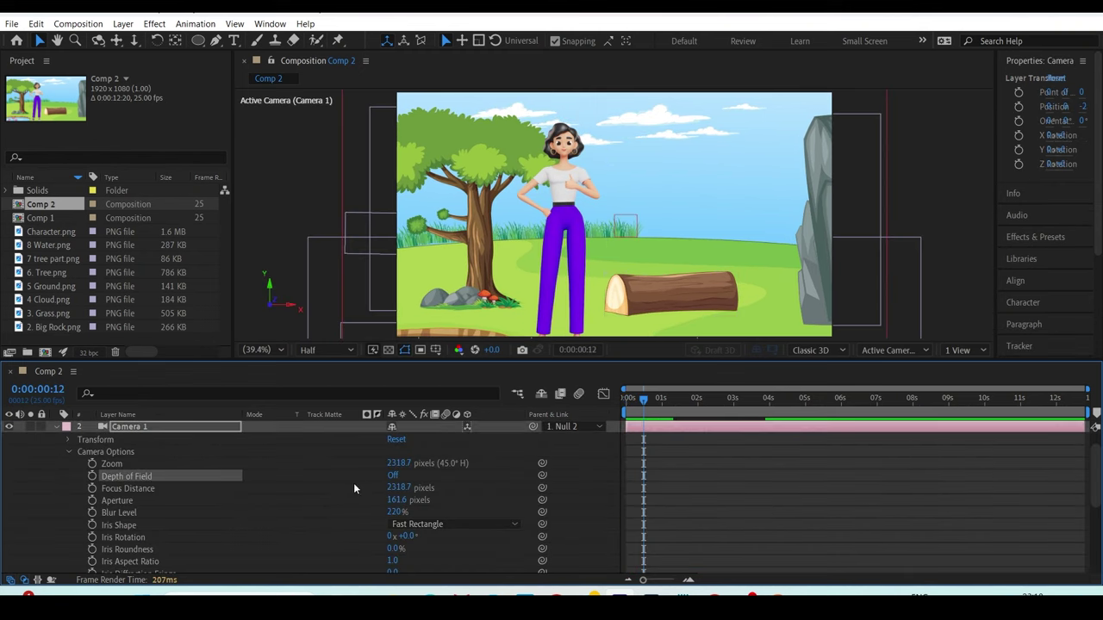
{"action": "left_click", "coordinate": [393, 476]}
{"action": "left_click", "coordinate": [513, 475]}
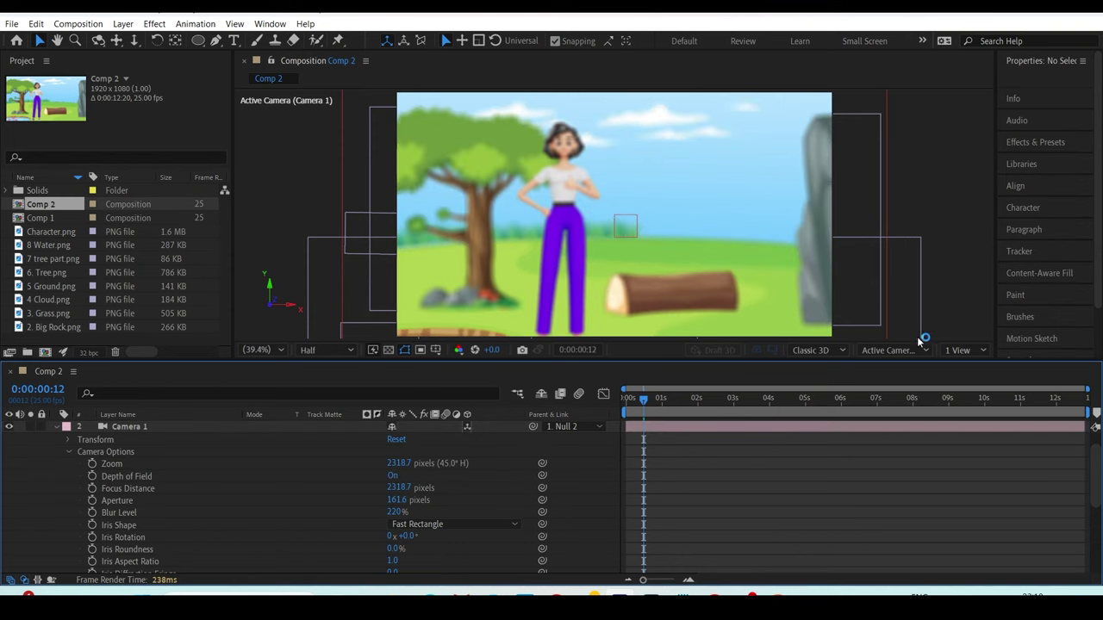
{"action": "left_click_drag", "start_coordinate": [404, 487], "coordinate": [296, 503]}
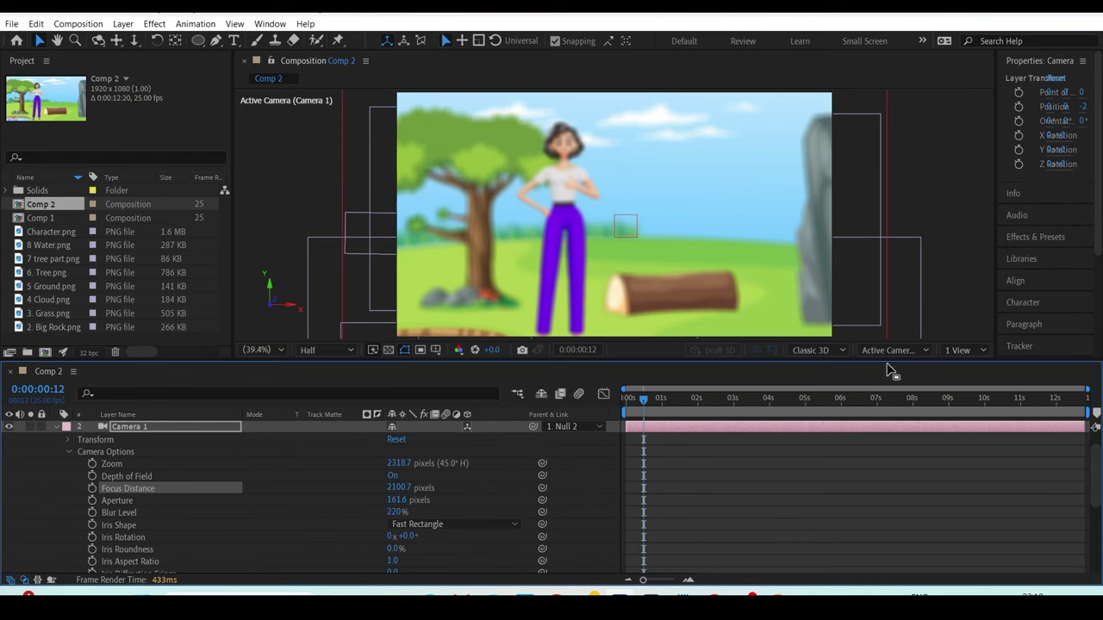
- Switch the viewer to Custom View 1 and split it into 2 Views
{"action": "left_click", "coordinate": [917, 351]}
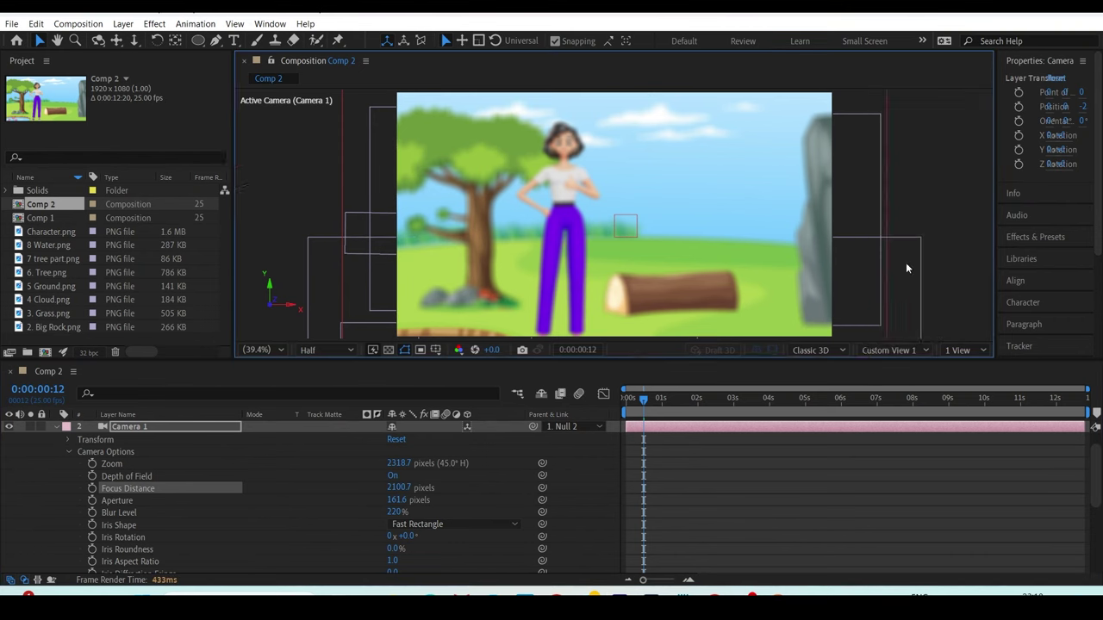
{"action": "left_click", "coordinate": [905, 253]}
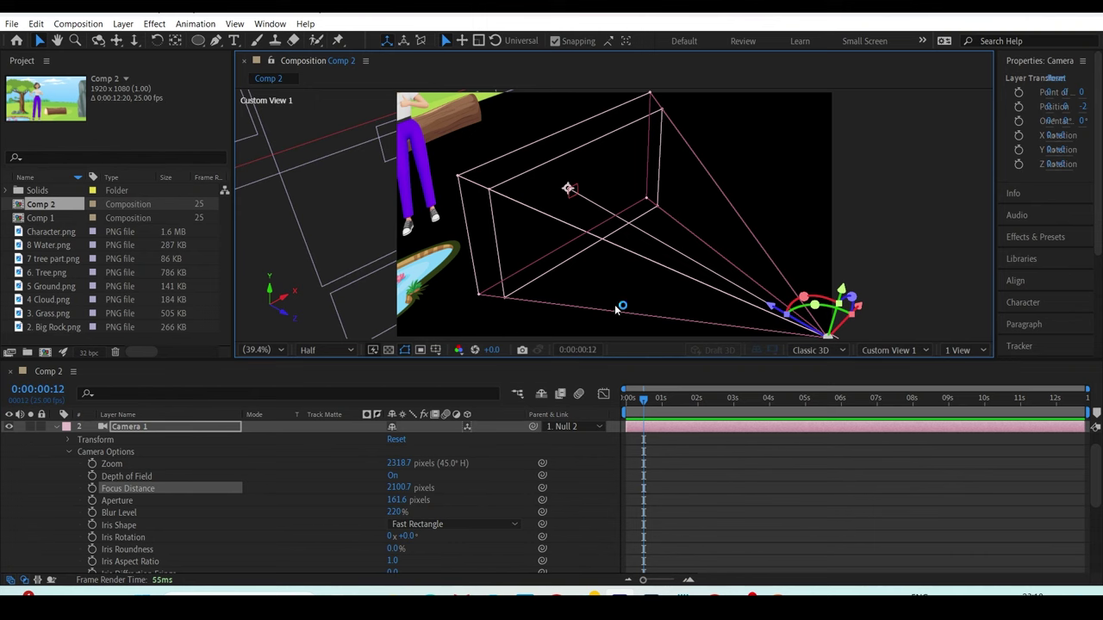
{"action": "left_click", "coordinate": [916, 350]}
{"action": "left_click", "coordinate": [974, 351]}
{"action": "left_click", "coordinate": [967, 382]}
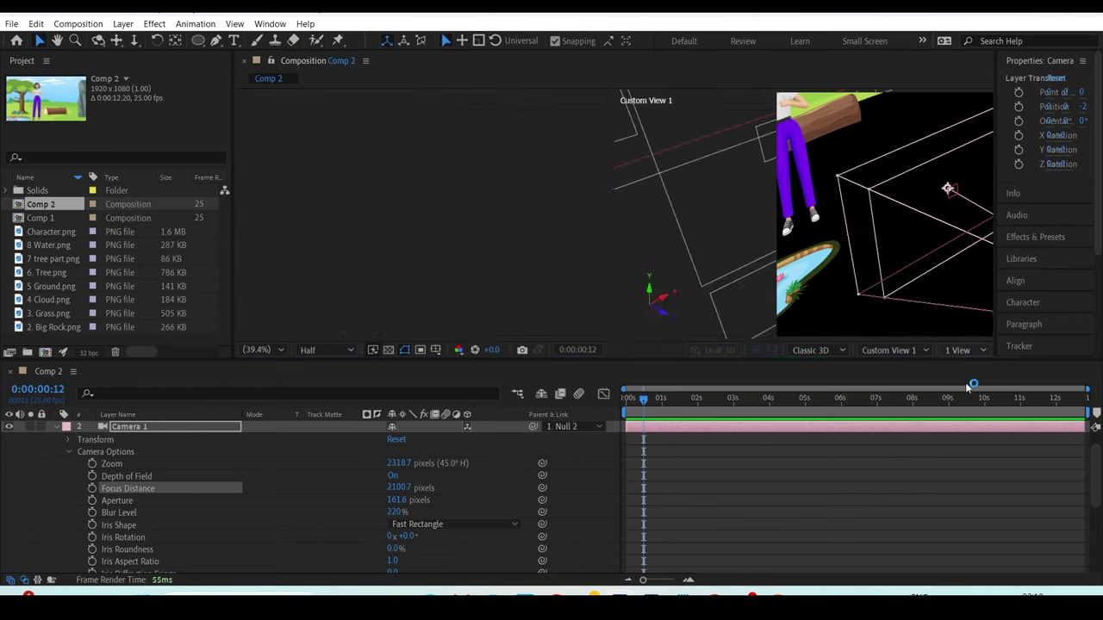
- Show Custom View 1 in the right-hand viewer
{"action": "left_click", "coordinate": [948, 315]}
{"action": "left_click", "coordinate": [914, 351]}
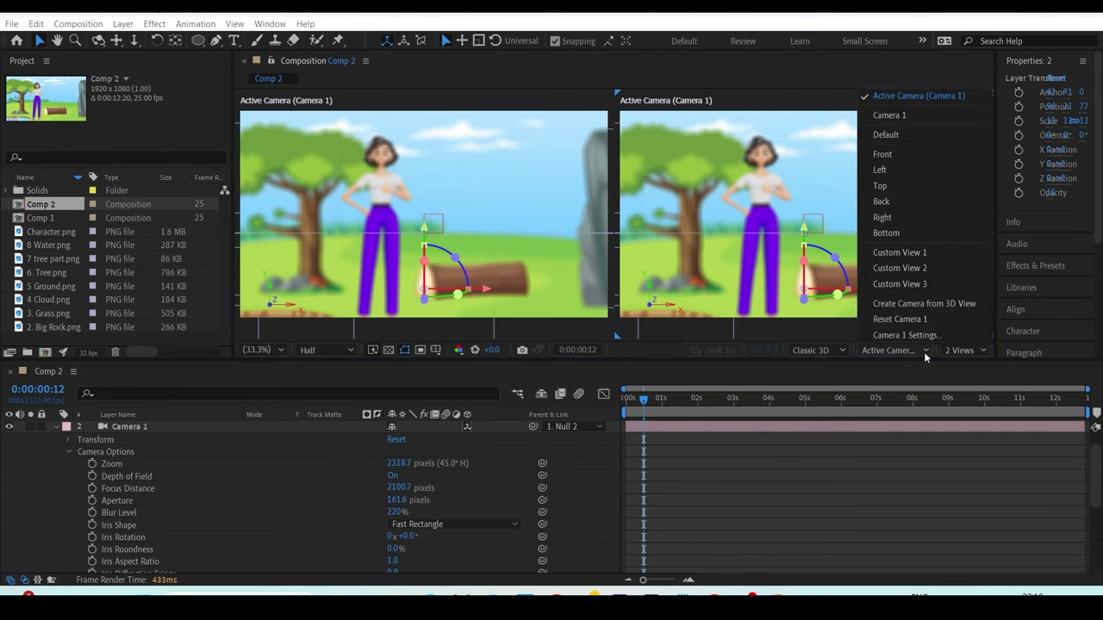
{"action": "left_click", "coordinate": [904, 252]}
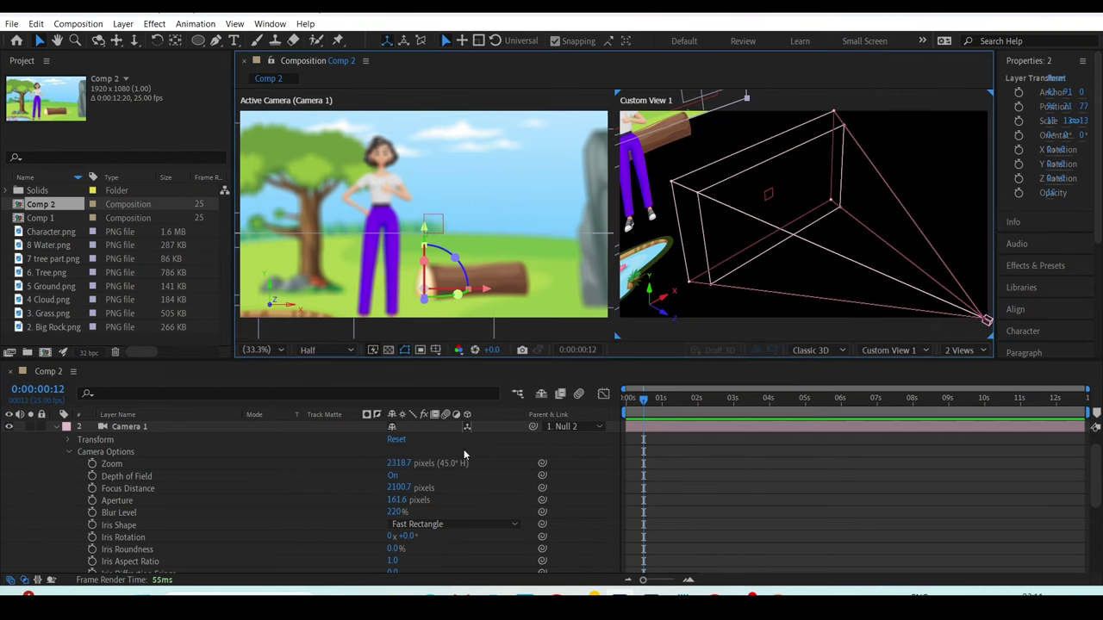
- Raise Camera 1's Focus Distance to 3891.7 pixels while watching the camera frustum
{"action": "left_click", "coordinate": [190, 488]}
{"action": "mouse_move", "coordinate": [399, 487]}
{"action": "left_mouse_down"}
{"action": "mouse_move", "coordinate": [482, 488]}
{"action": "mouse_move", "coordinate": [1088, 115]}
{"action": "left_mouse_up"}
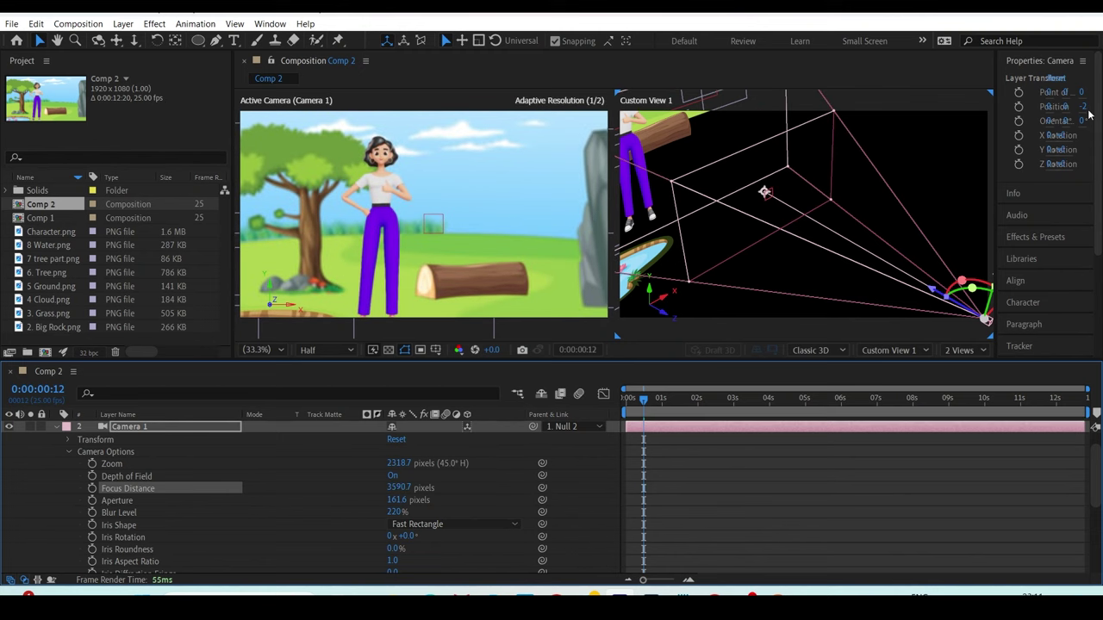
{"action": "scroll", "coordinate": [410, 210], "scroll_direction": "up", "scroll_amount": 5}
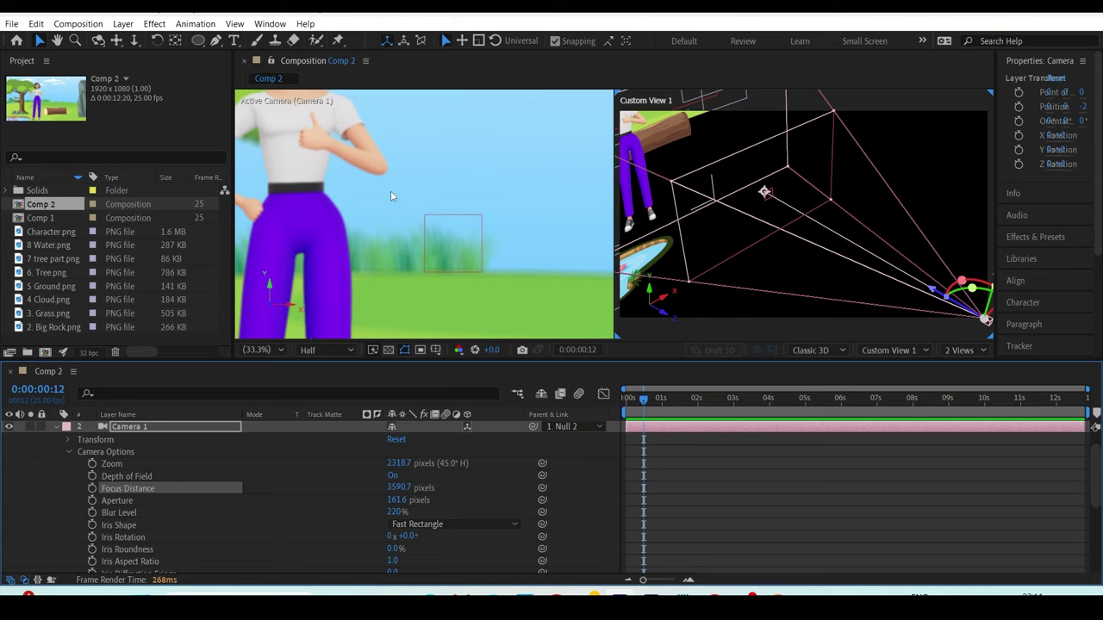
{"action": "scroll", "coordinate": [524, 222], "scroll_direction": "down", "scroll_amount": 3}
{"action": "scroll", "coordinate": [524, 245], "scroll_direction": "down", "scroll_amount": 2}
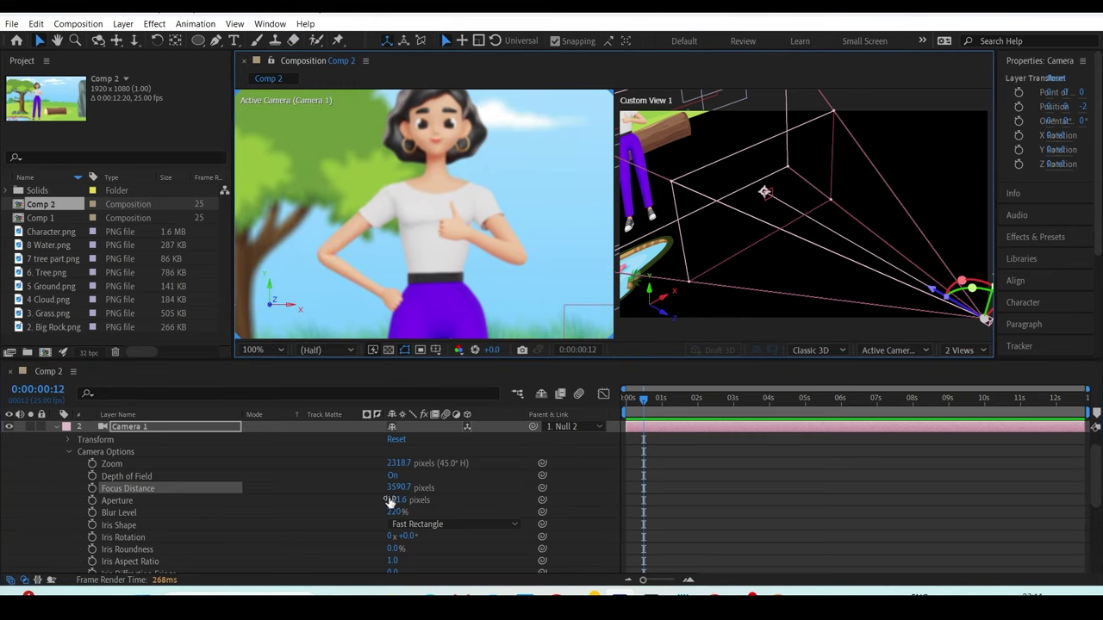
{"action": "left_click_drag", "start_coordinate": [395, 487], "coordinate": [548, 438]}
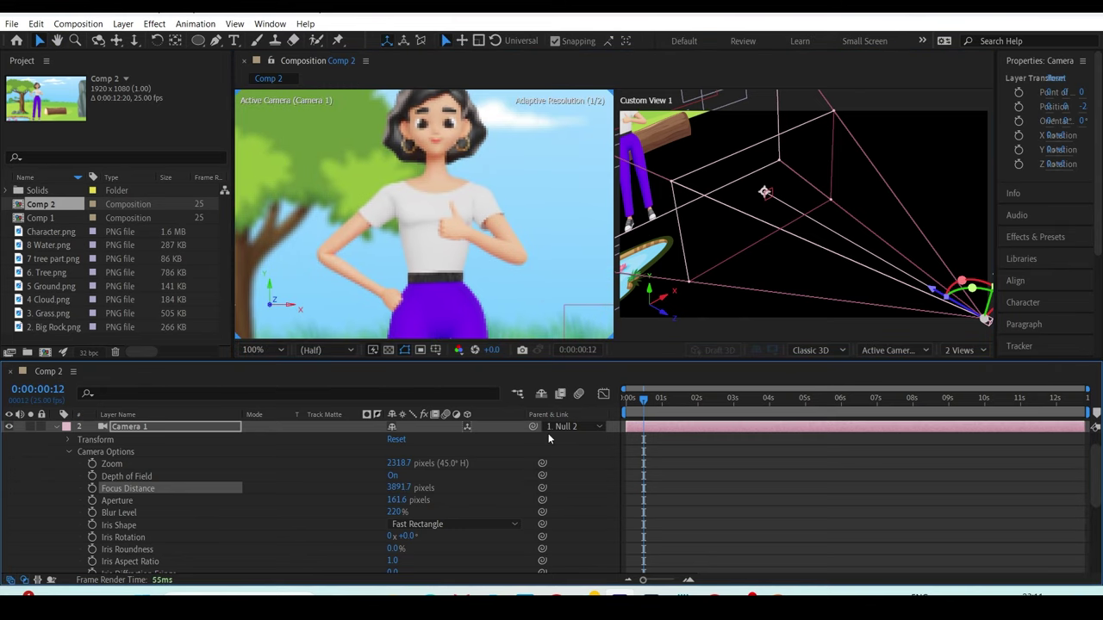
{"action": "scroll", "coordinate": [496, 250], "scroll_direction": "down", "scroll_amount": 1}
{"action": "scroll", "coordinate": [497, 250], "scroll_direction": "down", "scroll_amount": 1}
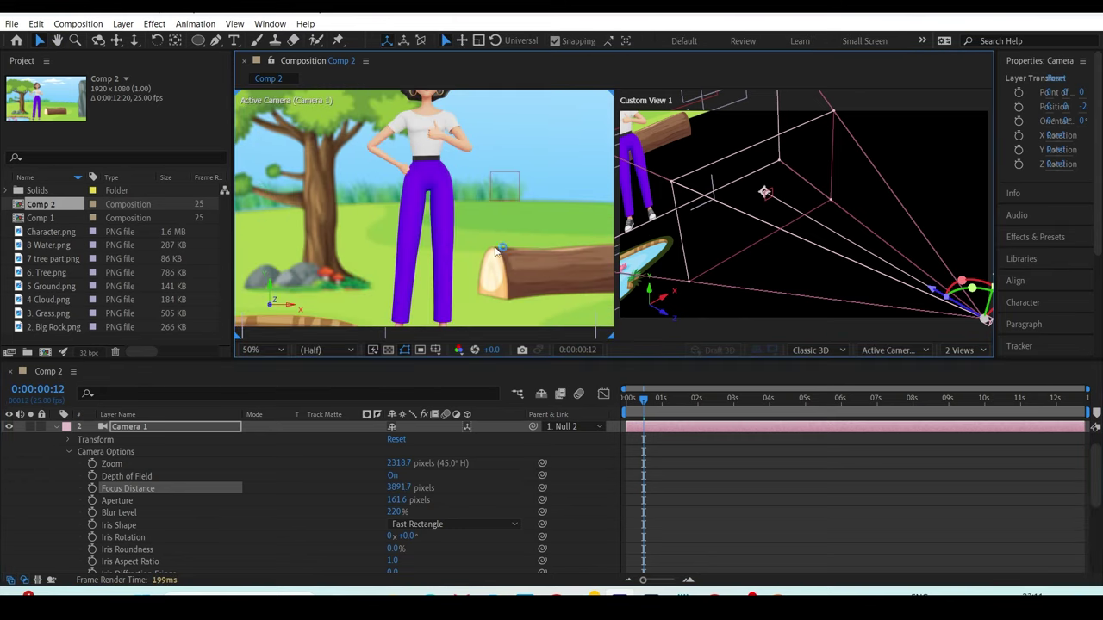
{"action": "scroll", "coordinate": [517, 227], "scroll_direction": "down", "scroll_amount": 1}
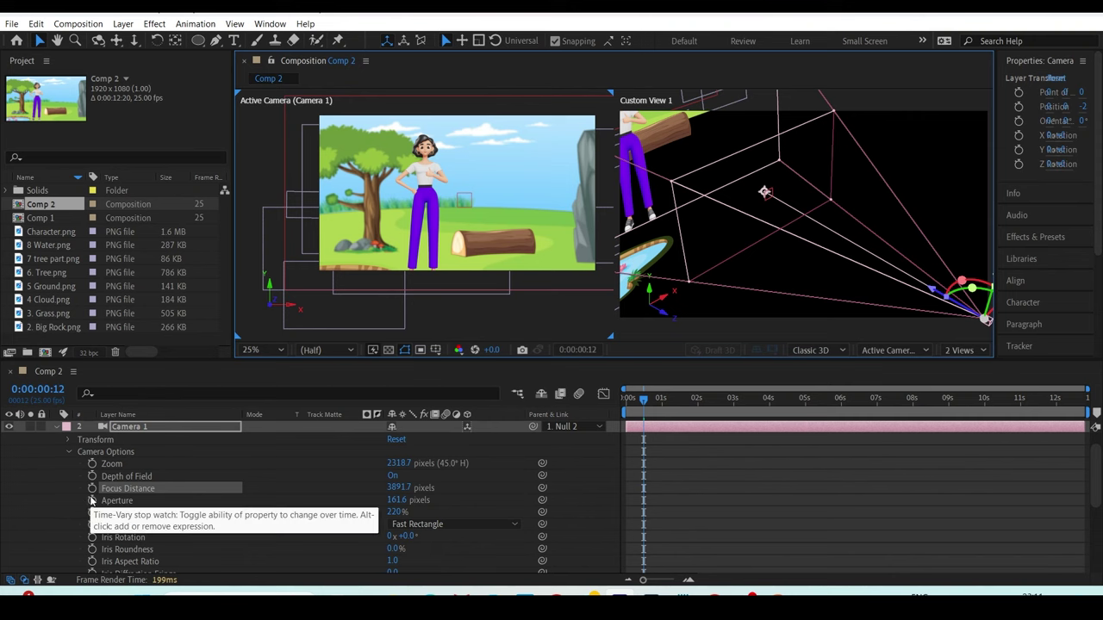
{"action": "left_click", "coordinate": [896, 350]}
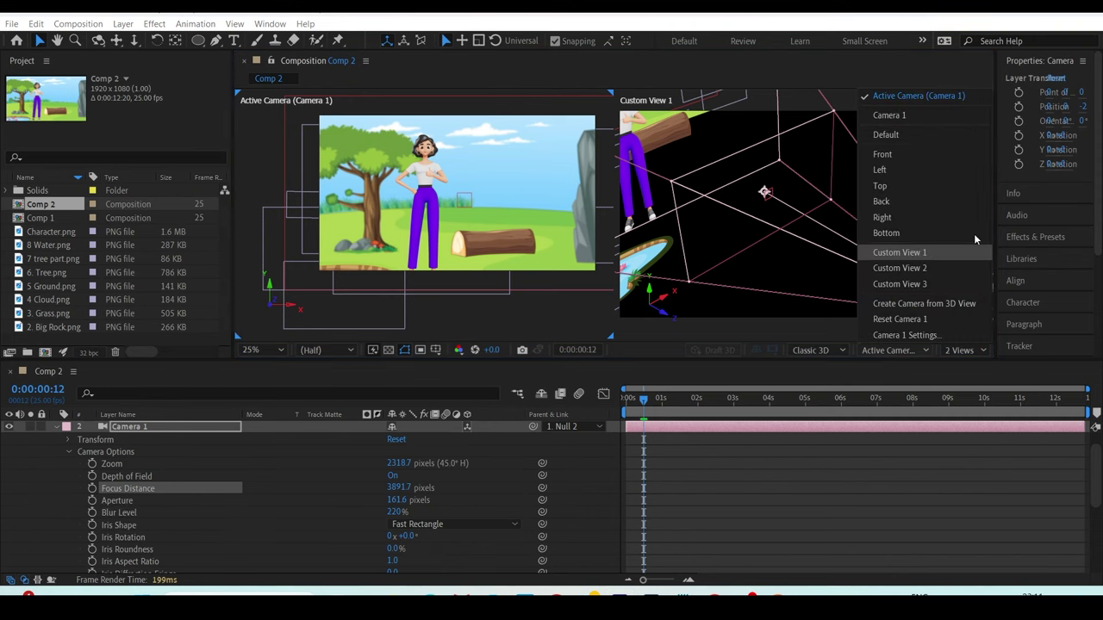
- Return the viewer to a single view showing the Active Camera
{"action": "left_click", "coordinate": [900, 252]}
{"action": "left_click", "coordinate": [984, 351]}
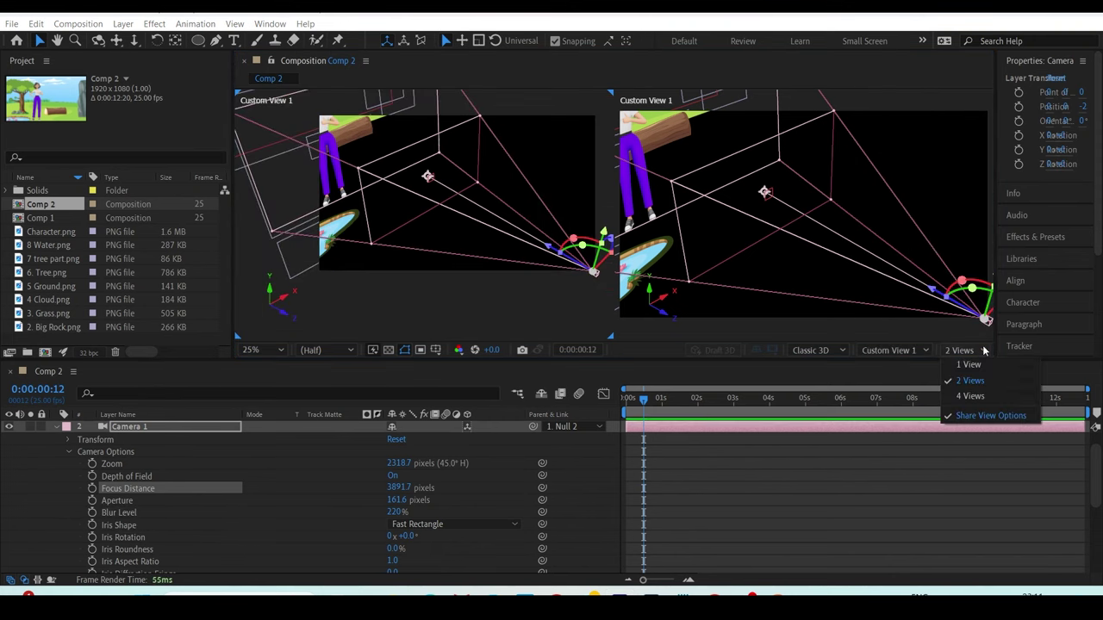
{"action": "left_click", "coordinate": [968, 365]}
{"action": "left_click", "coordinate": [834, 186]}
{"action": "left_click", "coordinate": [894, 351]}
{"action": "left_click", "coordinate": [911, 93]}
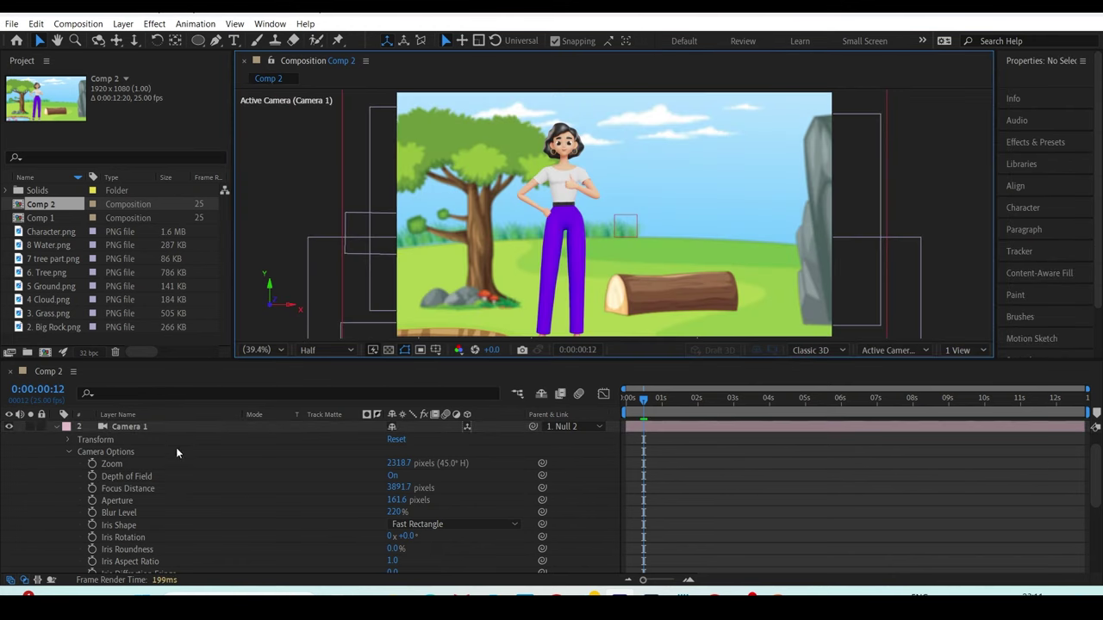
{"action": "scroll", "coordinate": [176, 453], "scroll_direction": "up", "scroll_amount": 1}
- Preview the blurred push-in from 0s, then show only Null 2's Position keyframes
{"action": "left_click", "coordinate": [57, 452]}
{"action": "left_click_drag", "start_coordinate": [642, 398], "coordinate": [610, 413]}
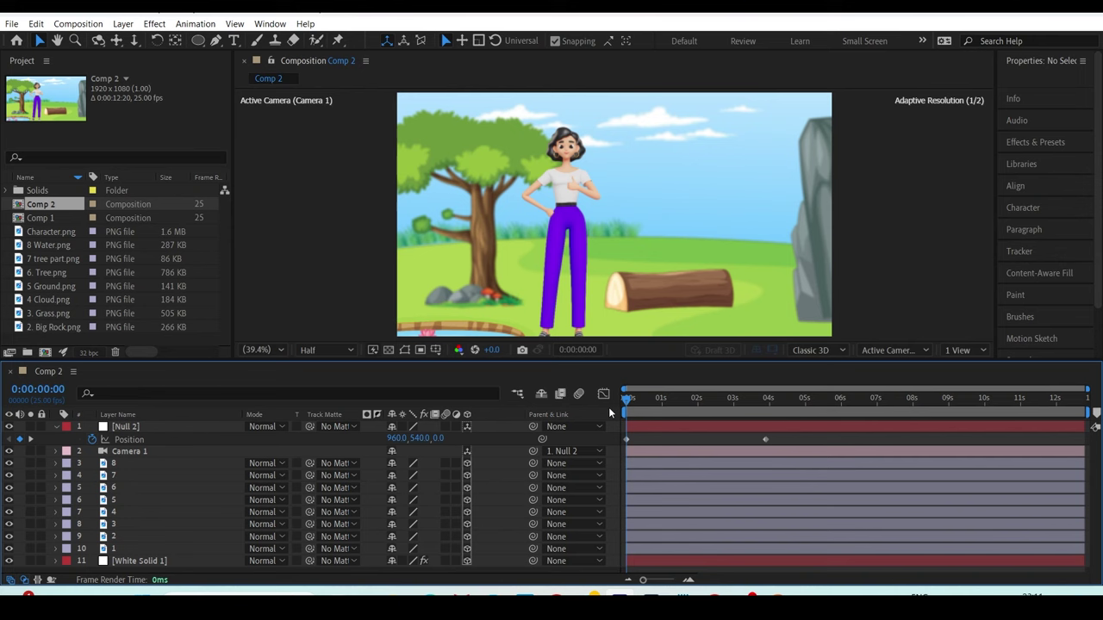
{"action": "key", "text": "space"}
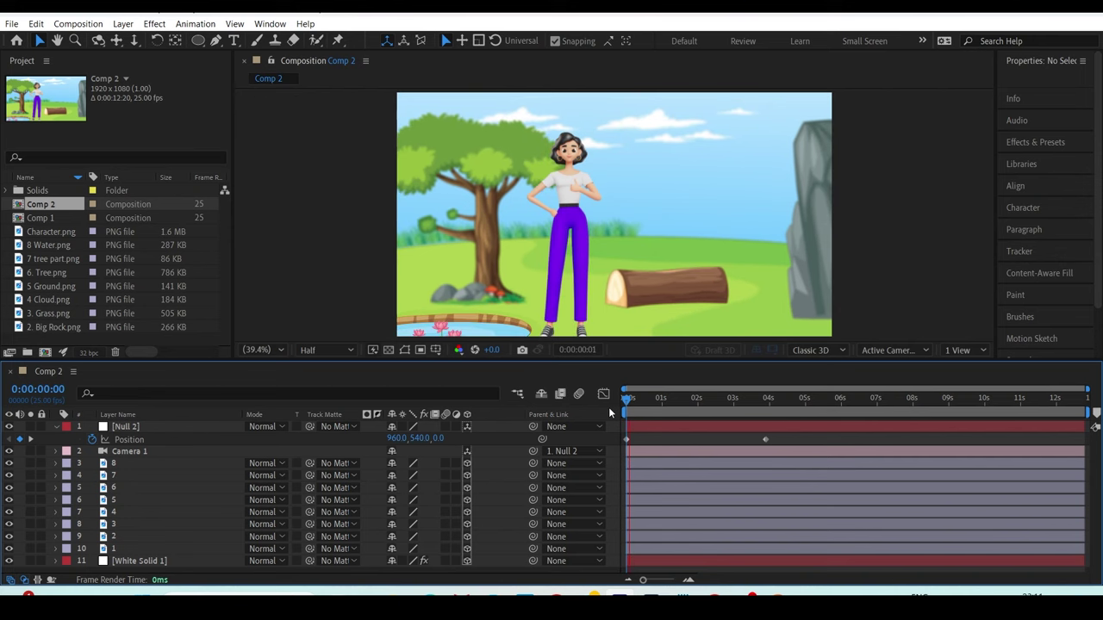
{"action": "left_click", "coordinate": [755, 424]}
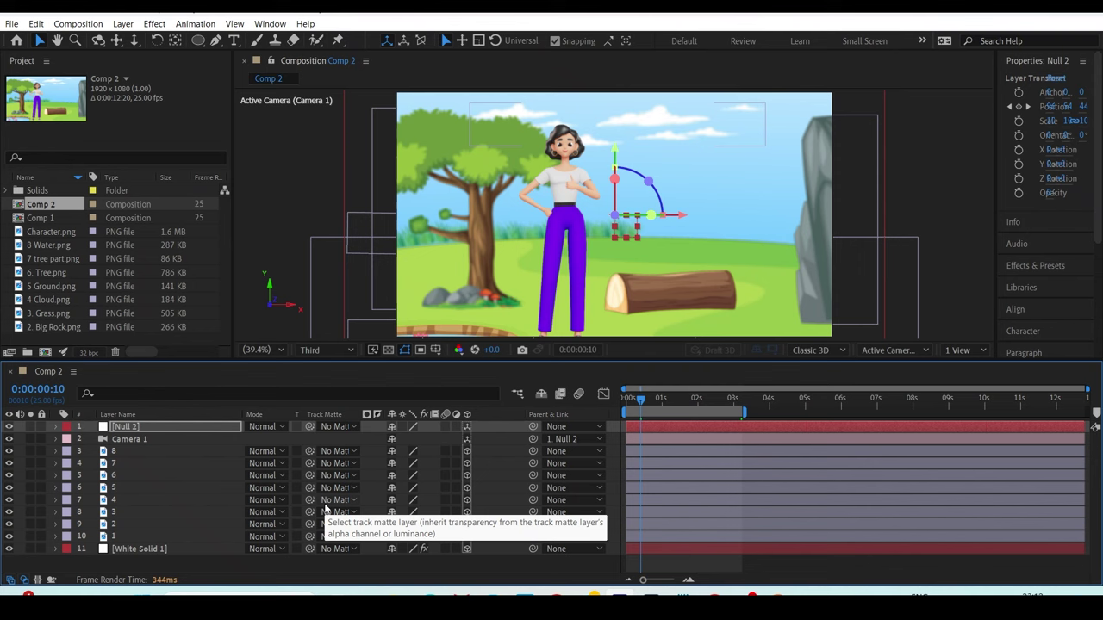
{"action": "key", "text": "p"}
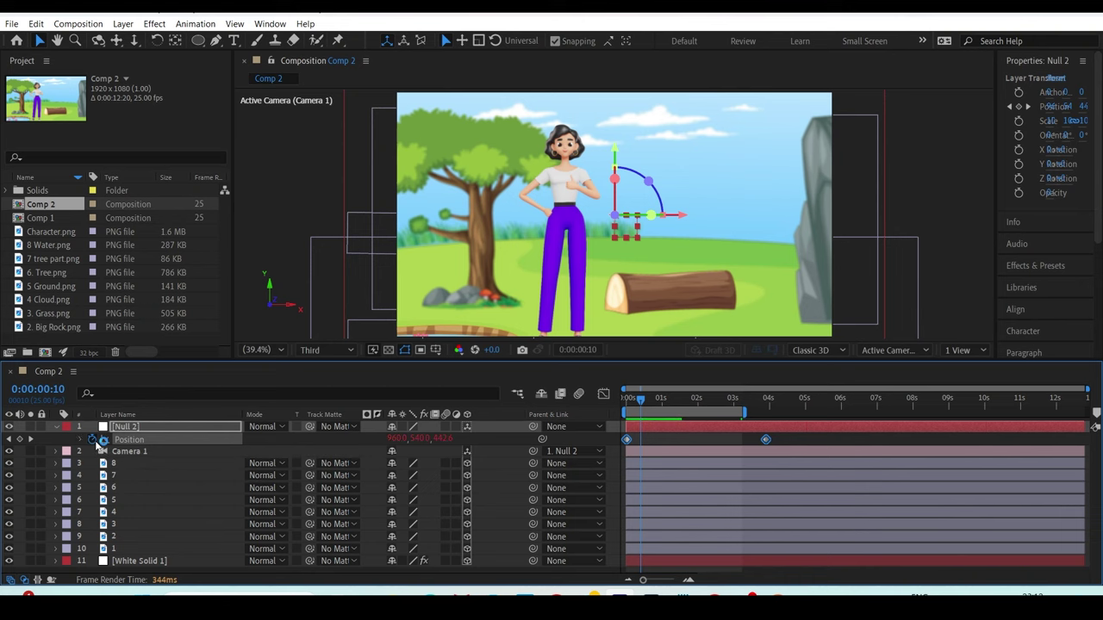
- Add a wiggle(2,5) expression to Null 2's Position and preview the shake
{"action": "left_click", "coordinate": [98, 440], "text": "alt"}
{"action": "type", "text": "wigg"}
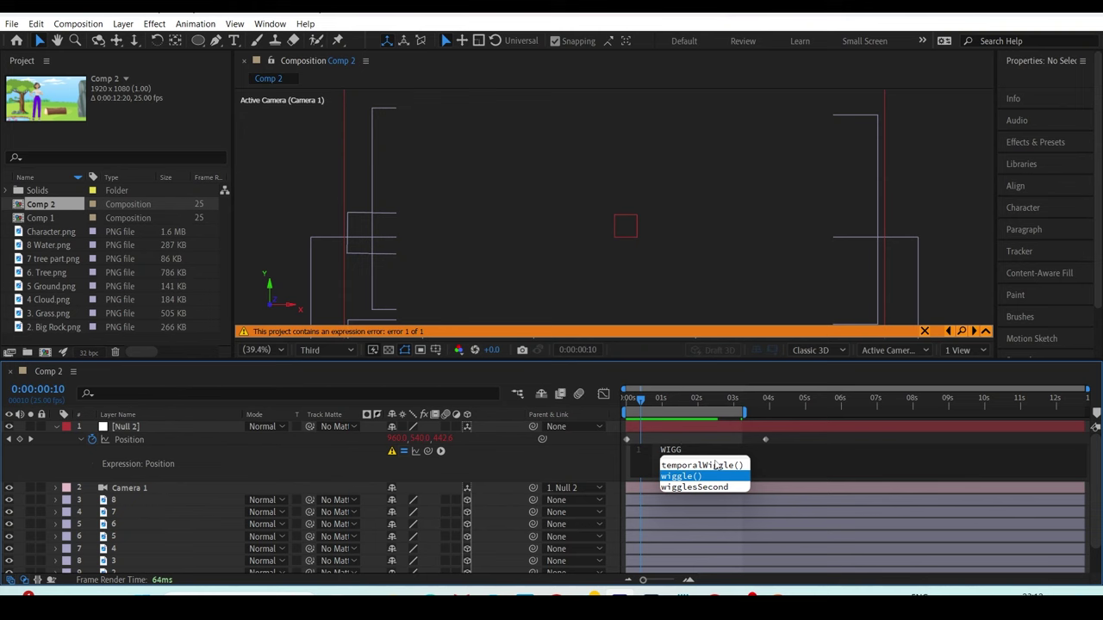
{"action": "key", "text": "Return"}
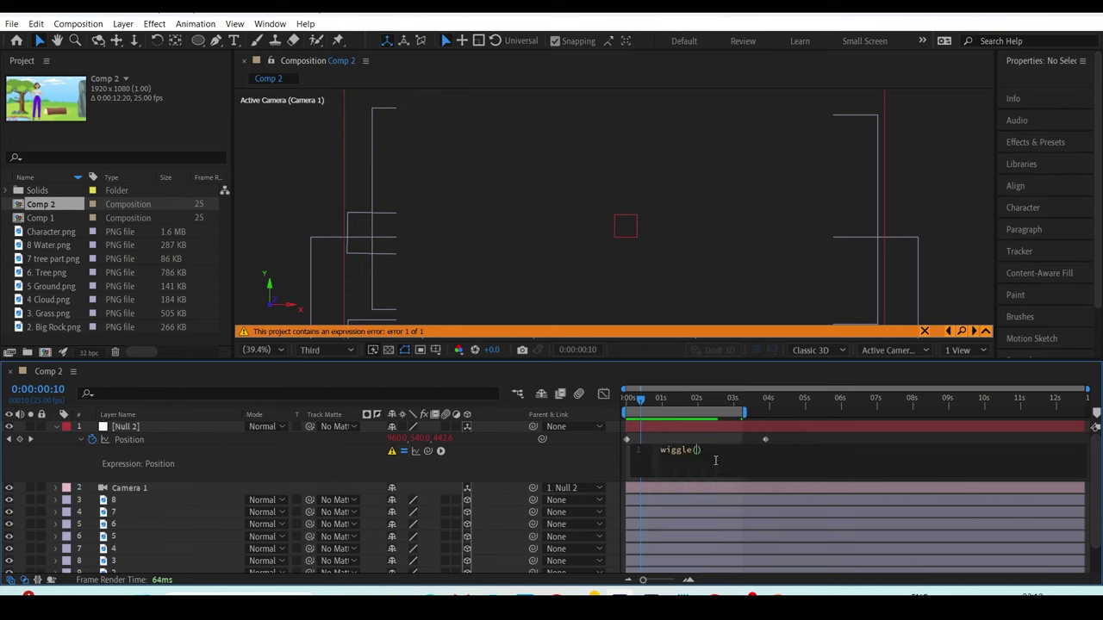
{"action": "type", "text": "2,5"}
{"action": "left_click", "coordinate": [780, 432]}
{"action": "key", "text": "space"}
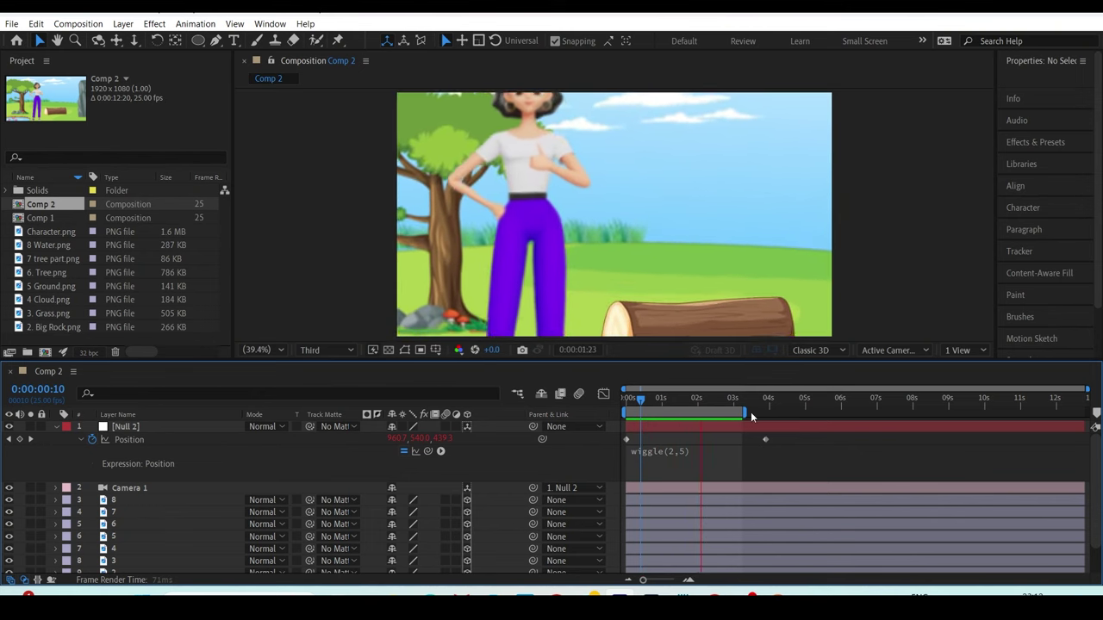
- Extend the work area to about 4 seconds and set the time to 0:00:02:07
{"action": "left_click_drag", "start_coordinate": [744, 412], "coordinate": [782, 411]}
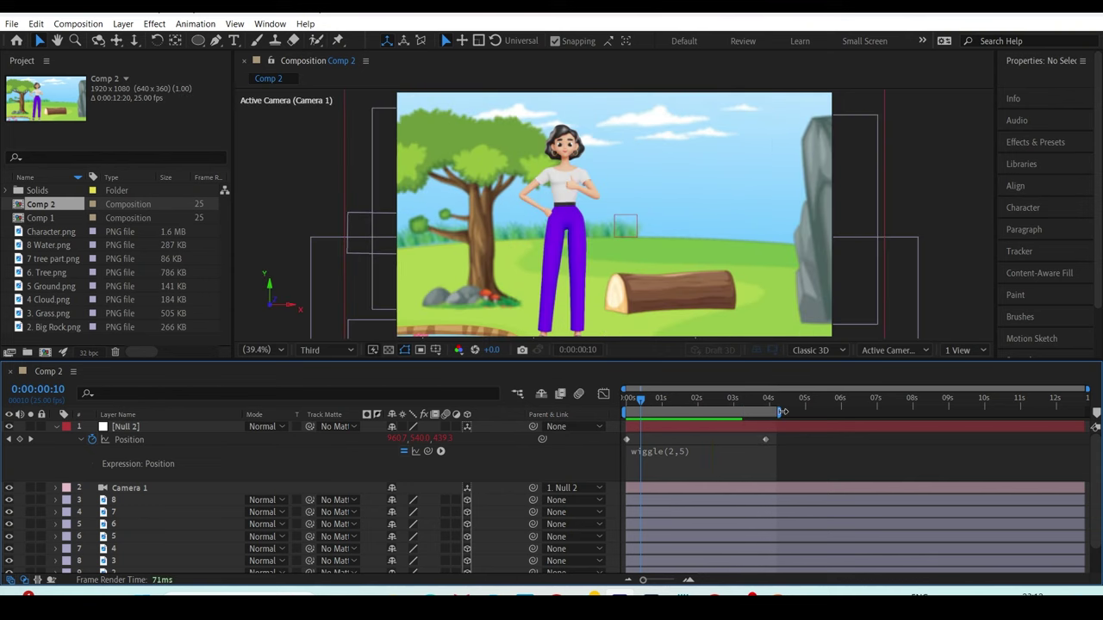
{"action": "left_click", "coordinate": [709, 418]}
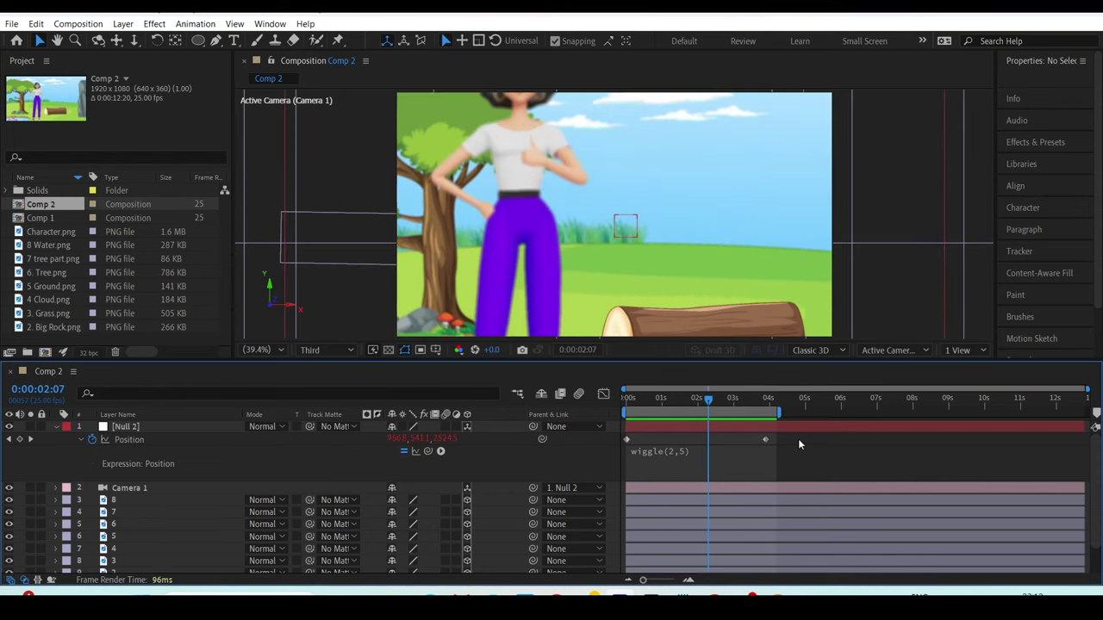
{"action": "left_click", "coordinate": [625, 434]}
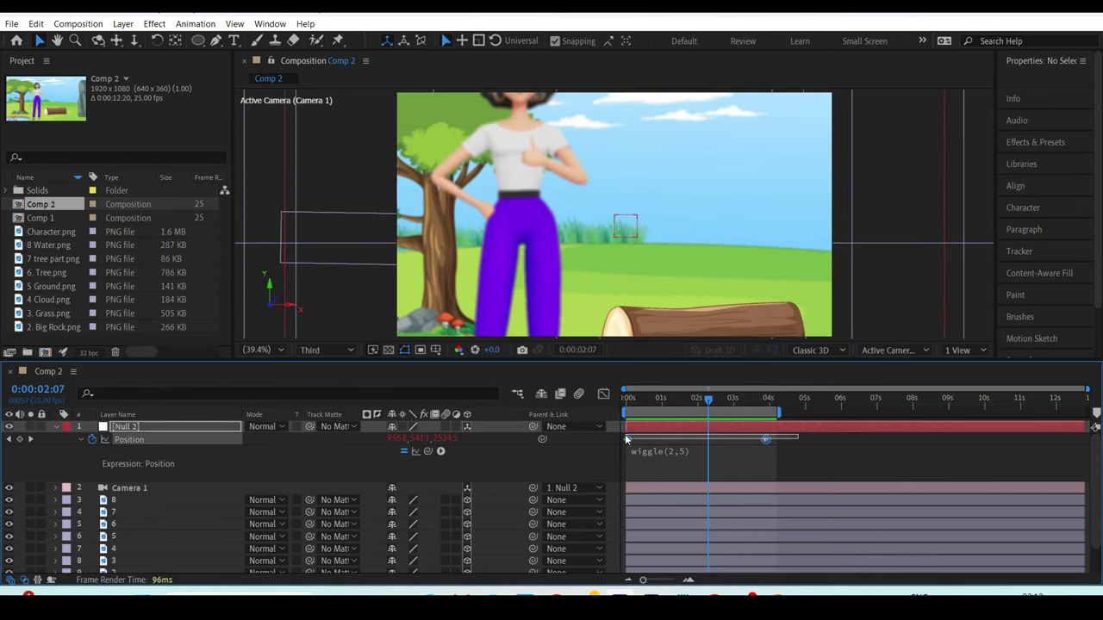
- Apply Easy Ease to both of Null 2's Position keyframes
{"action": "right_click", "coordinate": [180, 445]}
{"action": "mouse_move", "coordinate": [291, 420]}
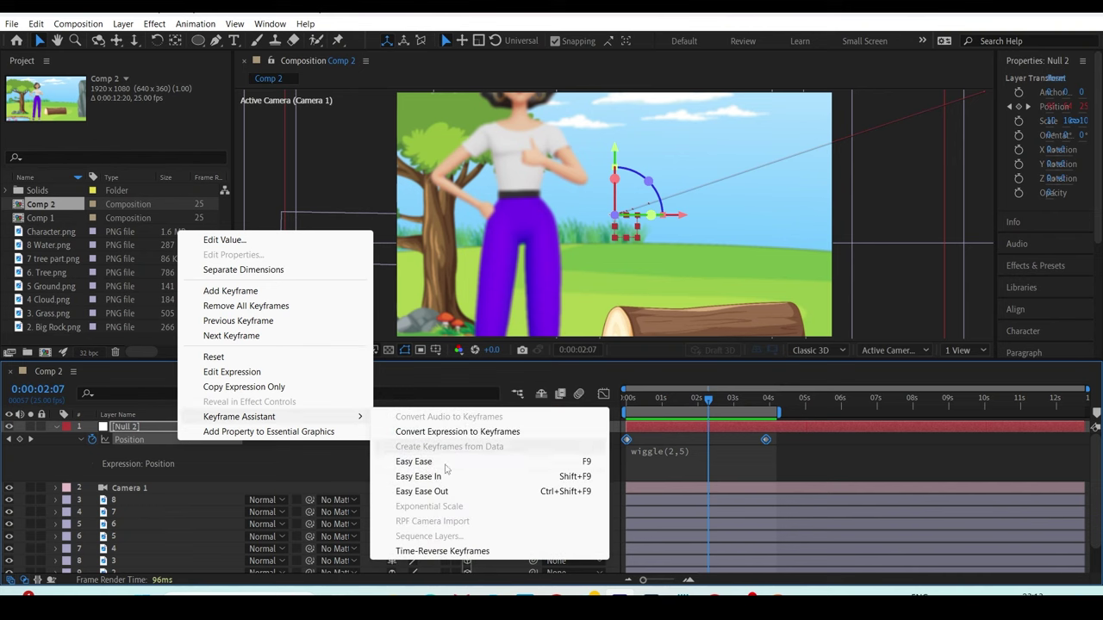
{"action": "left_click", "coordinate": [425, 463]}
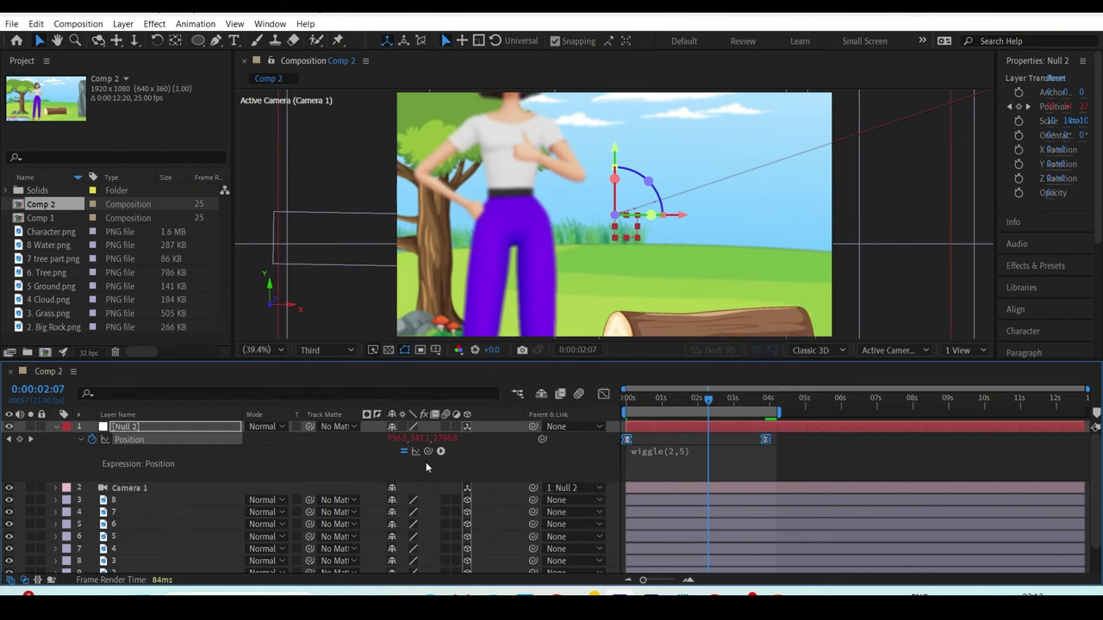
- Reshape the speed curve in the Graph Editor to peak near 1500 px/sec, then preview
{"action": "key", "text": "shift+F3"}
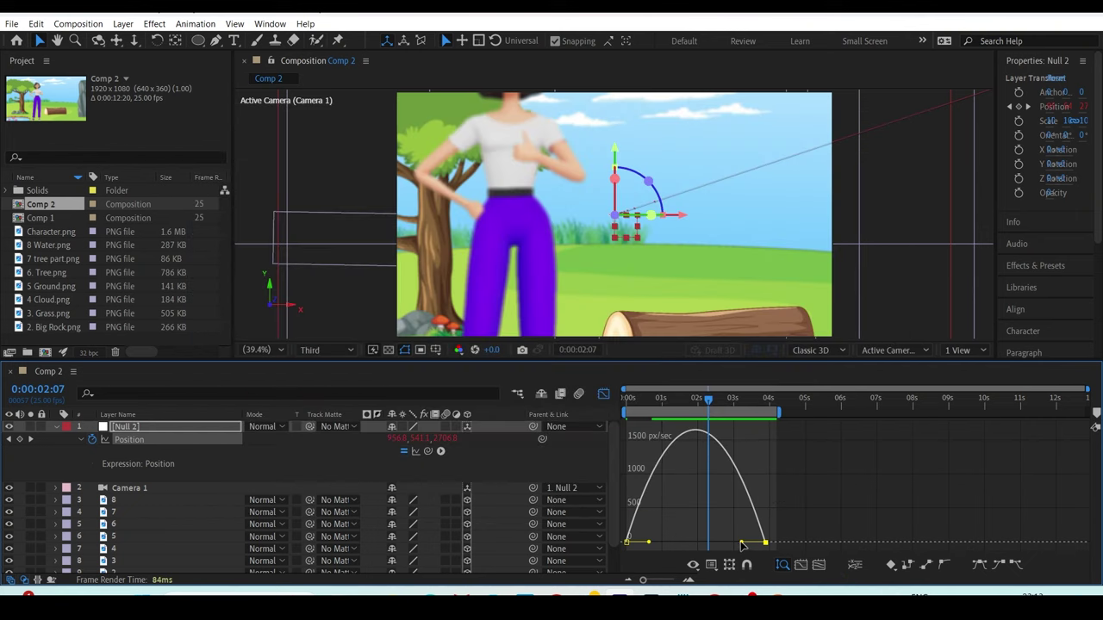
{"action": "left_click_drag", "start_coordinate": [743, 545], "coordinate": [690, 543]}
{"action": "left_click", "coordinate": [604, 394]}
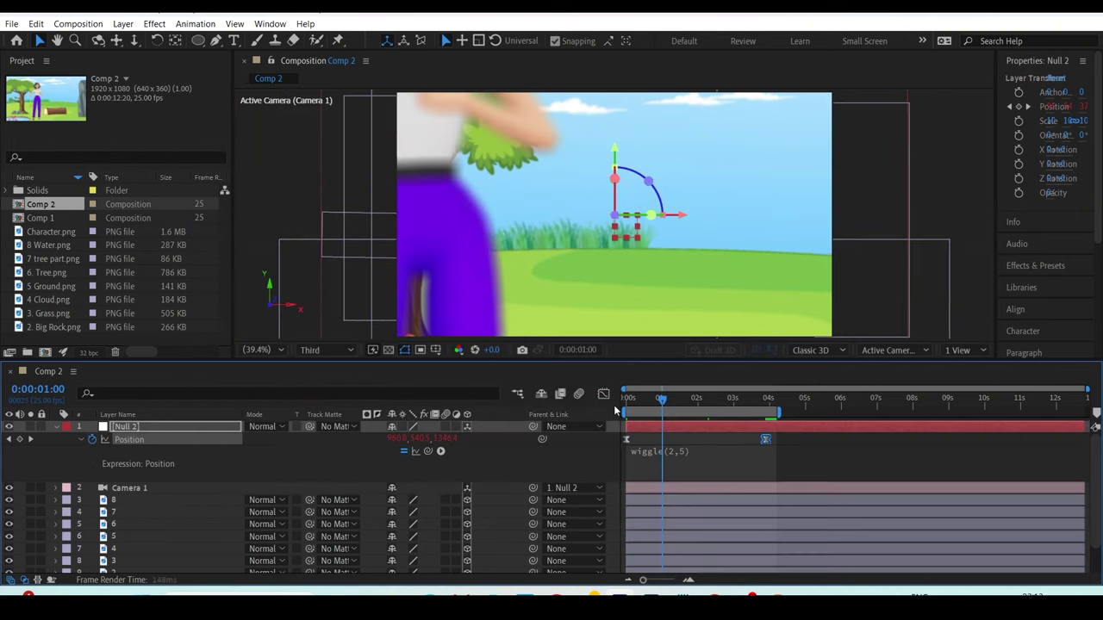
{"action": "key", "text": "Home"}
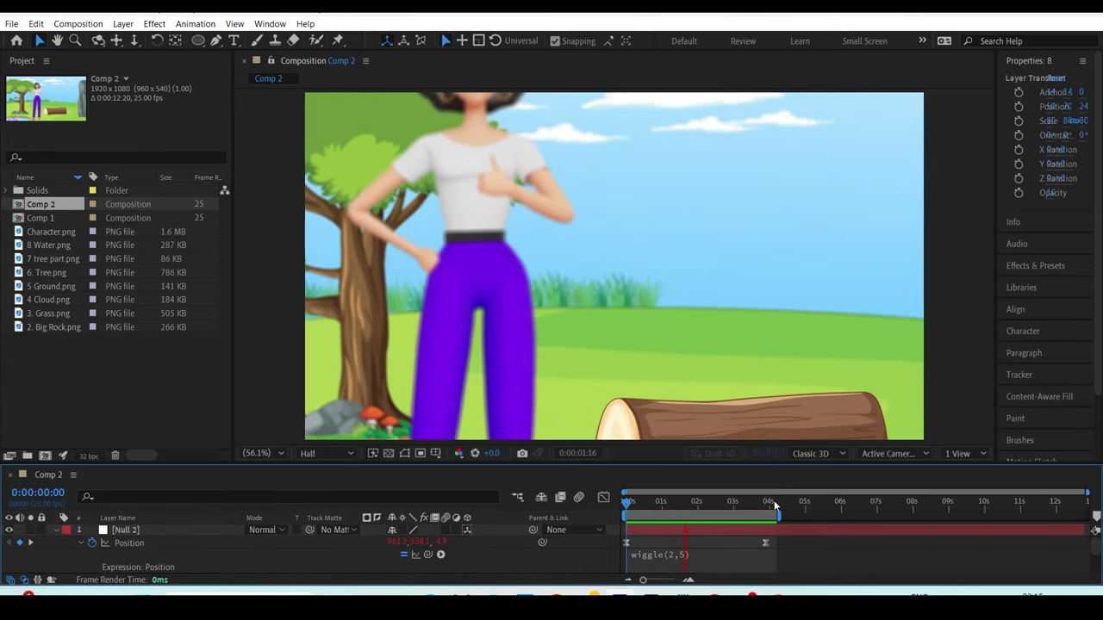
{"action": "key", "text": "space"}
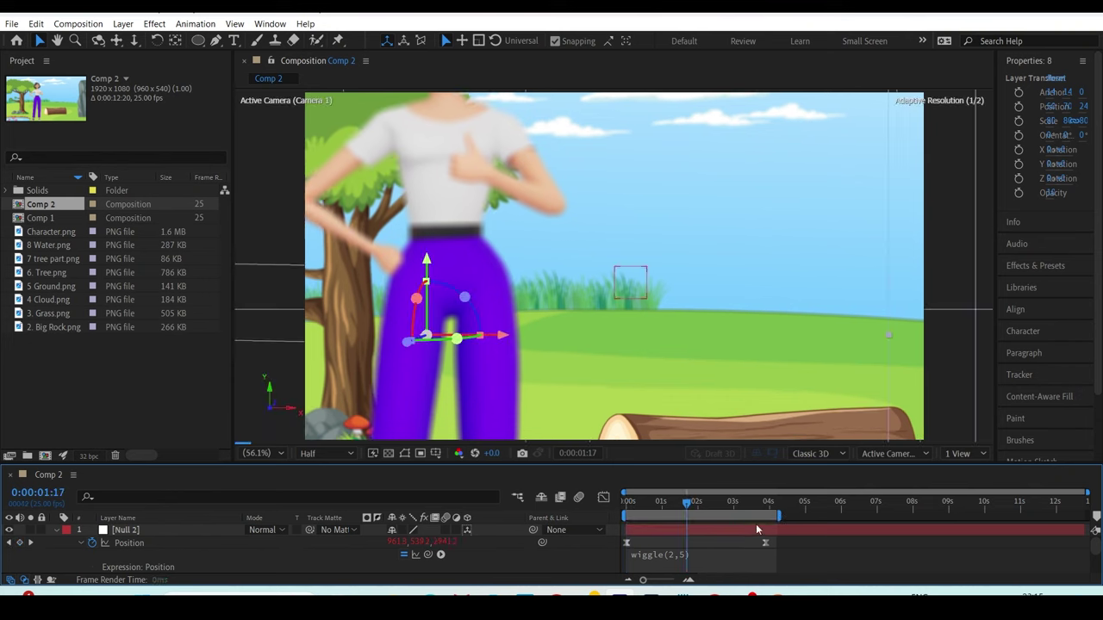
{"action": "left_click", "coordinate": [892, 453]}
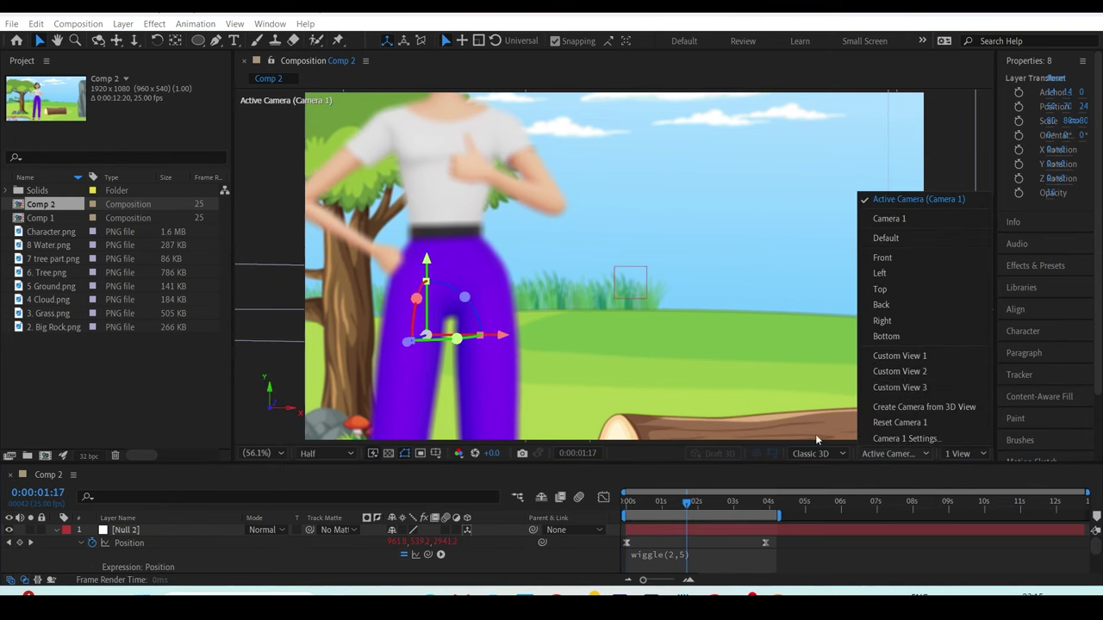
{"action": "left_click", "coordinate": [894, 356]}
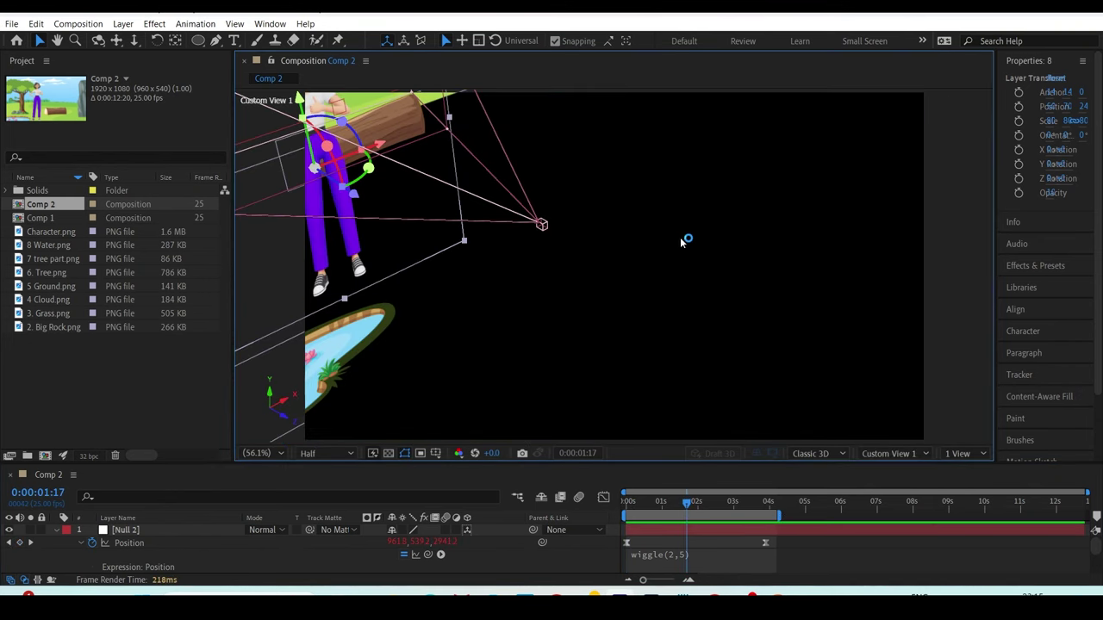
{"action": "scroll", "coordinate": [687, 238], "scroll_direction": "down", "scroll_amount": 1}
{"action": "key", "text": "h"}
{"action": "scroll", "coordinate": [586, 236], "scroll_direction": "down", "scroll_amount": 2}
{"action": "left_click_drag", "start_coordinate": [580, 276], "coordinate": [657, 280]}
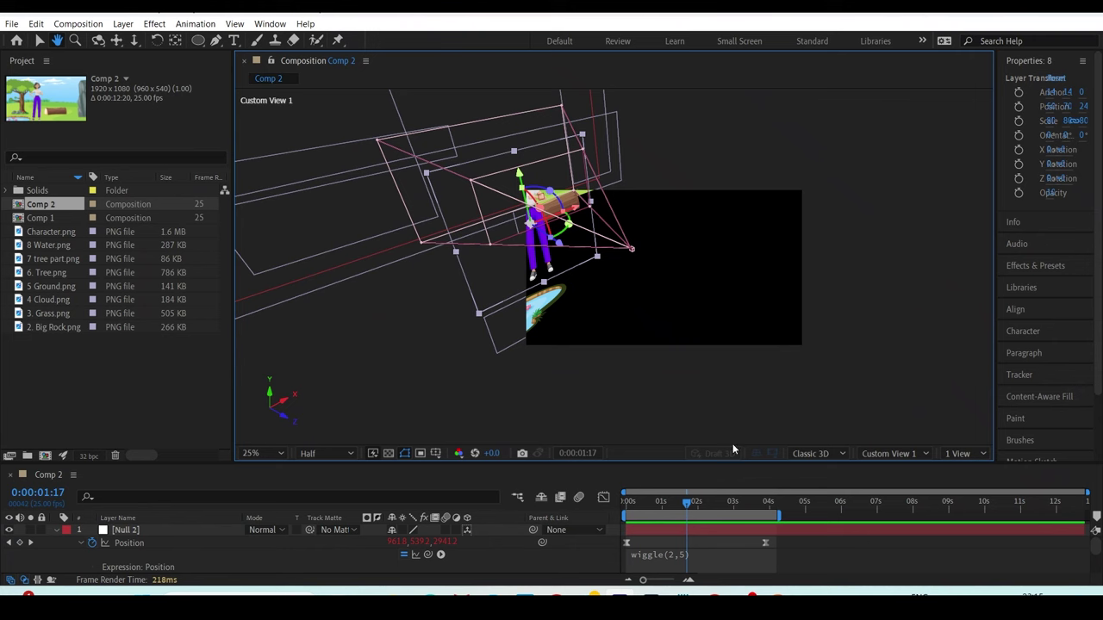
{"action": "key", "text": "v"}
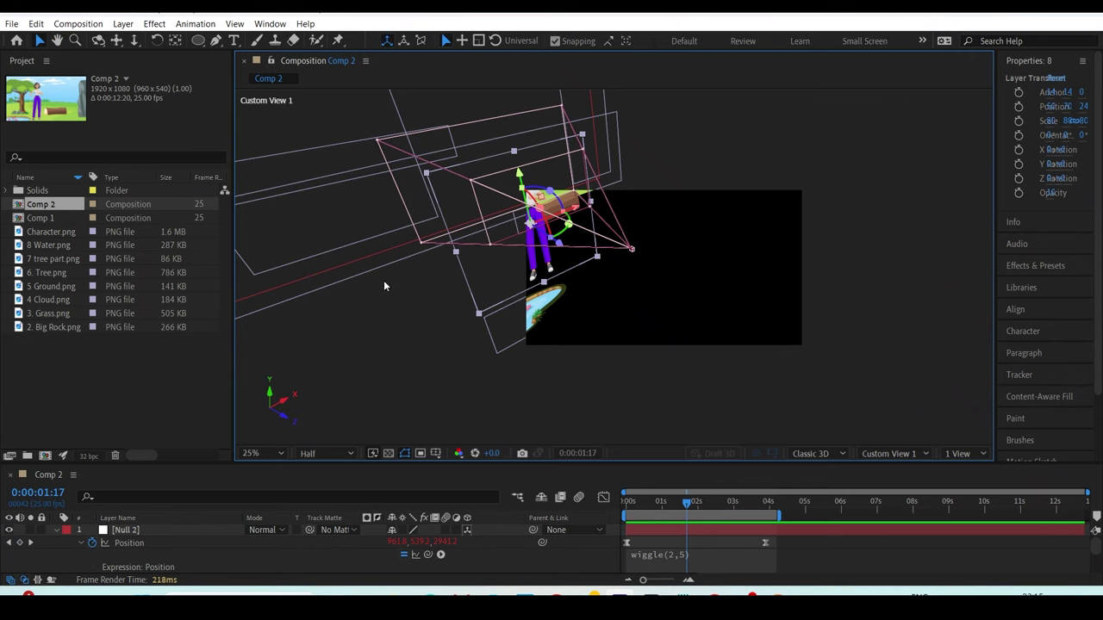
{"action": "left_click", "coordinate": [385, 285]}
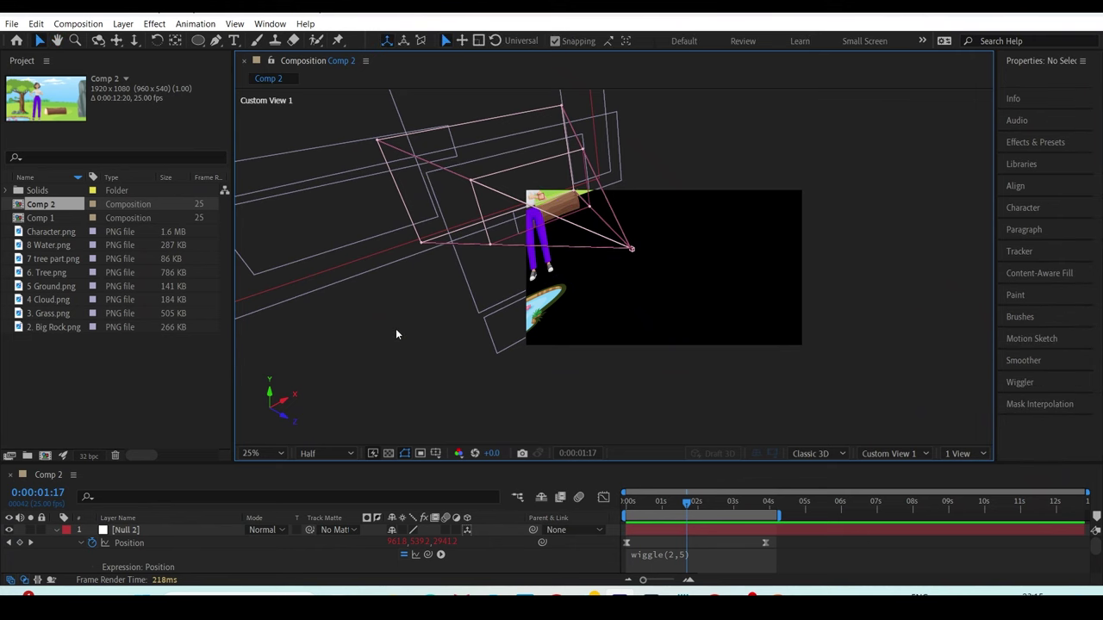
{"action": "left_click", "coordinate": [962, 453]}
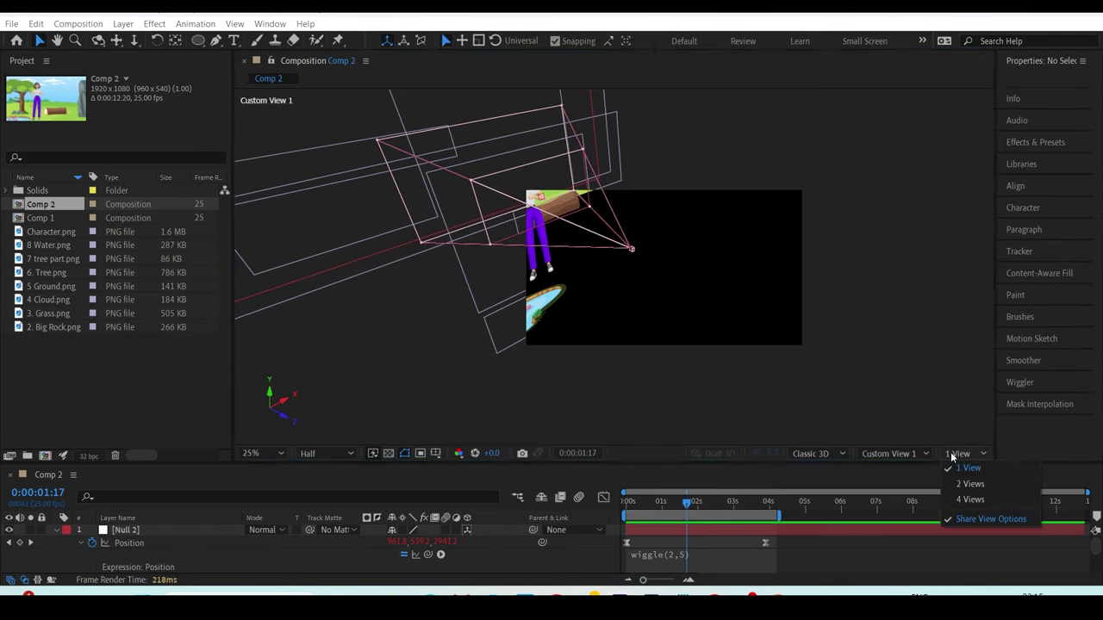
{"action": "left_click", "coordinate": [967, 485]}
{"action": "left_click", "coordinate": [453, 348]}
{"action": "left_click", "coordinate": [890, 453]}
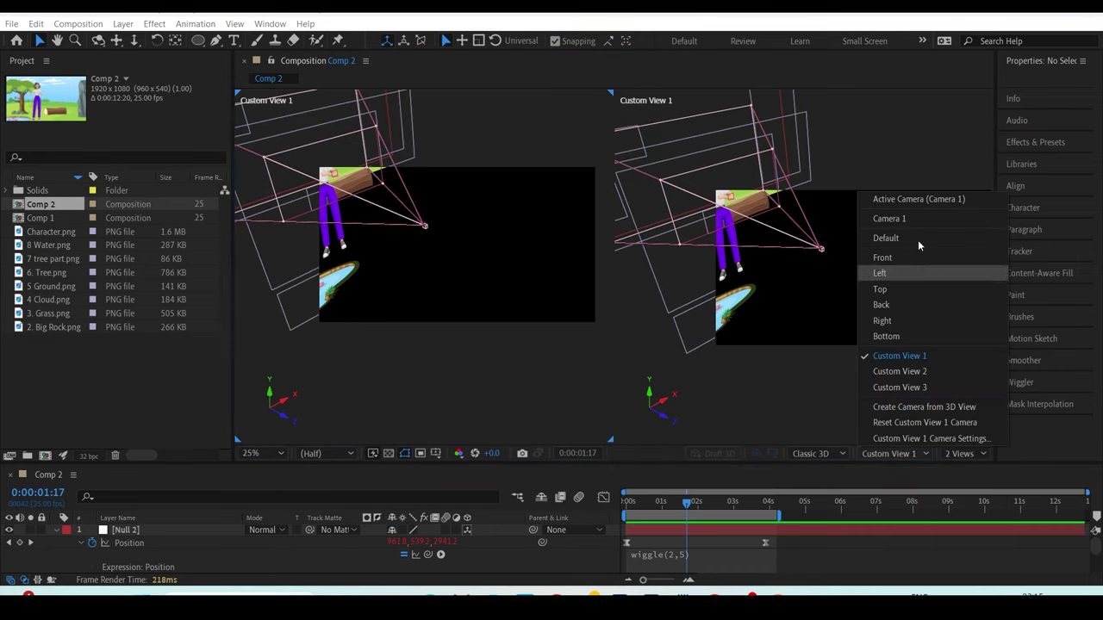
{"action": "left_click", "coordinate": [898, 202]}
{"action": "left_click", "coordinate": [745, 191]}
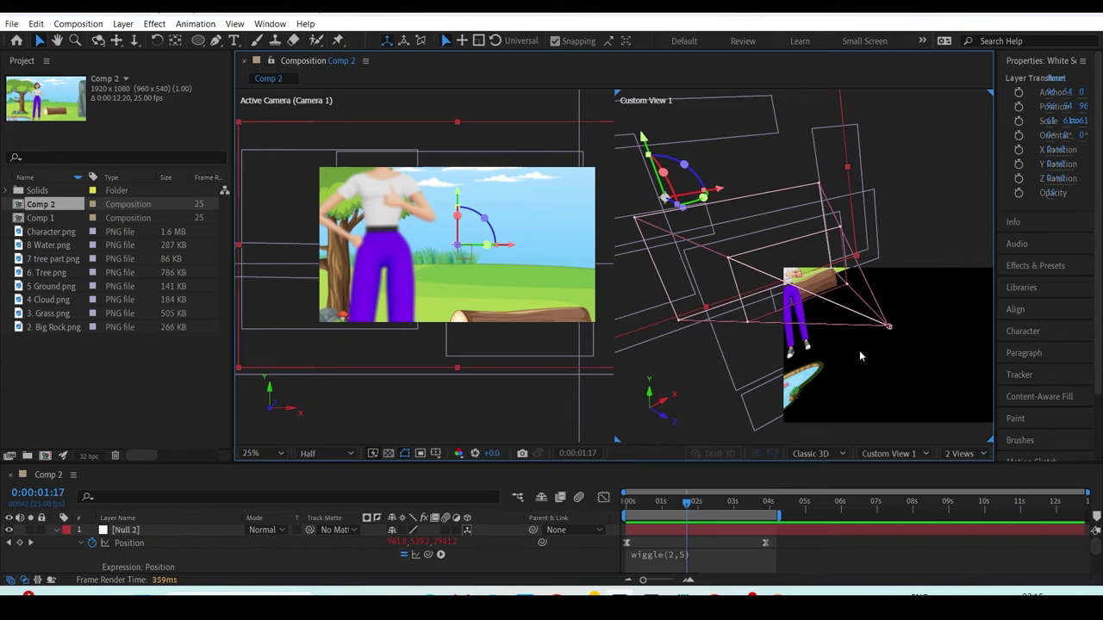
{"action": "left_click", "coordinate": [905, 453]}
{"action": "left_click", "coordinate": [913, 198]}
{"action": "left_click", "coordinate": [971, 455]}
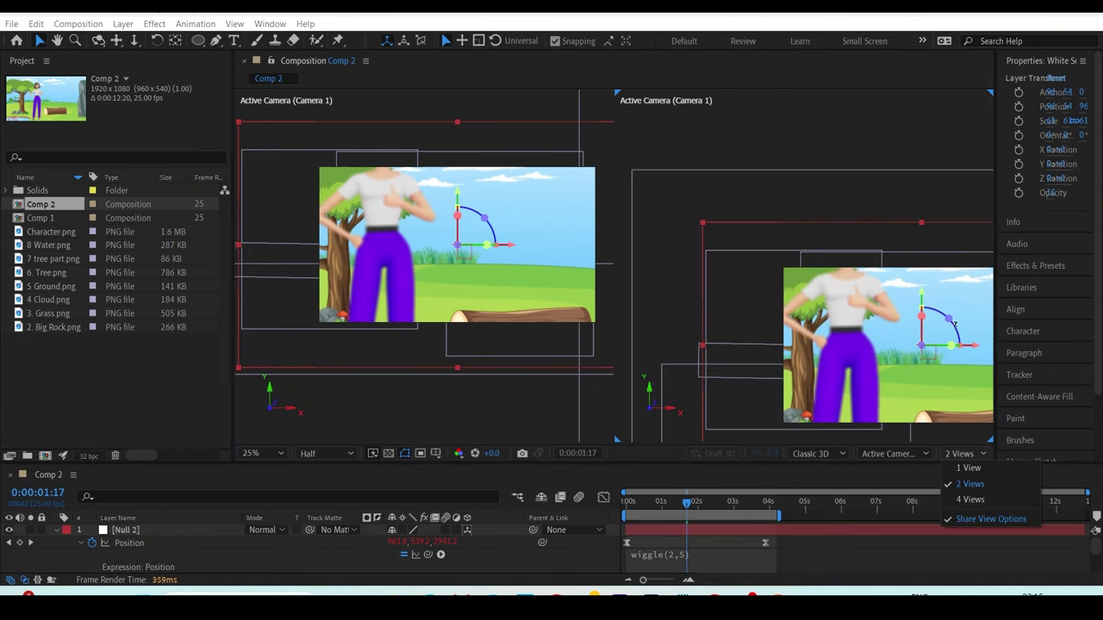
{"action": "left_click", "coordinate": [969, 468]}
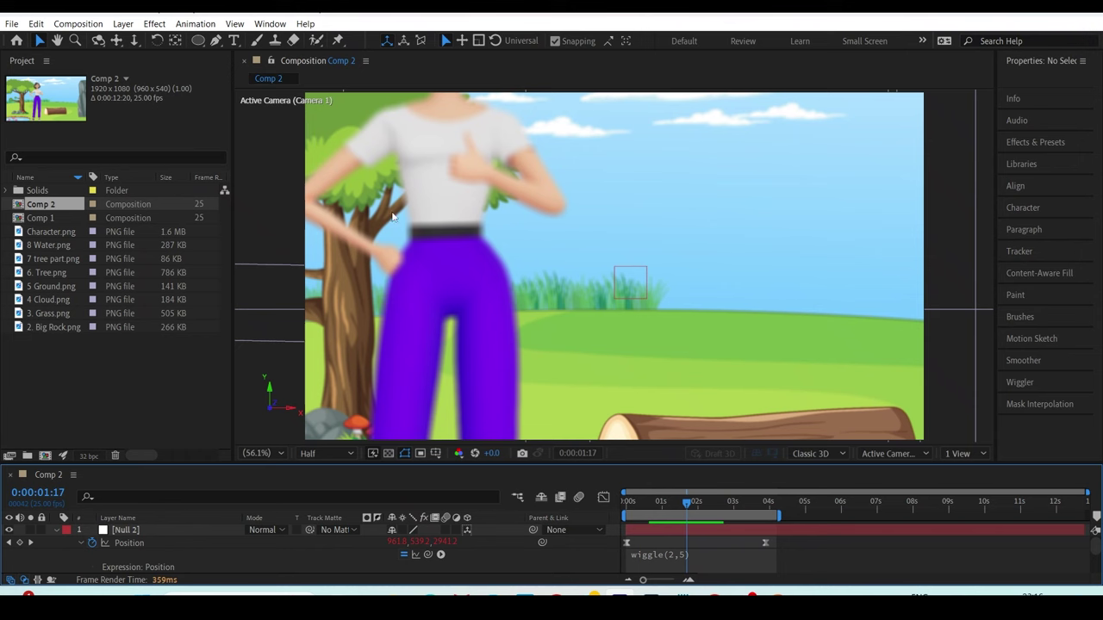
{"action": "left_click", "coordinate": [235, 24]}
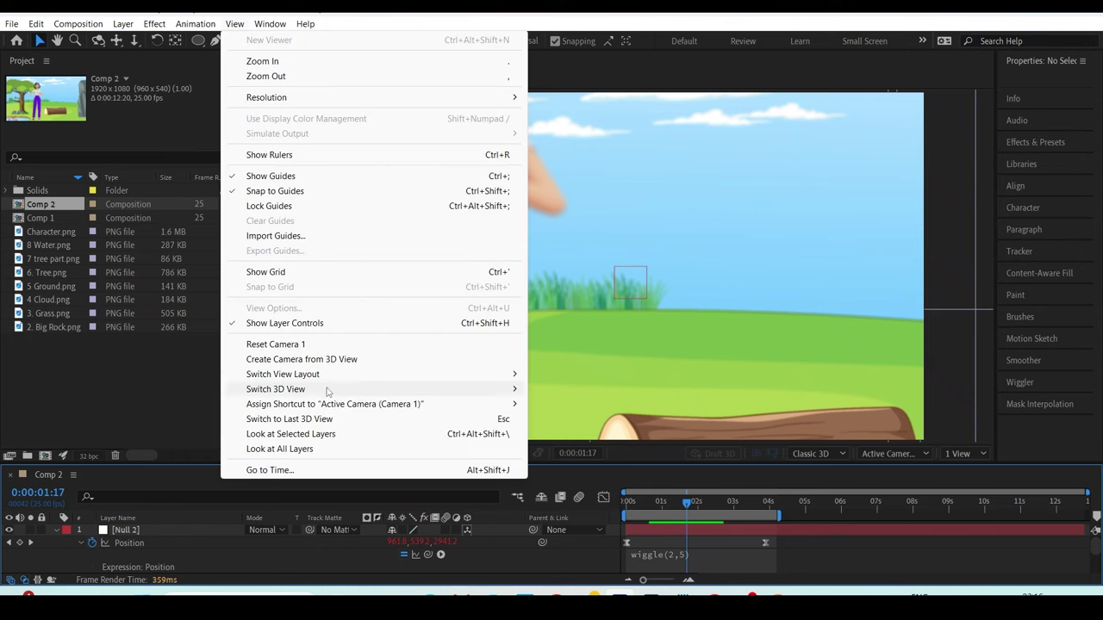
{"action": "left_click", "coordinate": [907, 453]}
{"action": "left_click", "coordinate": [235, 24]}
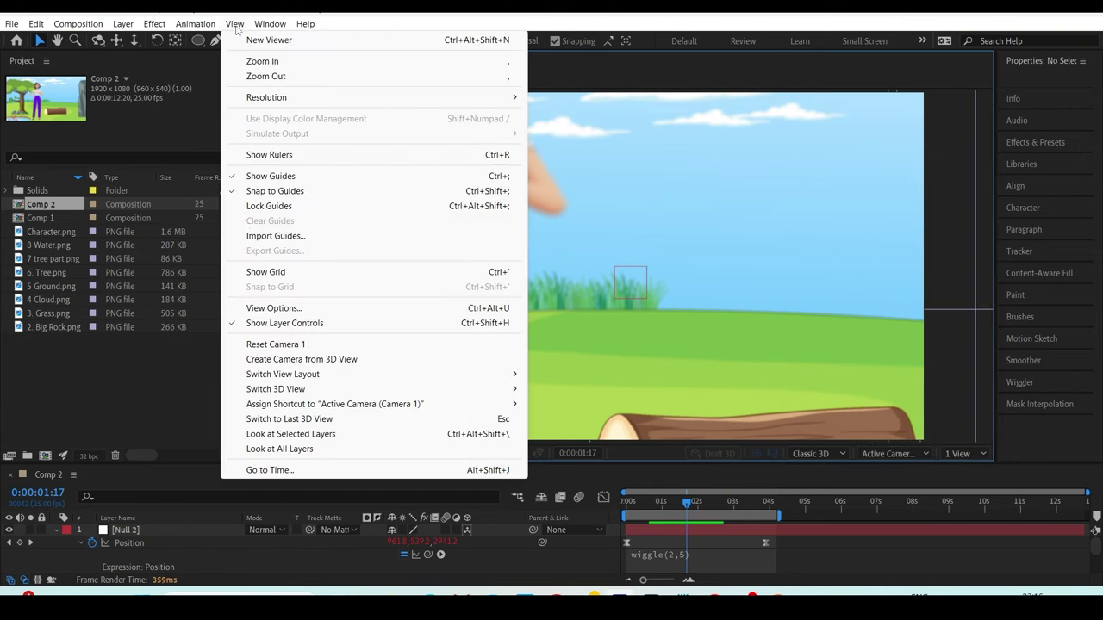
{"action": "left_click", "coordinate": [903, 453]}
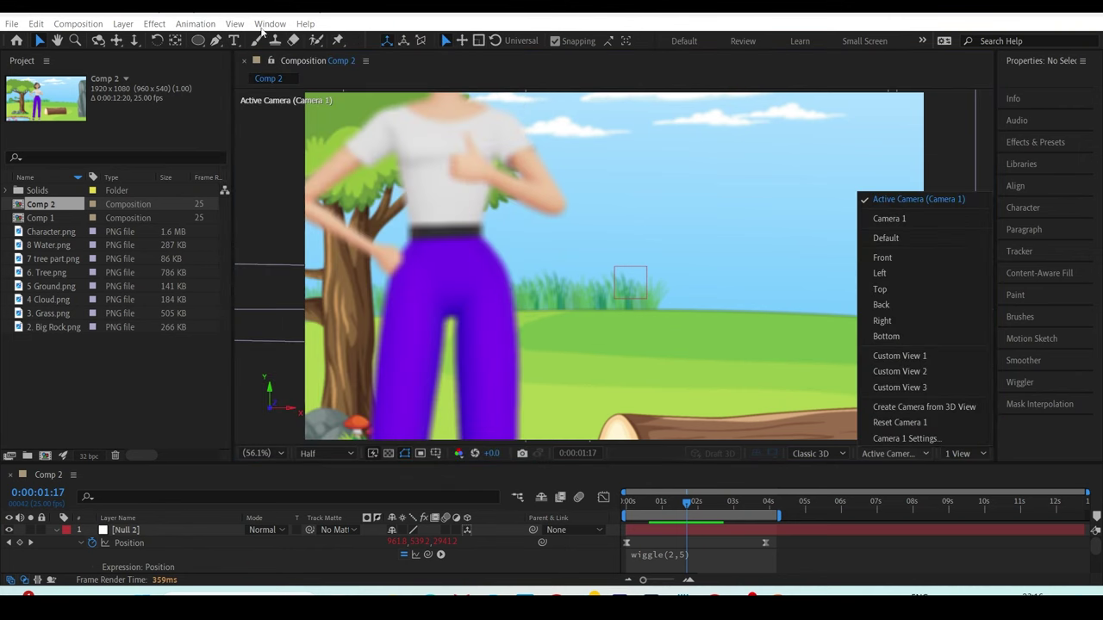
{"action": "left_click", "coordinate": [239, 36]}
{"action": "left_click", "coordinate": [235, 24]}
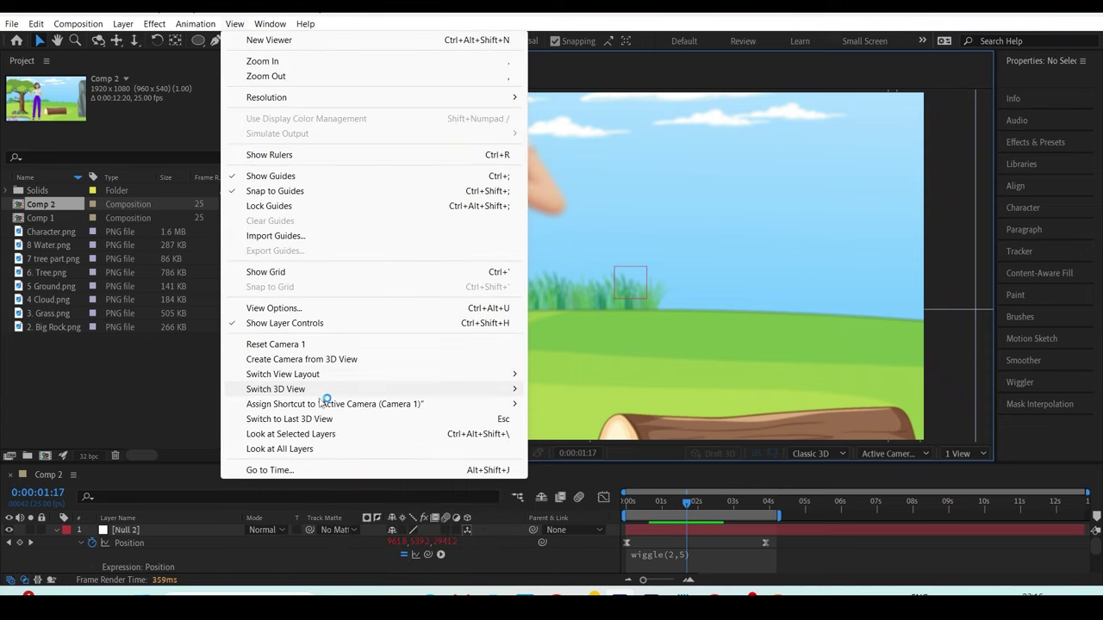
{"action": "left_click", "coordinate": [598, 508]}
{"action": "key", "text": "space"}
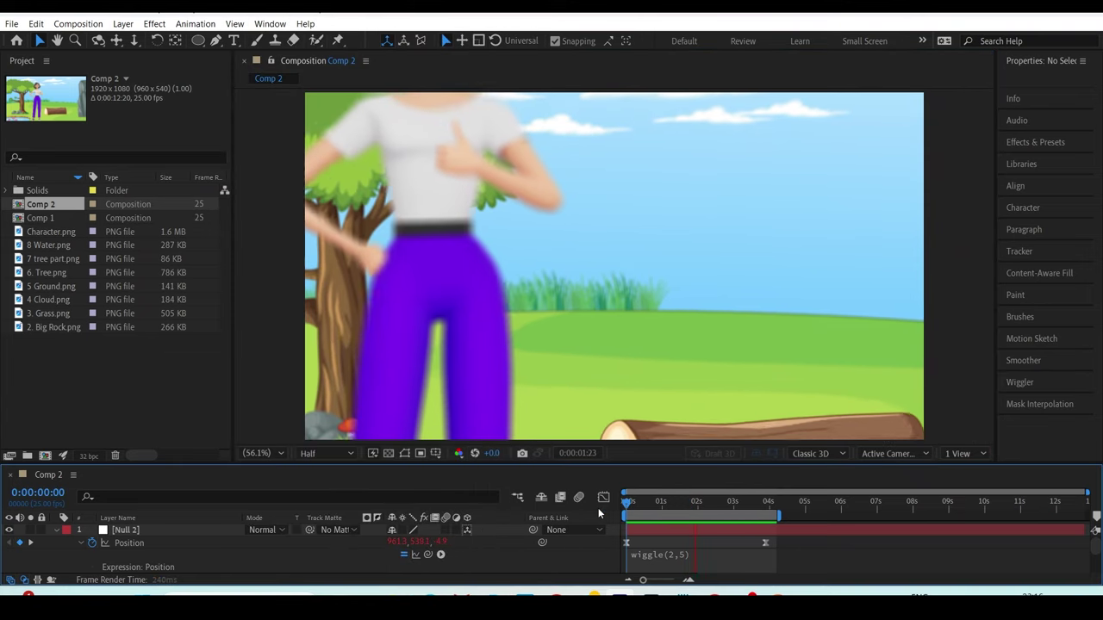